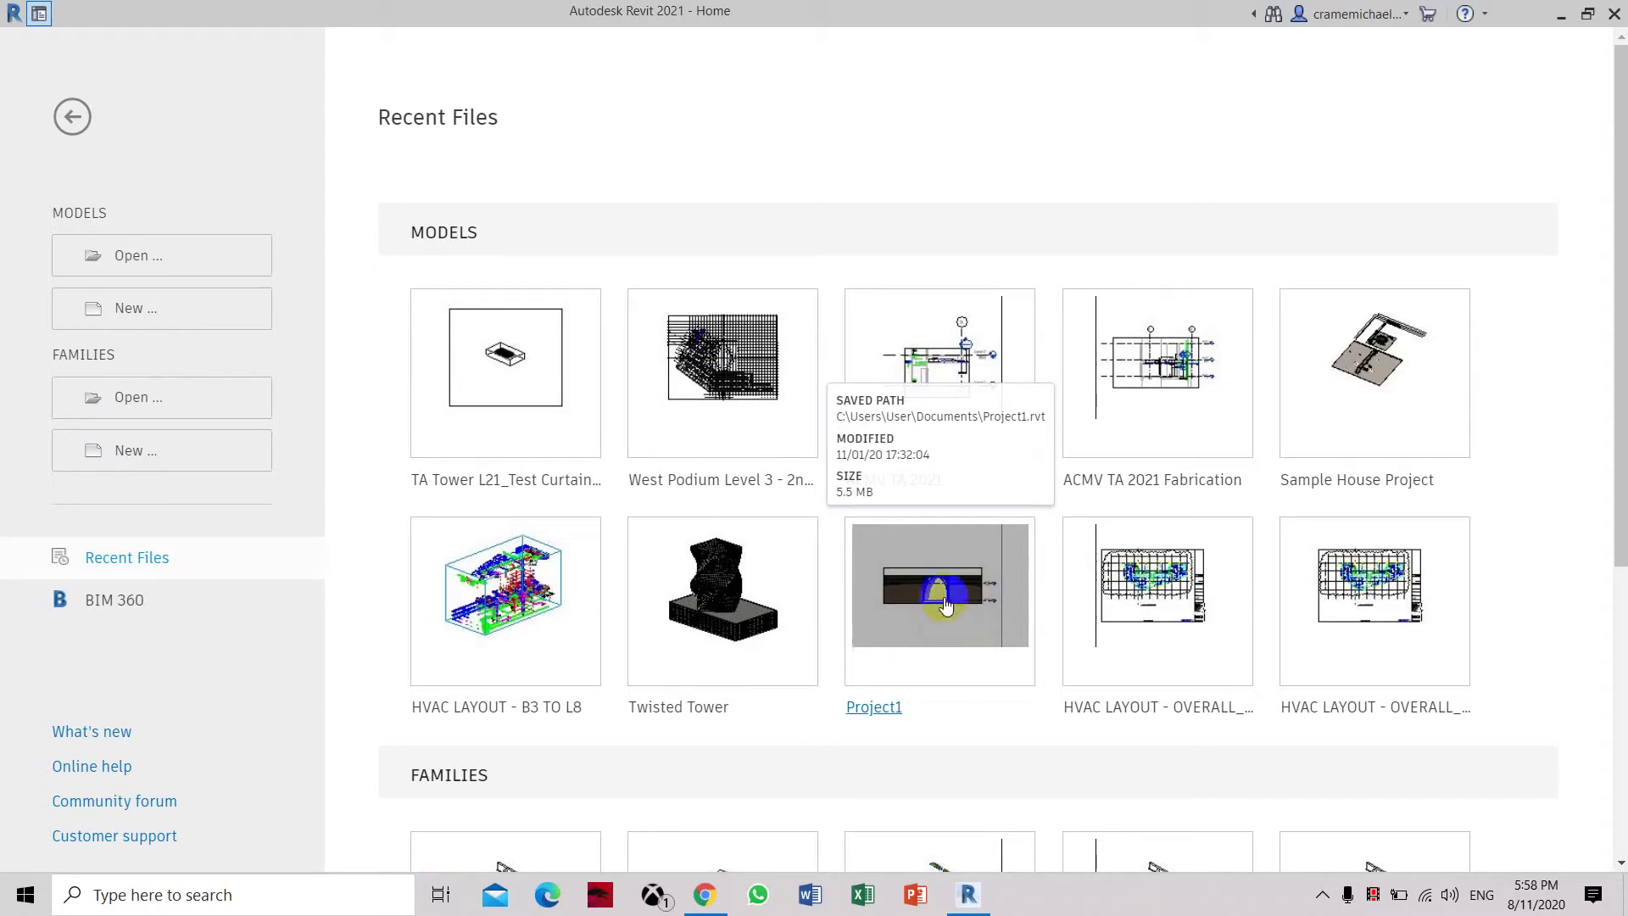
# Create a new family from the Metric Generic Model template in the English templates folder
pyautogui.click(218, 454)
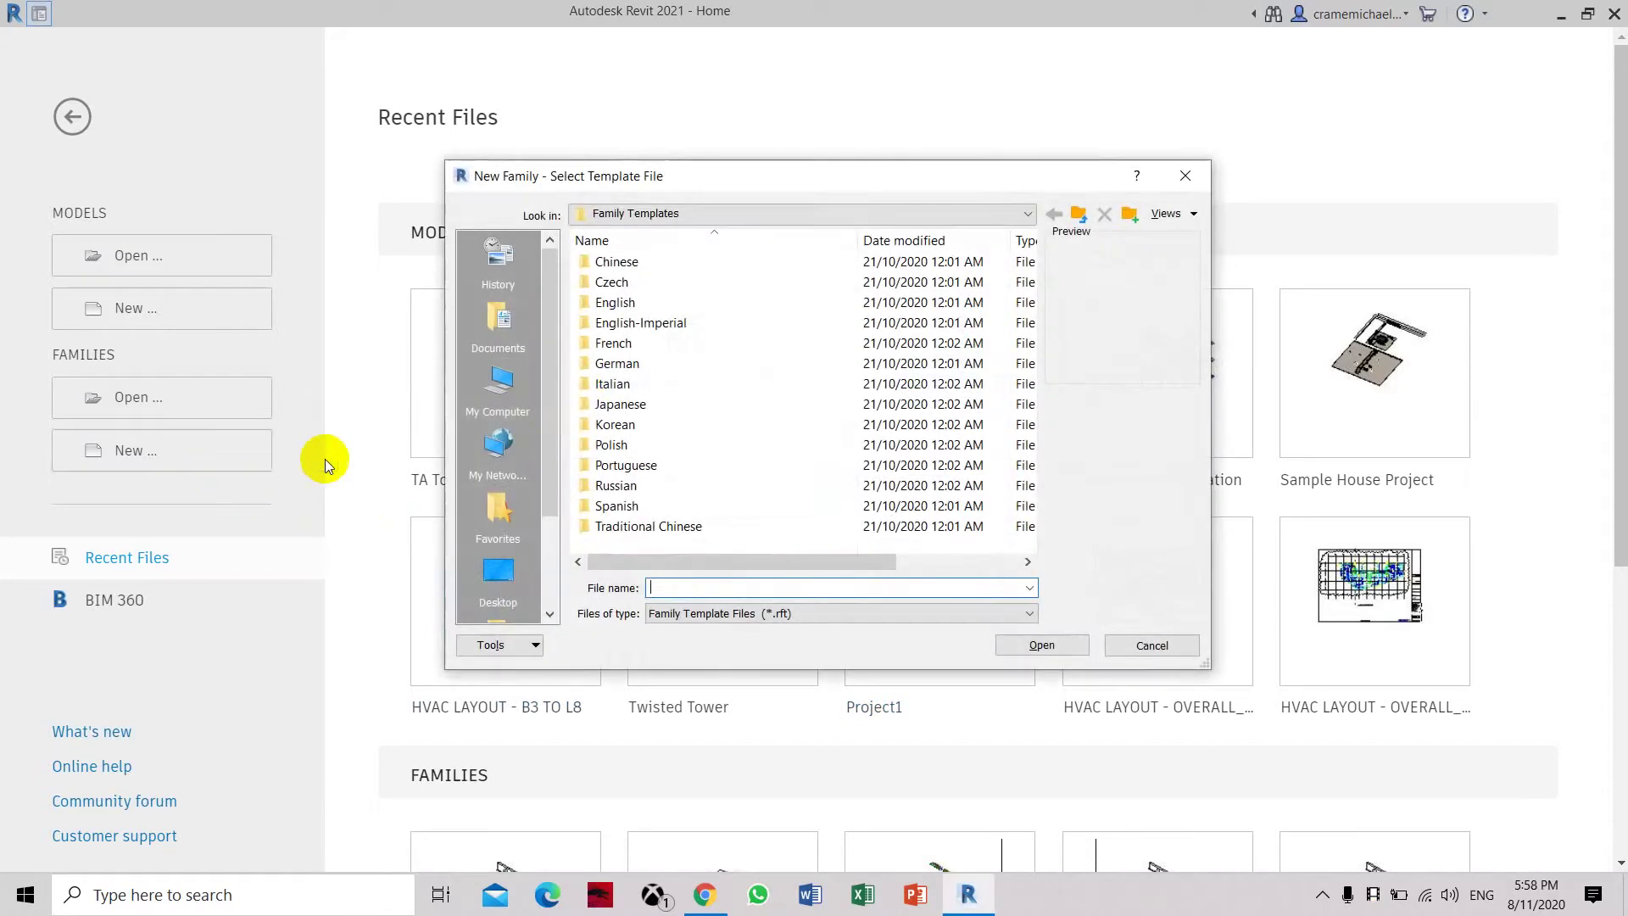
pyautogui.doubleClick(627, 304)
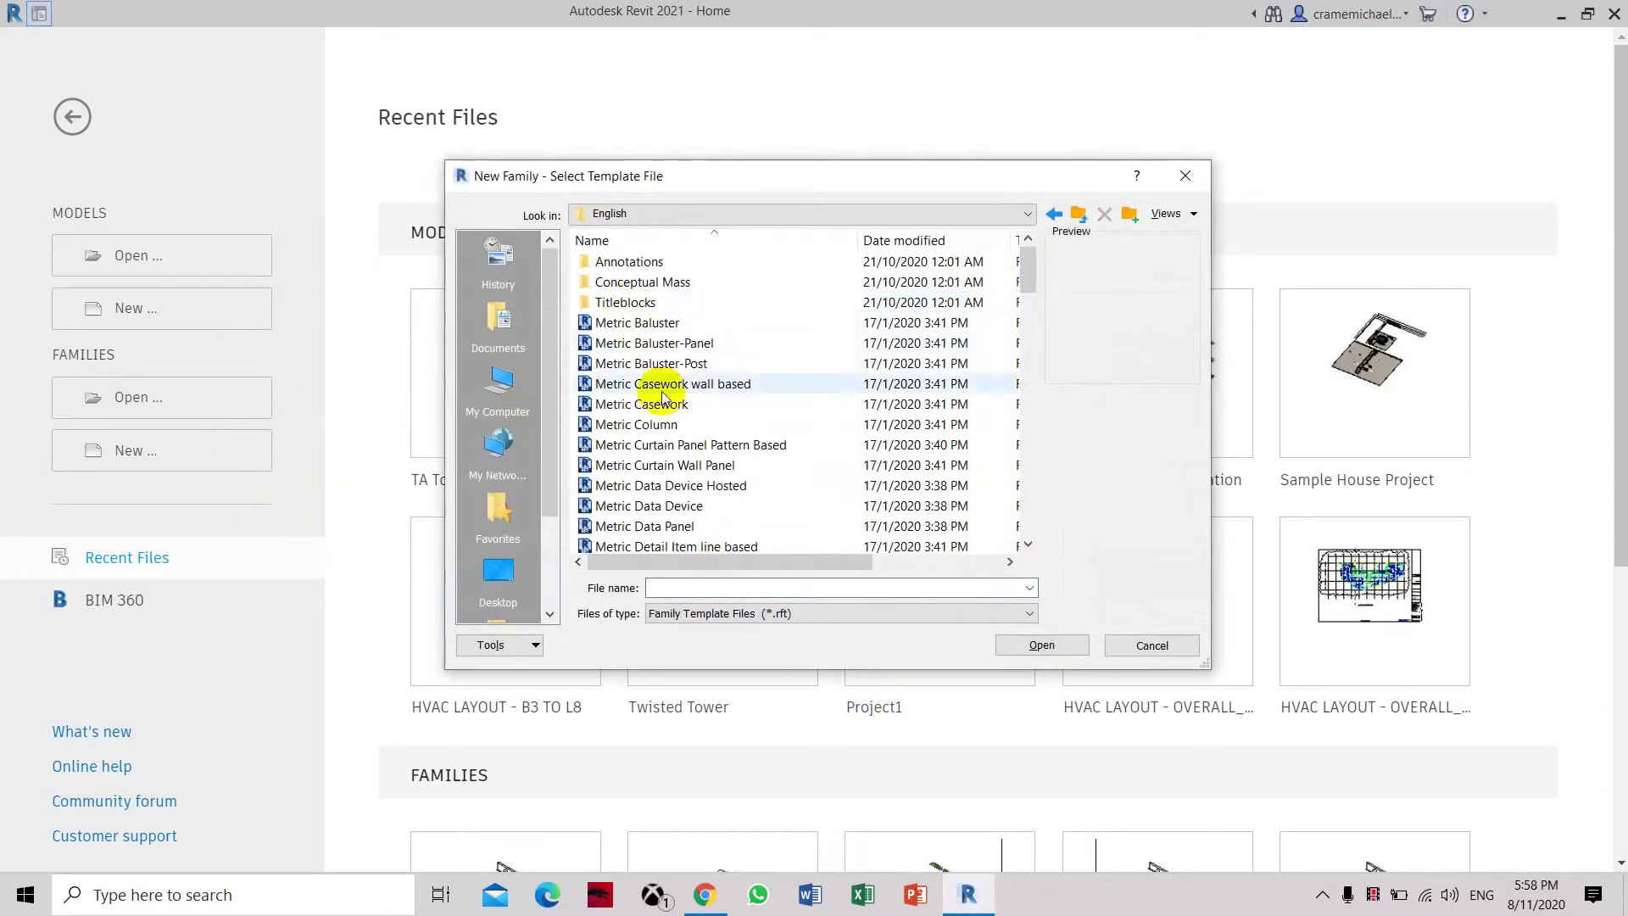
pyautogui.scroll(-5, 672, 443)
pyautogui.scroll(-6, 683, 462)
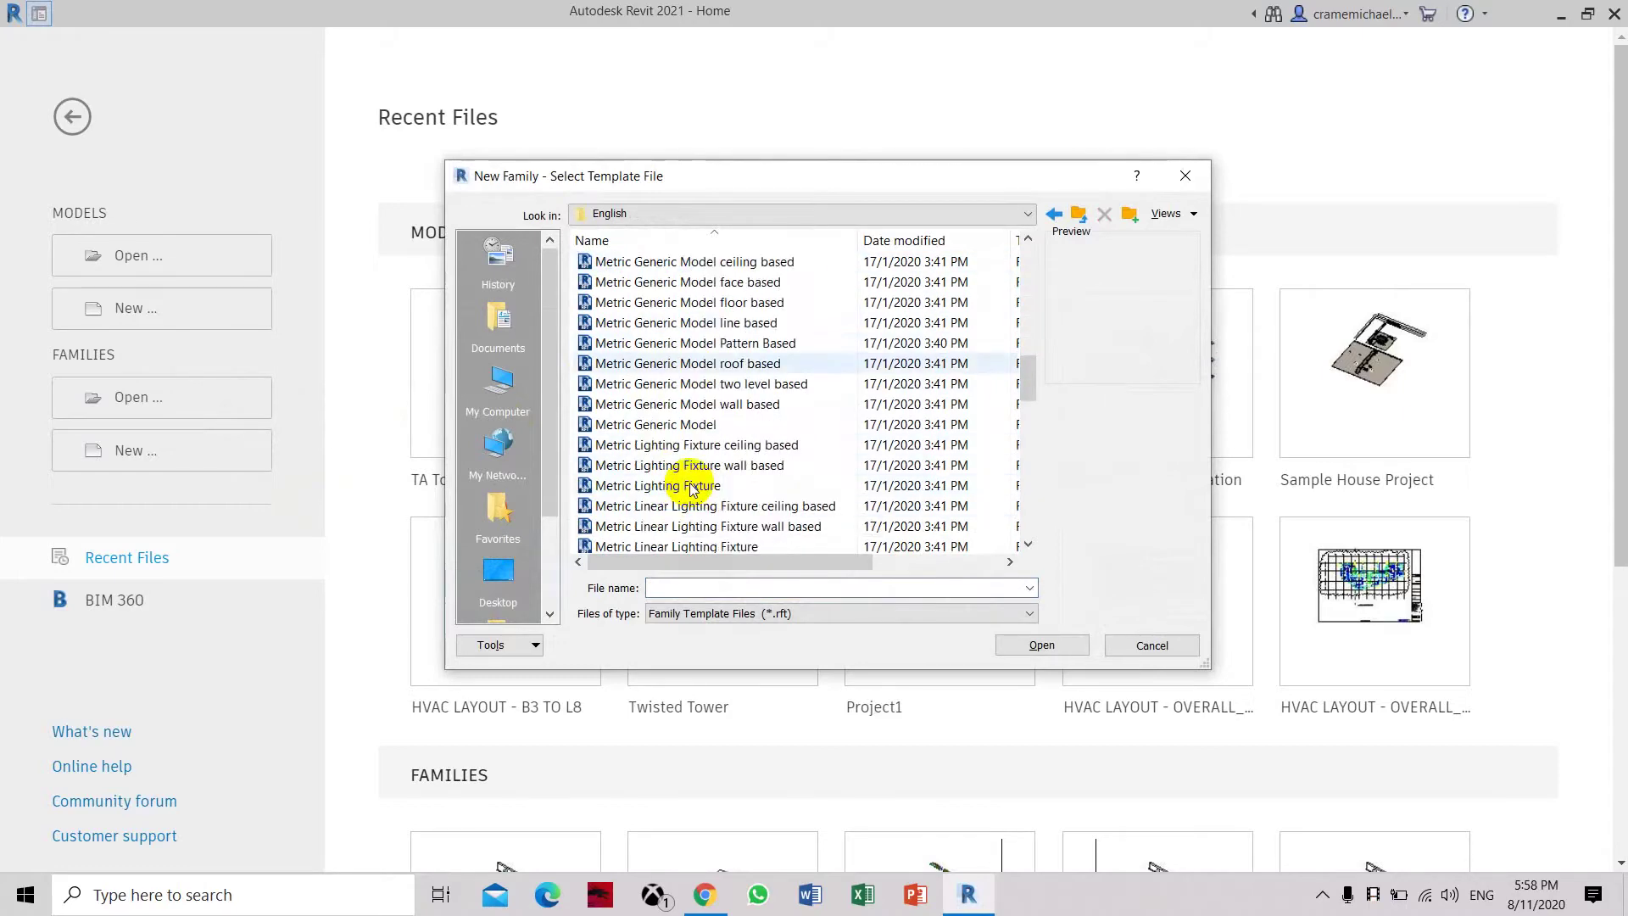
pyautogui.doubleClick(680, 426)
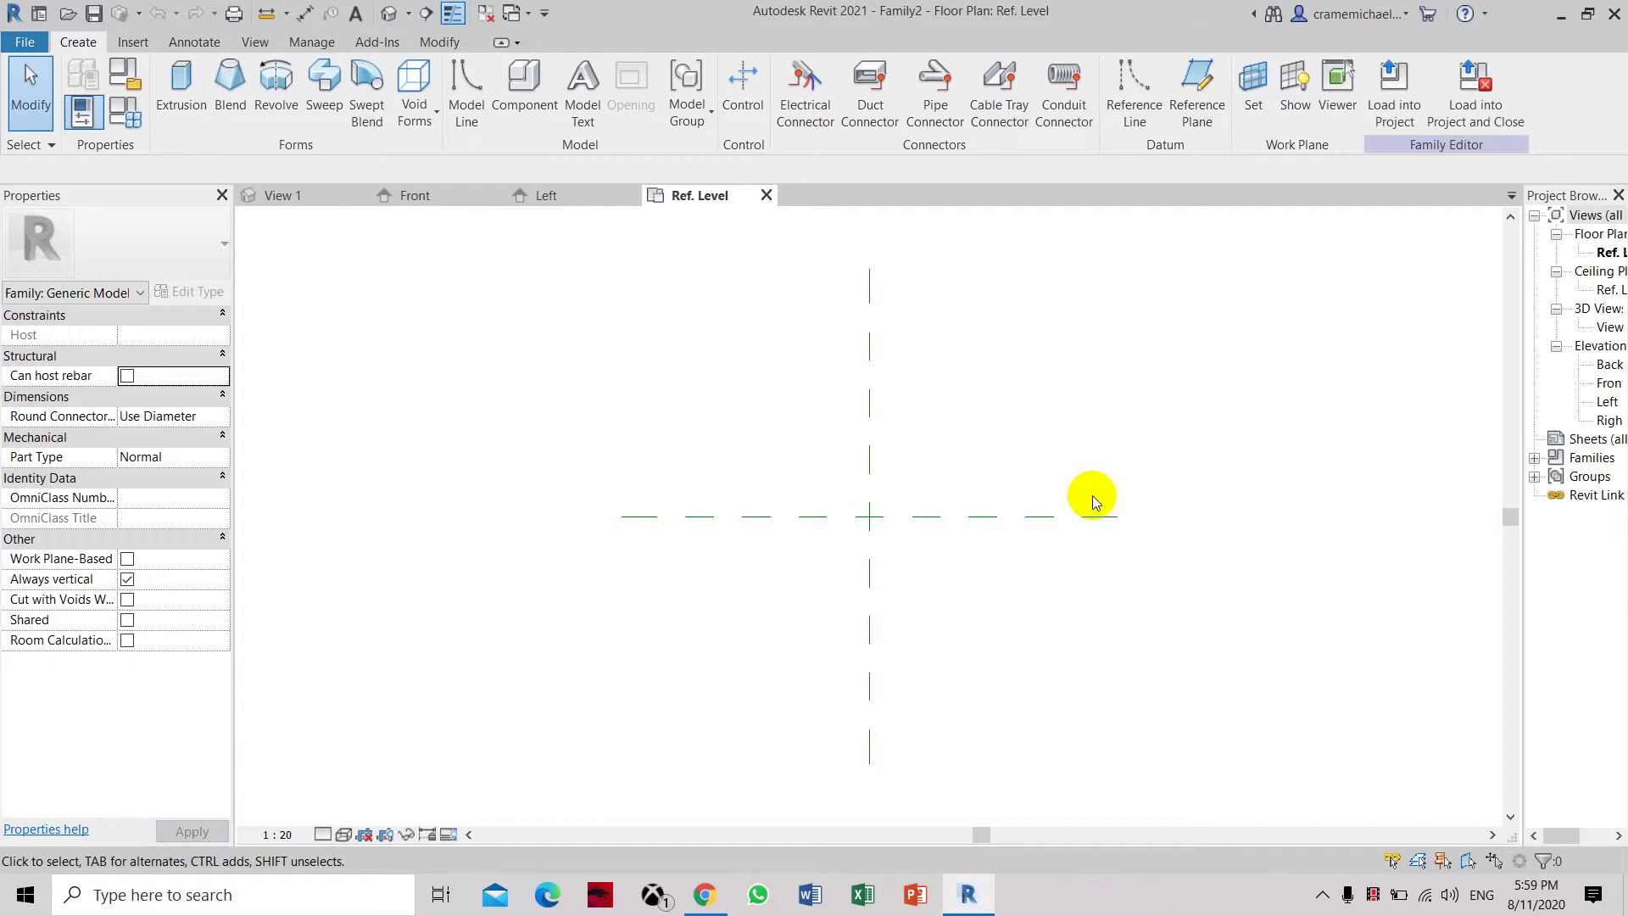
# Set the family category to Air Terminals
pyautogui.click(137, 78)
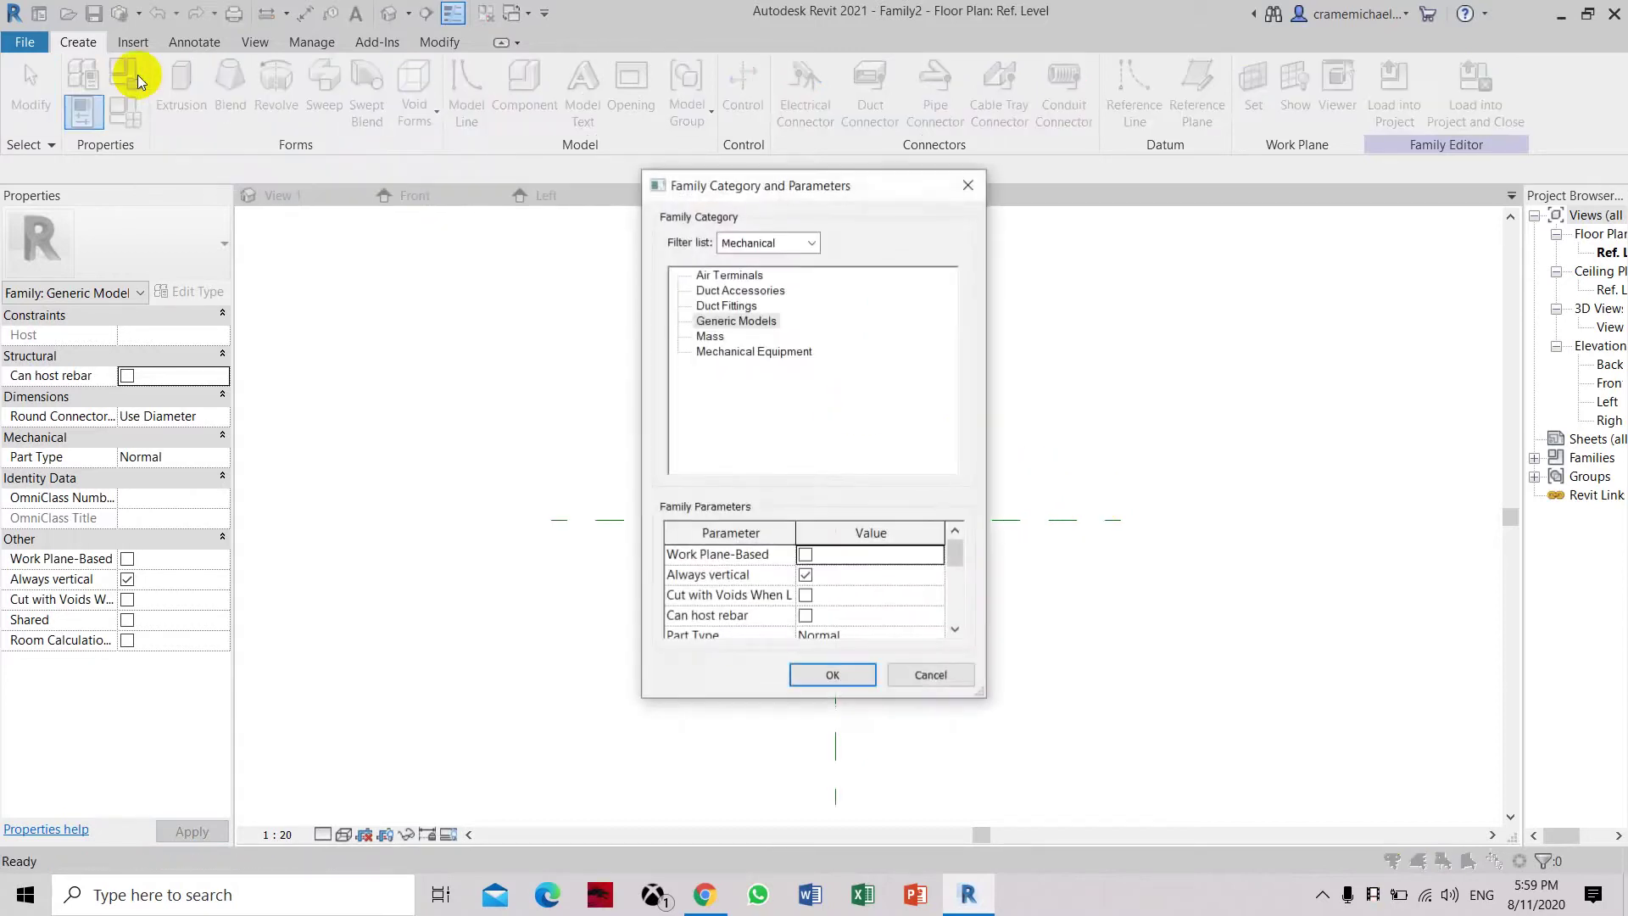
pyautogui.click(716, 277)
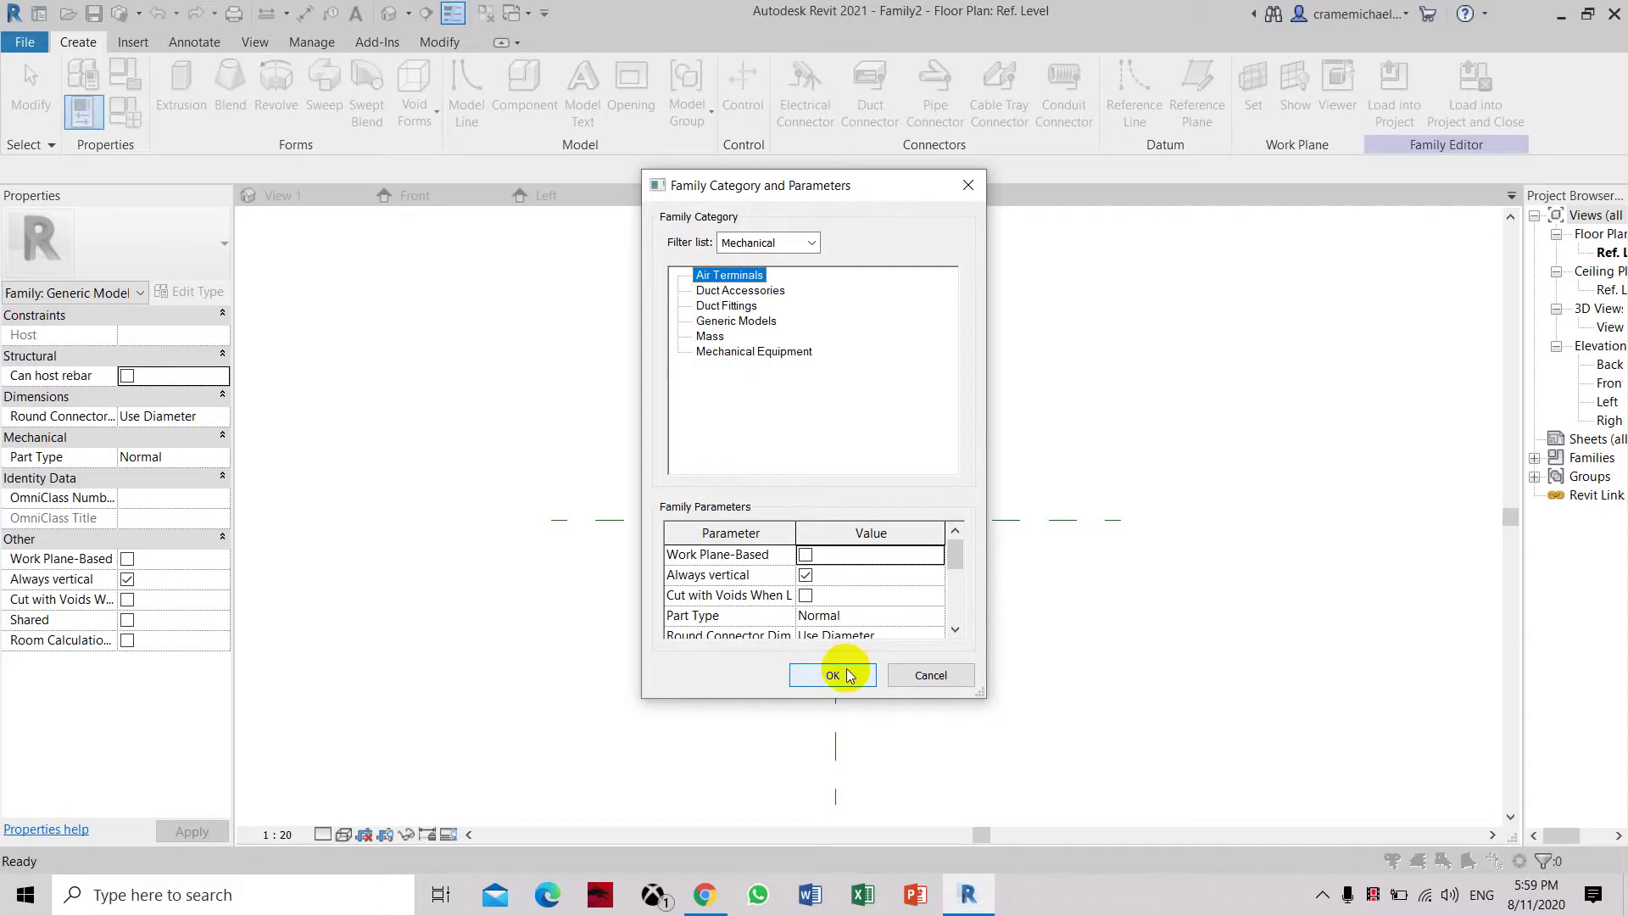
pyautogui.scroll(-2, 855, 620)
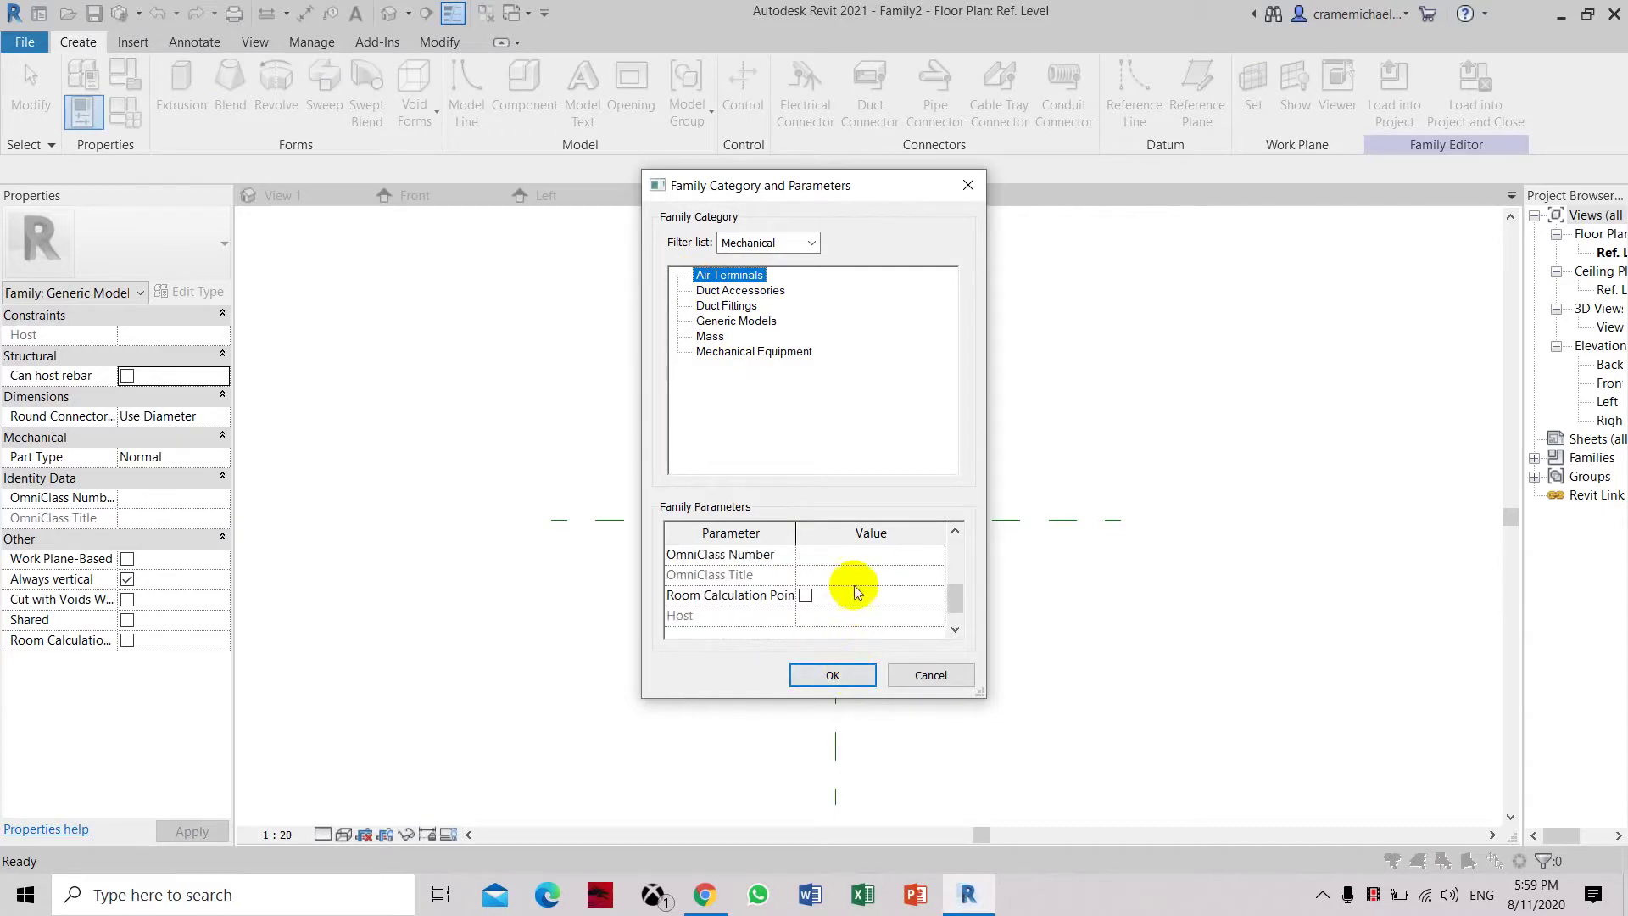
pyautogui.click(852, 674)
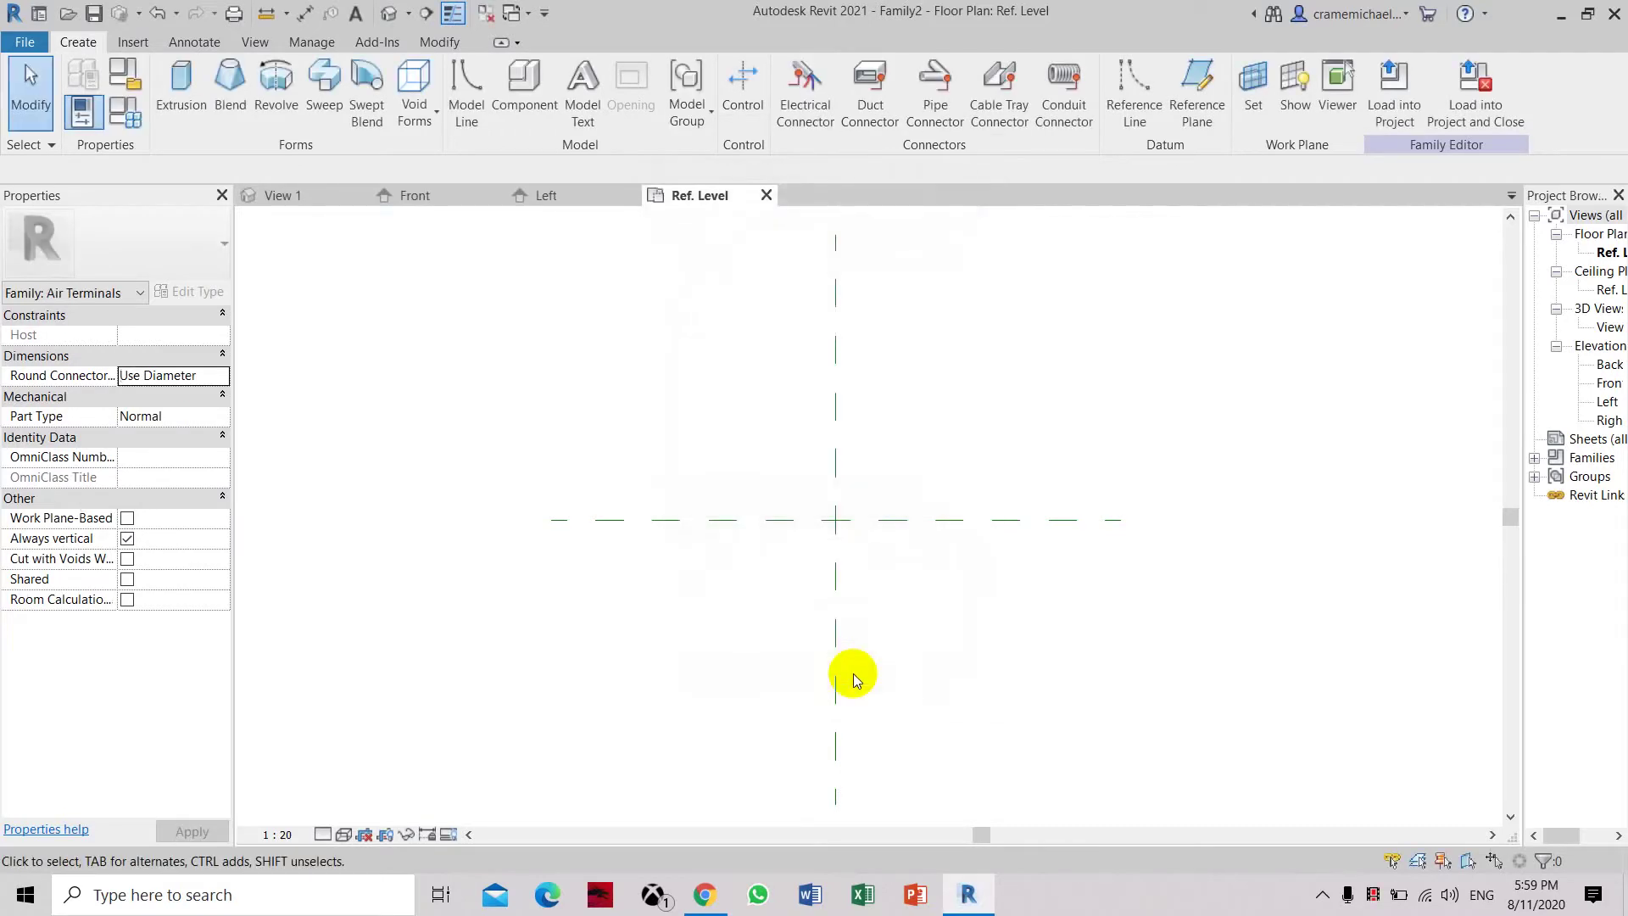
# Draw two horizontal reference planes in the plan, about 800 mm above and about 700 mm below the horizontal centre plane
pyautogui.moveTo(787, 591); pyautogui.dragTo(695, 572, button='middle')
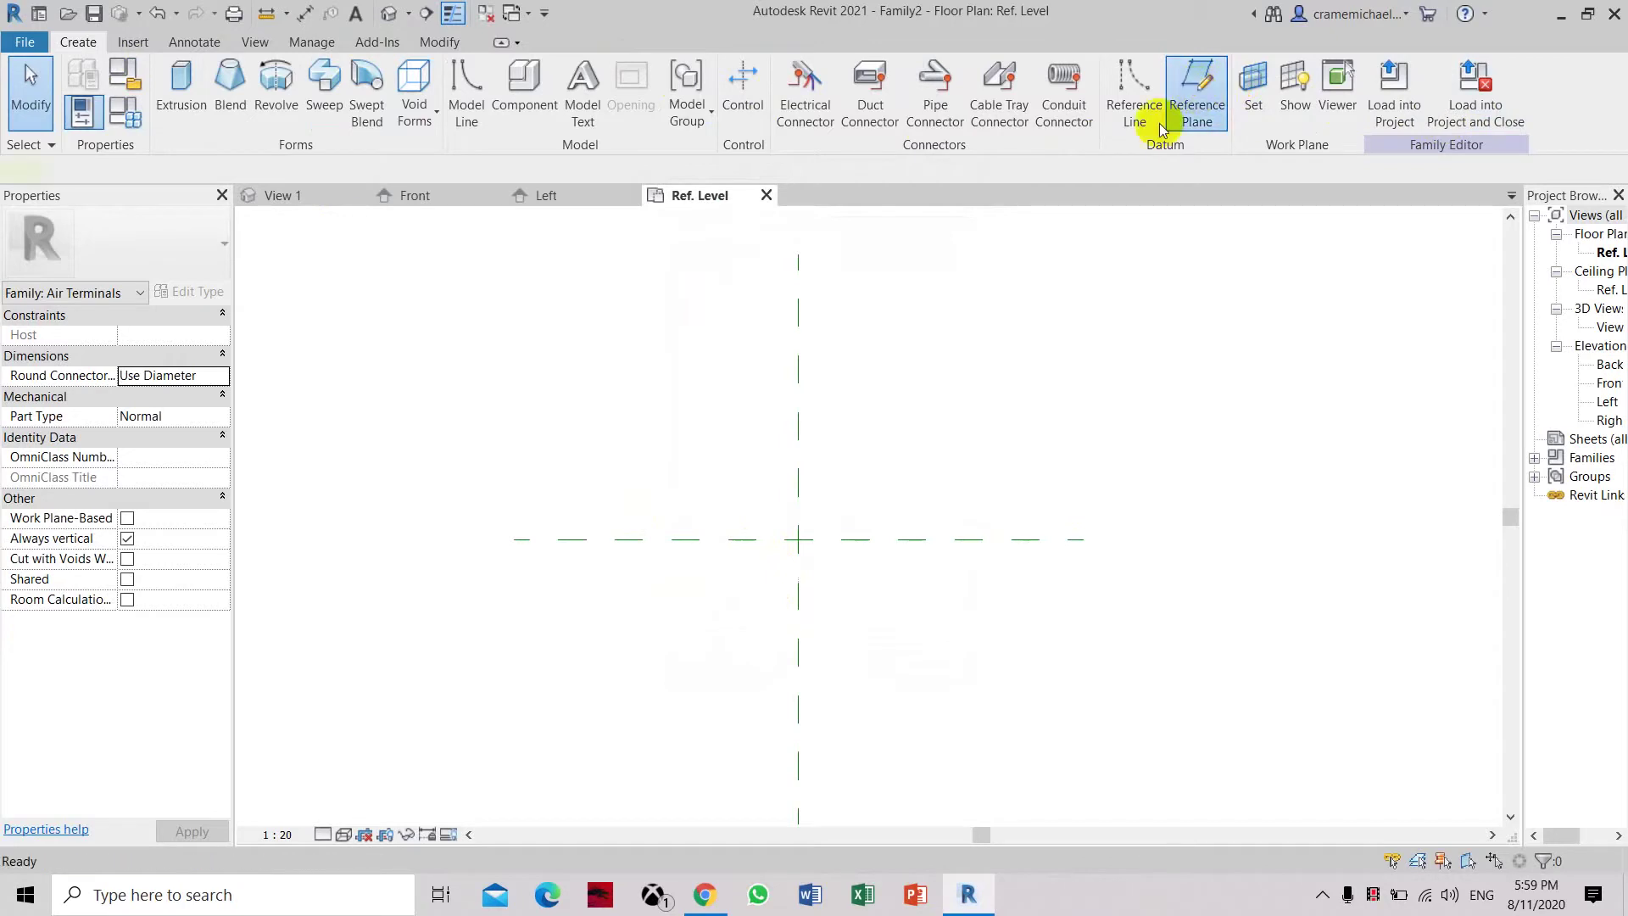
pyautogui.click(1195, 80)
pyautogui.click(513, 424)
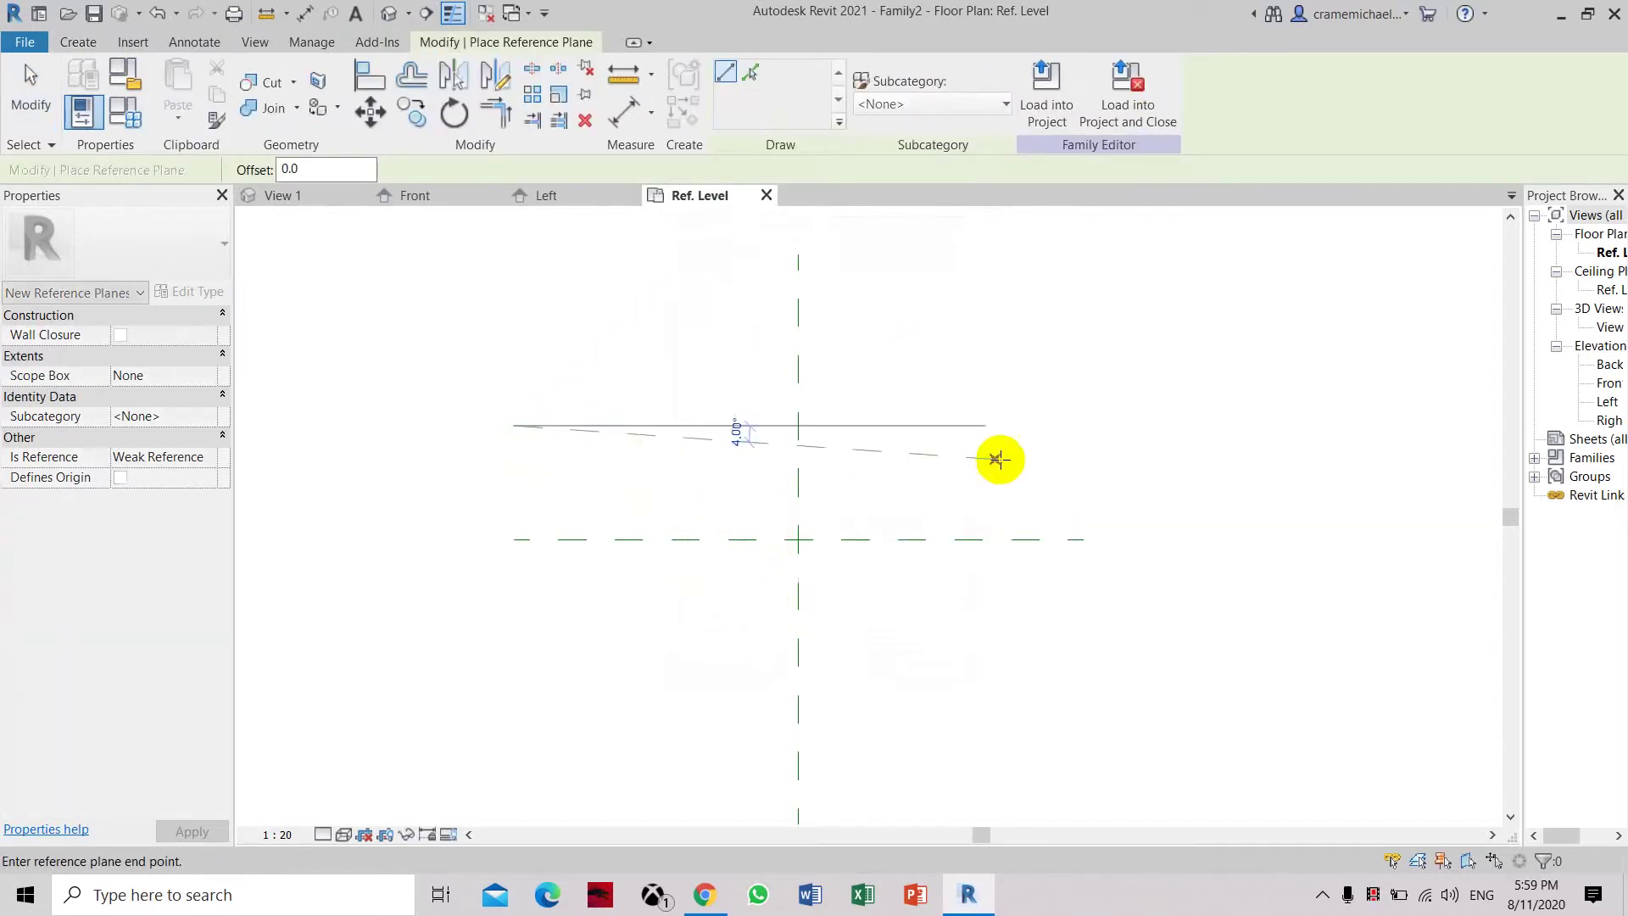
pyautogui.click(1056, 424)
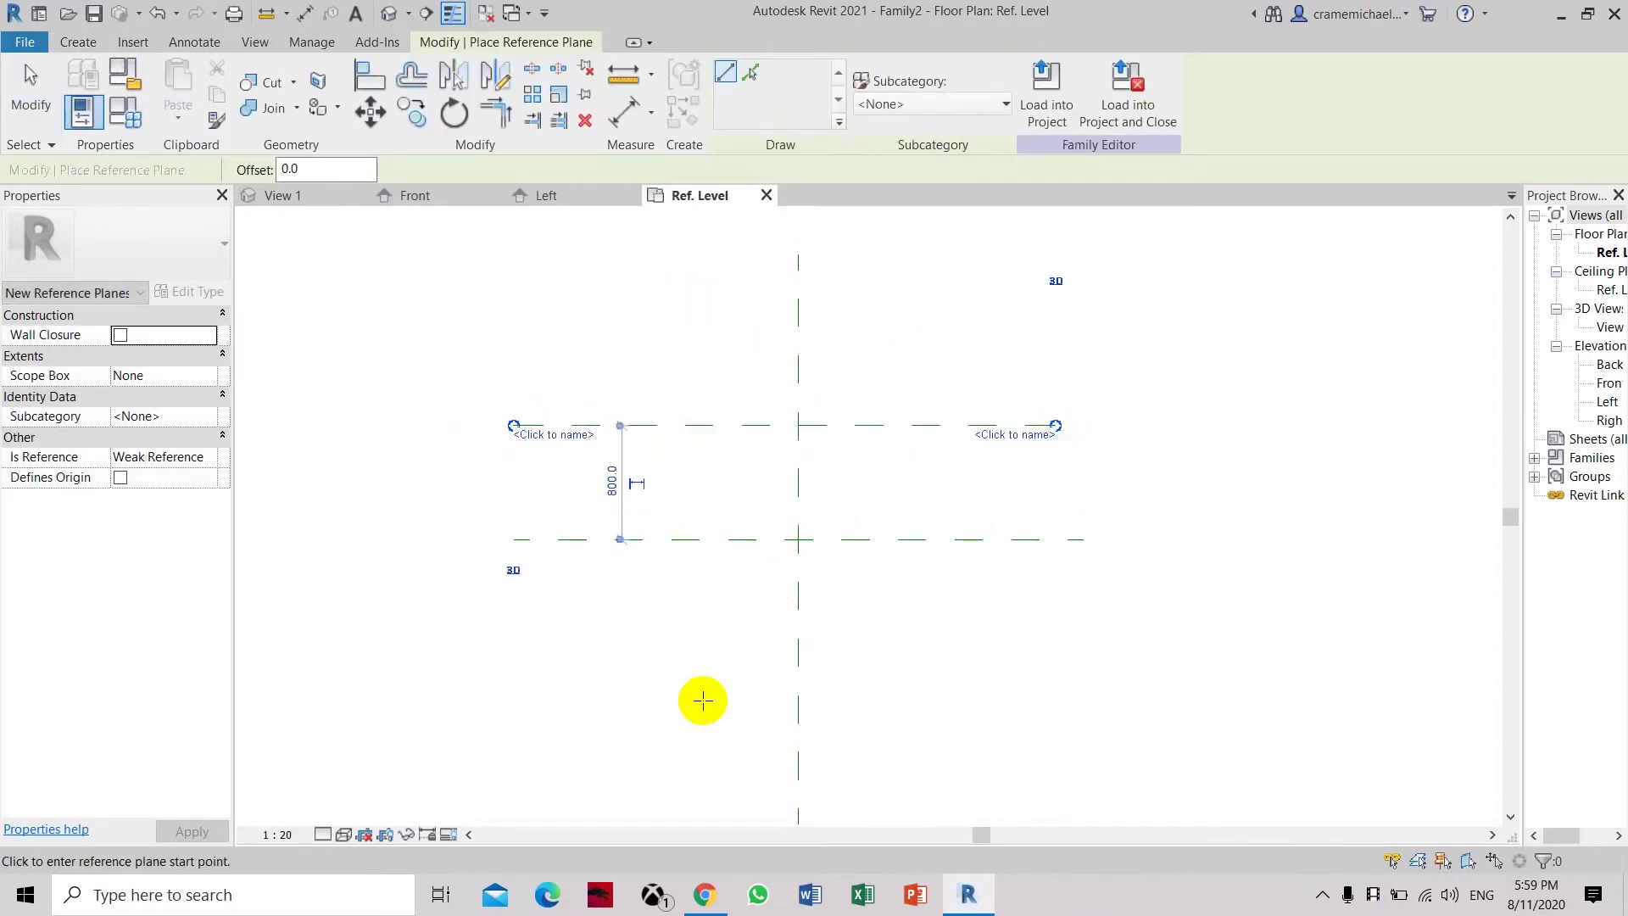
pyautogui.click(513, 638)
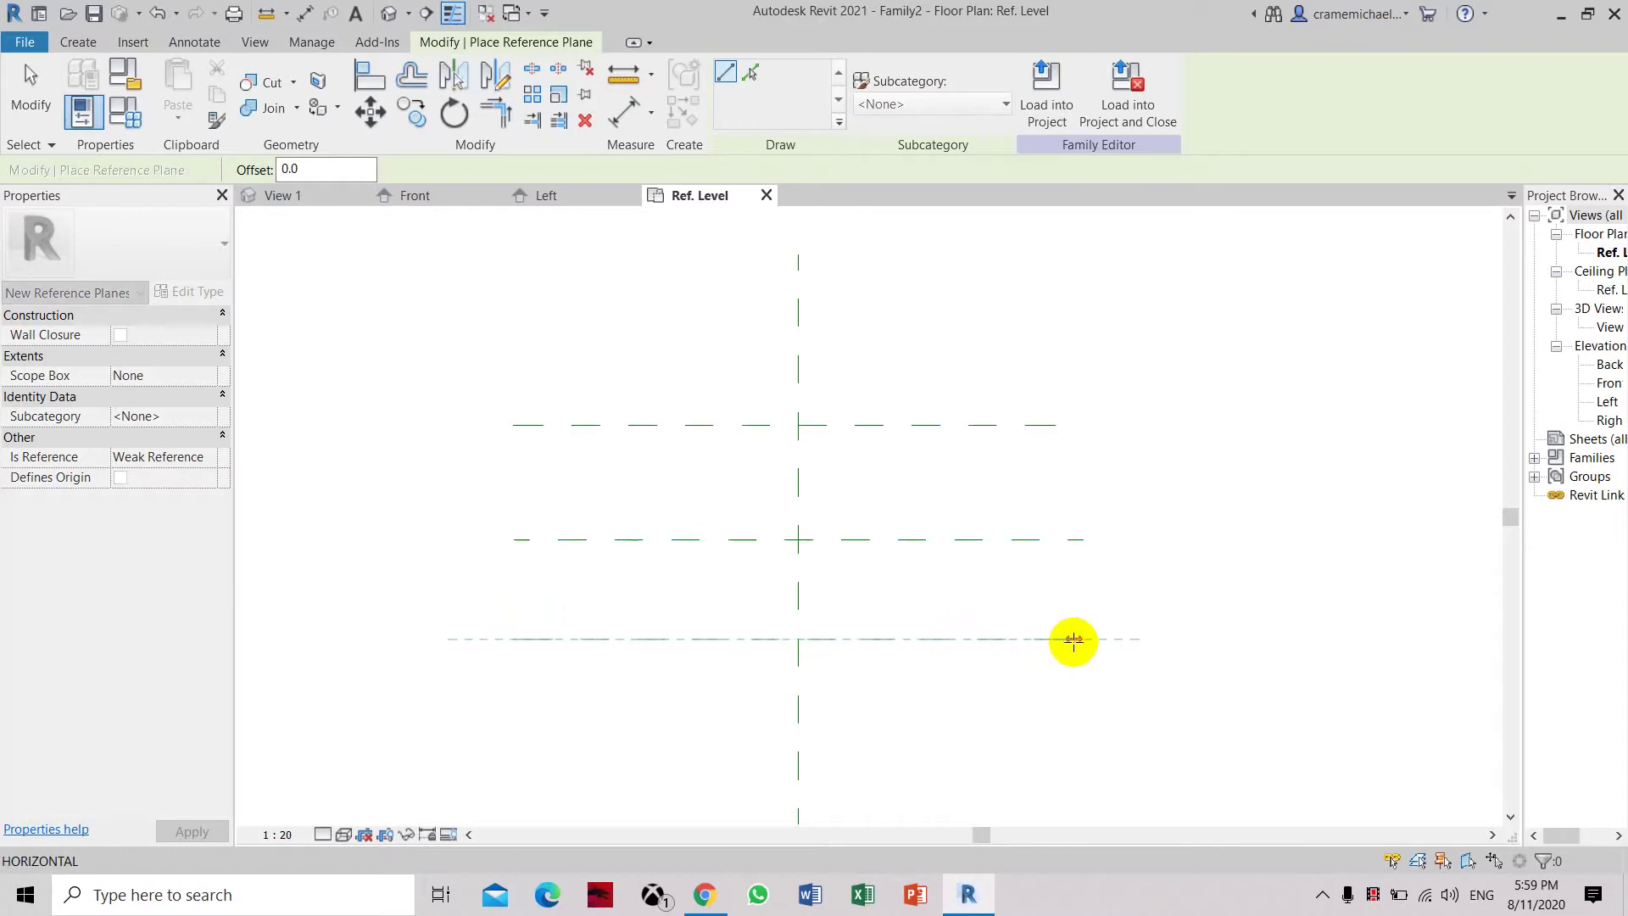
pyautogui.click(1056, 638)
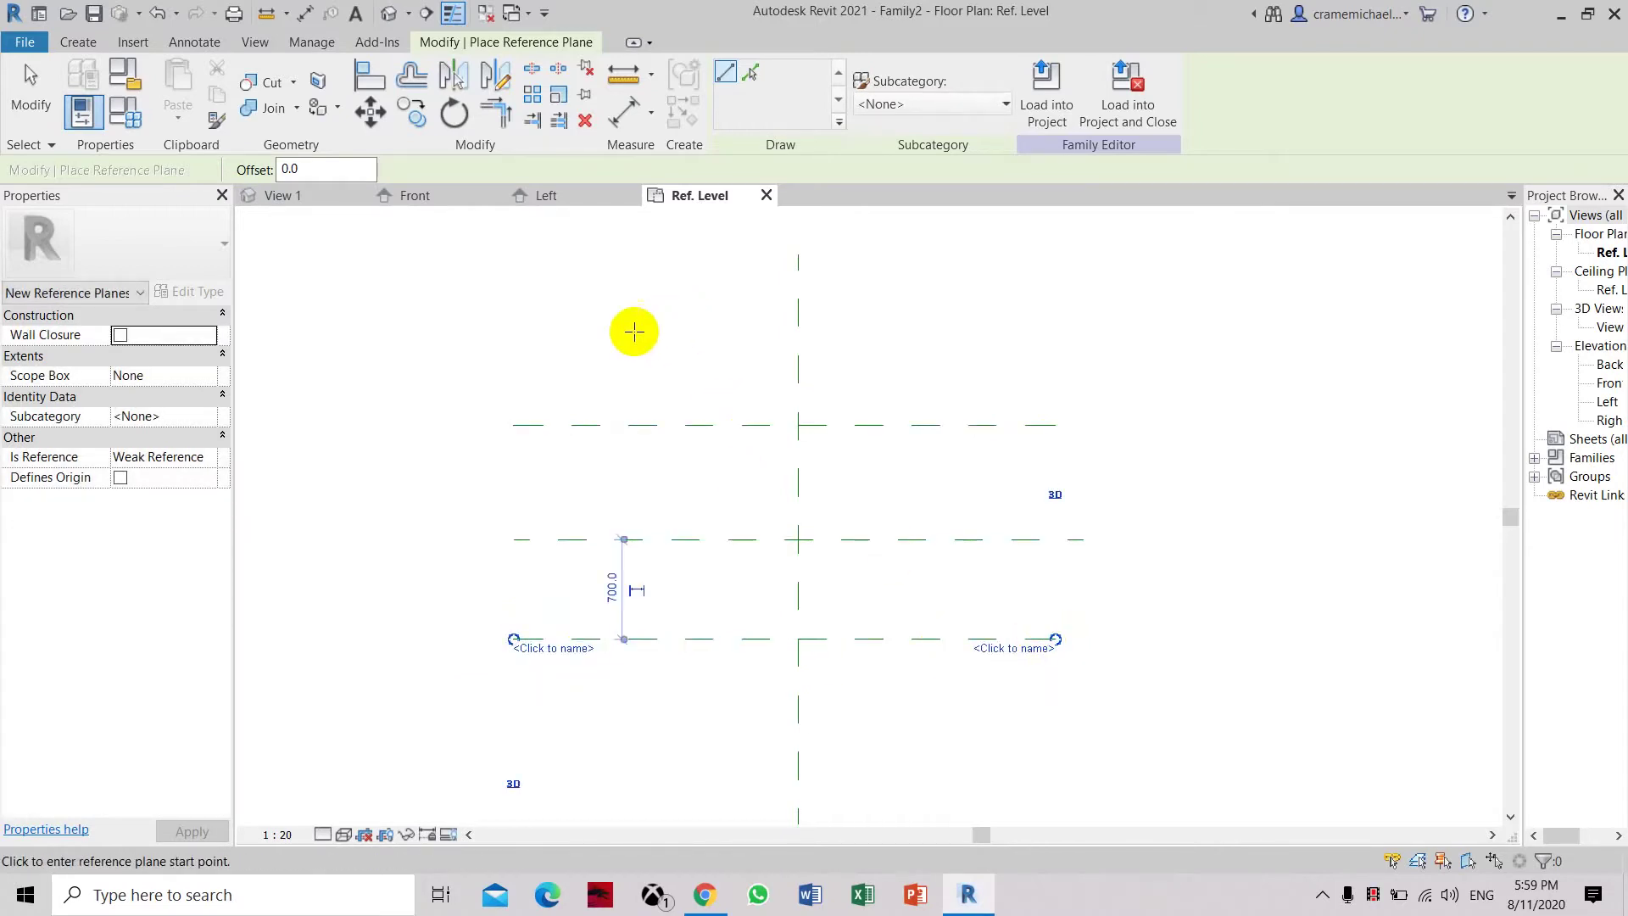
# Draw two vertical reference planes, about 1450 mm left and about 1500 mm right of the vertical centre plane
pyautogui.click(592, 339)
pyautogui.scroll(-1, 611, 468)
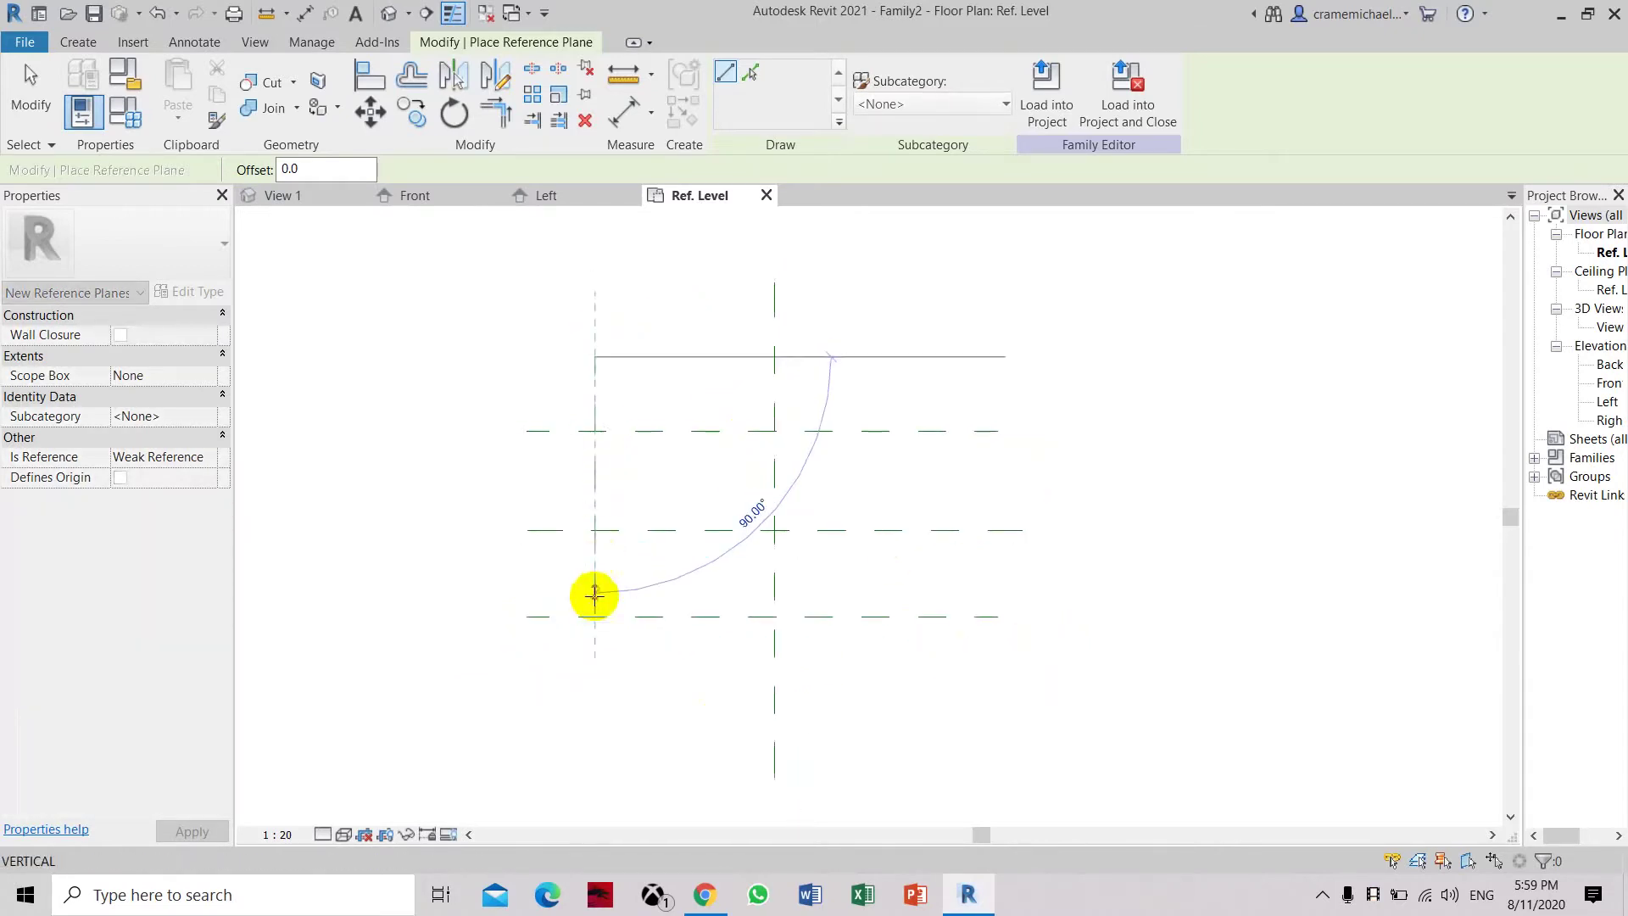
pyautogui.click(595, 680)
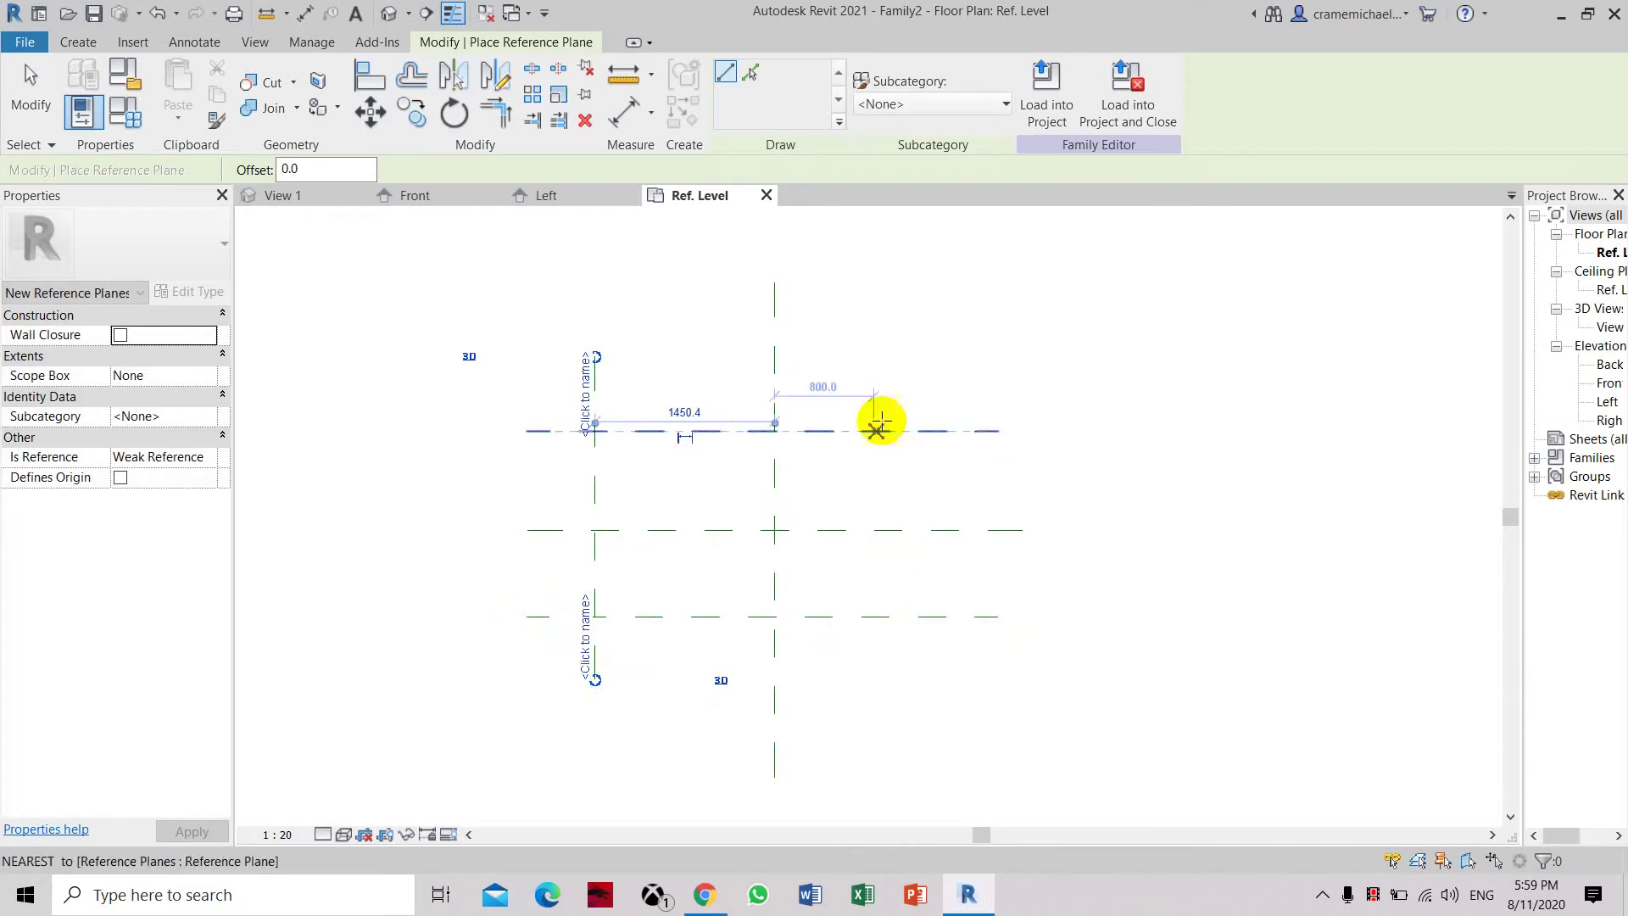
pyautogui.click(960, 356)
pyautogui.click(956, 678)
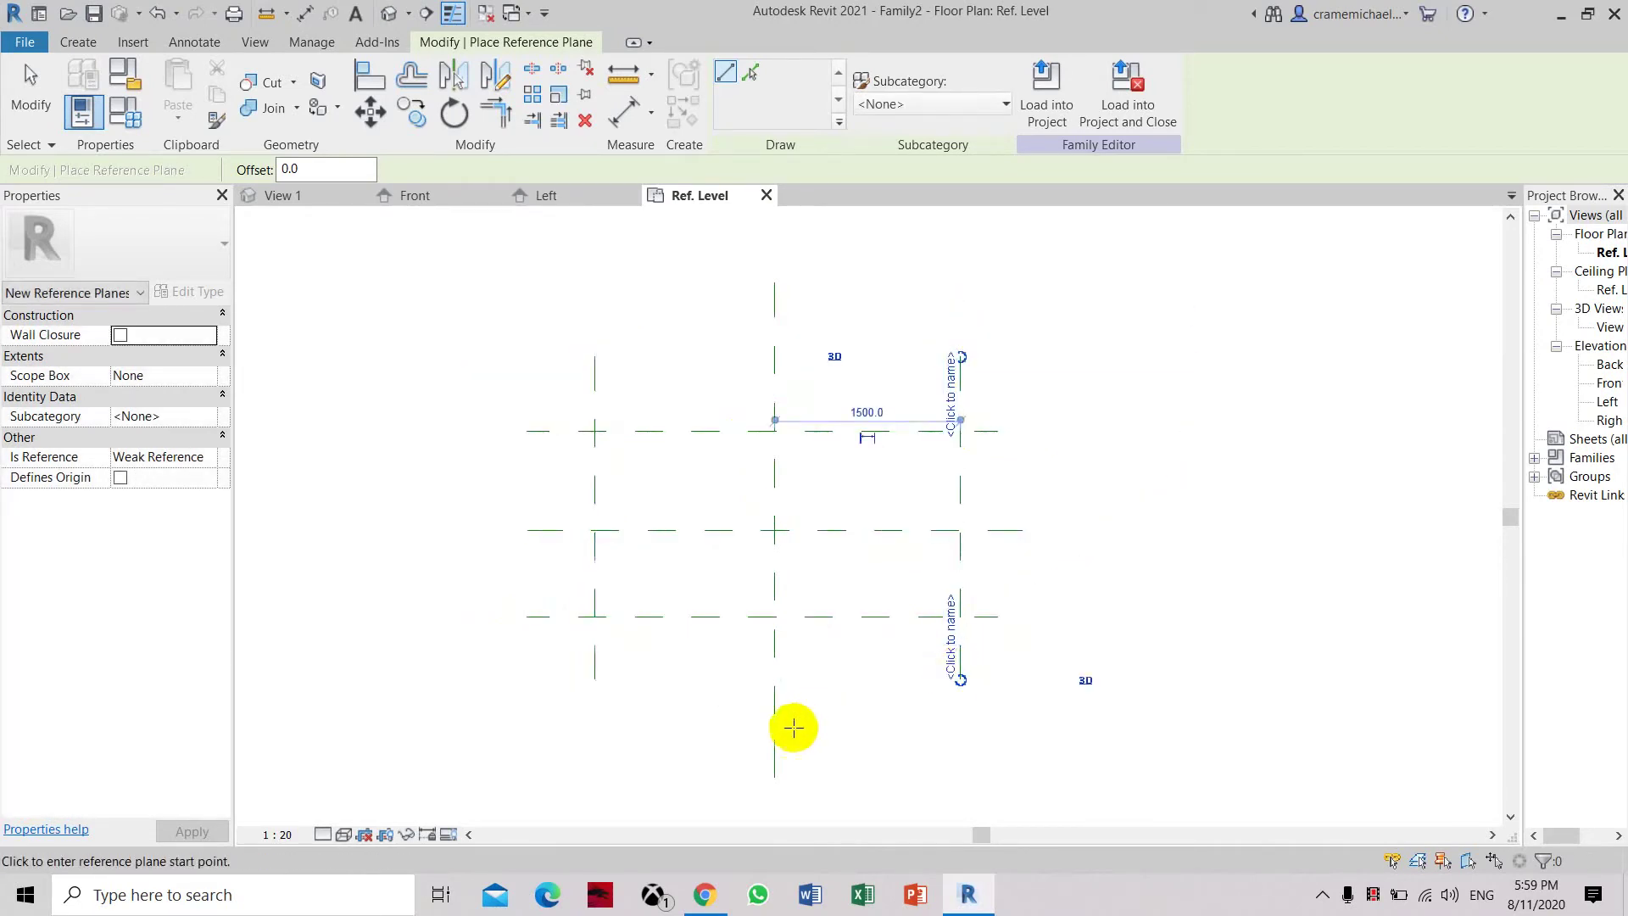
# Place an aligned dimension chain across the three horizontal reference planes and make its segments equal
pyautogui.scroll(2, 789, 727)
pyautogui.scroll(-1, 741, 669)
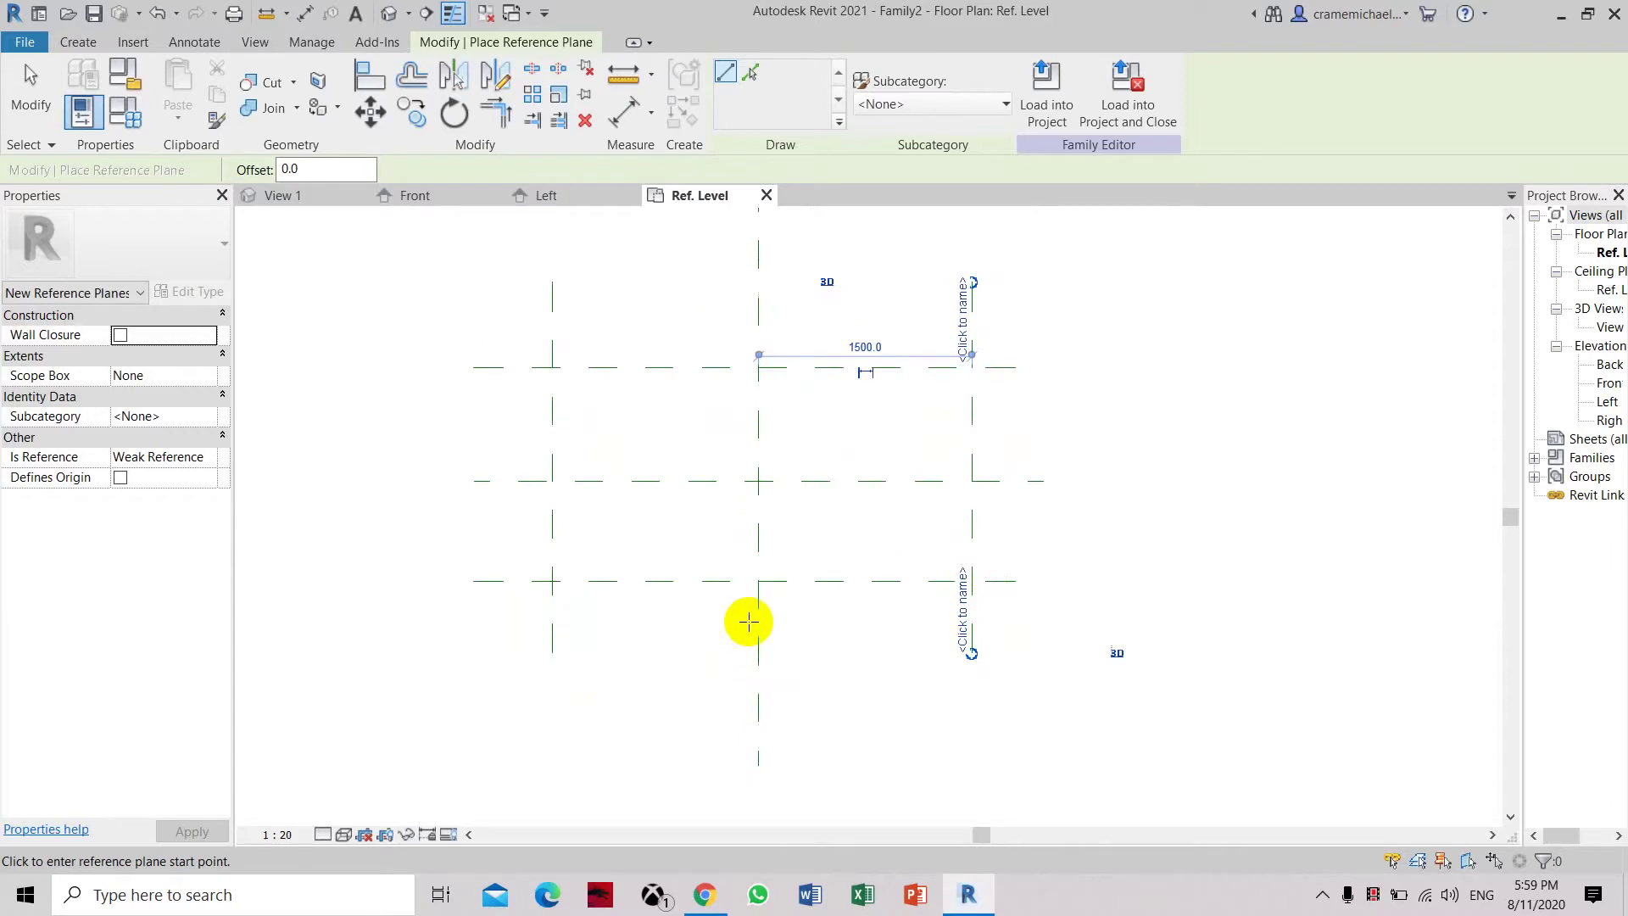
pyautogui.scroll(-1, 625, 552)
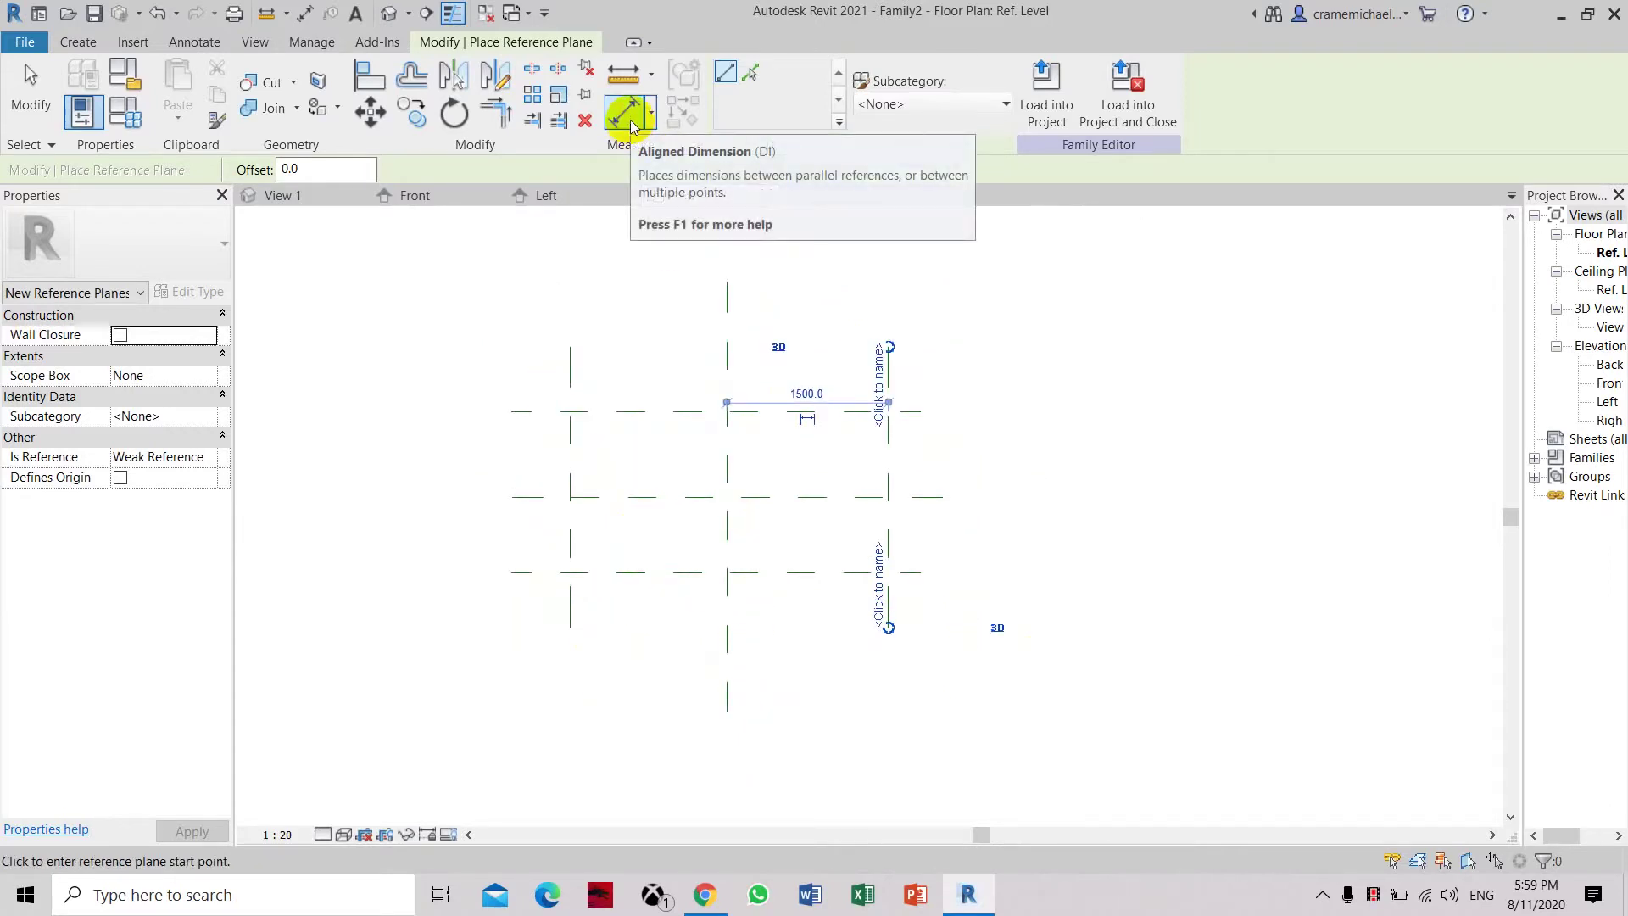
pyautogui.click(630, 118)
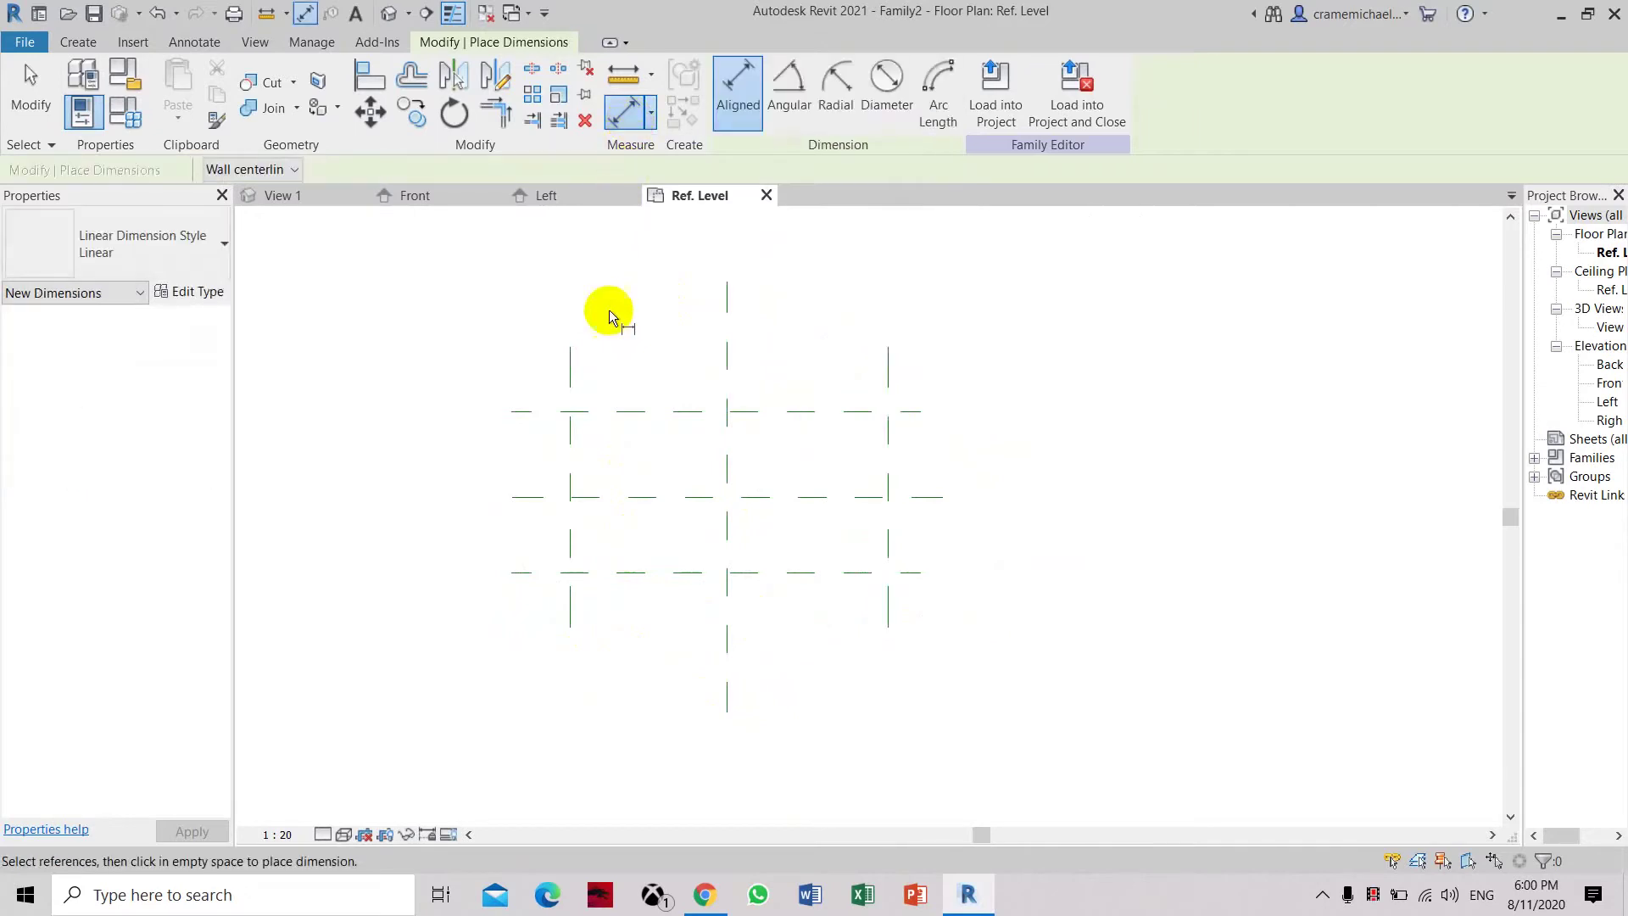
pyautogui.click(582, 409)
pyautogui.click(582, 498)
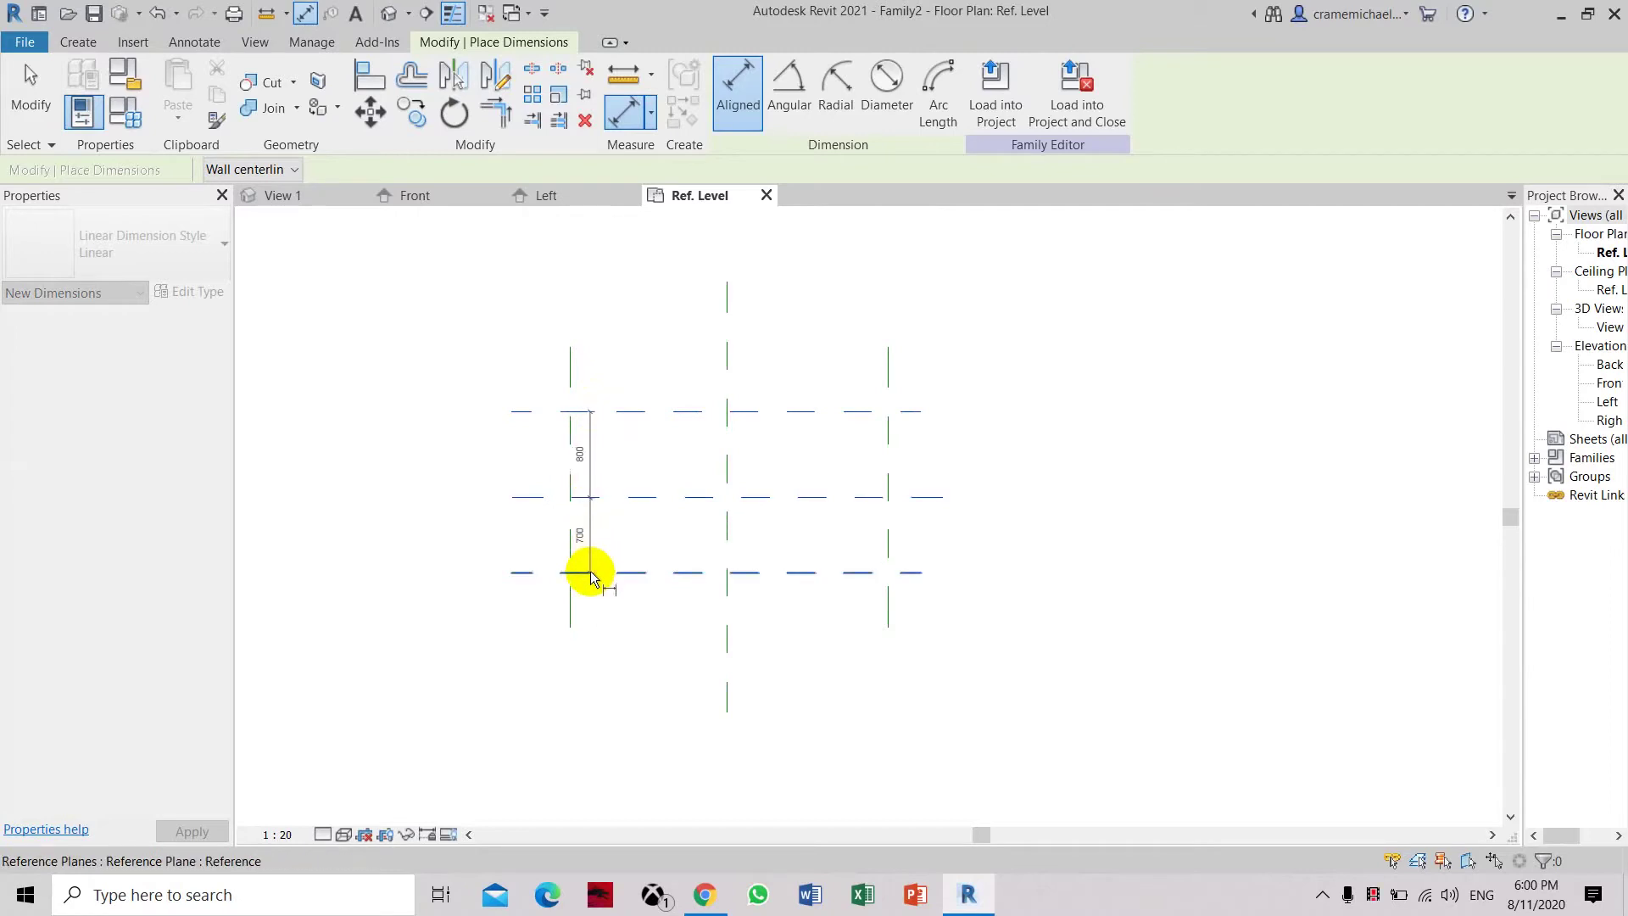
pyautogui.scroll(1, 537, 582)
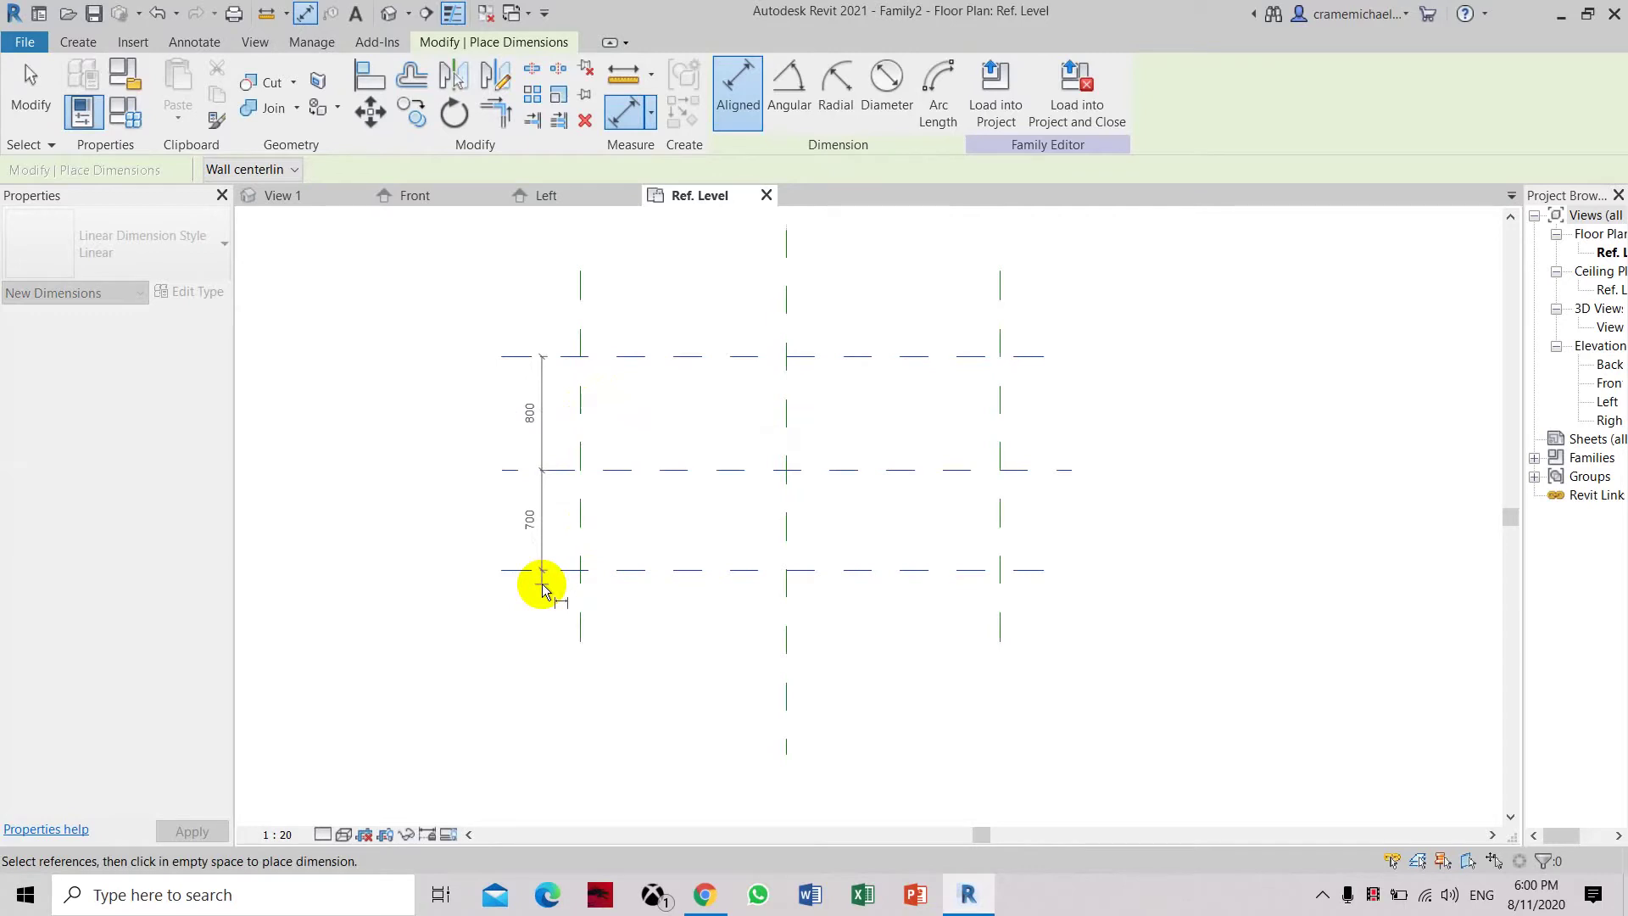
pyautogui.click(542, 591)
pyautogui.scroll(1, 591, 490)
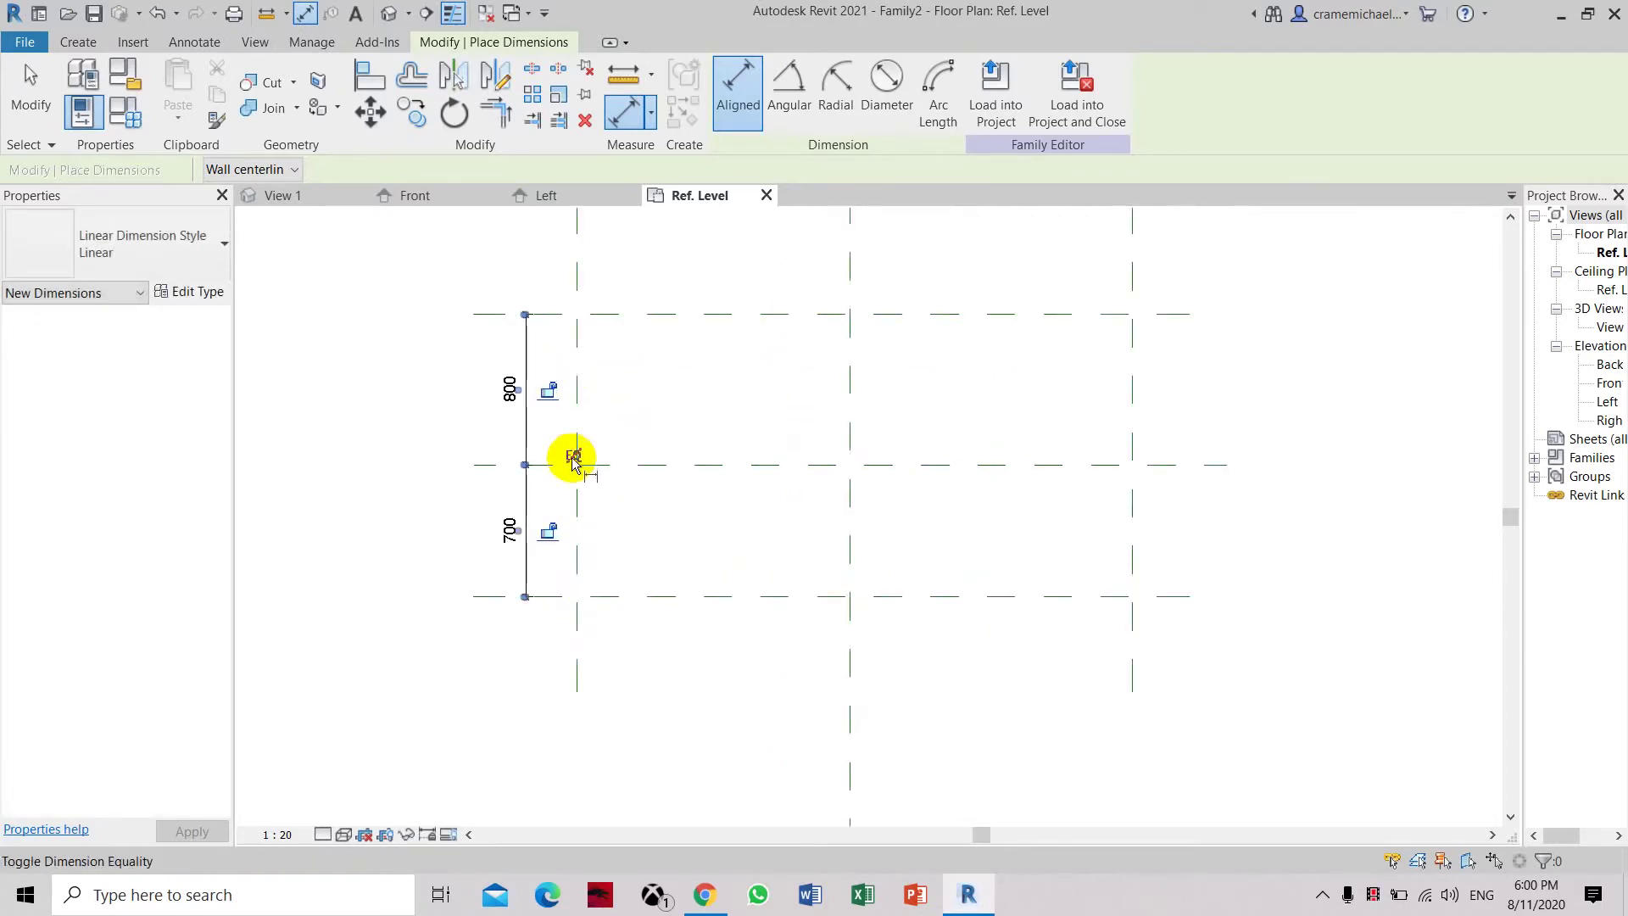
pyautogui.click(573, 458)
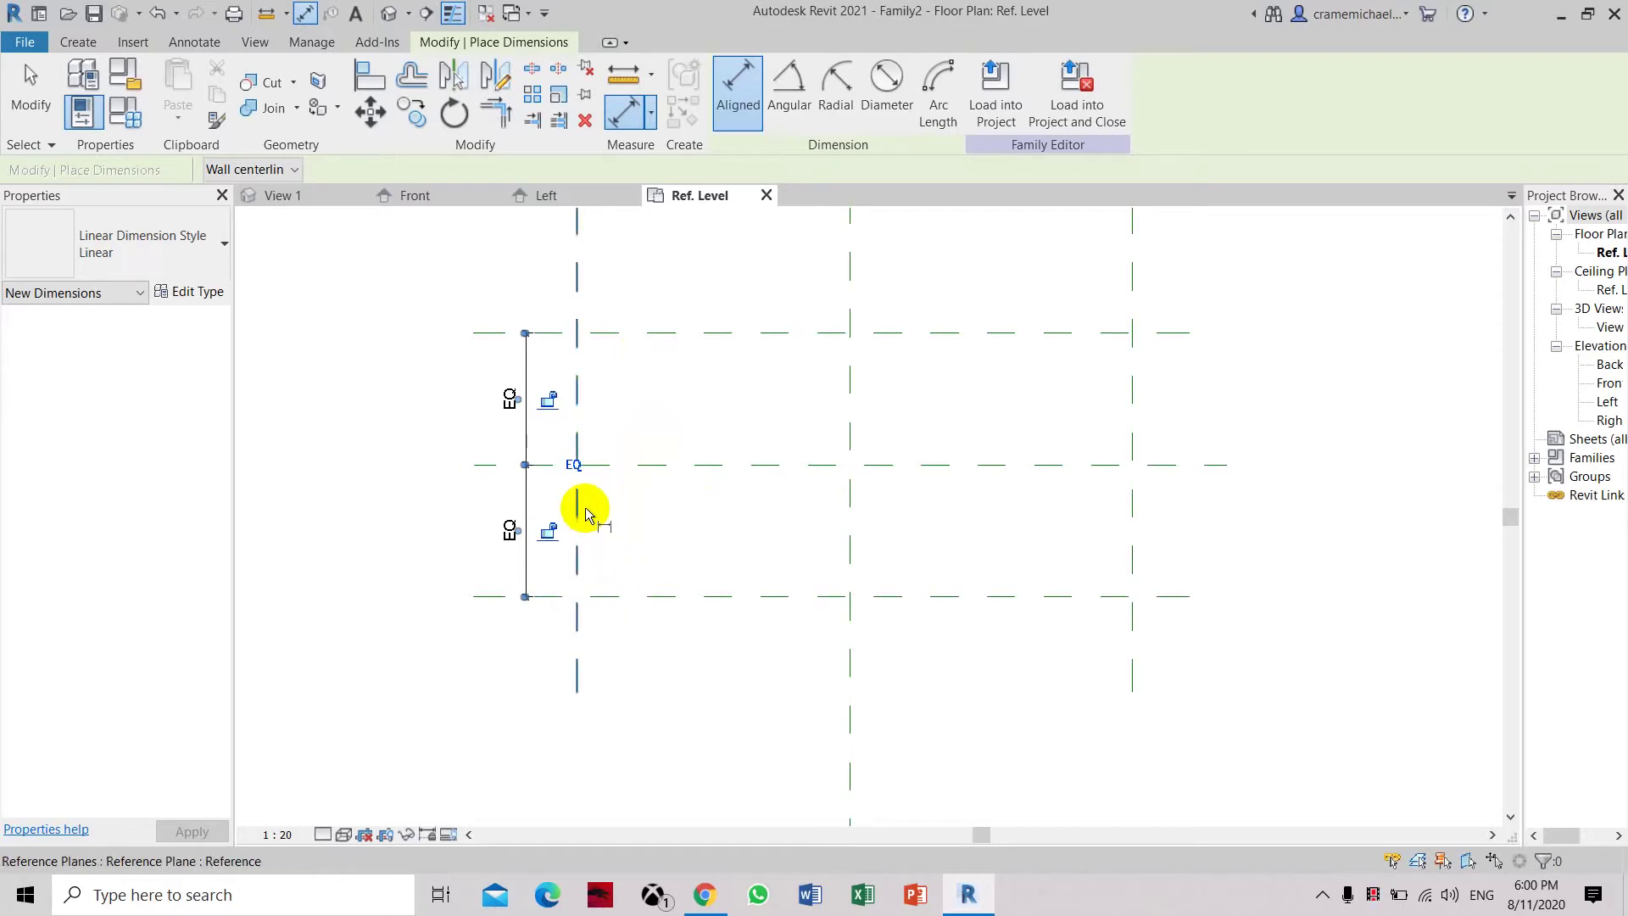
# Add an overall aligned dimension between the two outer horizontal reference planes, placed outside the equality dimension
pyautogui.scroll(1, 570, 471)
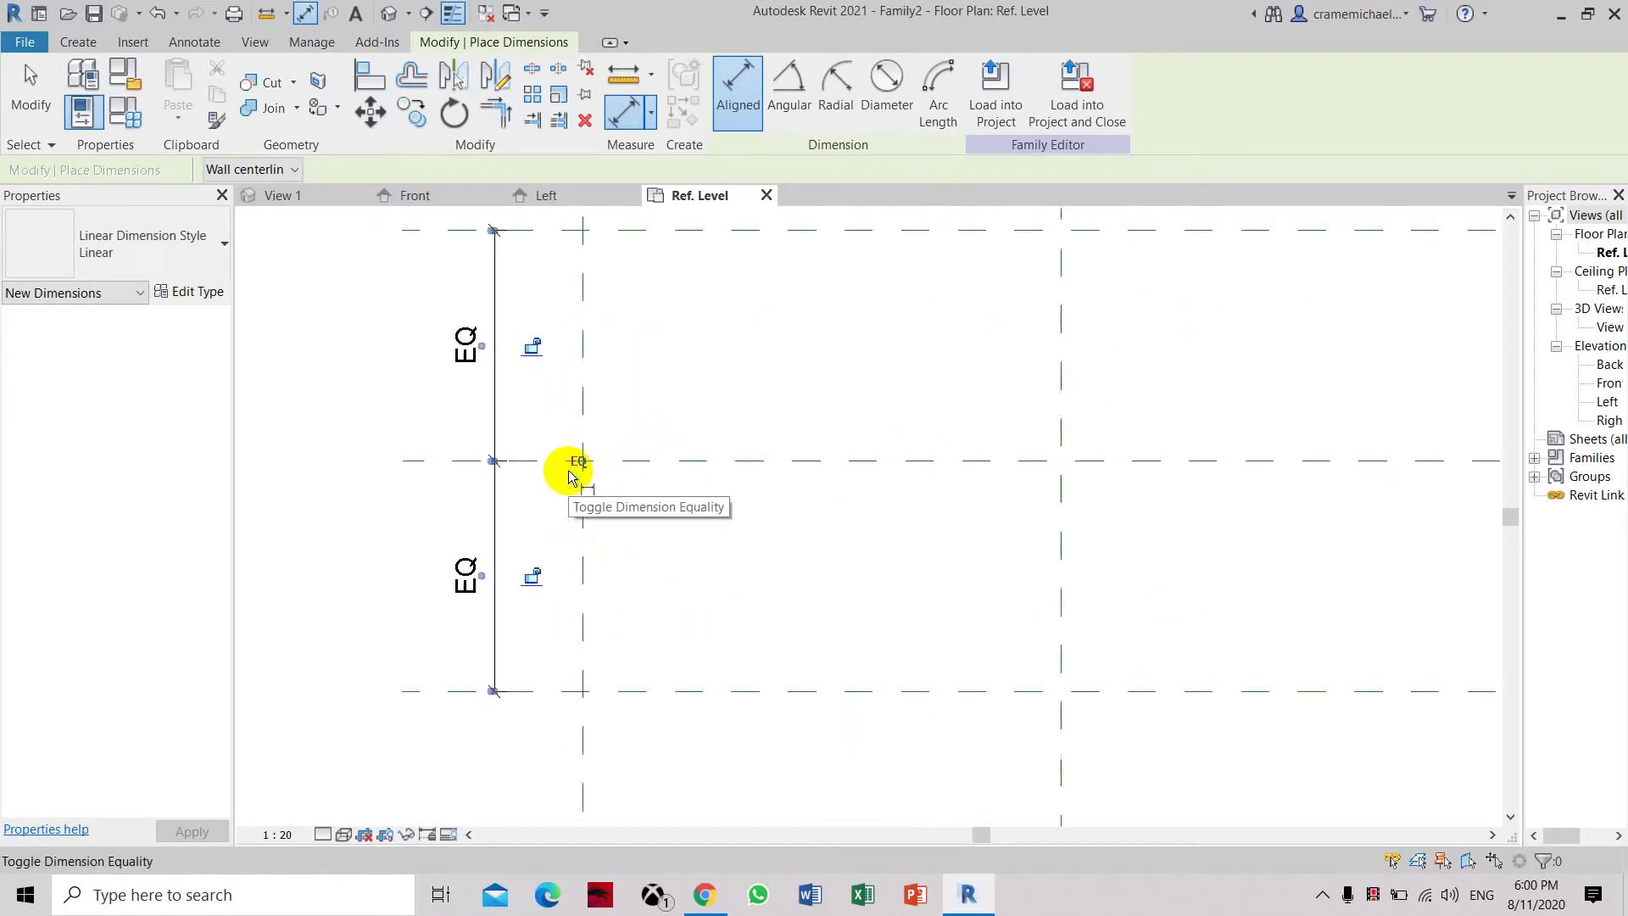
pyautogui.scroll(-2, 570, 475)
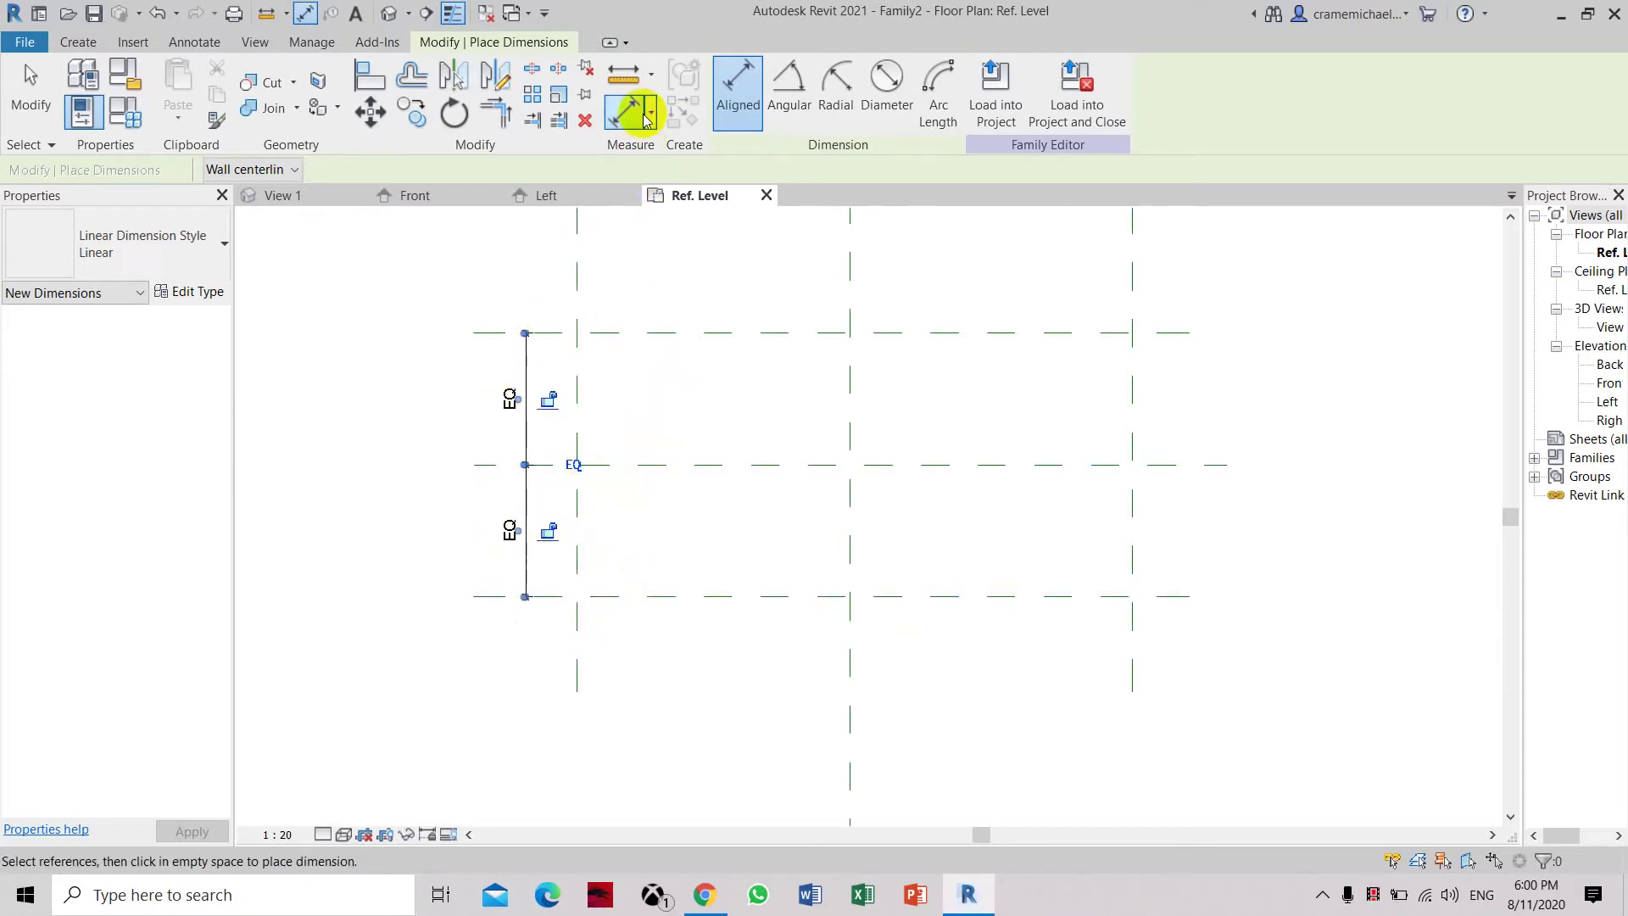
pyautogui.click(496, 334)
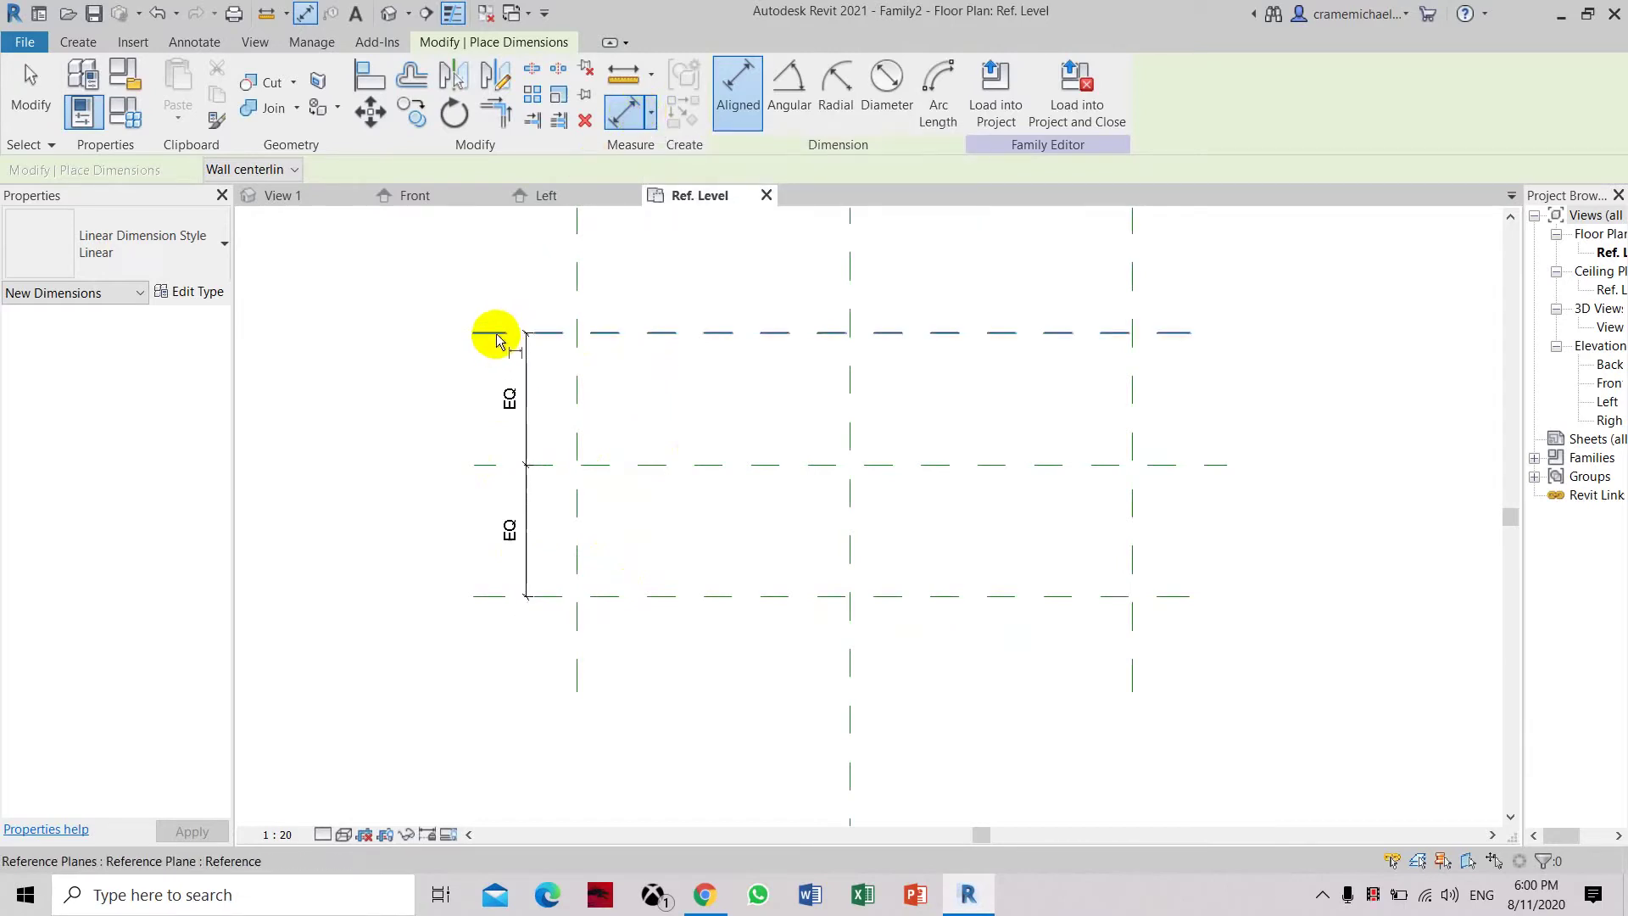
pyautogui.click(491, 595)
pyautogui.click(448, 583)
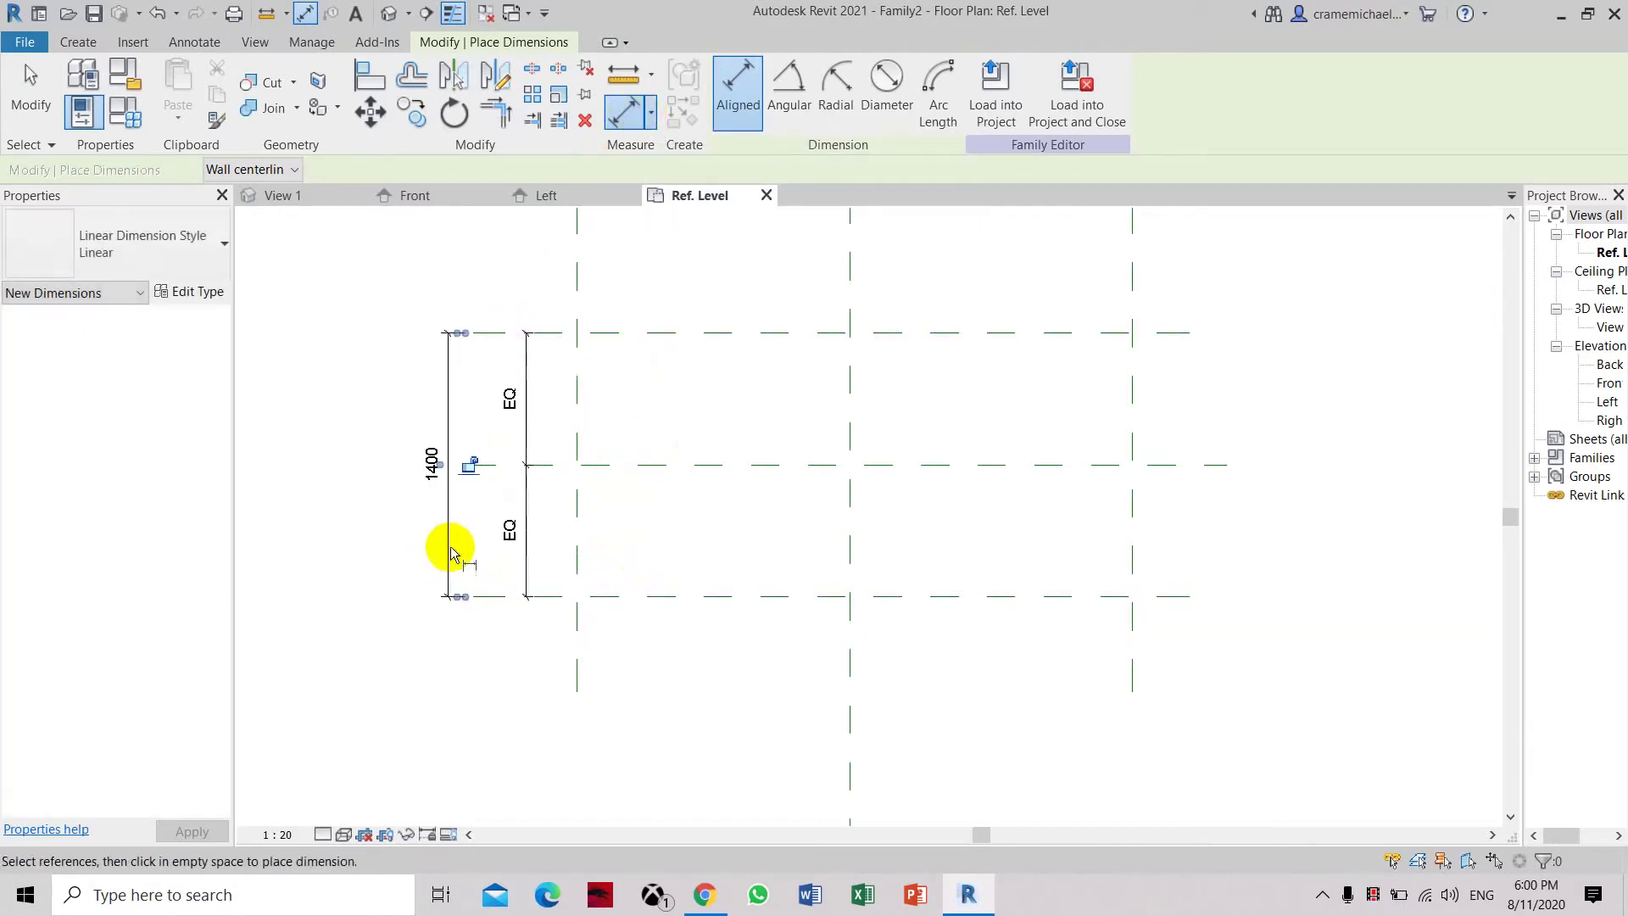
pyautogui.press('Escape')
pyautogui.press('Escape')
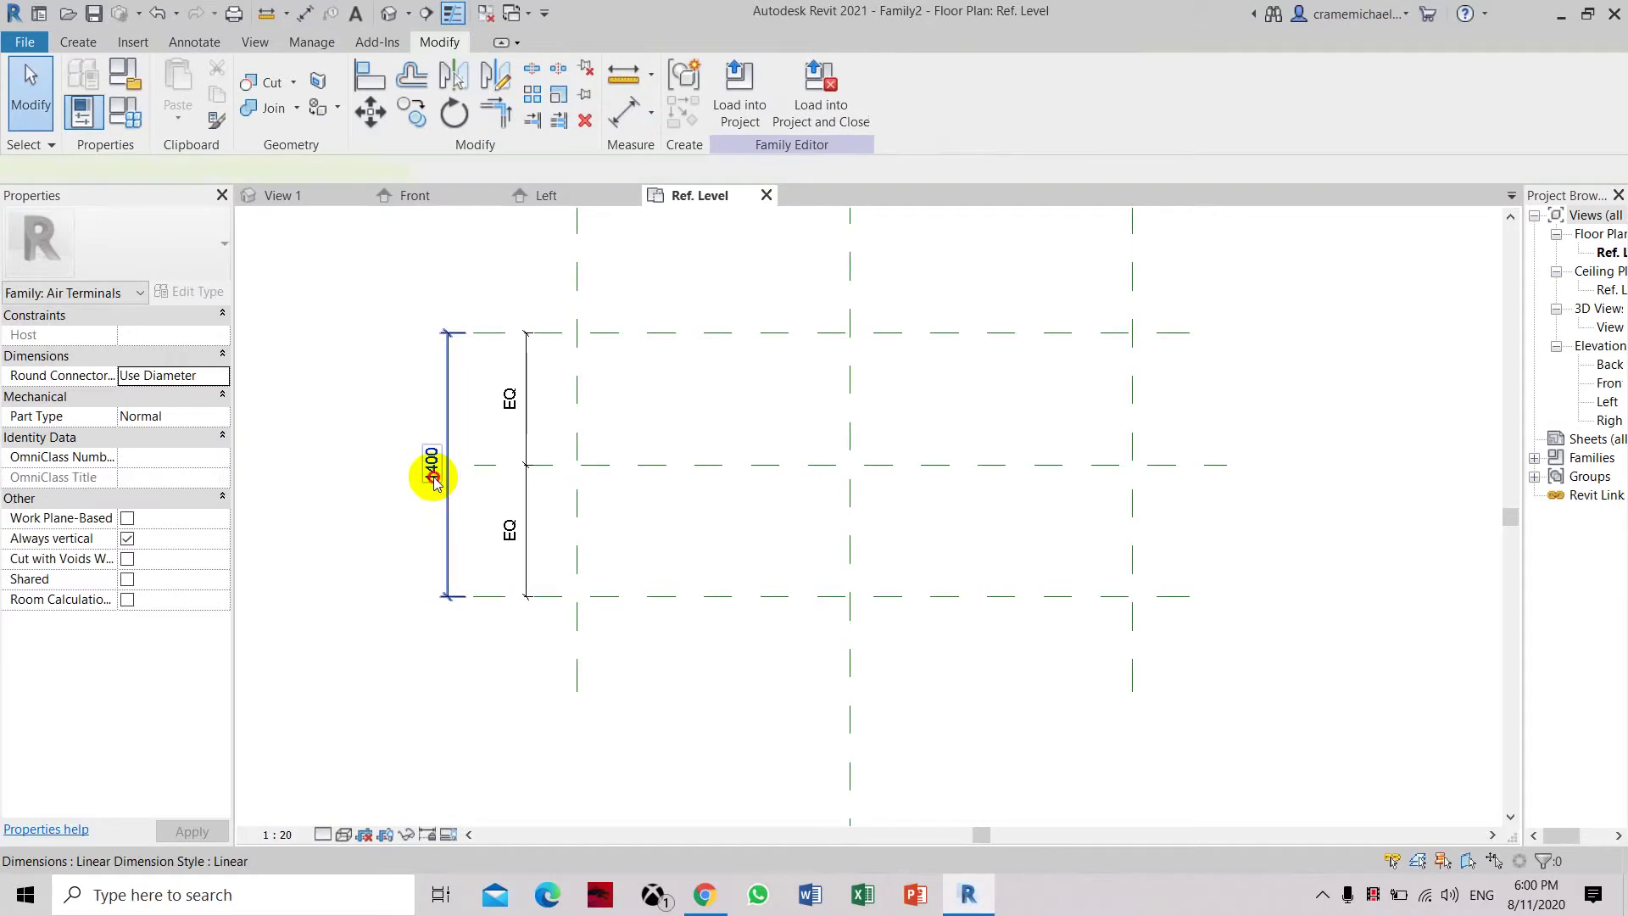
# Label the overall dimension between the outer horizontal planes with a new family type parameter named Face Width
pyautogui.click(433, 479)
pyautogui.click(937, 89)
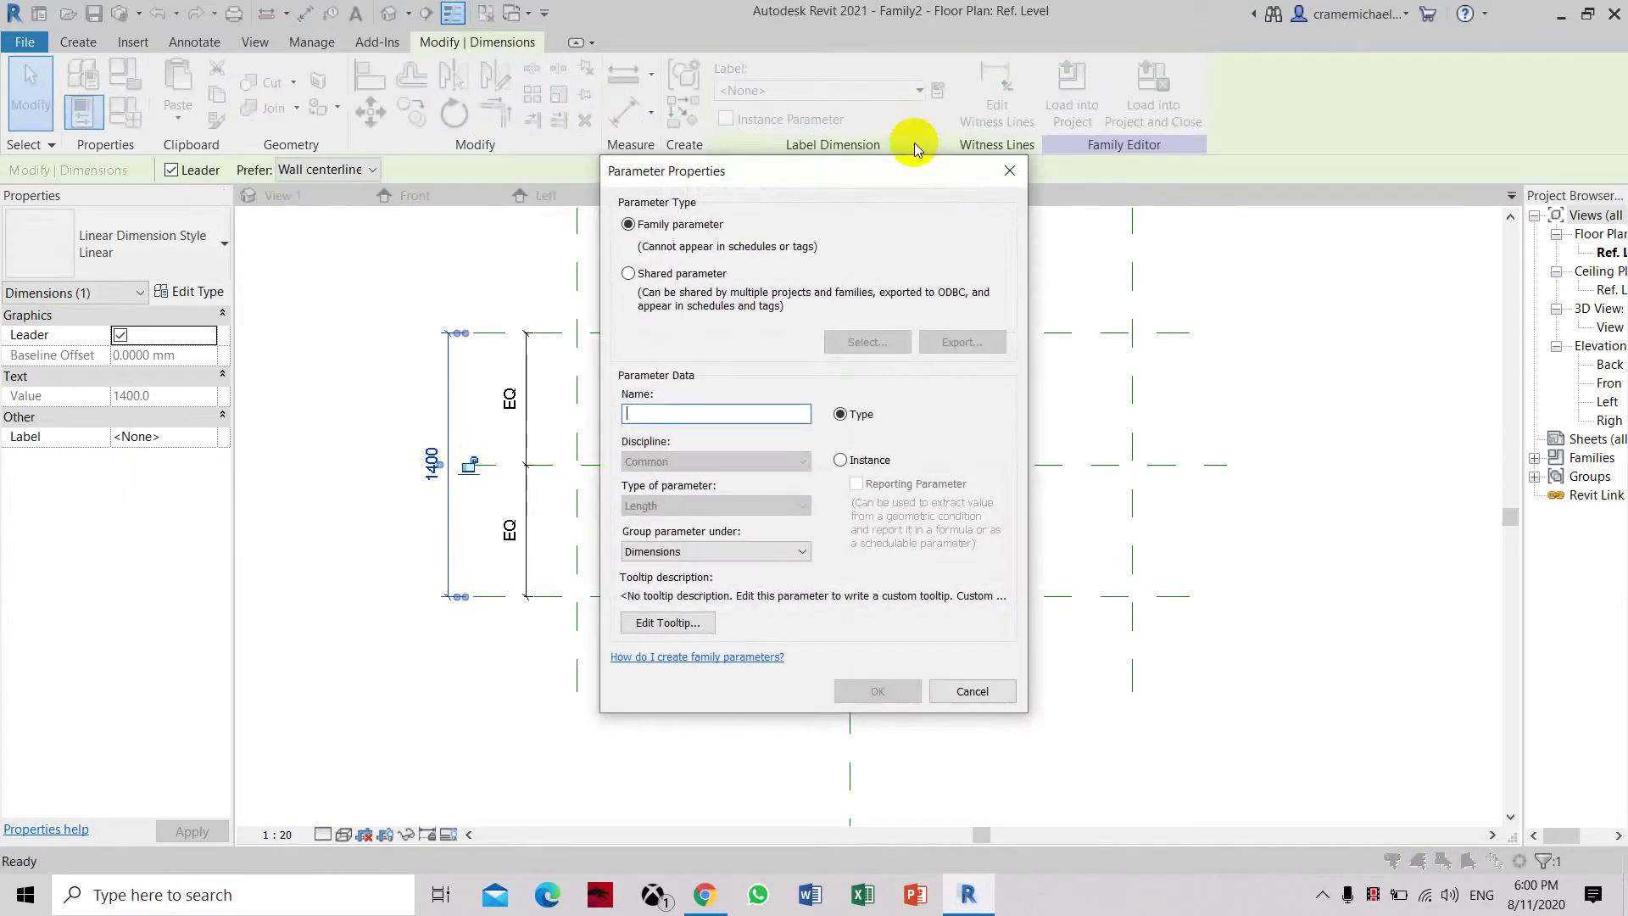
pyautogui.write('Fa')
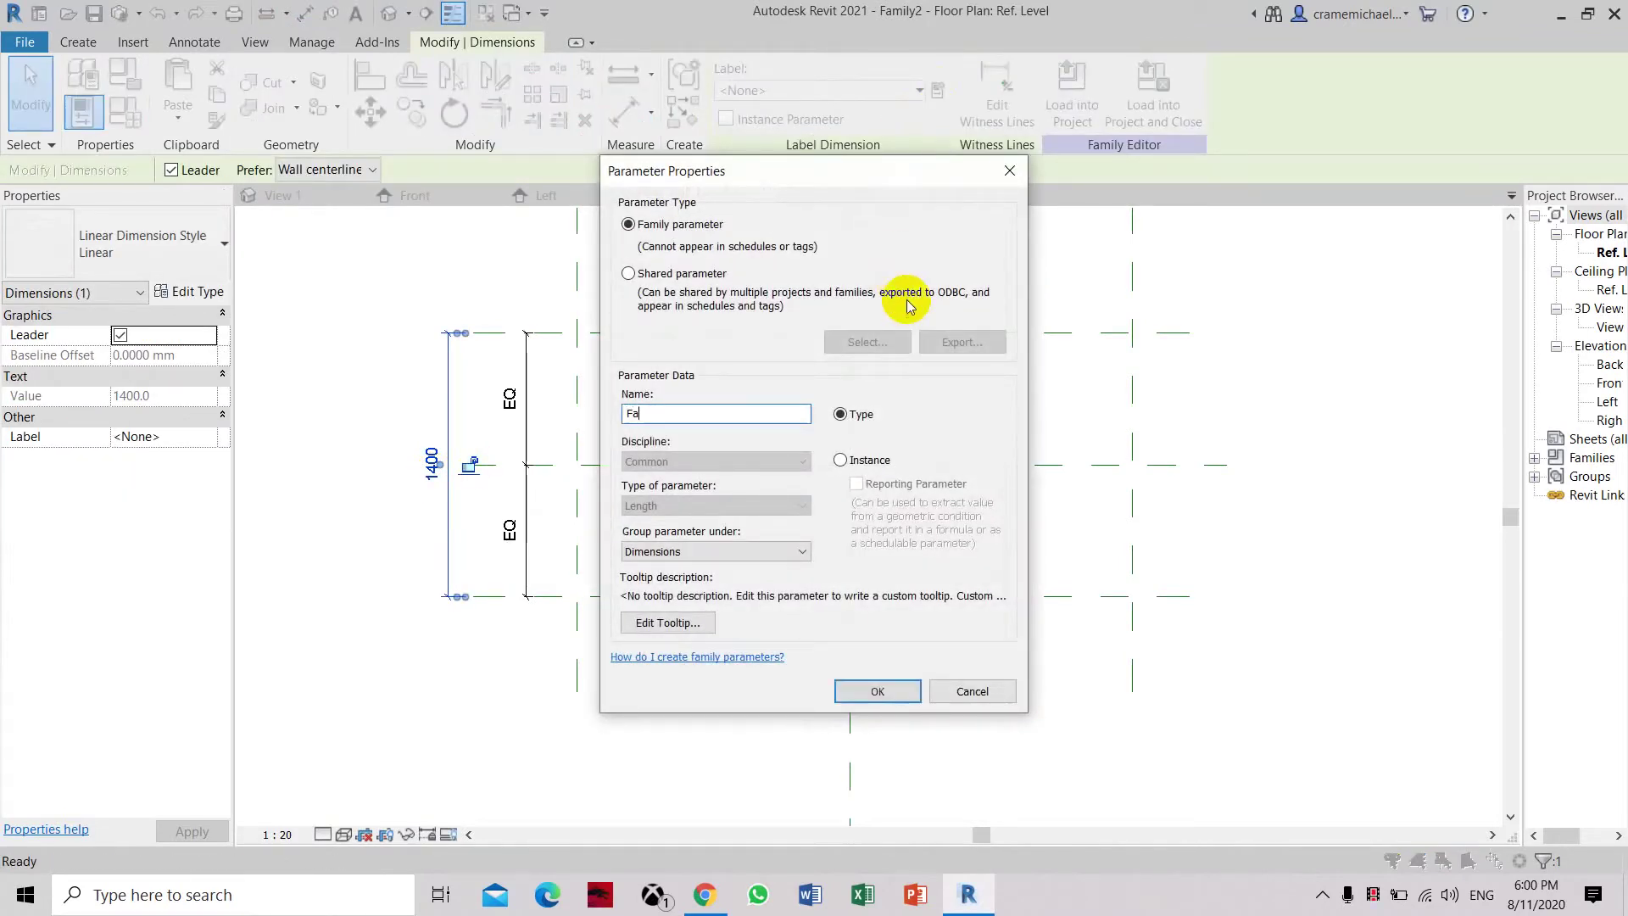
pyautogui.write('ce Width')
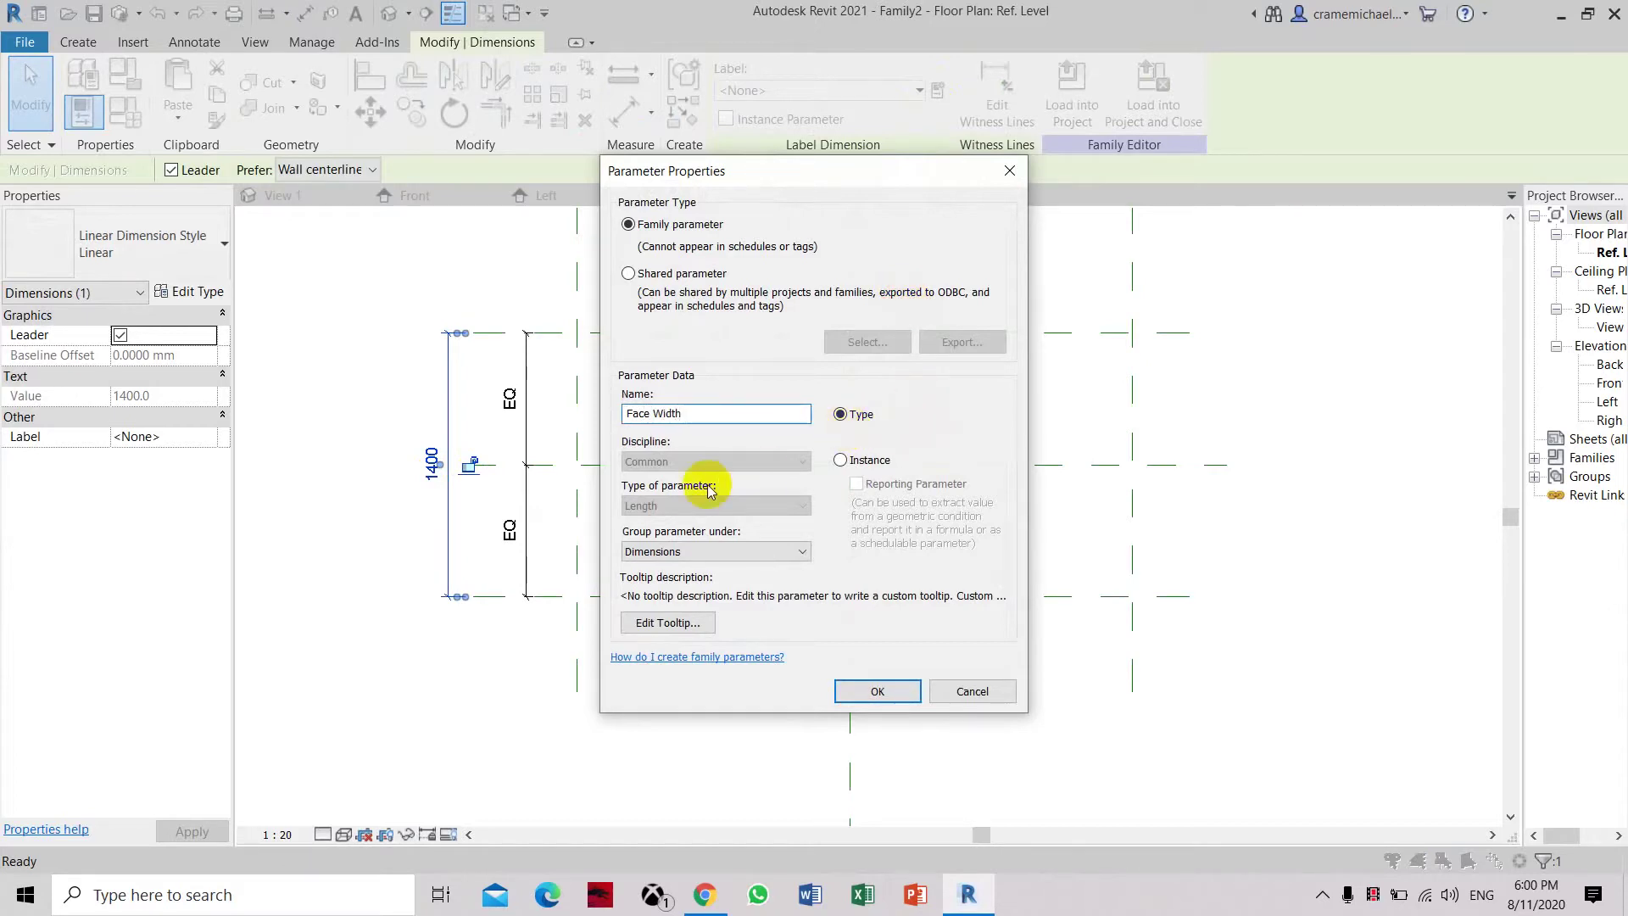
pyautogui.click(878, 691)
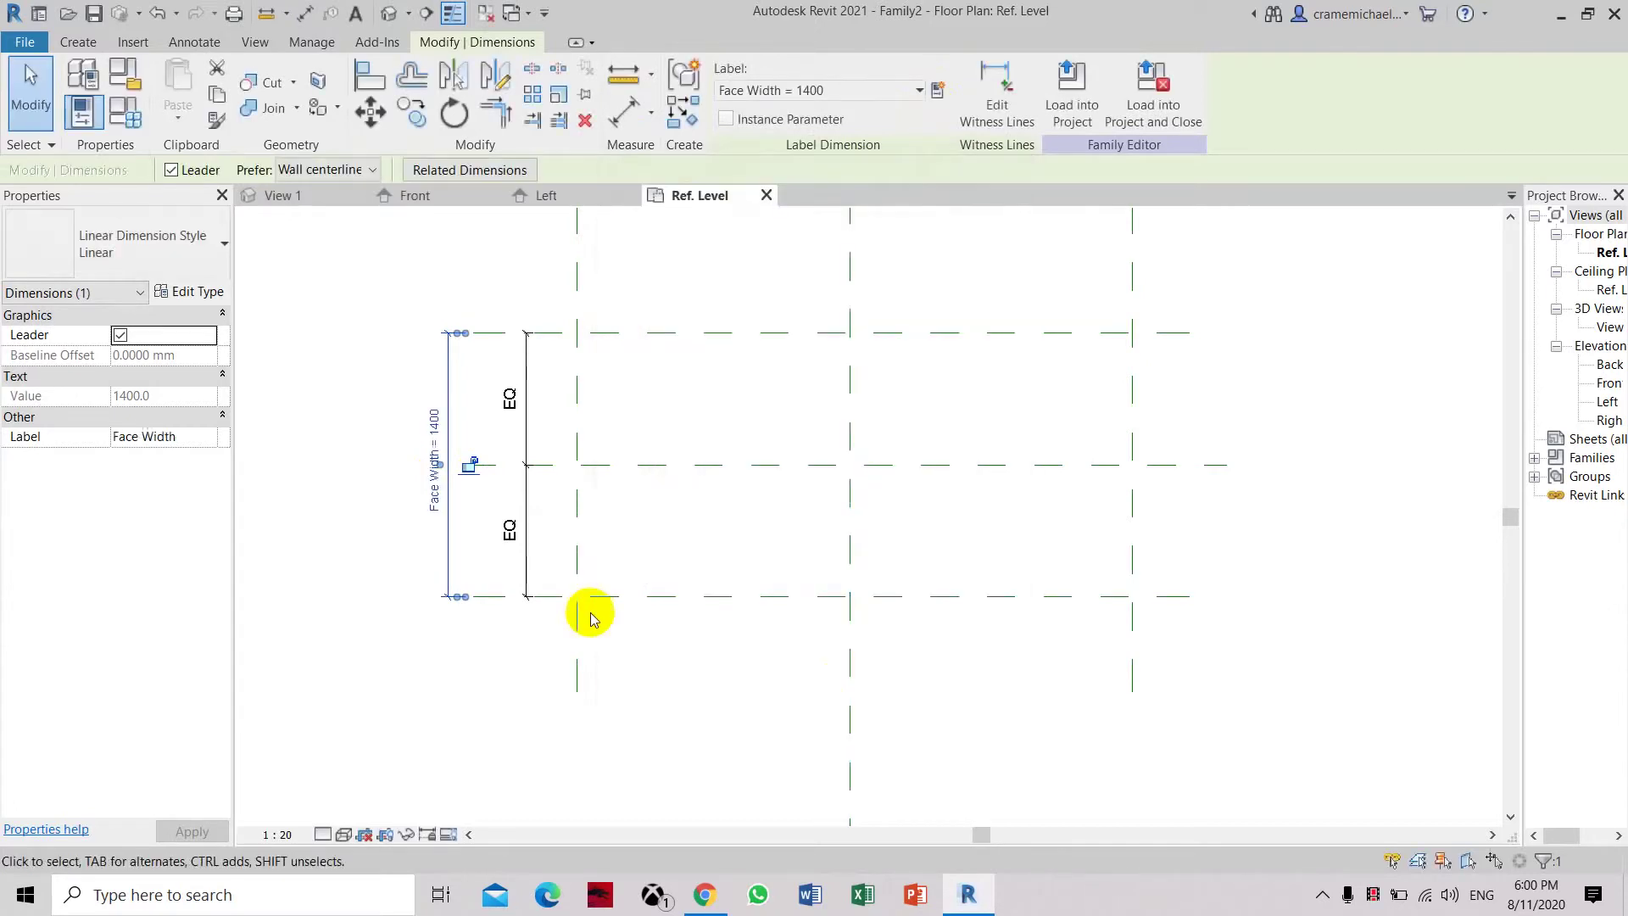
# Set the Face Width dimension to 150 mm
pyautogui.scroll(2, 472, 497)
pyautogui.scroll(1, 472, 496)
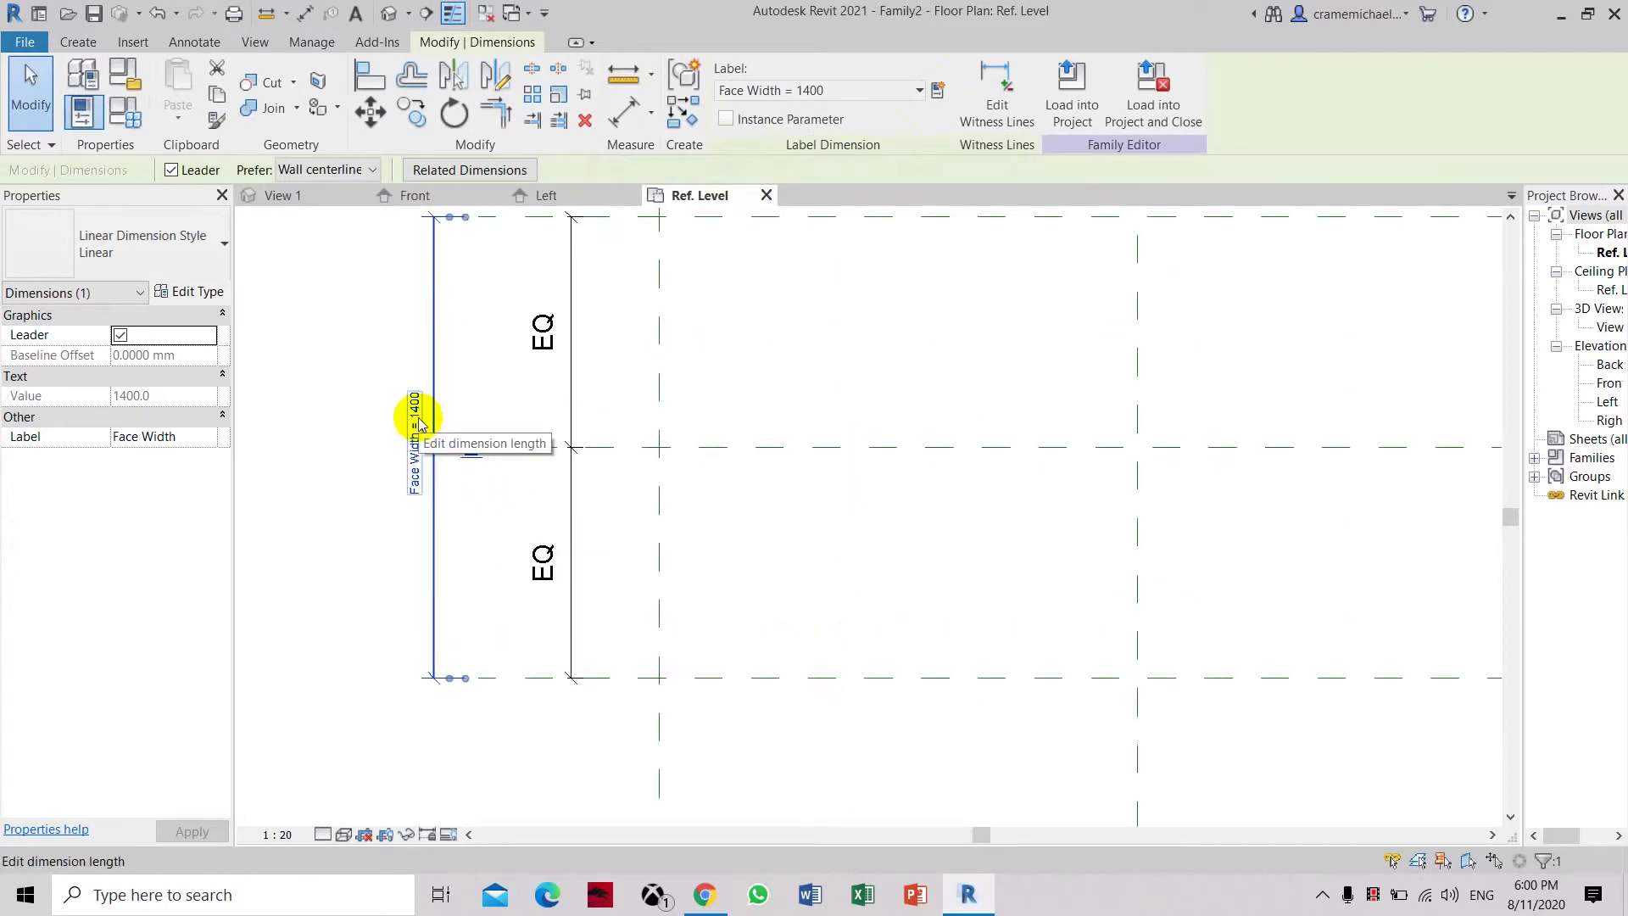
pyautogui.click(415, 414)
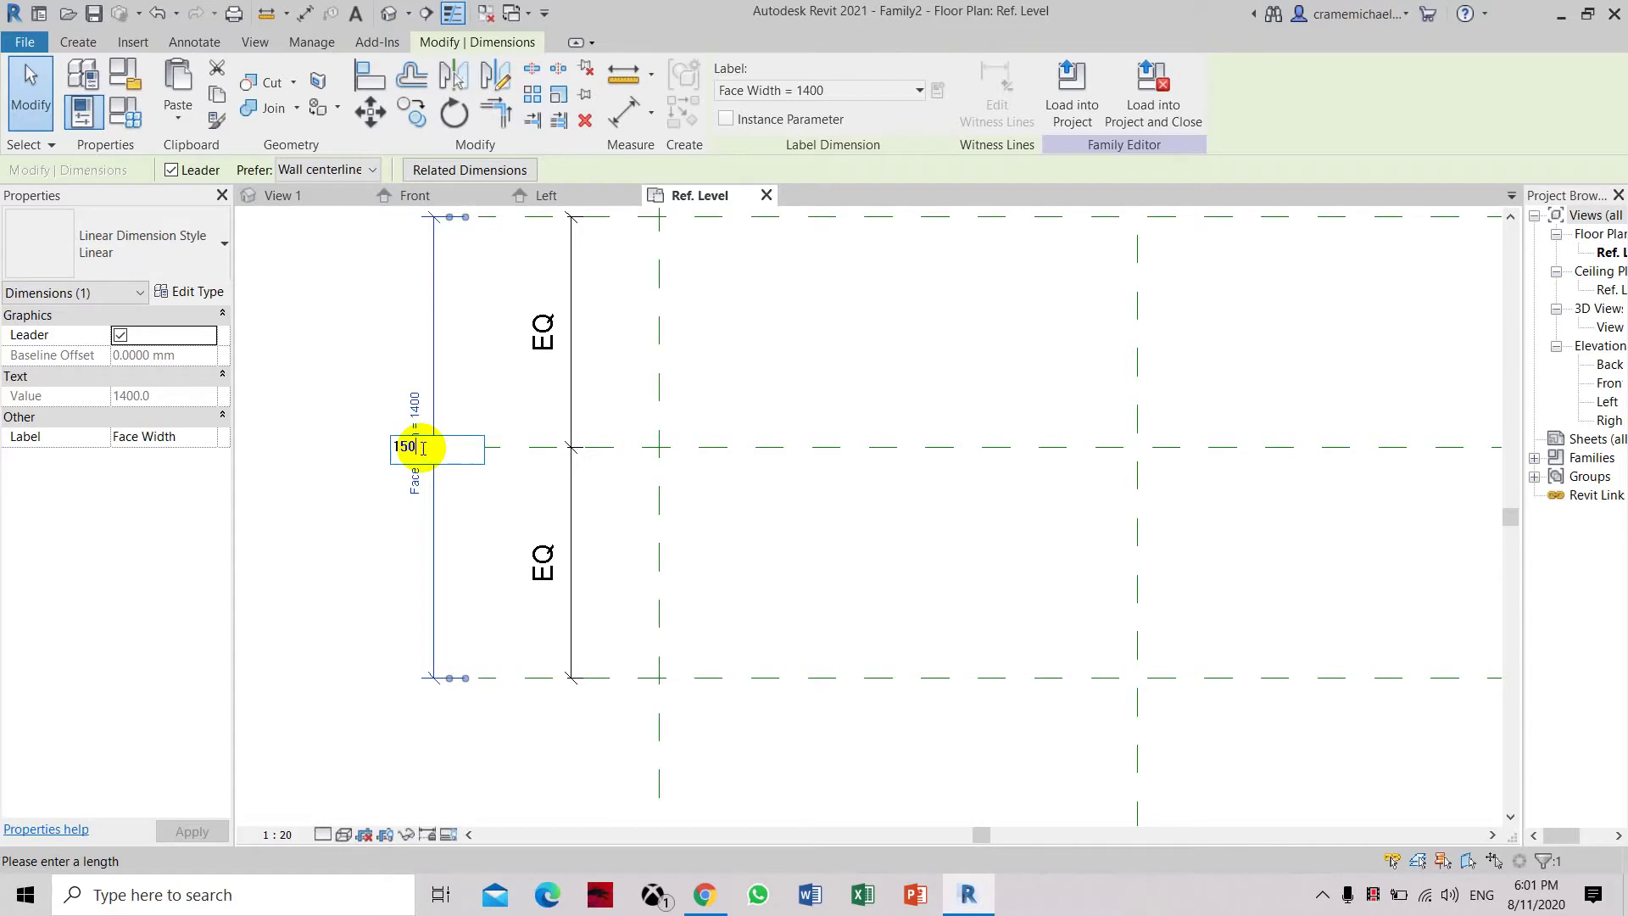
pyautogui.press('Return')
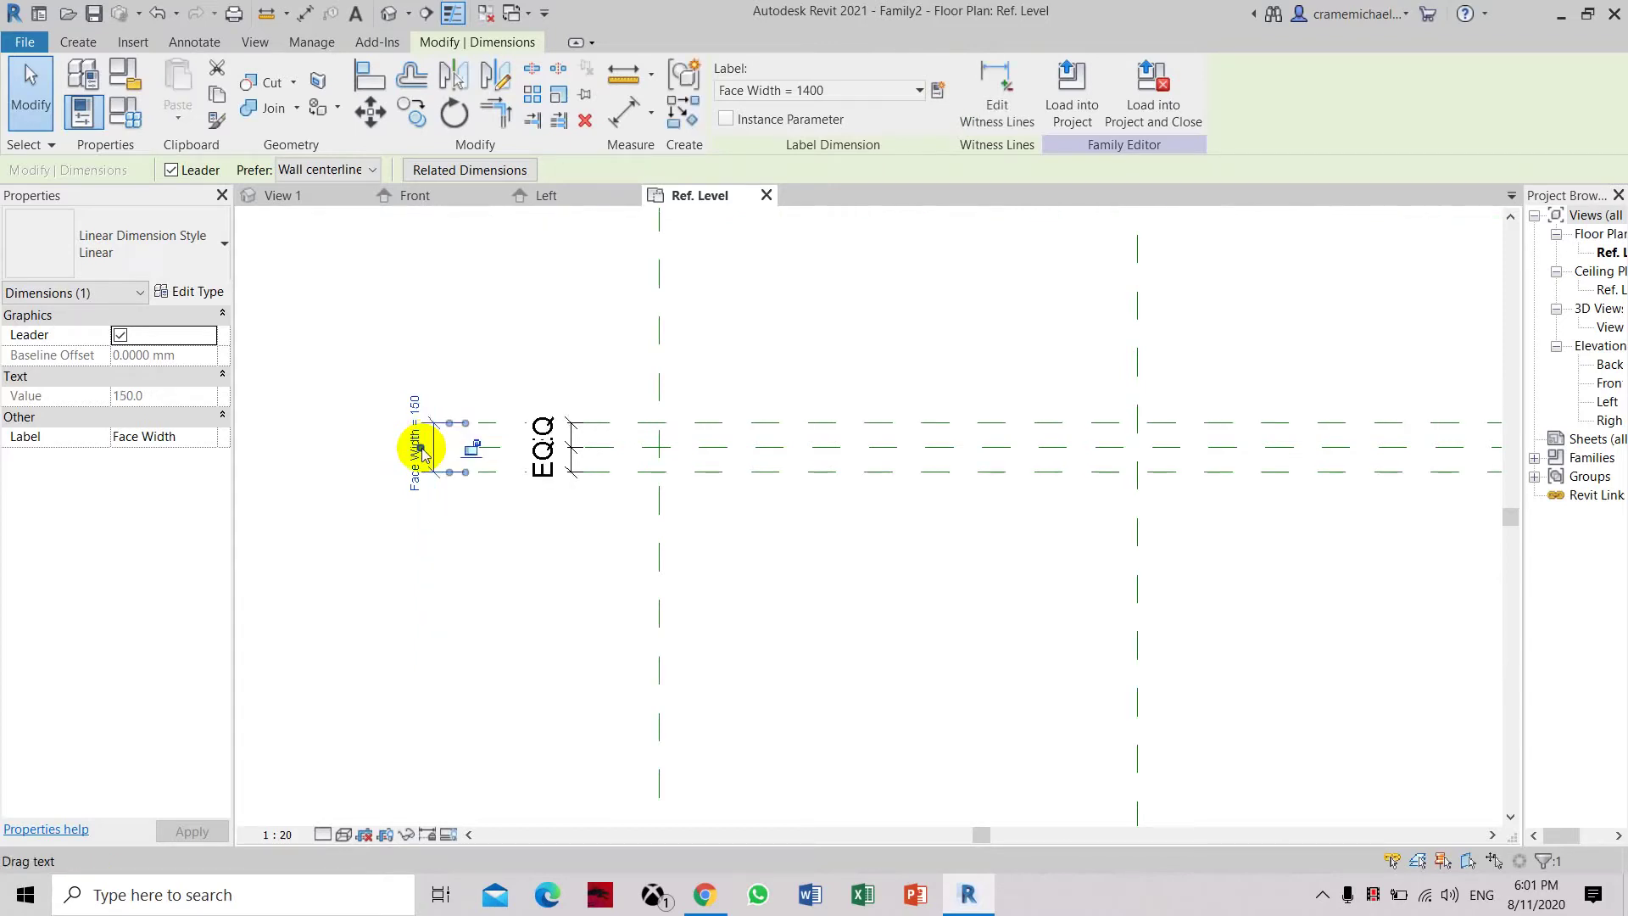
# Place an aligned dimension chain across the three vertical reference planes and make its segments equal
pyautogui.scroll(-3, 737, 520)
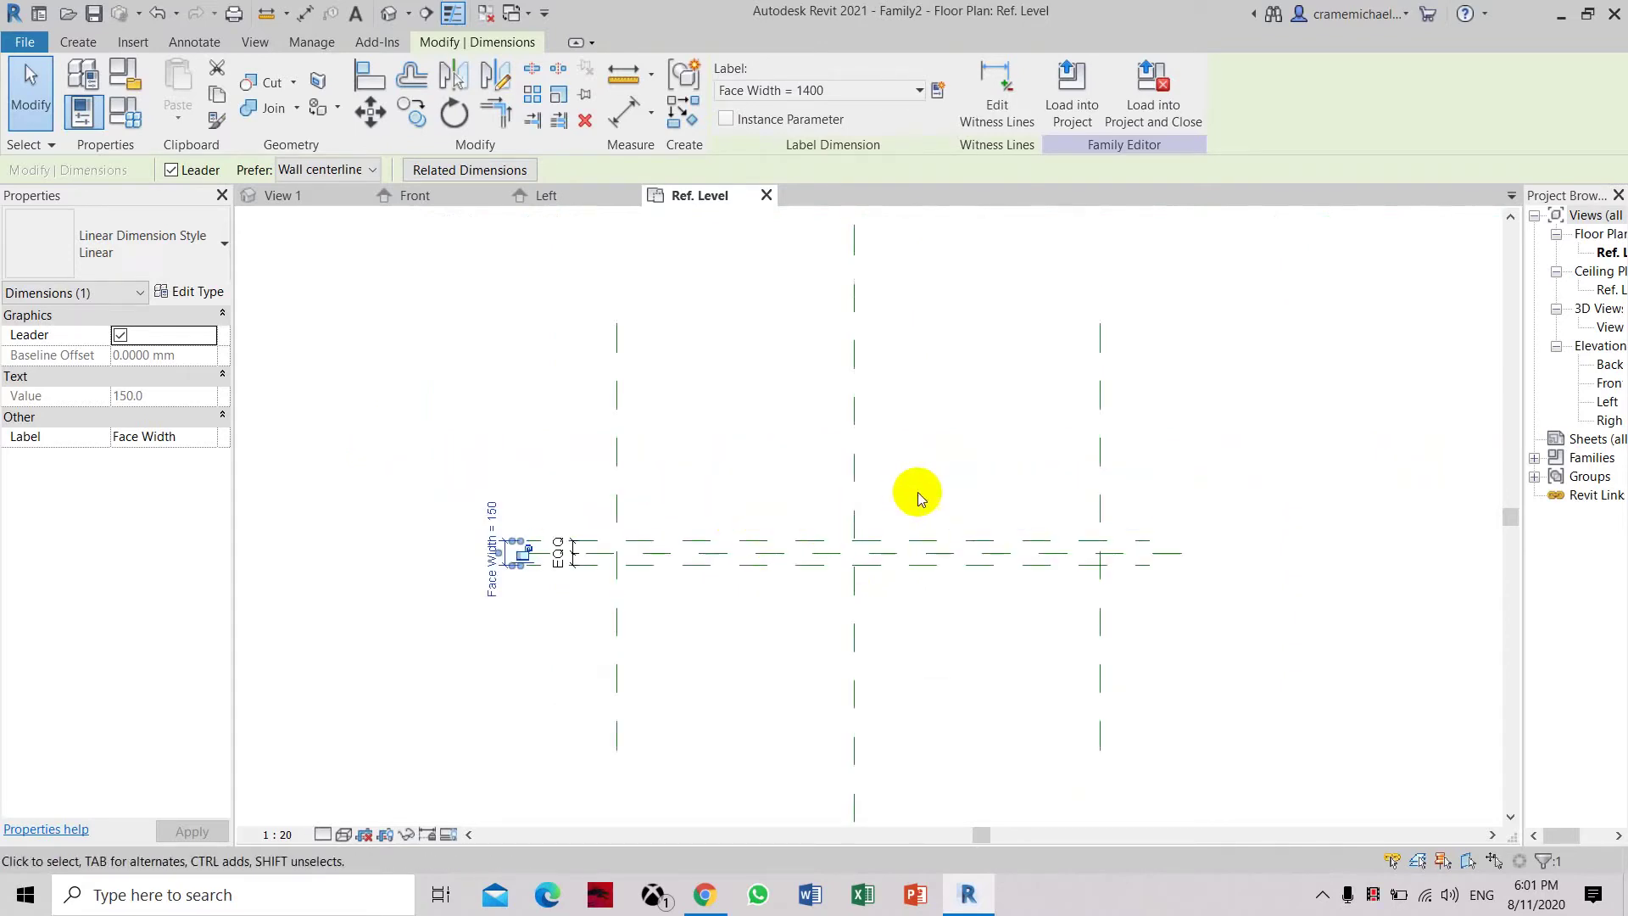
pyautogui.moveTo(908, 491); pyautogui.dragTo(898, 450, button='middle')
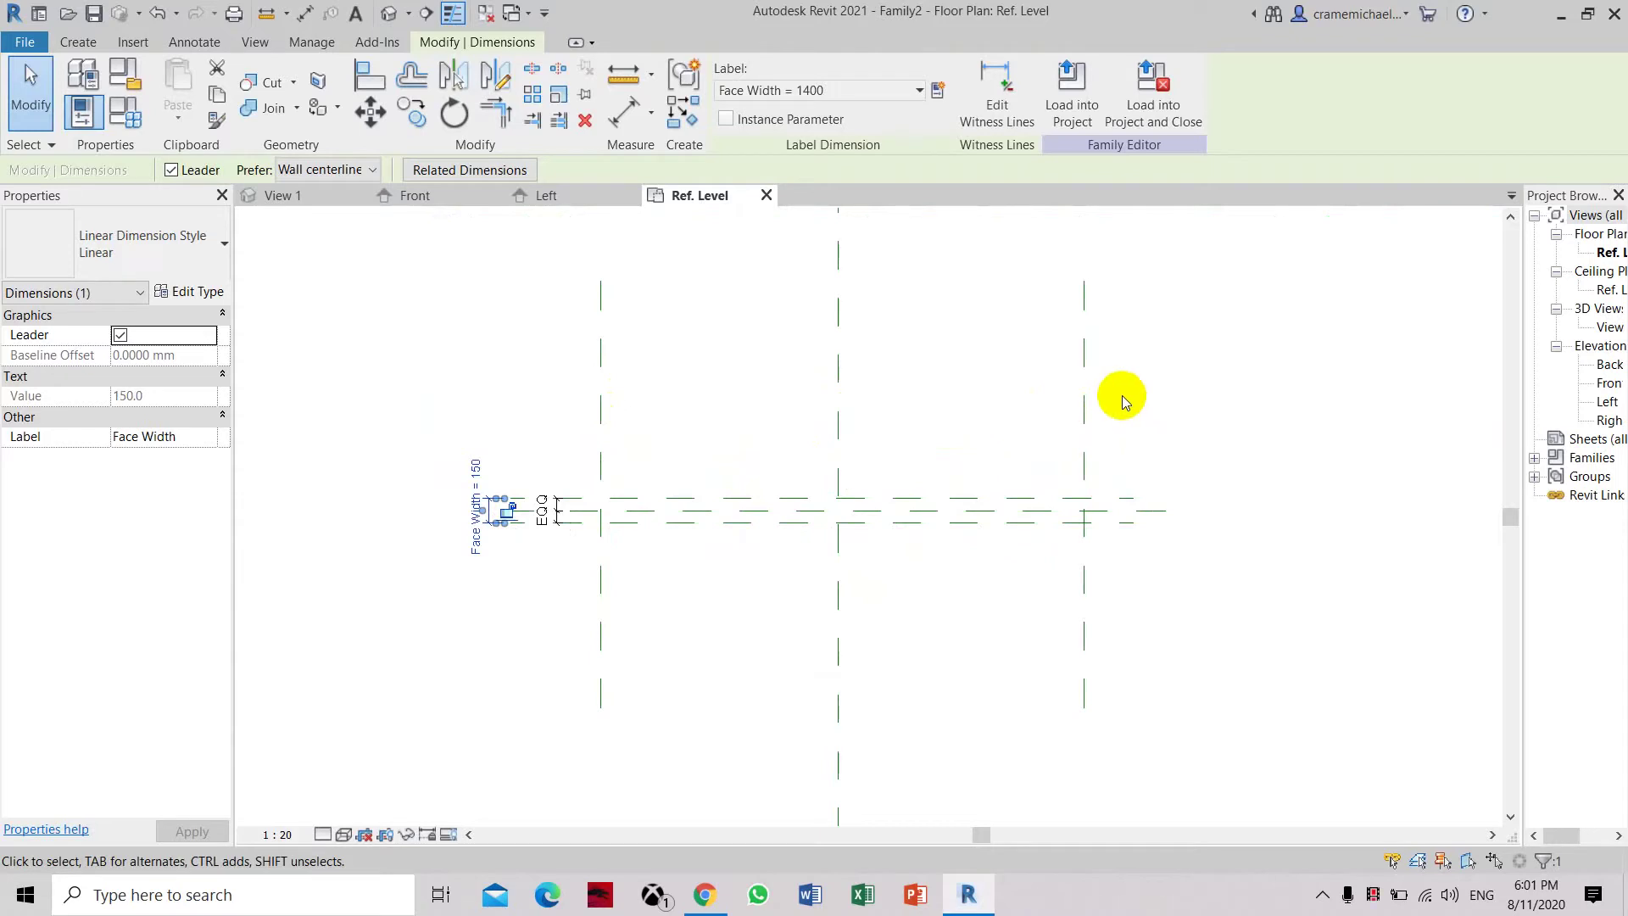
pyautogui.click(624, 112)
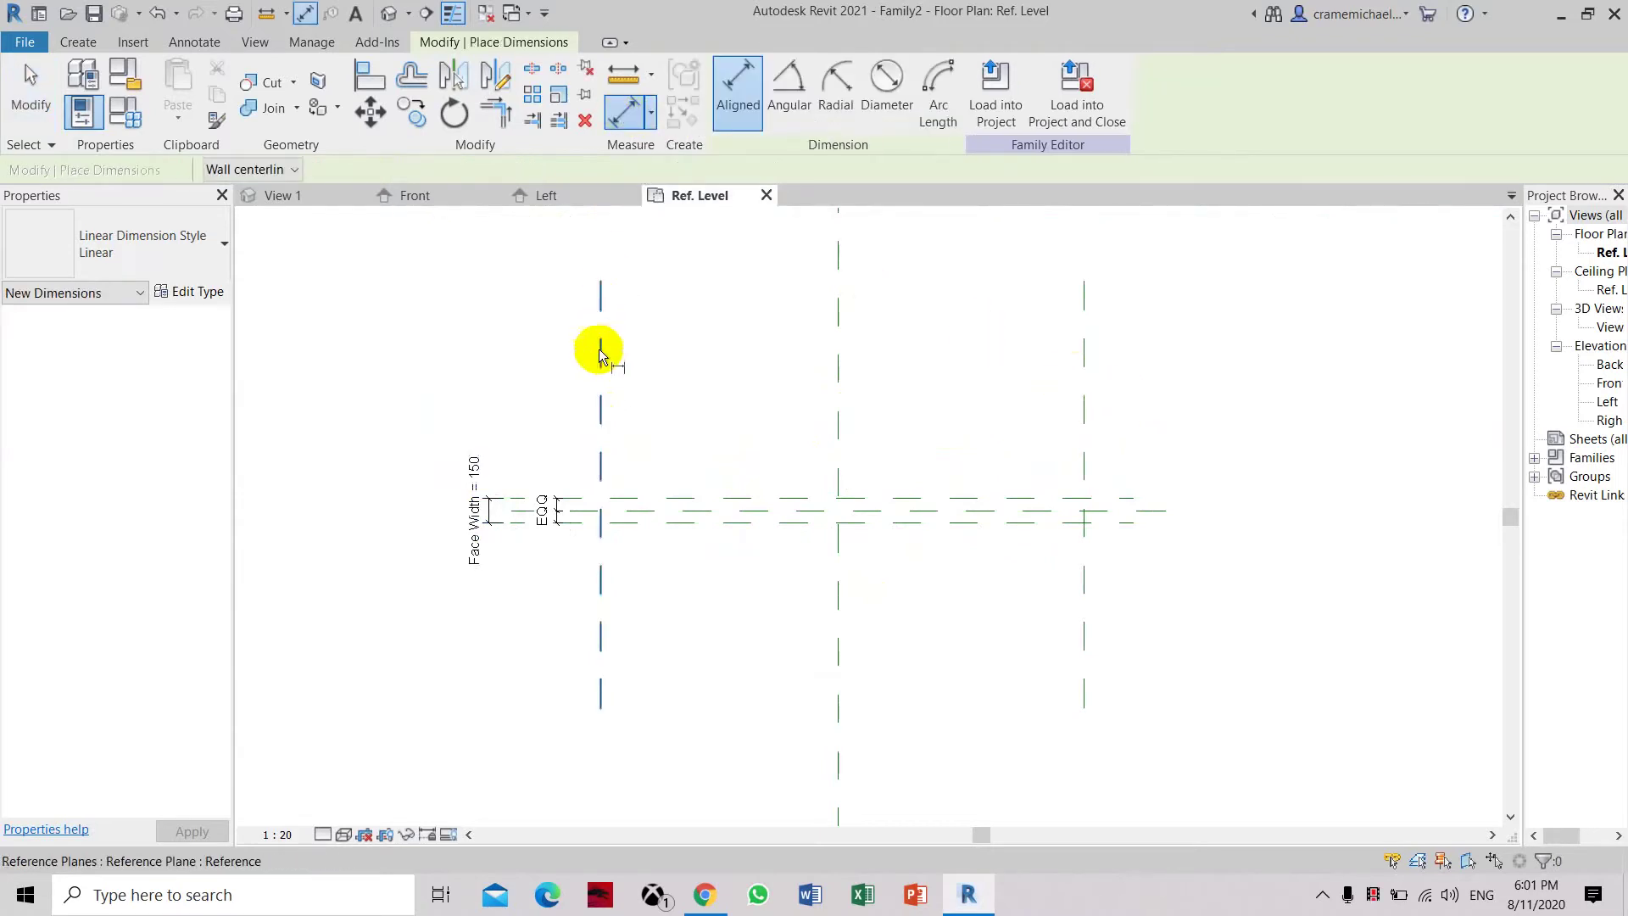
pyautogui.click(601, 364)
pyautogui.click(834, 367)
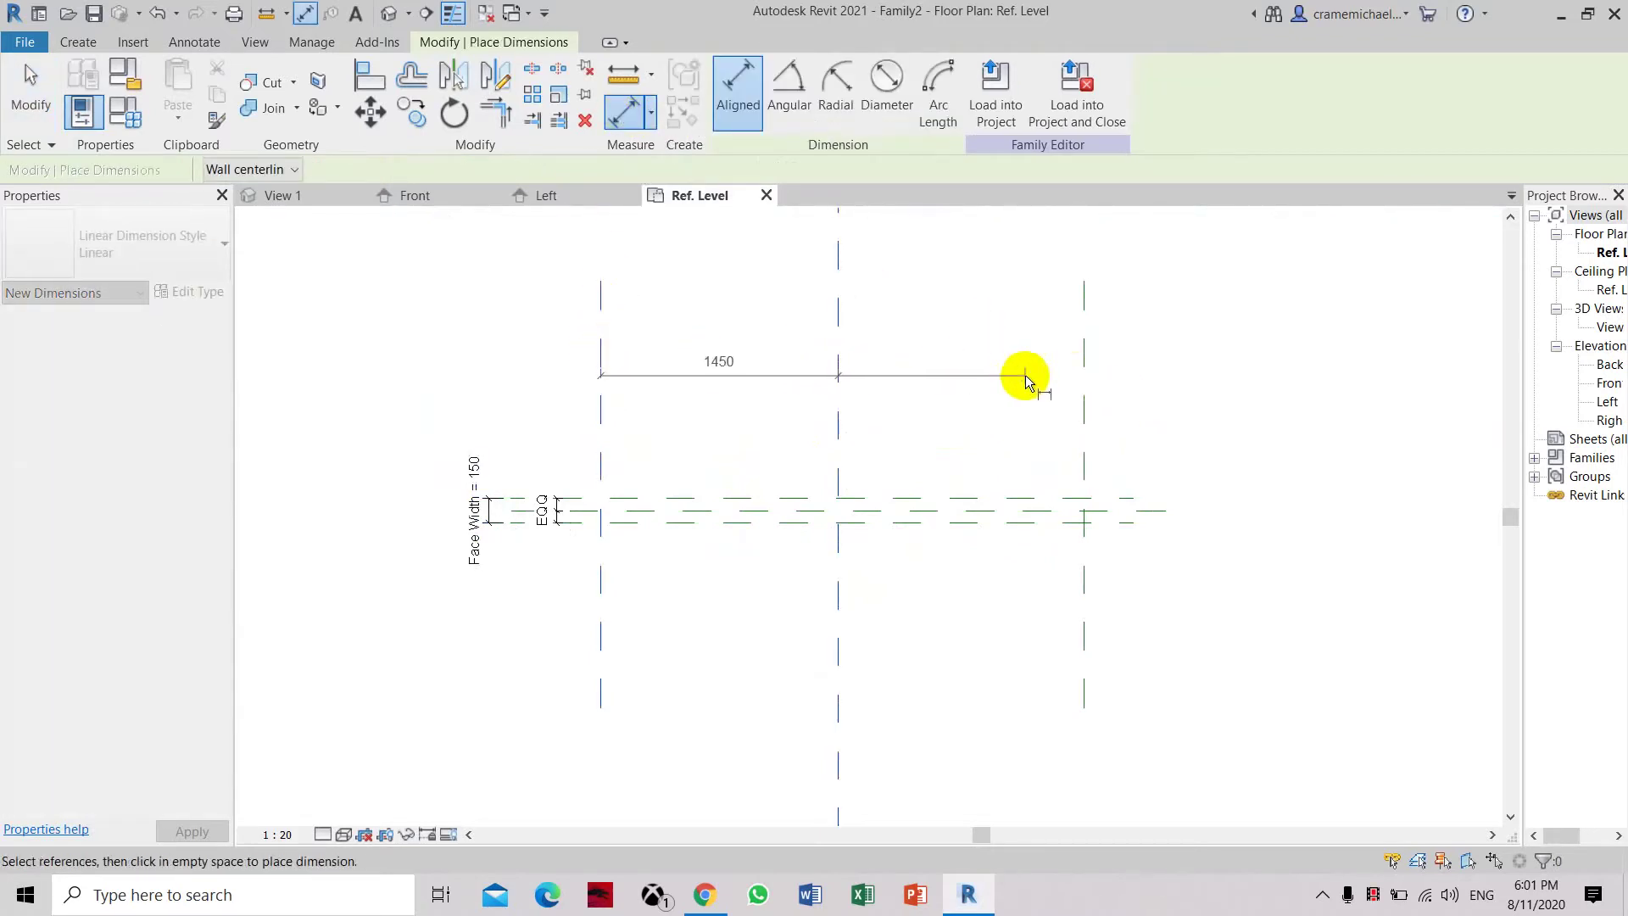
pyautogui.click(1083, 375)
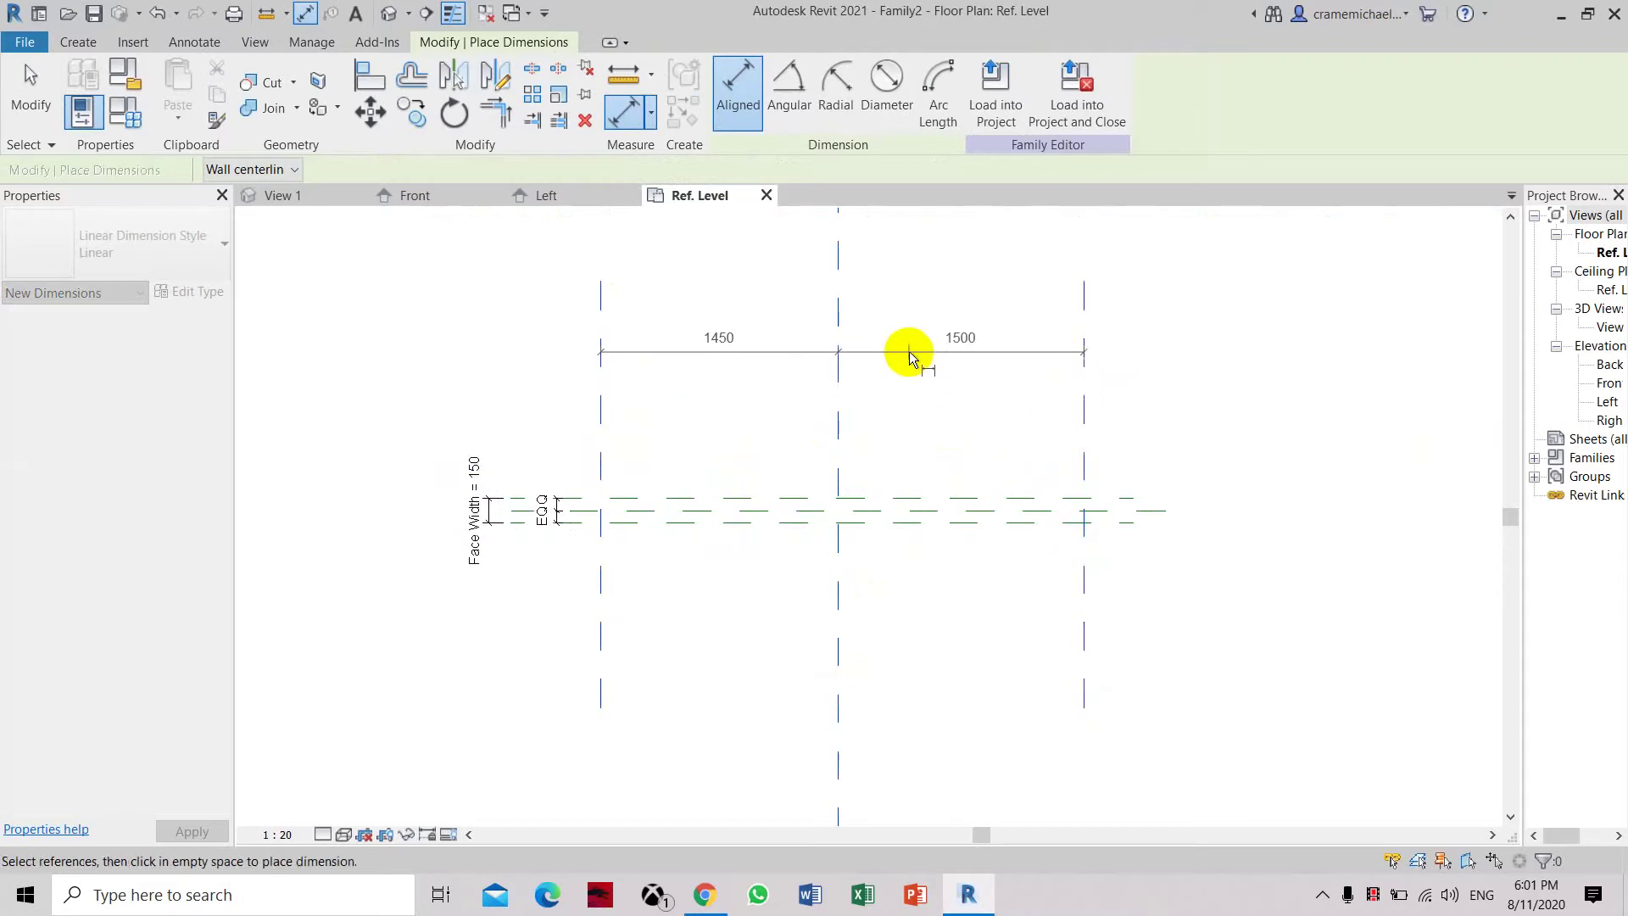
pyautogui.click(909, 351)
pyautogui.click(842, 313)
# Add an overall aligned dimension between the two outer vertical reference planes, placed above the equality dimension
pyautogui.moveTo(852, 428); pyautogui.dragTo(780, 462, button='middle')
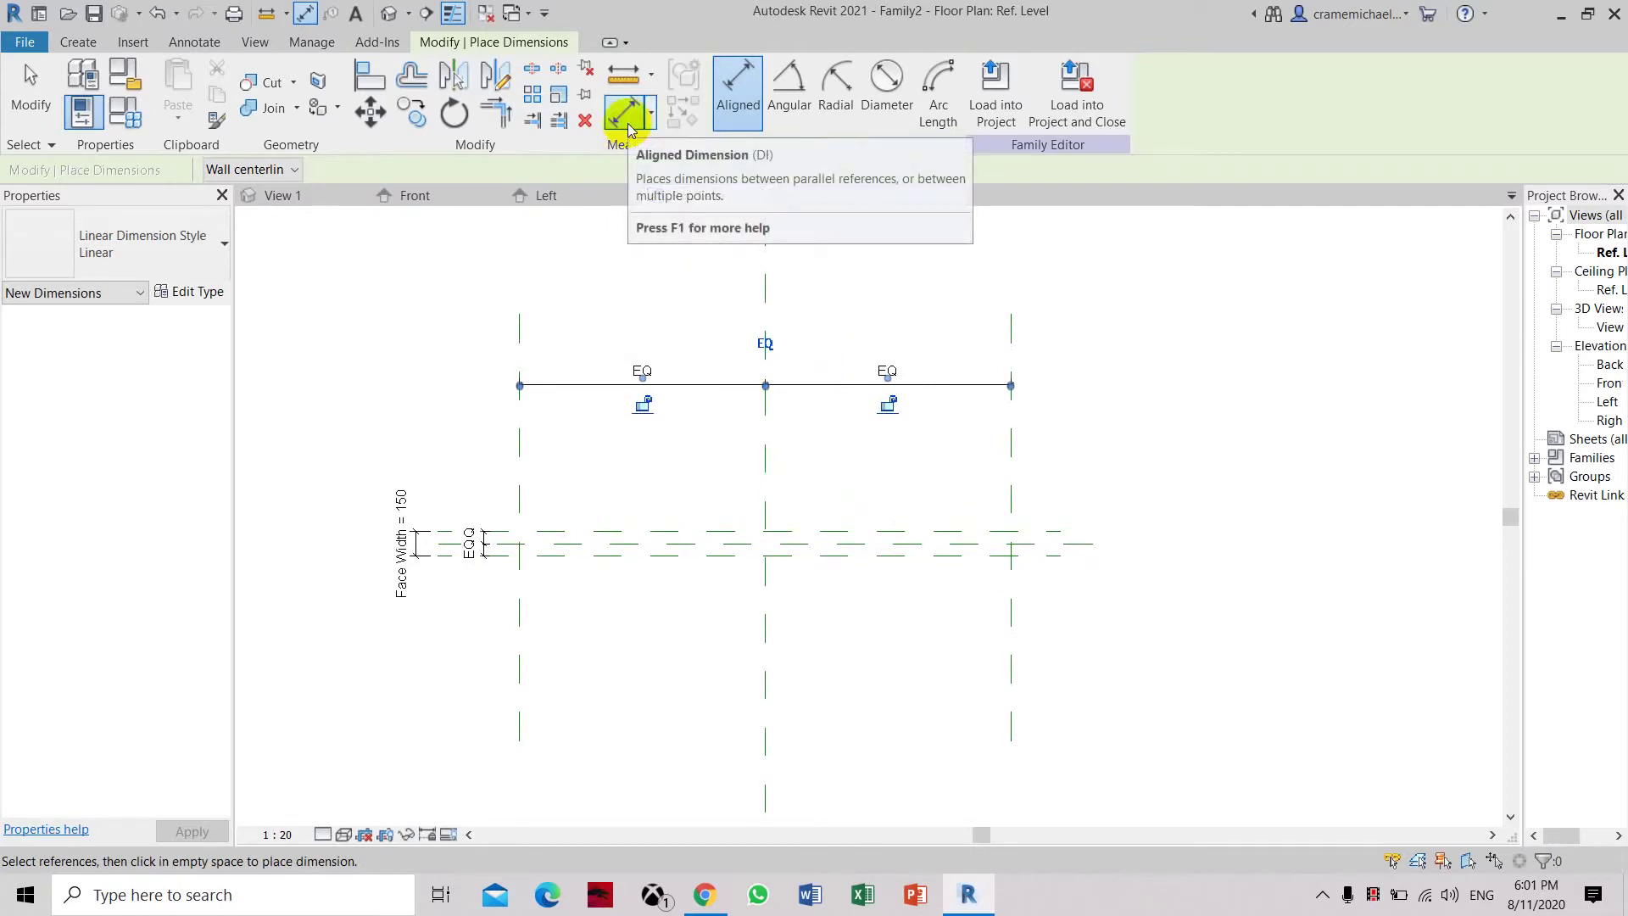
pyautogui.click(628, 127)
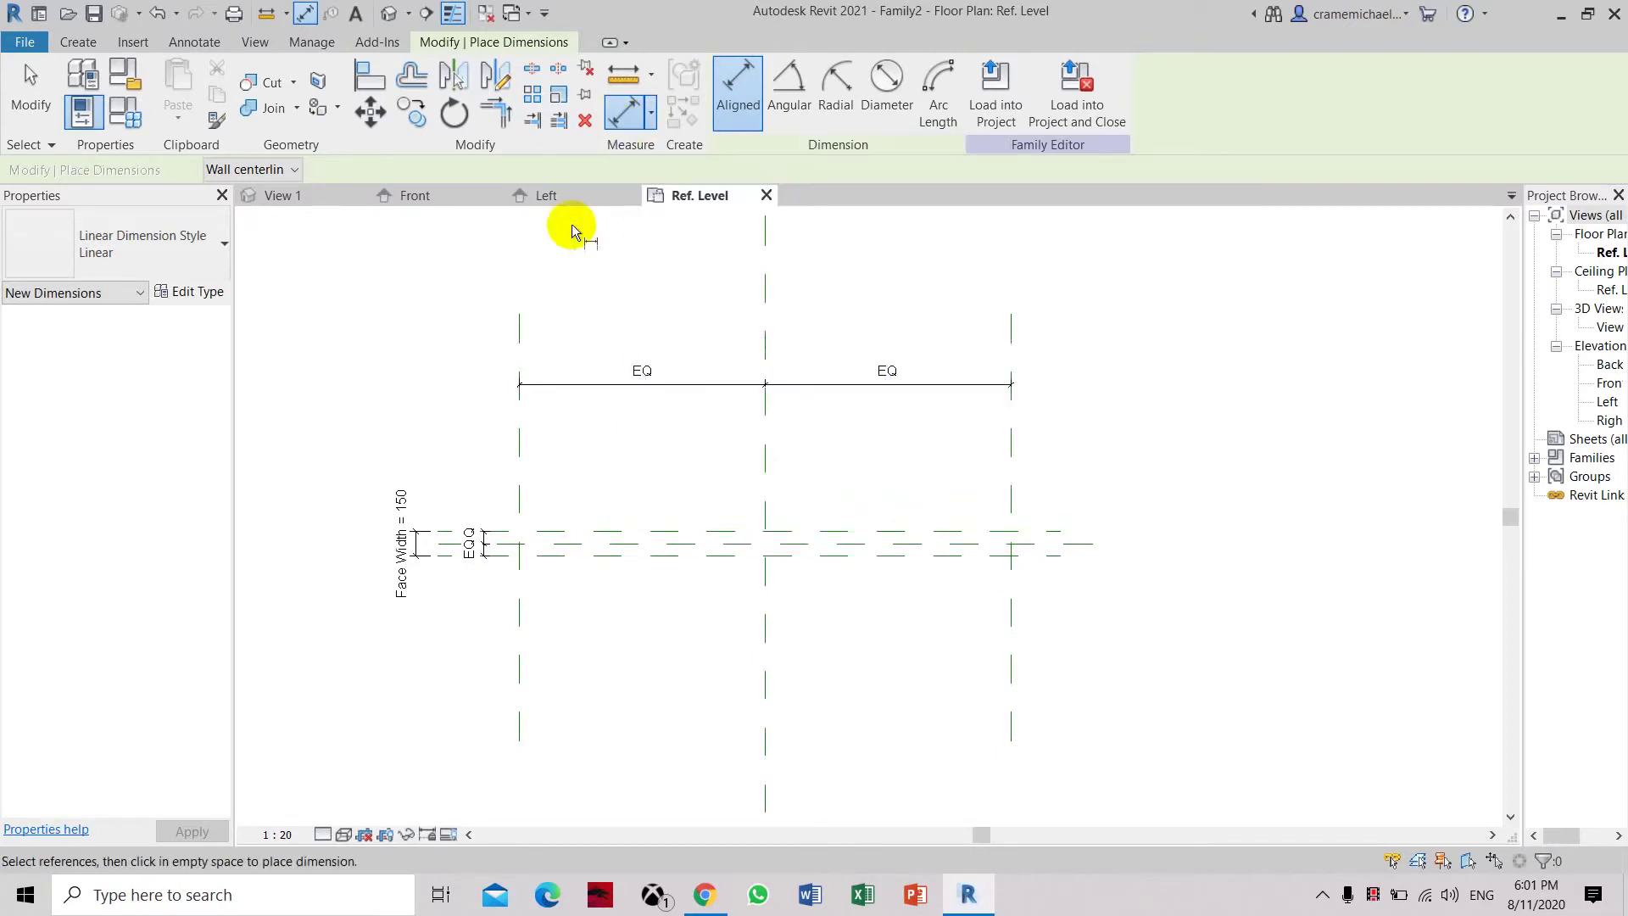
pyautogui.click(516, 329)
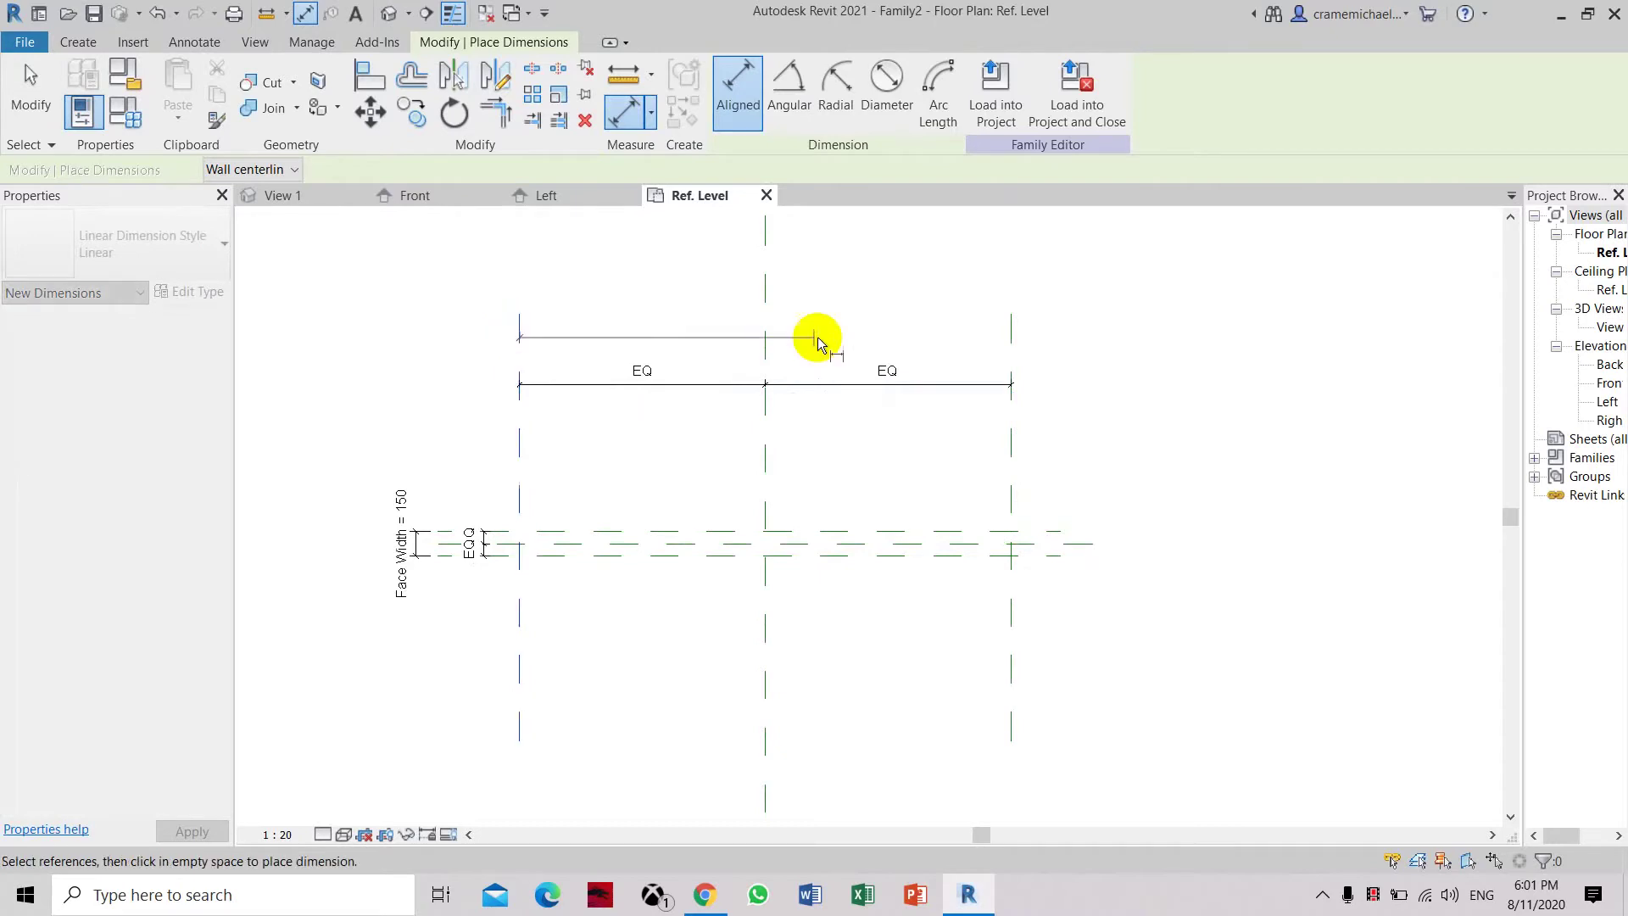
pyautogui.click(1011, 338)
pyautogui.click(975, 345)
pyautogui.scroll(2, 952, 345)
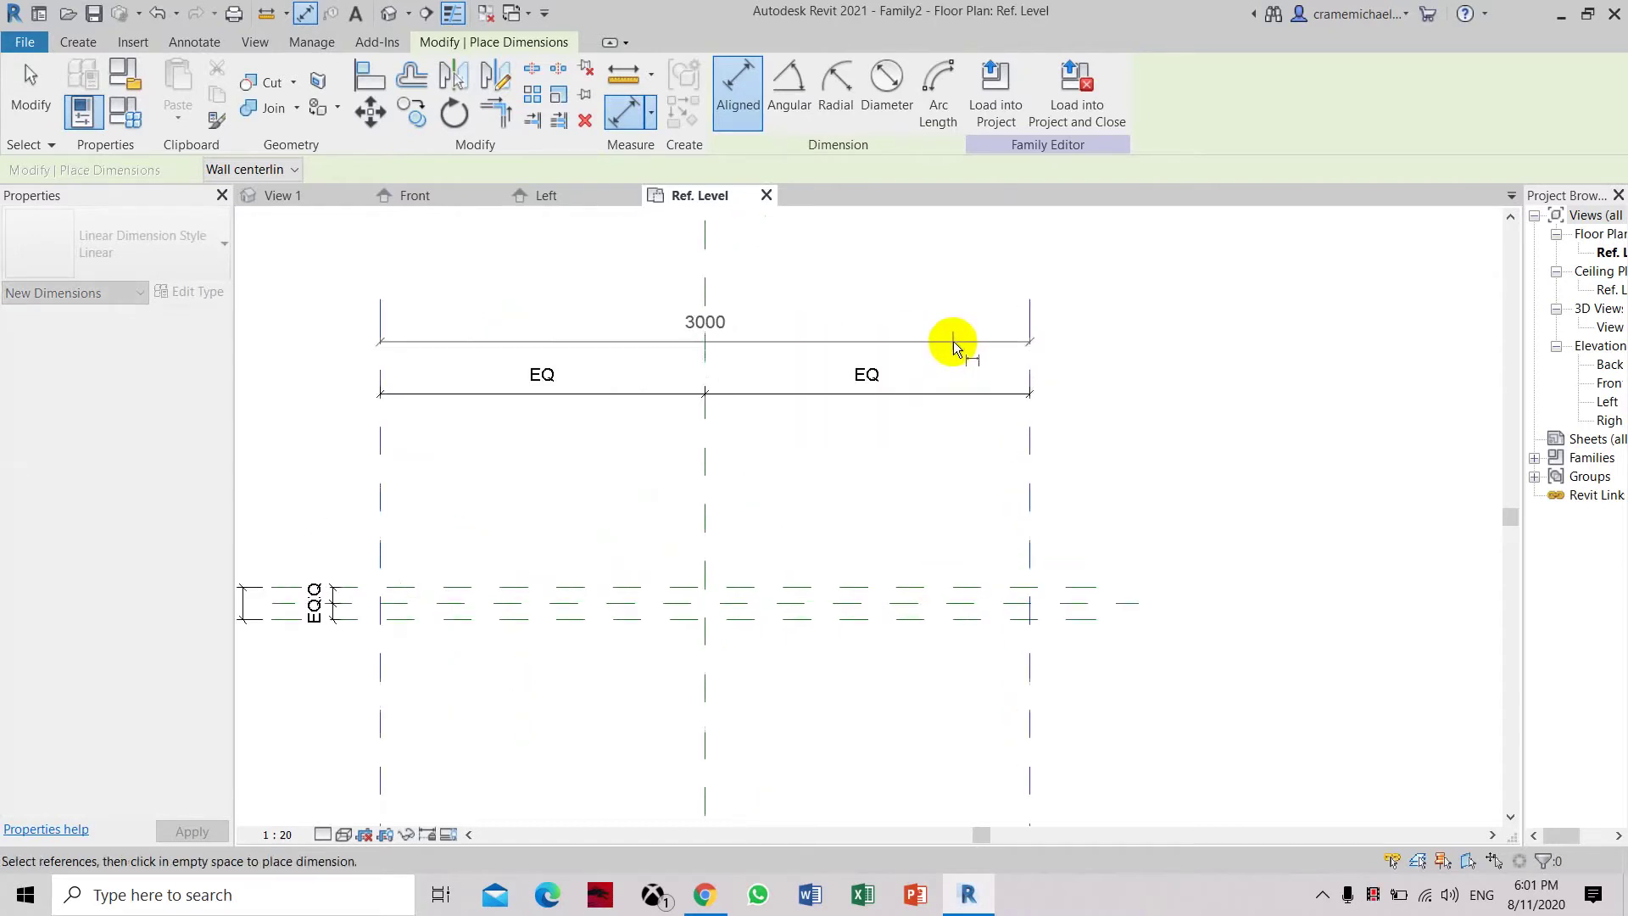
pyautogui.press('Escape')
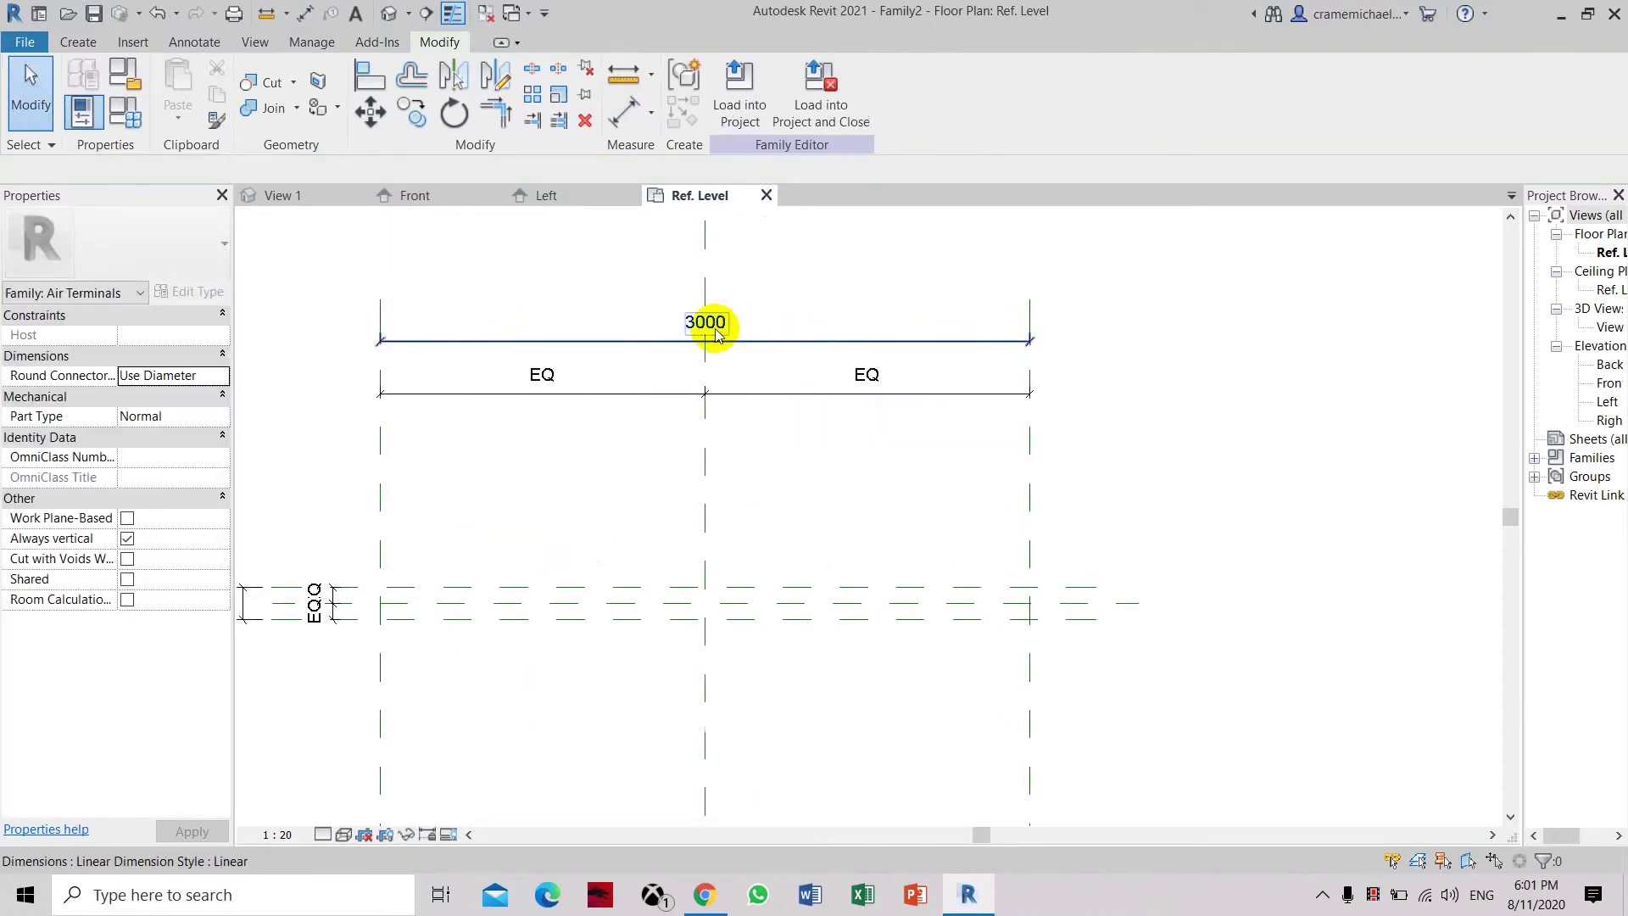
# Label the overall dimension between the outer vertical planes with a new family type parameter named Face Length
pyautogui.click(708, 322)
pyautogui.click(937, 90)
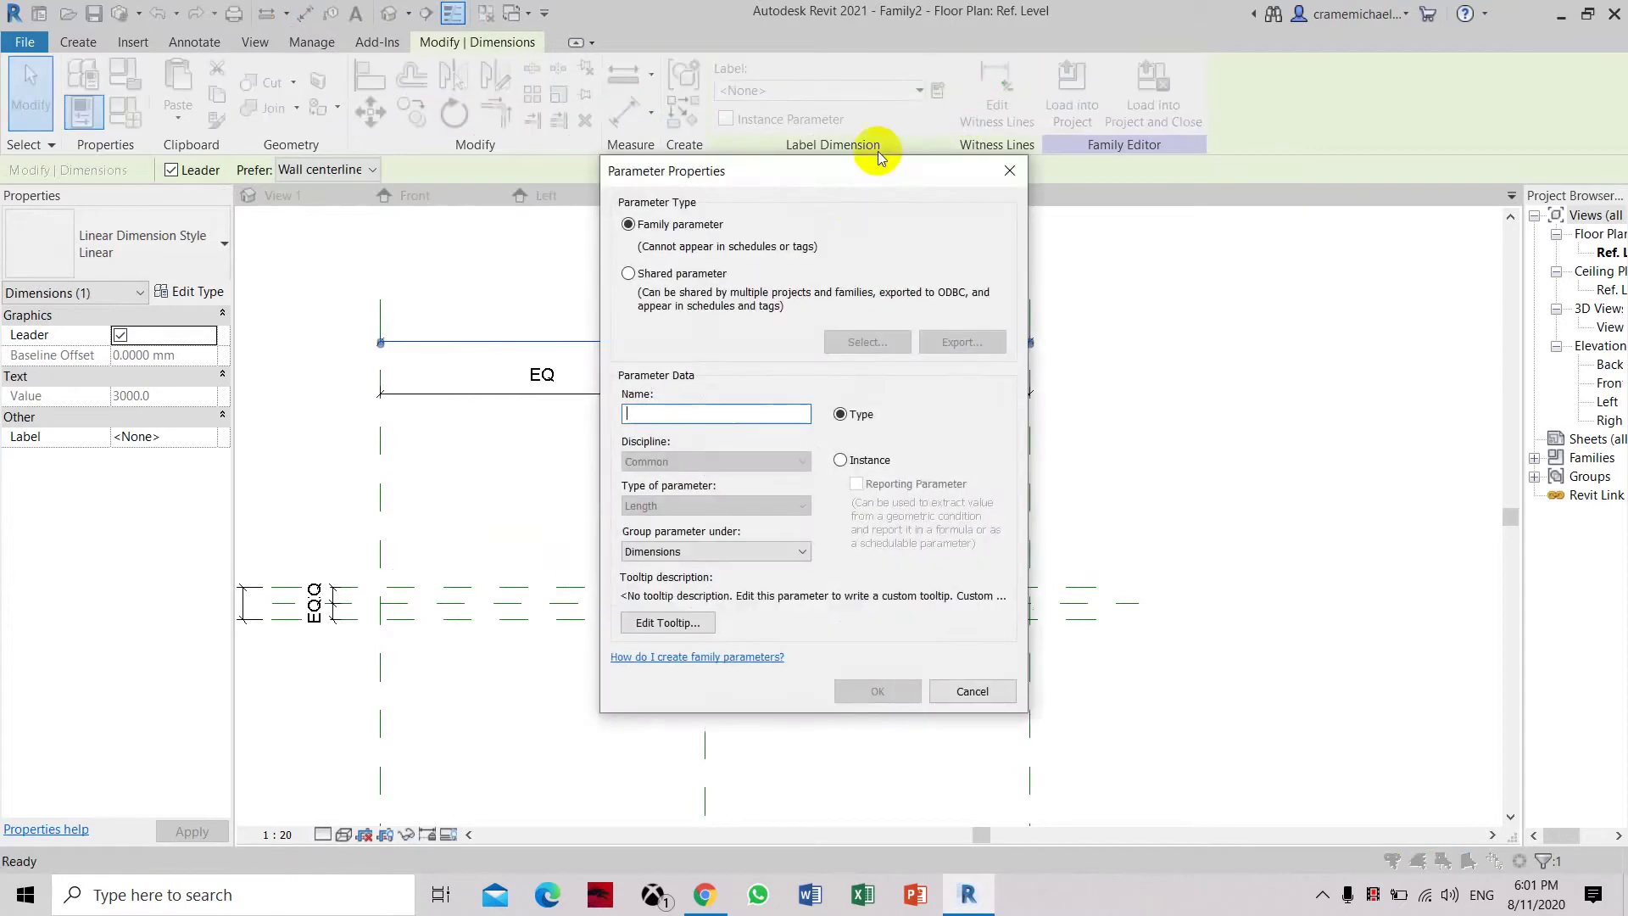
pyautogui.write('Face Length')
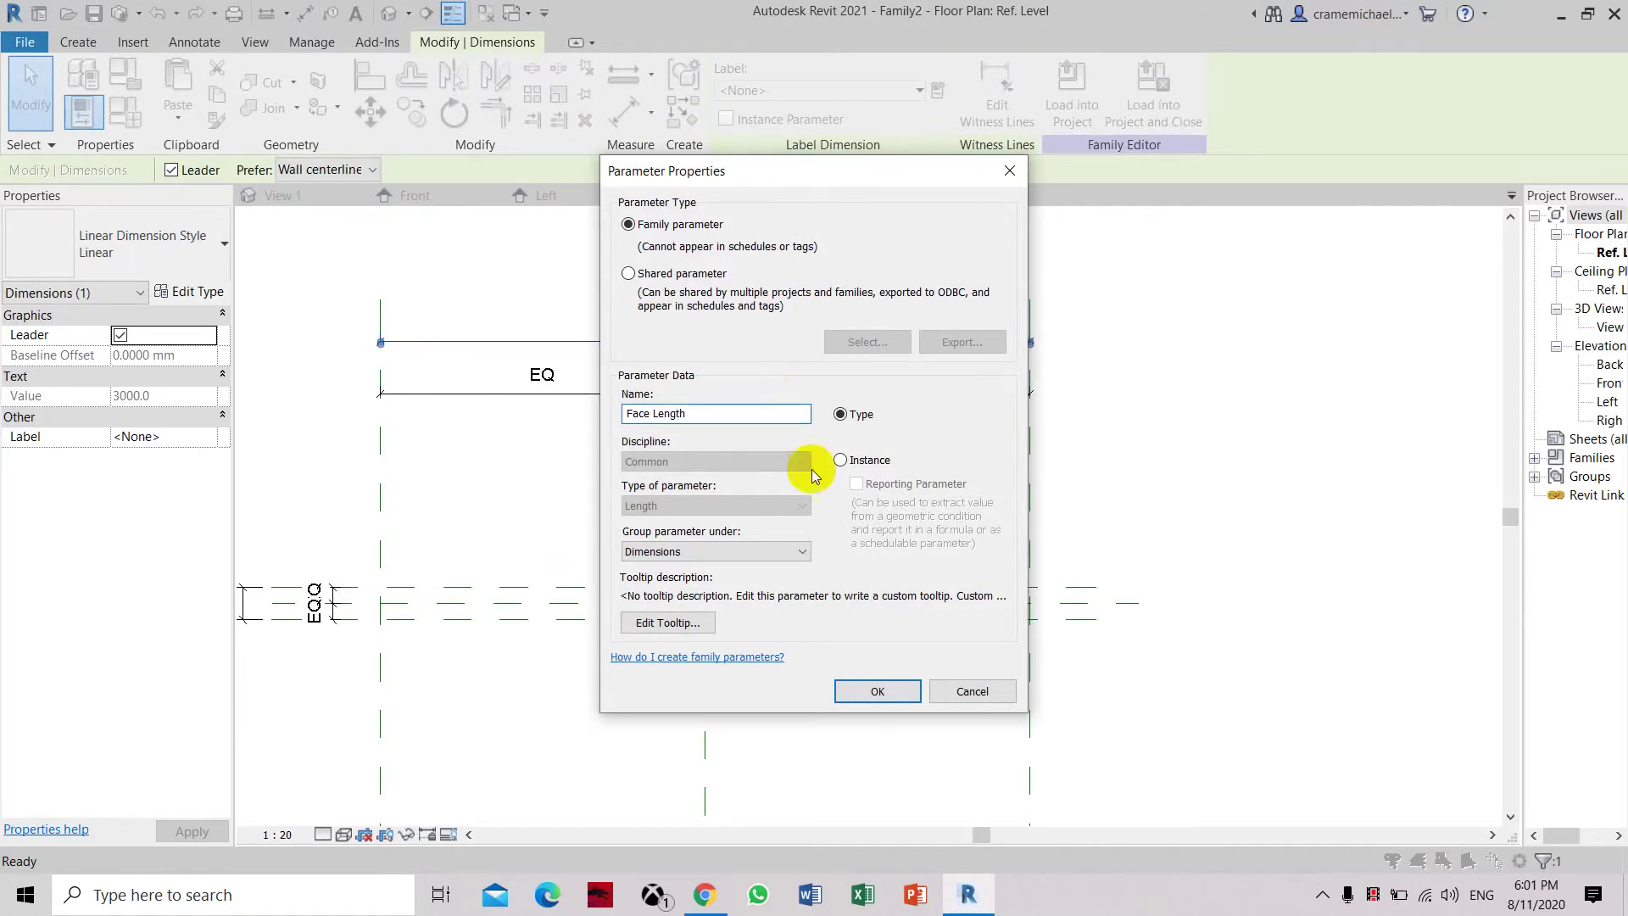
pyautogui.click(878, 691)
# Set the Face Length dimension to 1200 mm
pyautogui.click(720, 328)
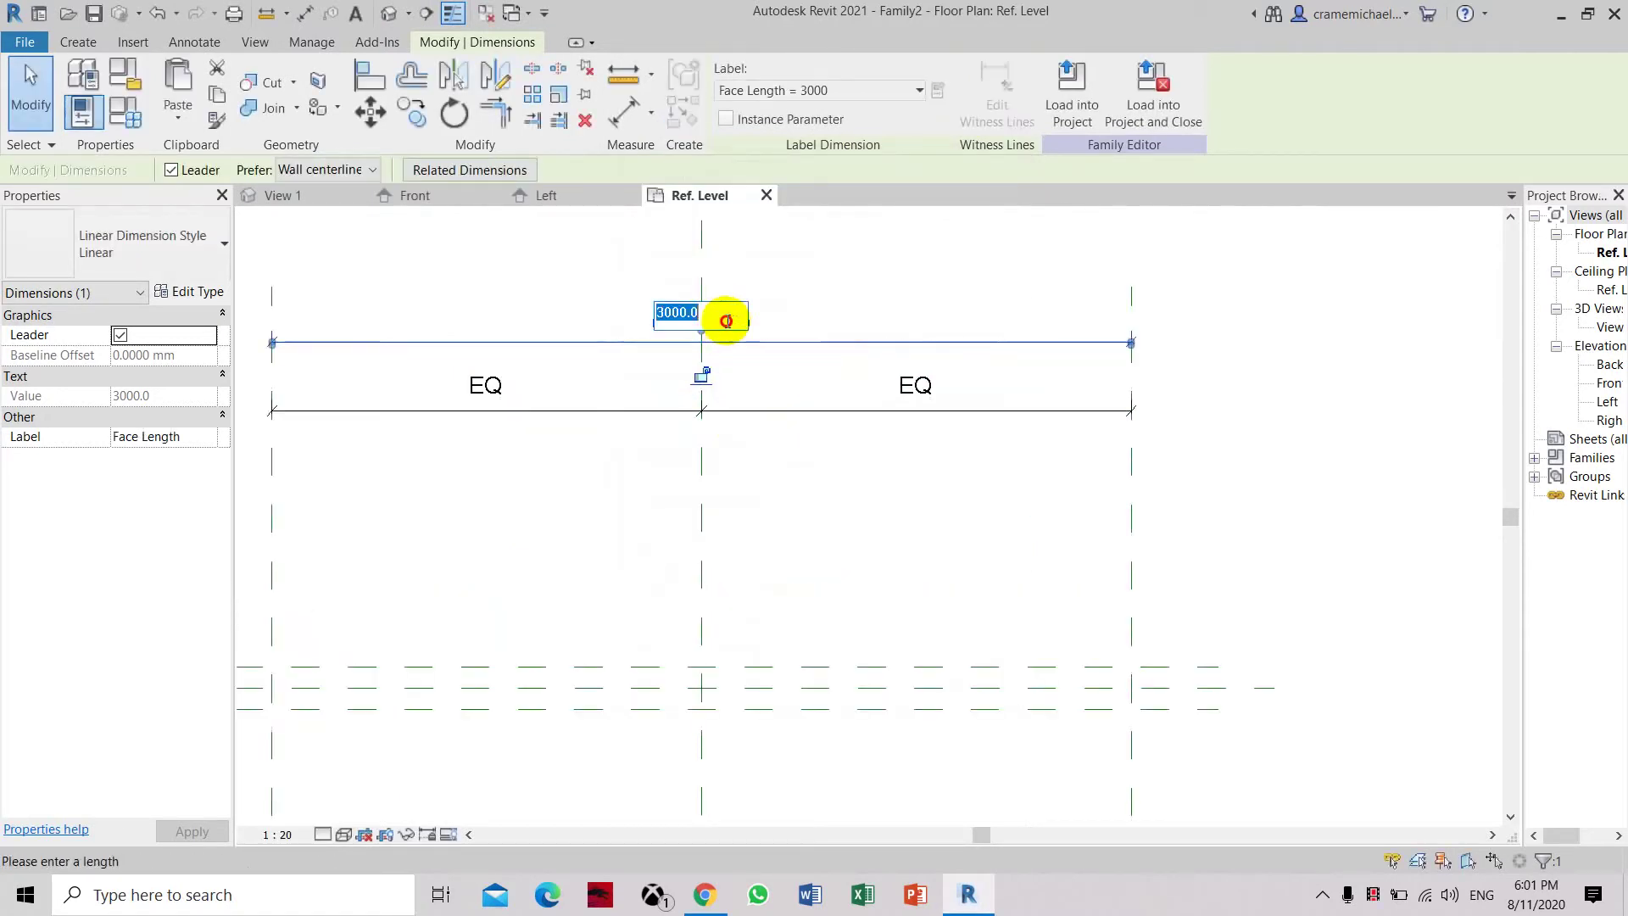
pyautogui.write('1')
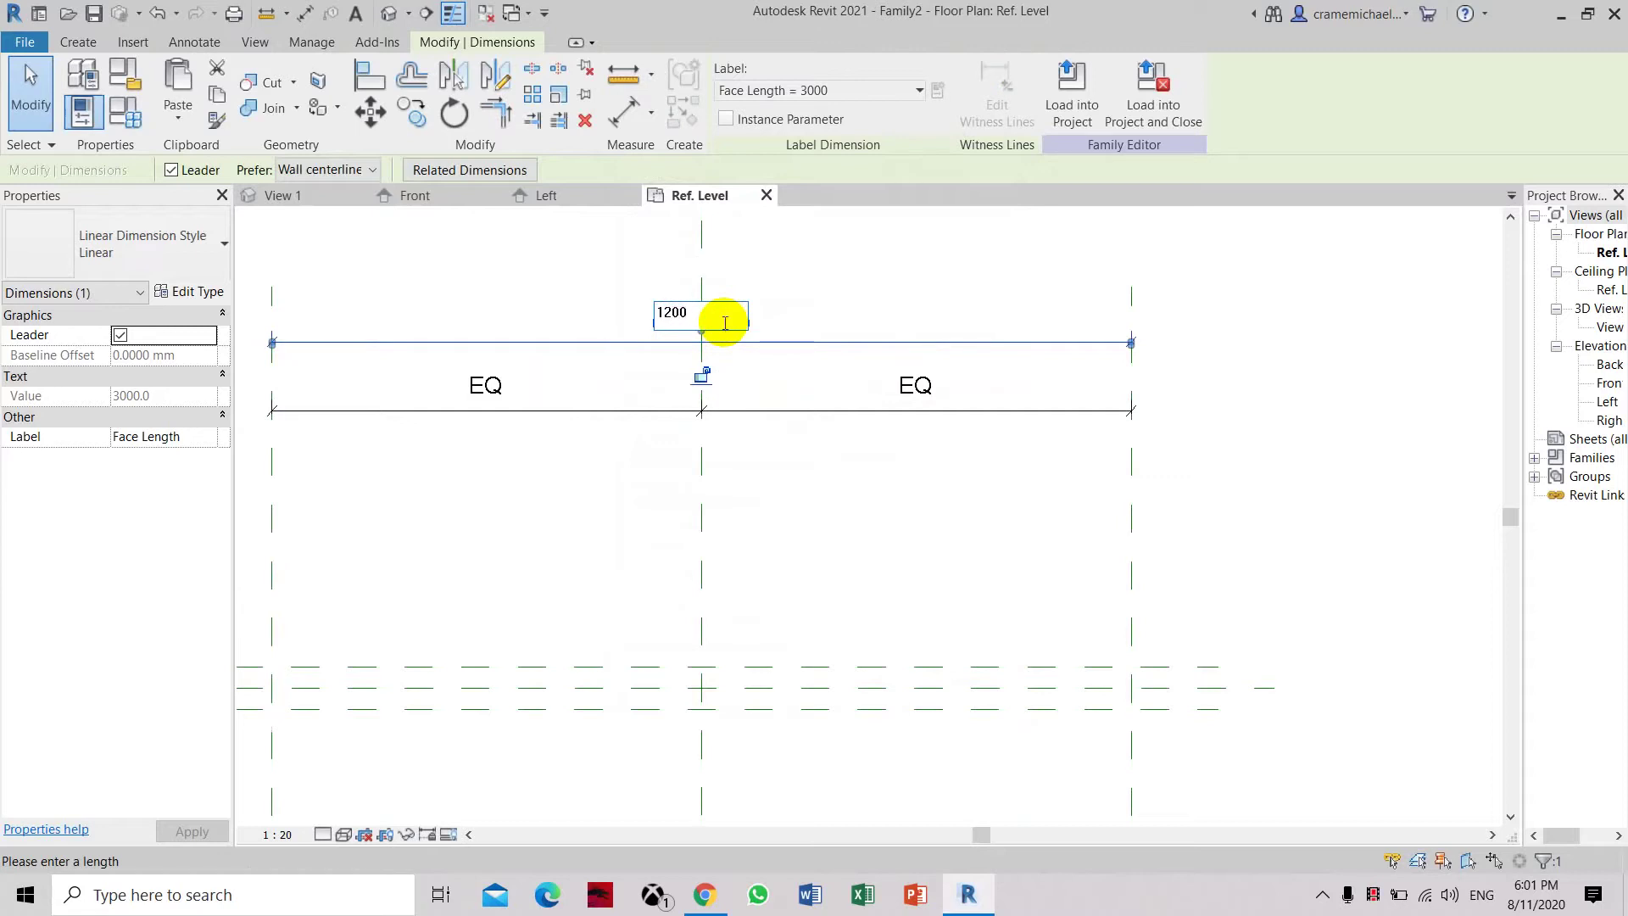
pyautogui.write('200')
pyautogui.press('Return')
# Start an extrusion and sketch a rectangle about 120 mm high just inside the outer reference planes
pyautogui.scroll(-3, 725, 322)
pyautogui.moveTo(687, 677); pyautogui.dragTo(647, 538, button='middle')
pyautogui.scroll(2, 727, 429)
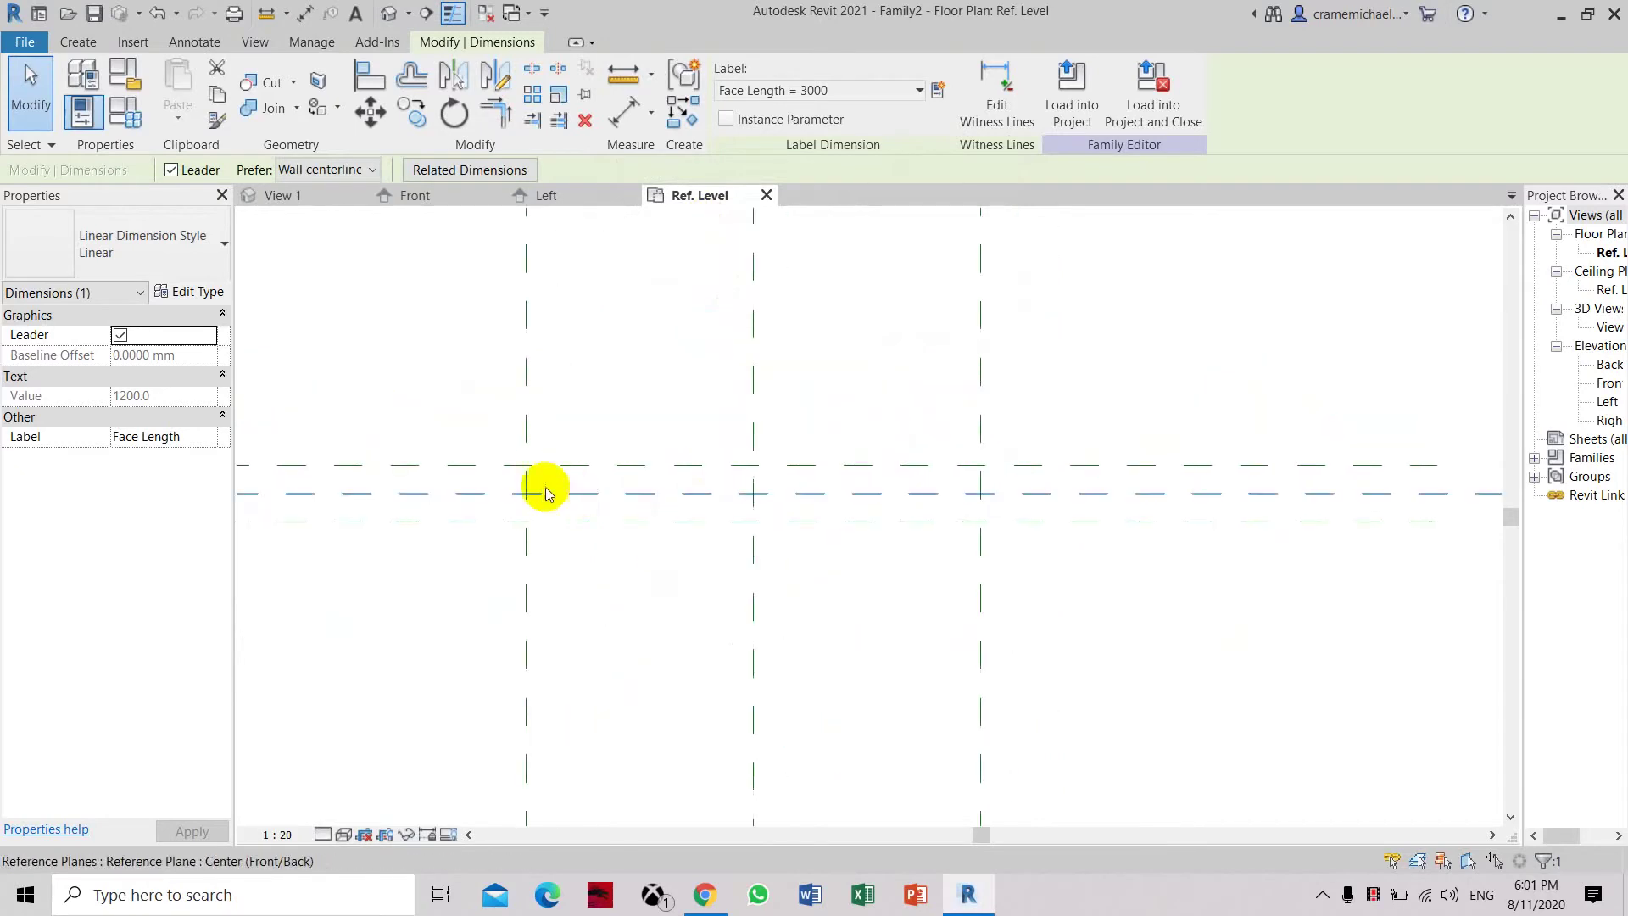
pyautogui.scroll(2, 552, 542)
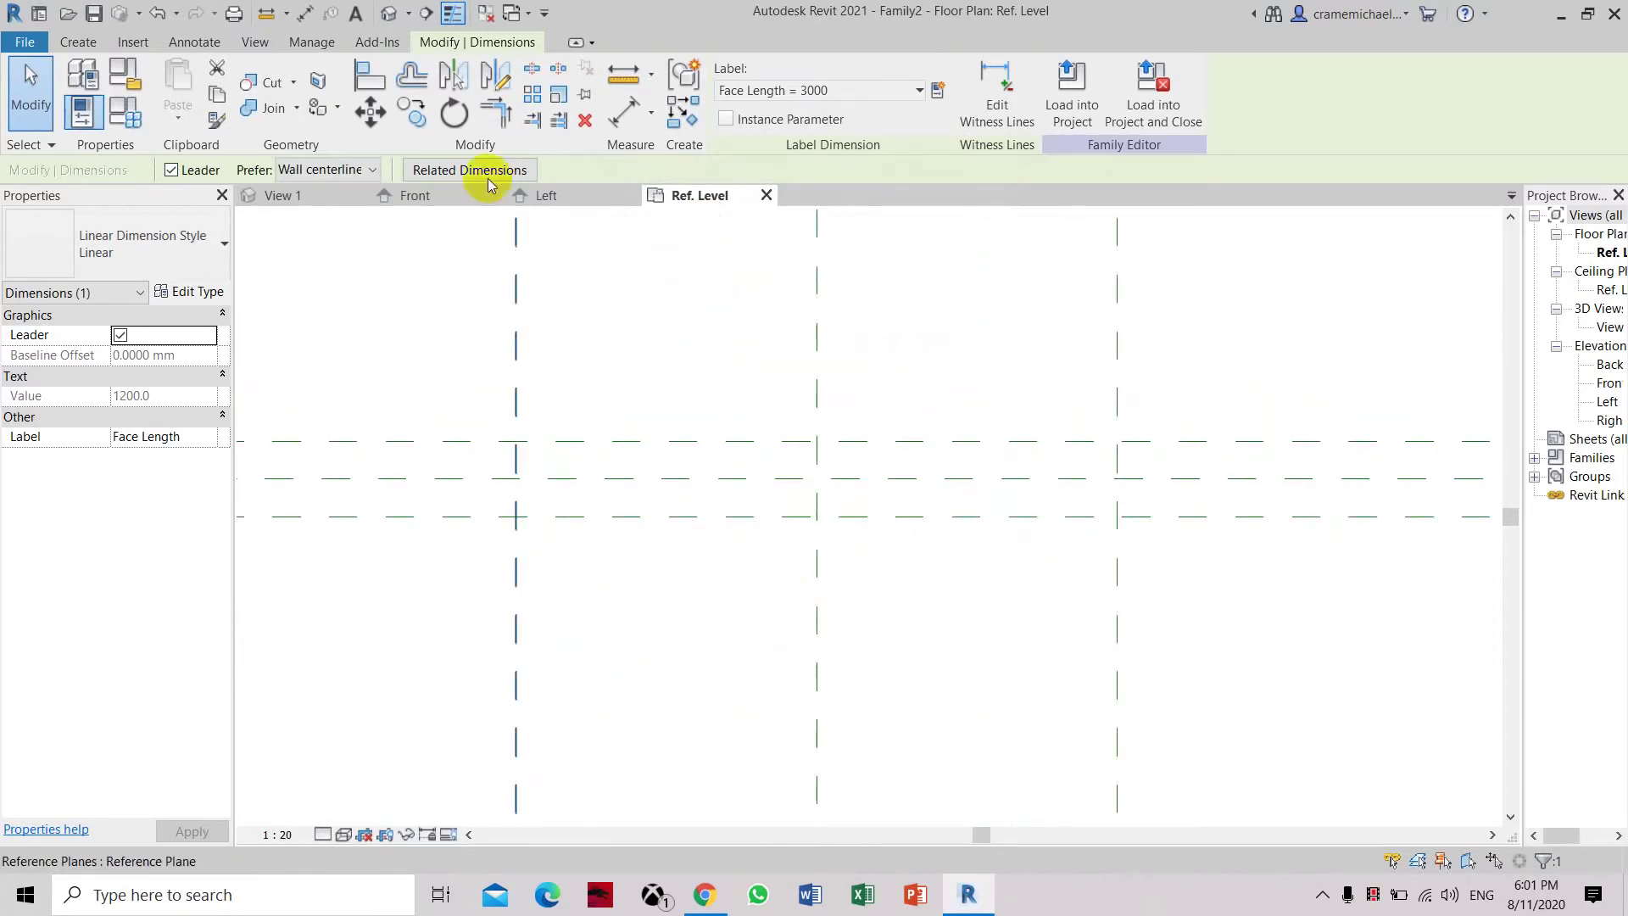
pyautogui.click(85, 43)
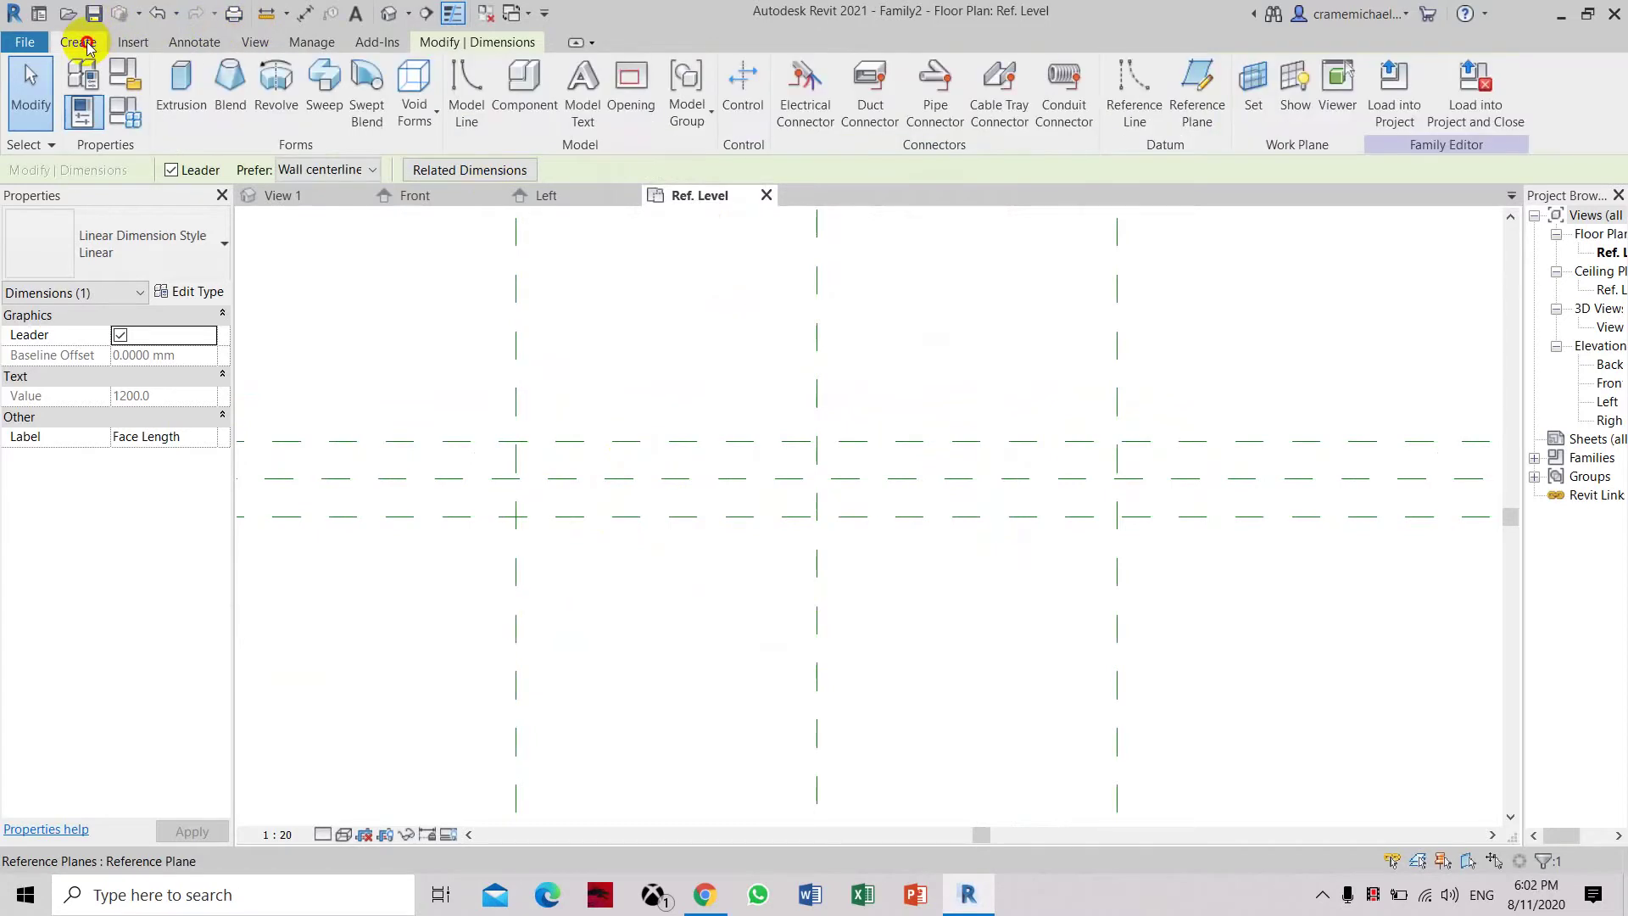
pyautogui.click(178, 80)
pyautogui.click(796, 72)
pyautogui.scroll(2, 527, 483)
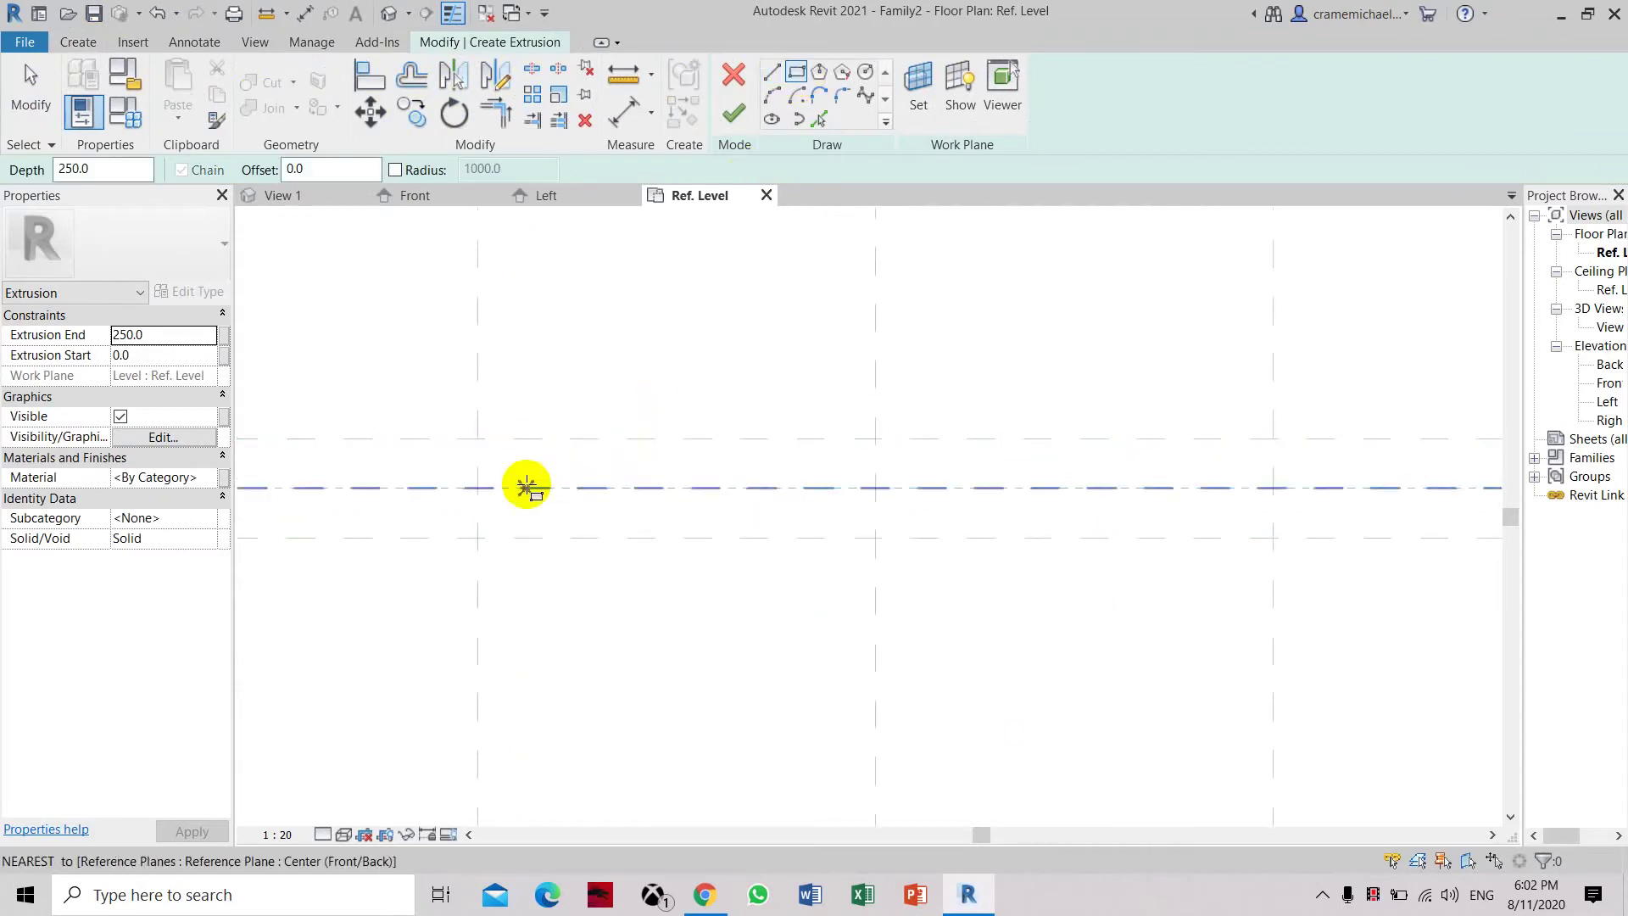
pyautogui.click(490, 448)
pyautogui.moveTo(1376, 562); pyautogui.dragTo(945, 571, button='middle')
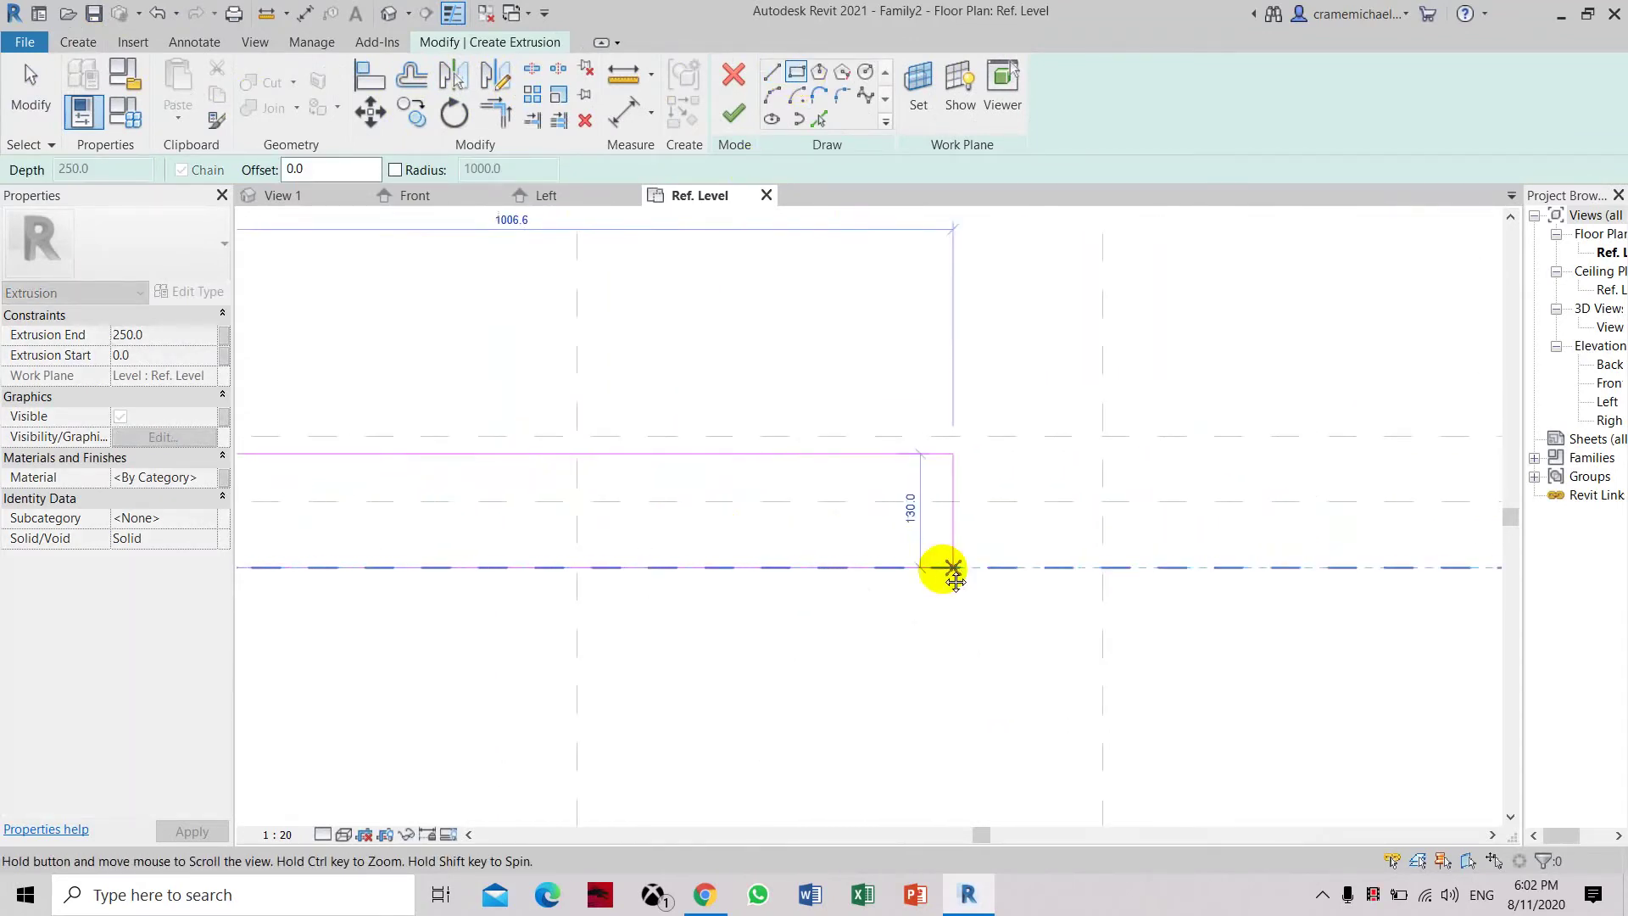
pyautogui.click(1066, 551)
# Align the sketch rectangle's upper and left edges to the adjacent outer reference planes, locking the upper edge's alignment
pyautogui.scroll(-2, 1083, 552)
pyautogui.moveTo(657, 494); pyautogui.dragTo(812, 439, button='middle')
pyautogui.scroll(3, 647, 433)
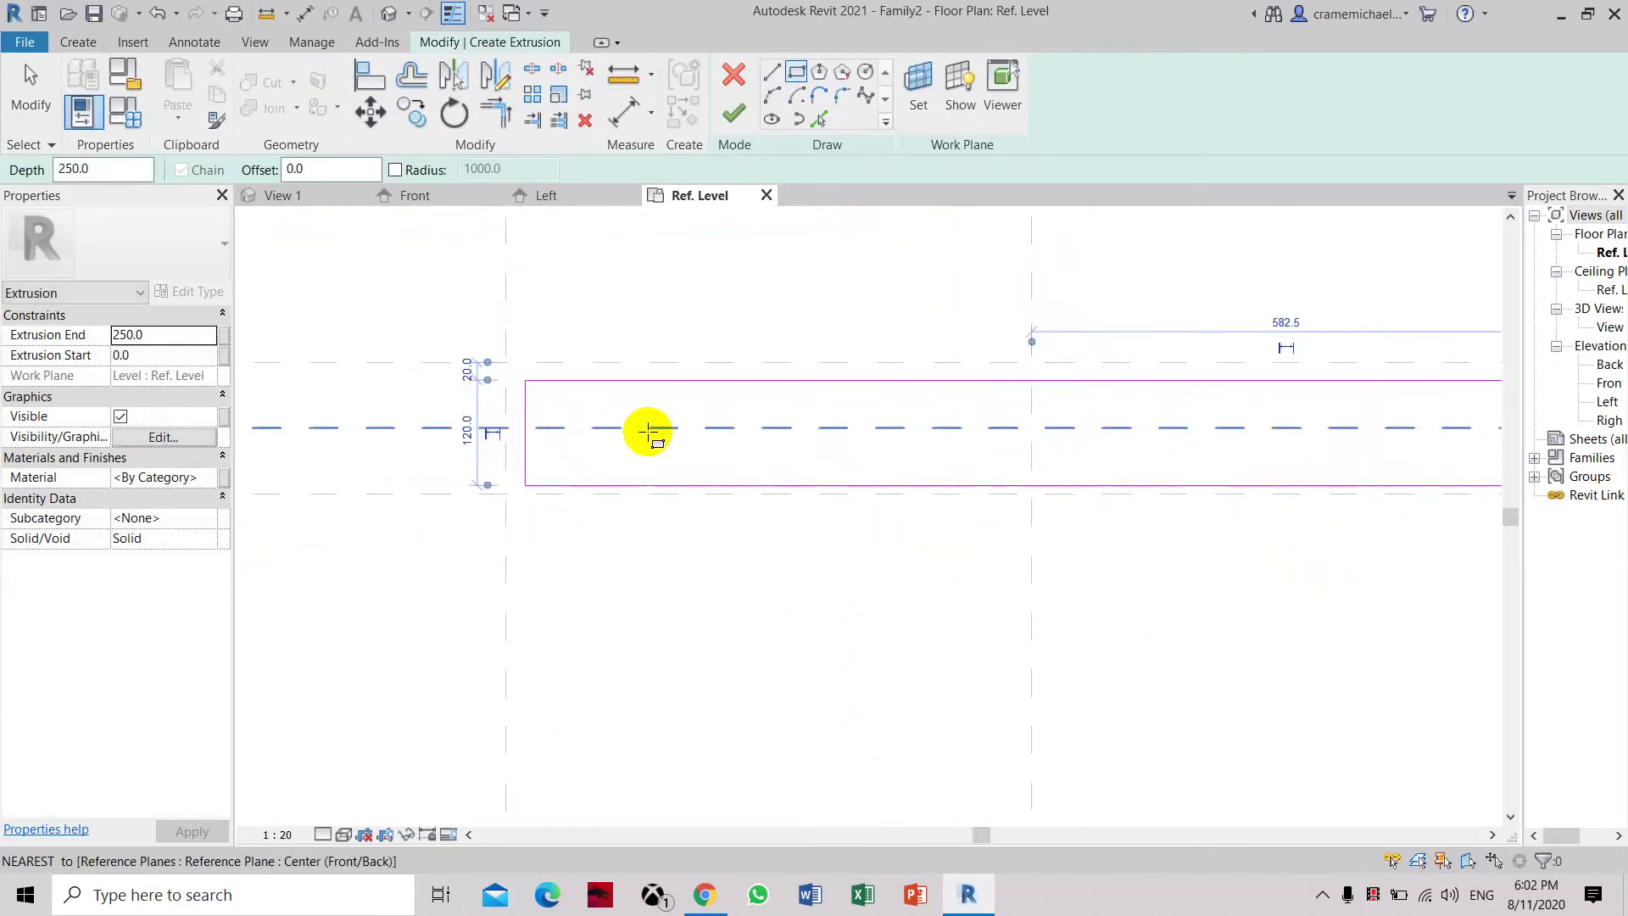
pyautogui.click(369, 78)
pyautogui.click(540, 348)
pyautogui.click(619, 372)
pyautogui.click(842, 380)
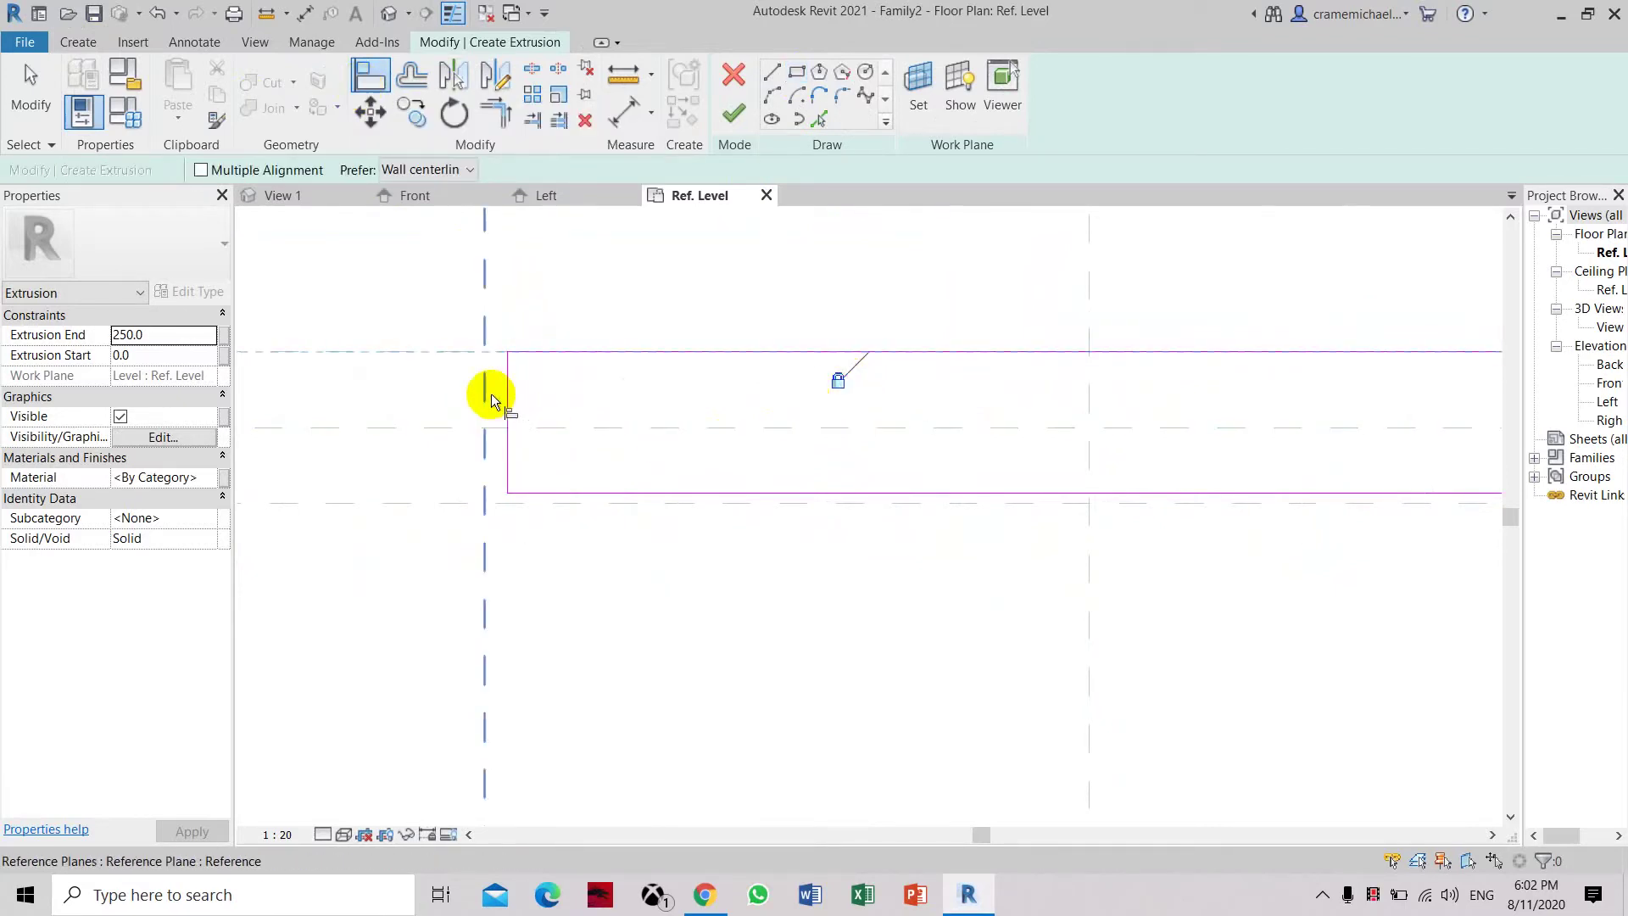
pyautogui.click(479, 394)
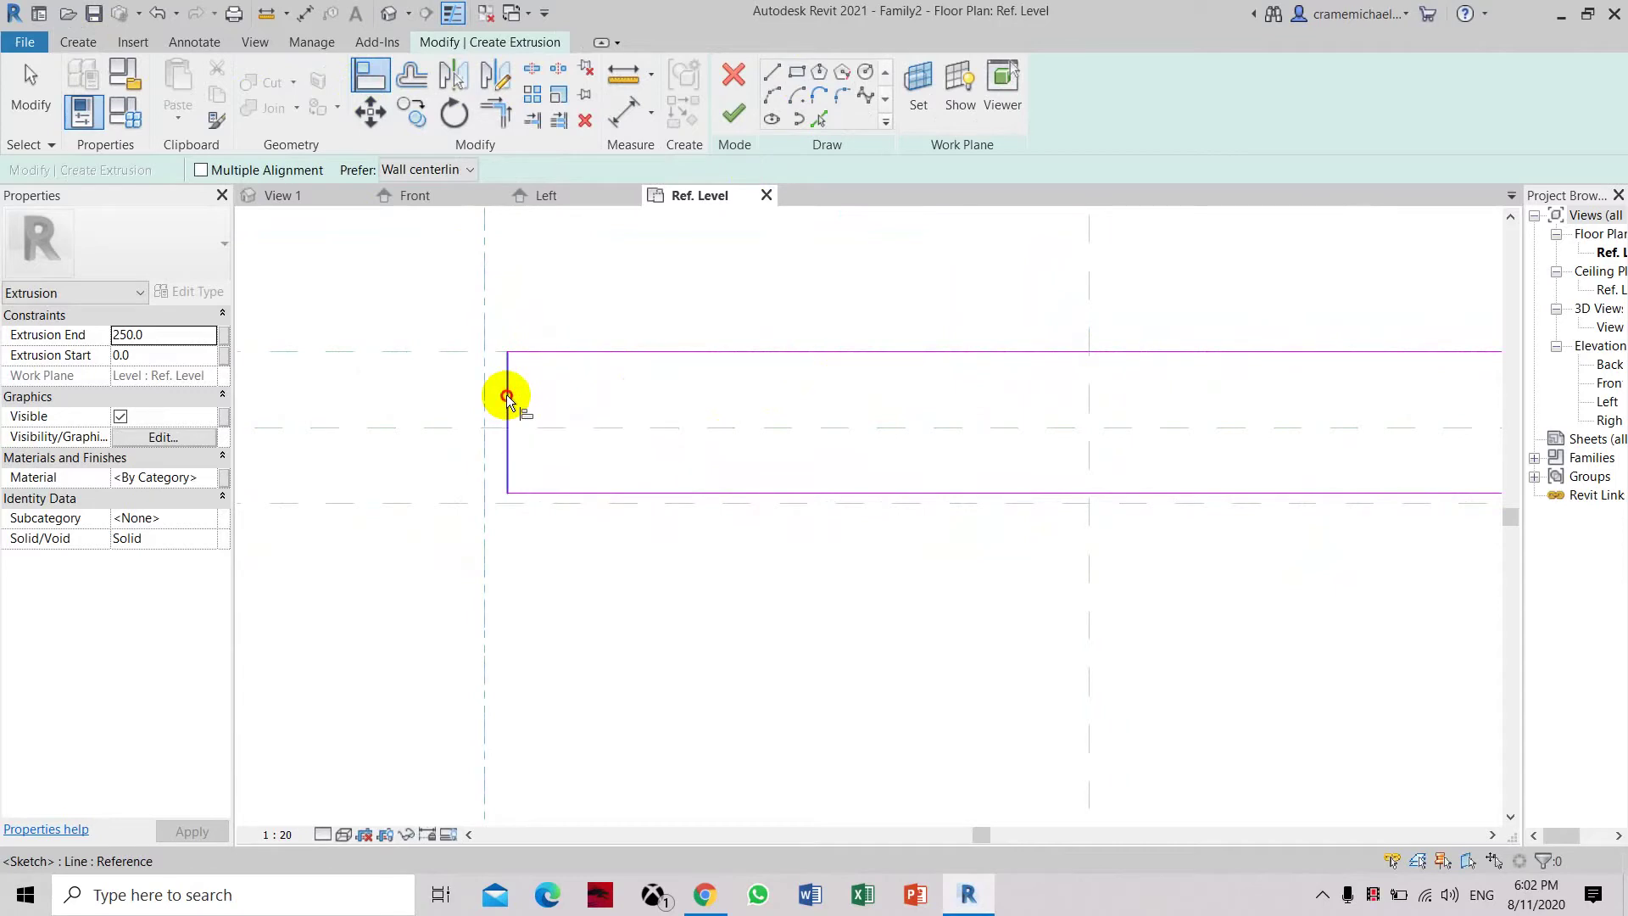
pyautogui.click(507, 397)
# Align the sketch rectangle's lower and right edges to the adjacent outer reference planes
pyautogui.click(670, 502)
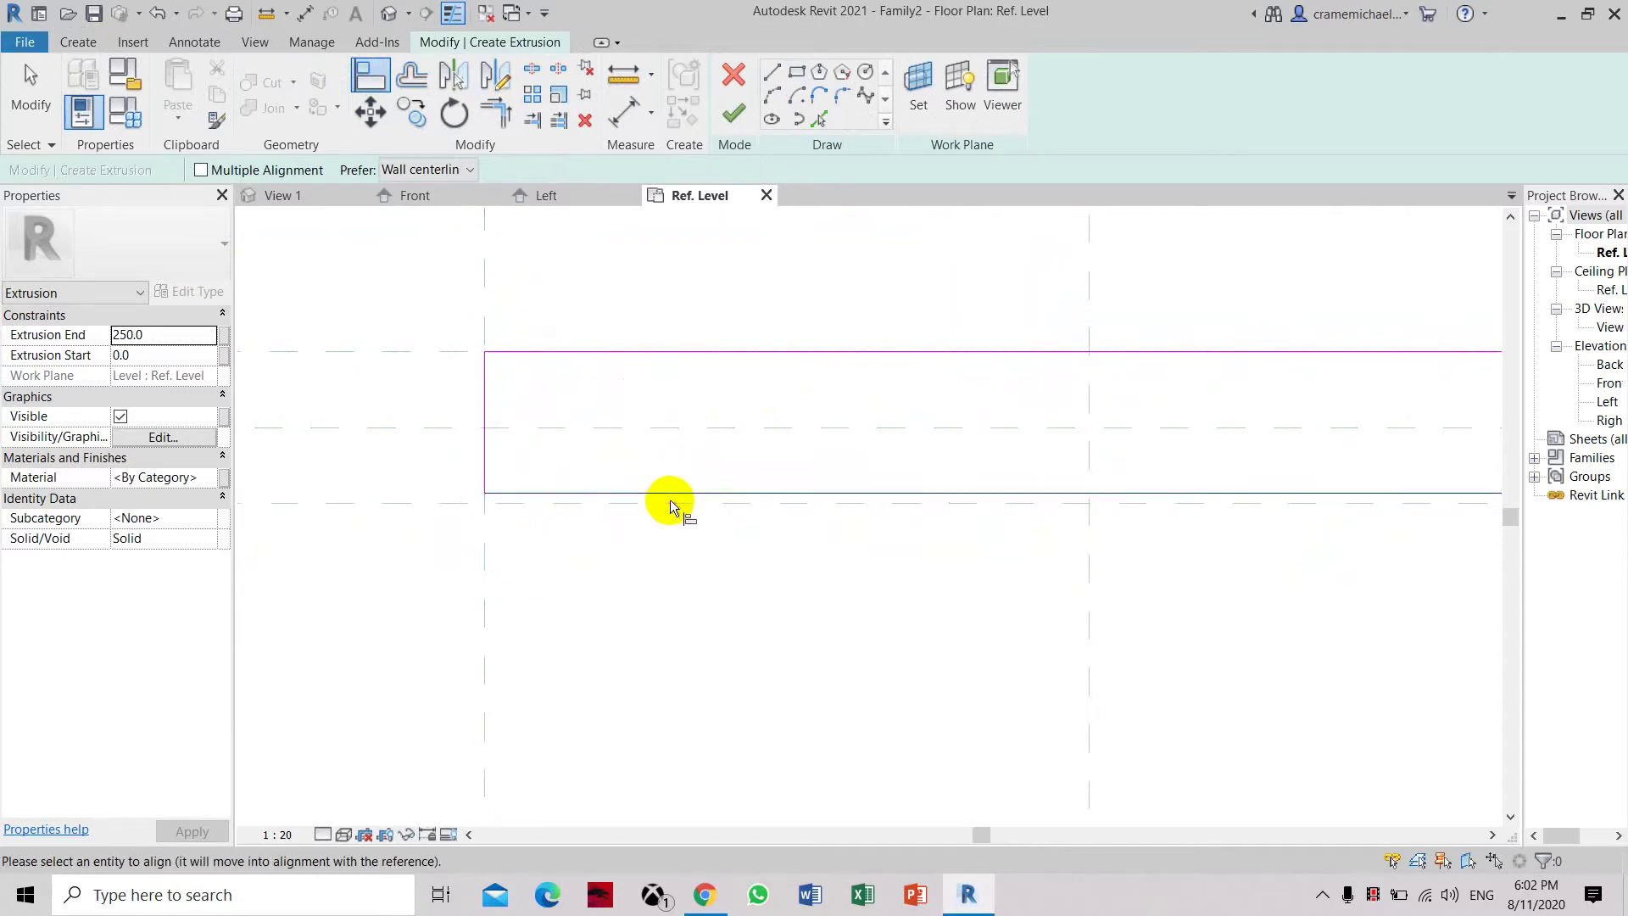
pyautogui.click(702, 500)
pyautogui.moveTo(1278, 554); pyautogui.dragTo(766, 519, button='middle')
pyautogui.scroll(-2, 765, 518)
pyautogui.click(1041, 403)
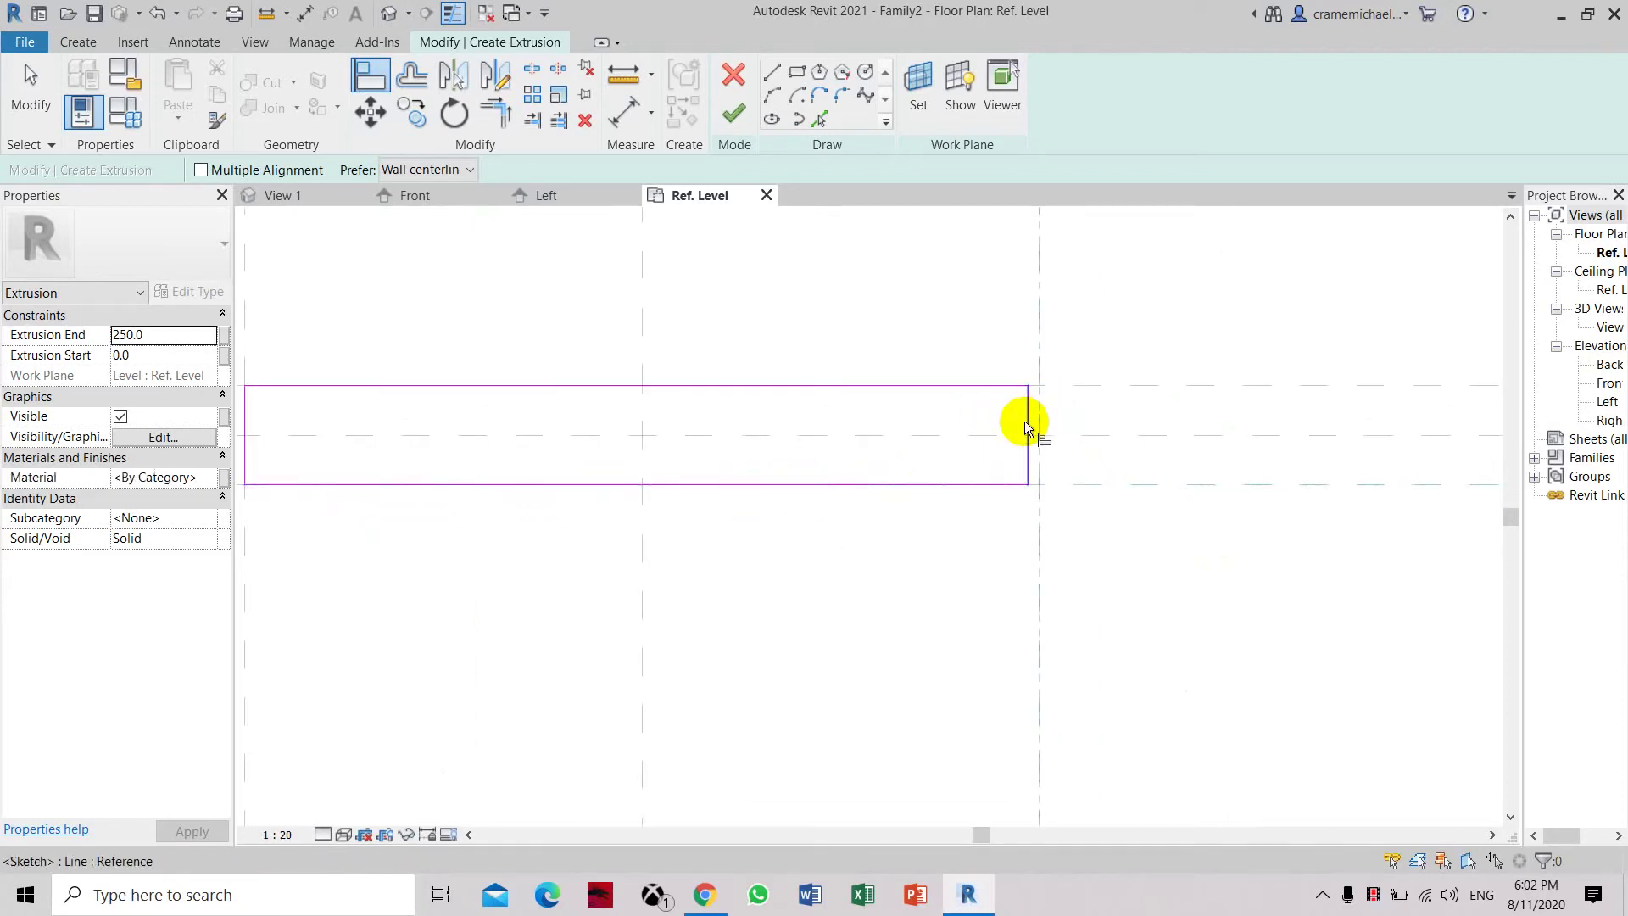
pyautogui.click(1027, 427)
# Finish the rectangular extrusion, keeping its extrusion end at 250 mm
pyautogui.scroll(-2, 1017, 496)
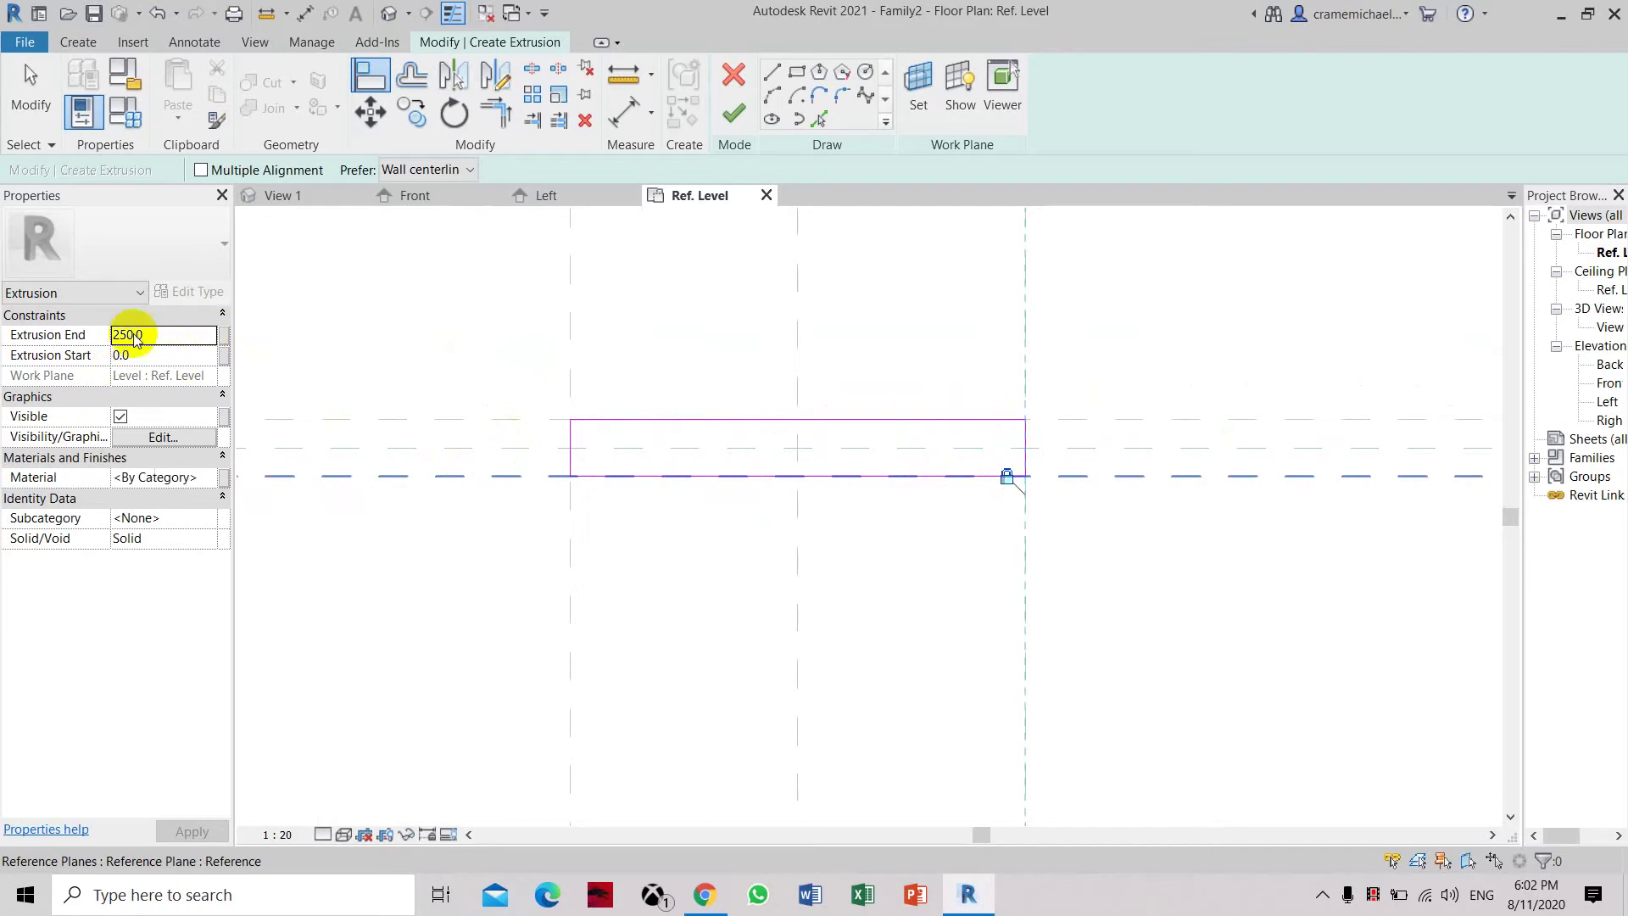
pyautogui.click(734, 113)
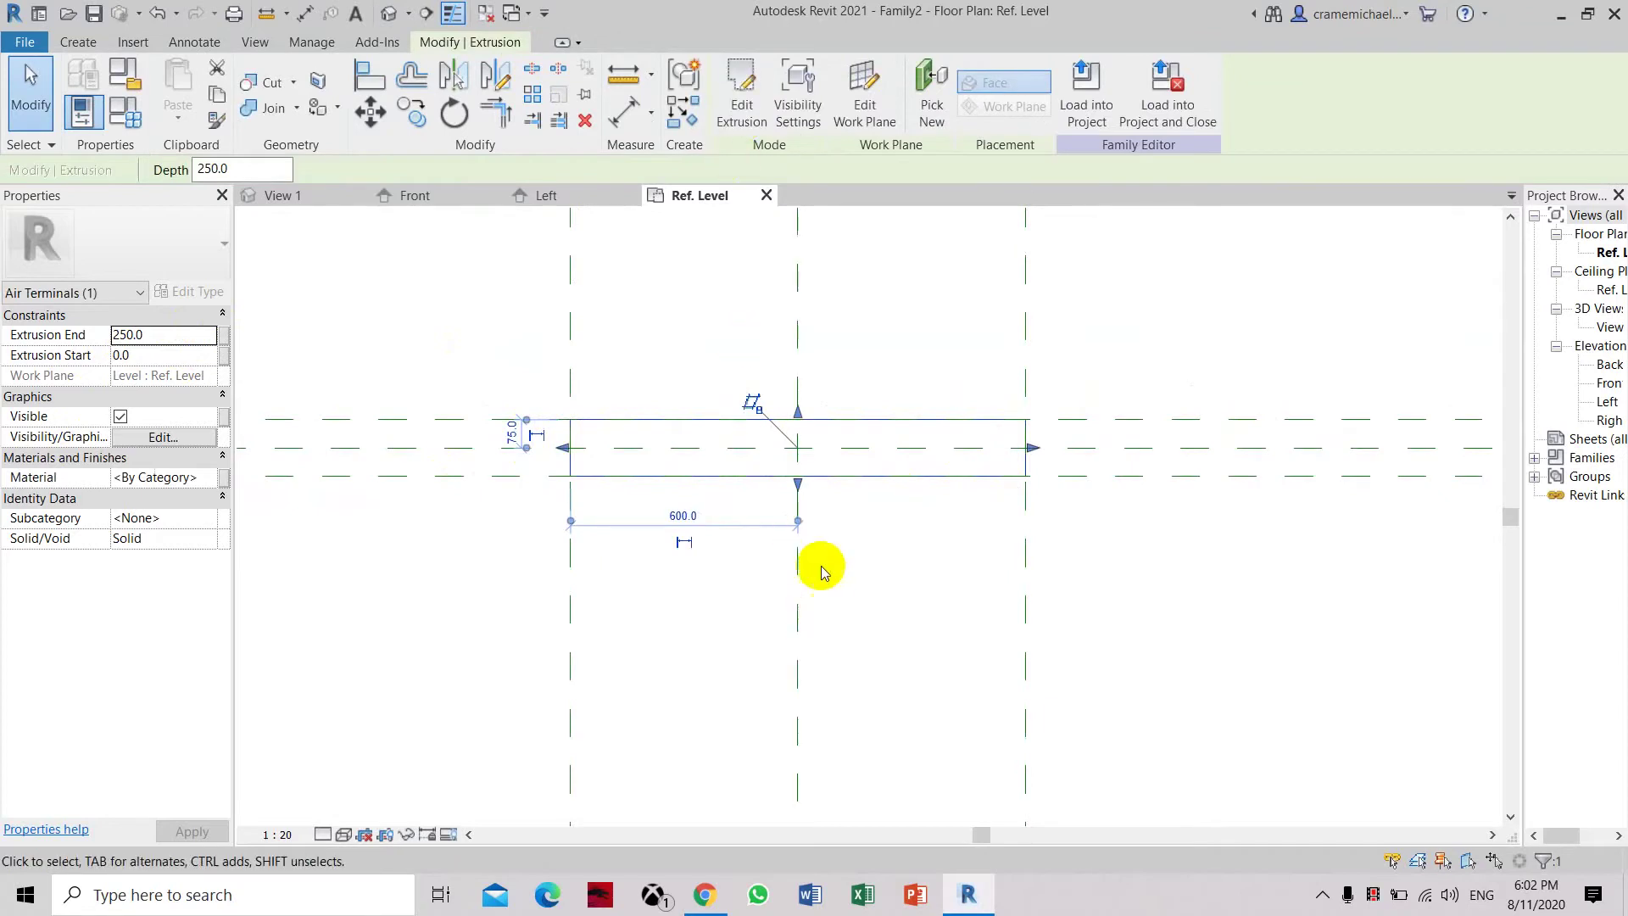
pyautogui.moveTo(821, 573); pyautogui.dragTo(825, 546, button='middle')
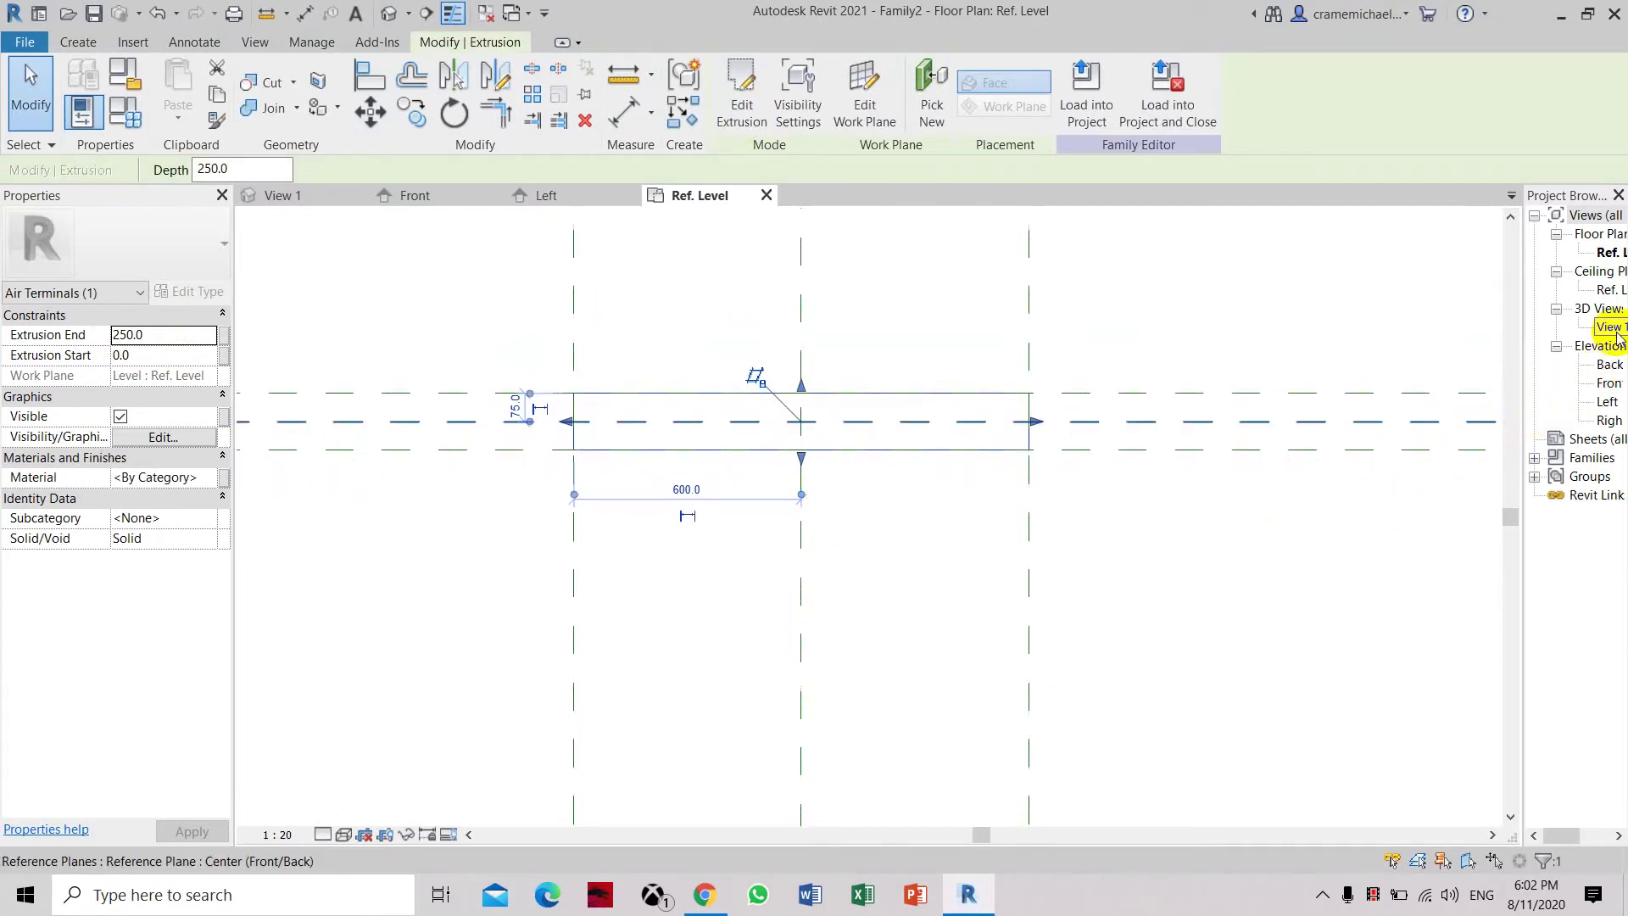
# In the Front elevation, draw a horizontal reference plane well above the extrusion, crossing all three vertical reference planes
pyautogui.doubleClick(1609, 384)
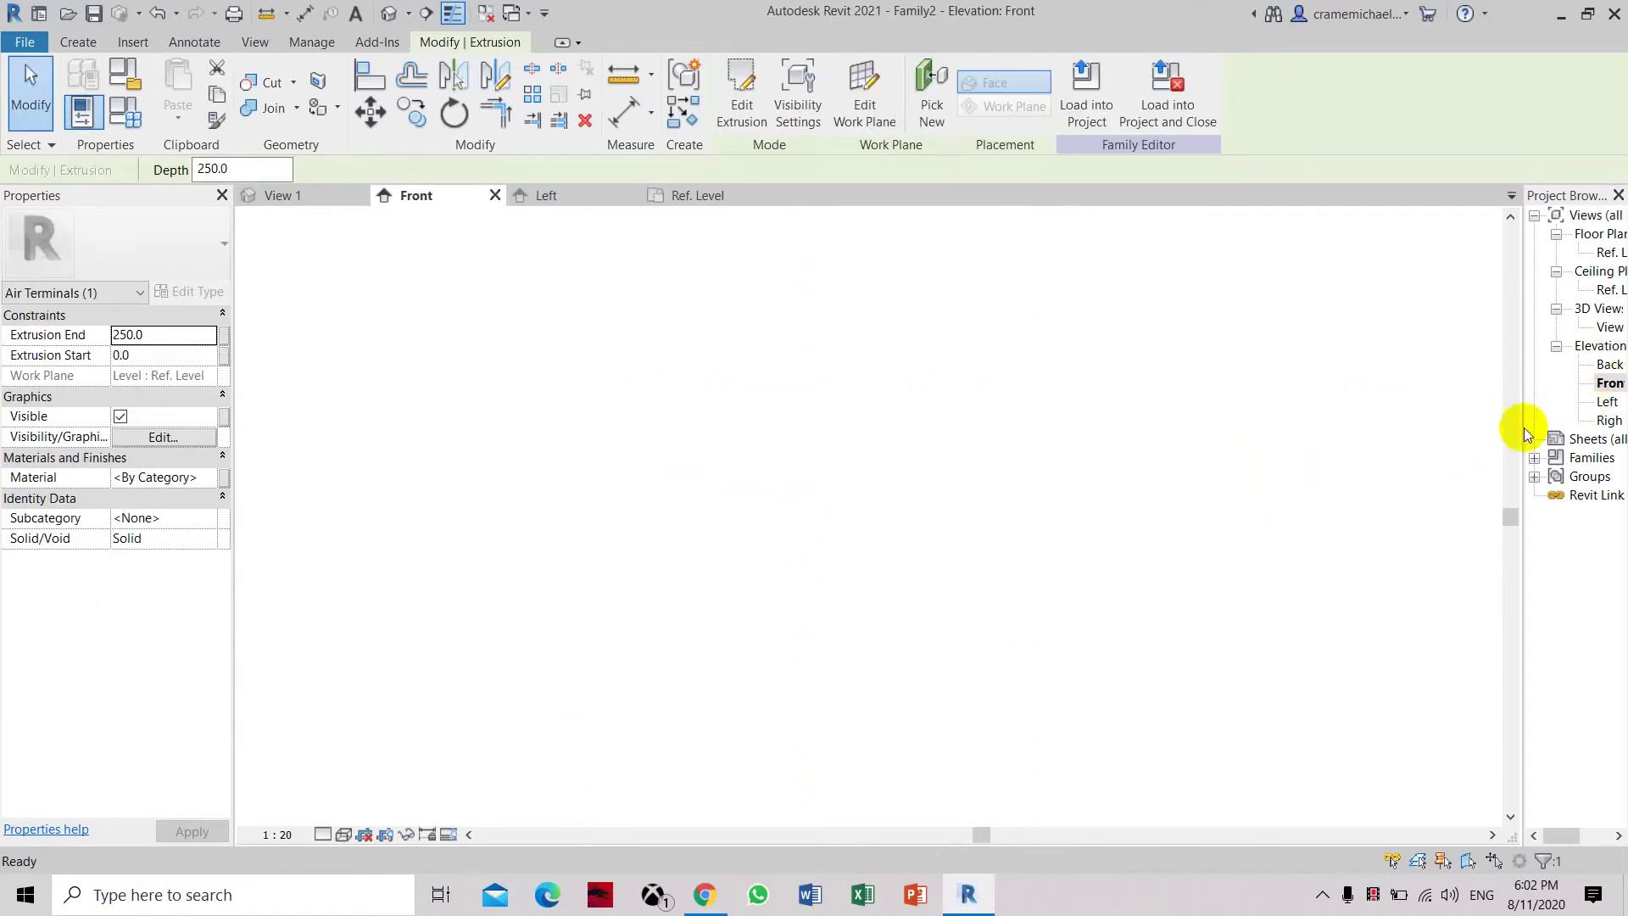
pyautogui.scroll(8, 865, 284)
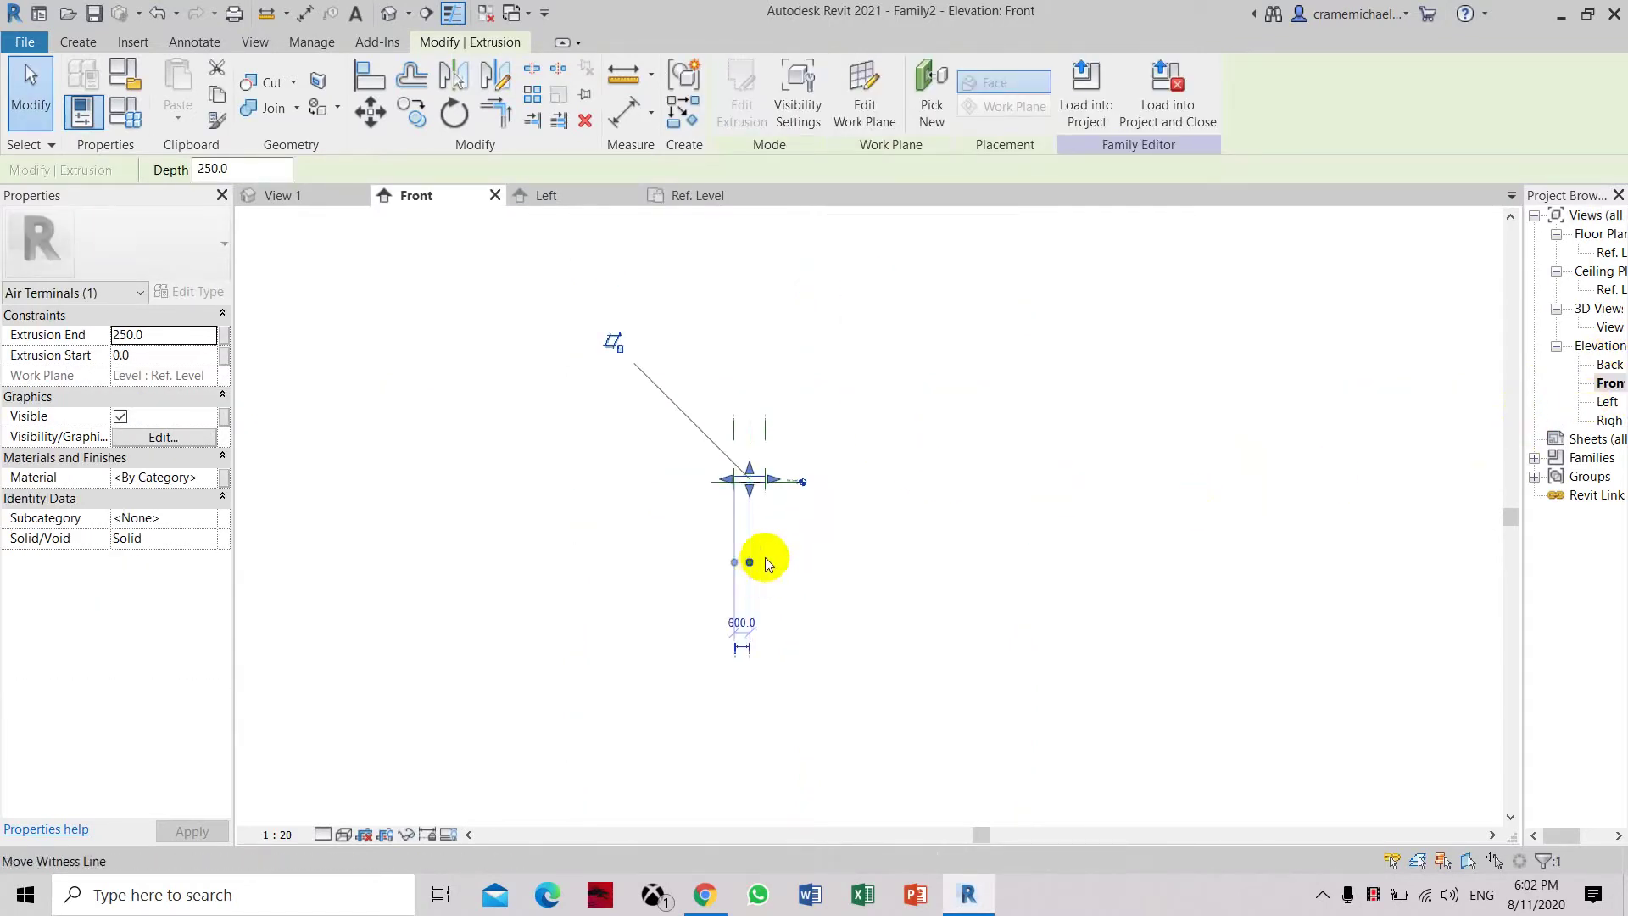
pyautogui.scroll(4, 731, 429)
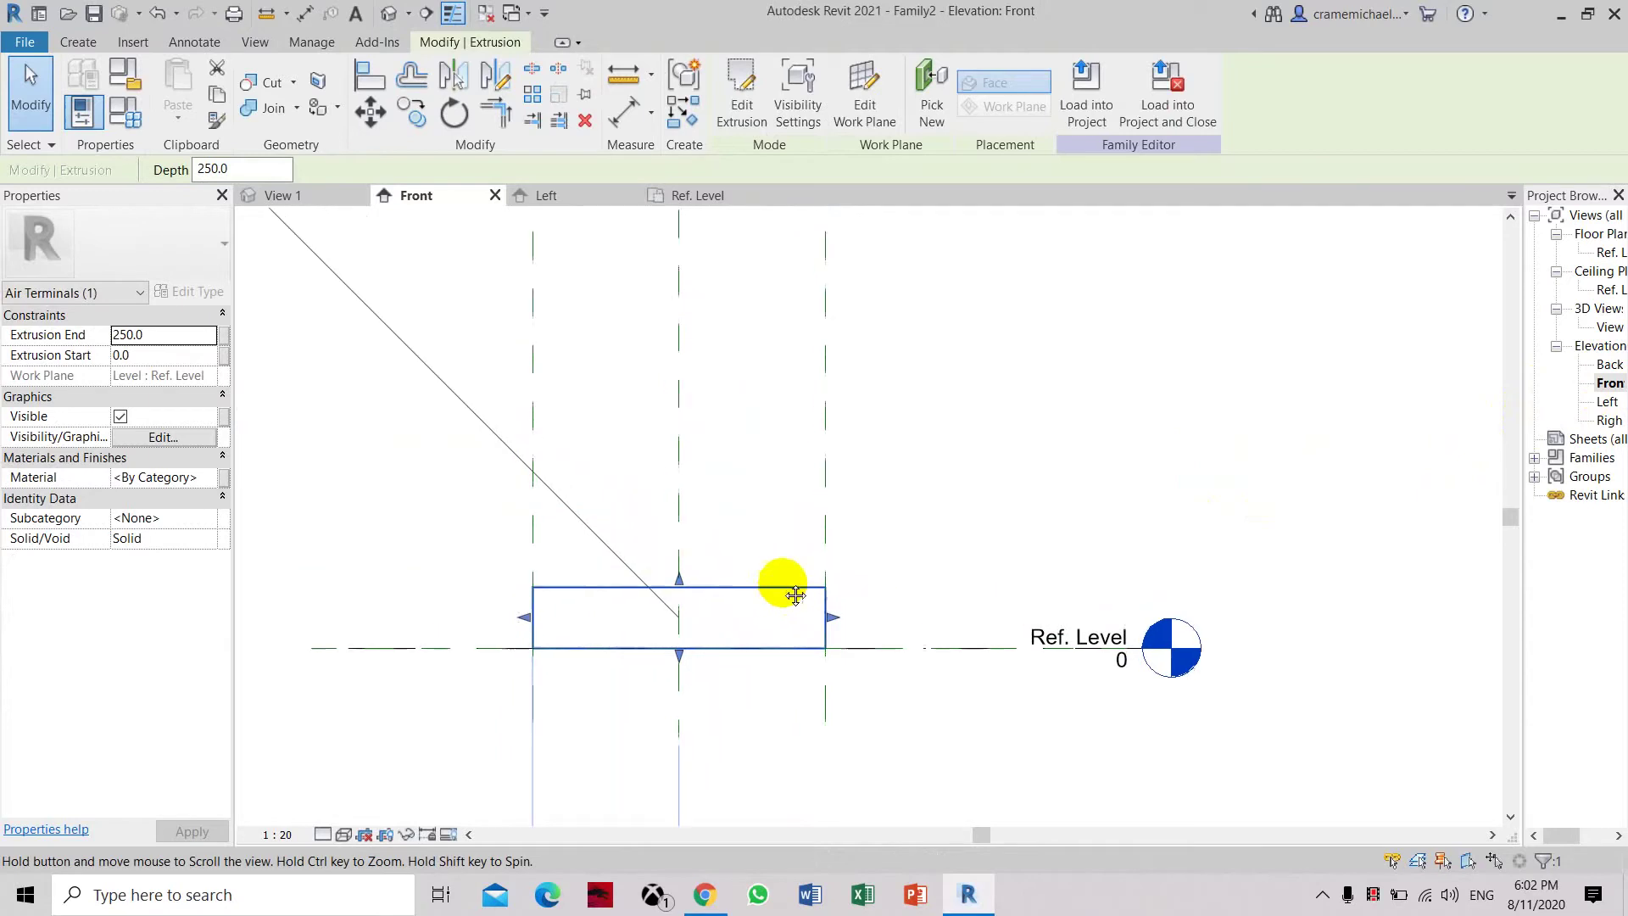
pyautogui.scroll(-2, 848, 561)
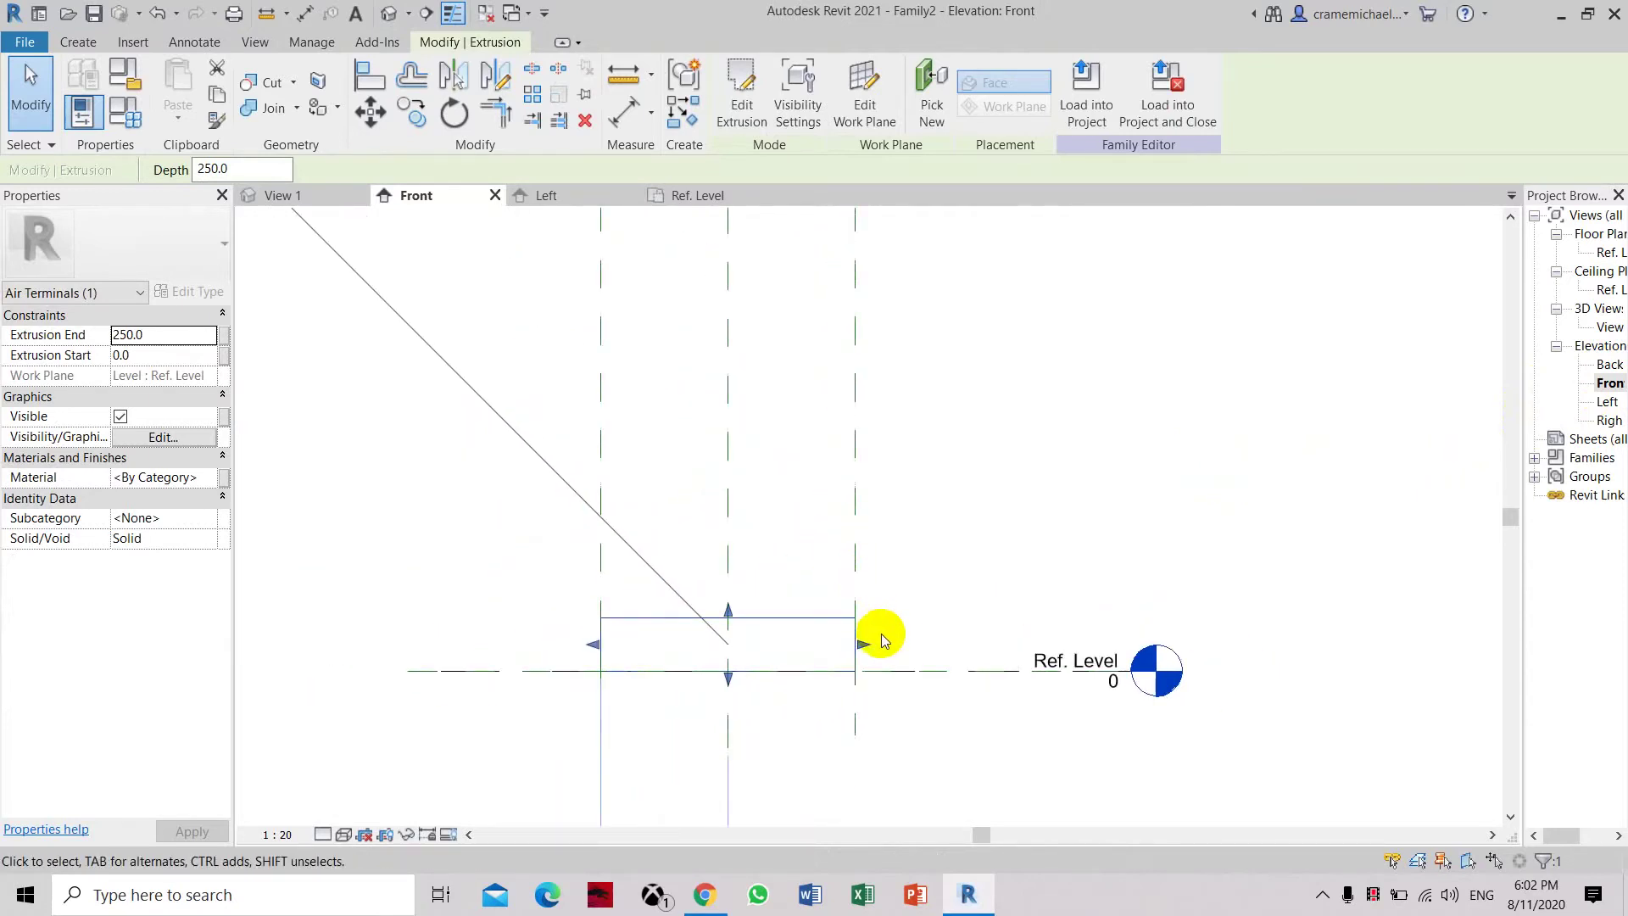
pyautogui.scroll(-1, 885, 636)
pyautogui.click(545, 319)
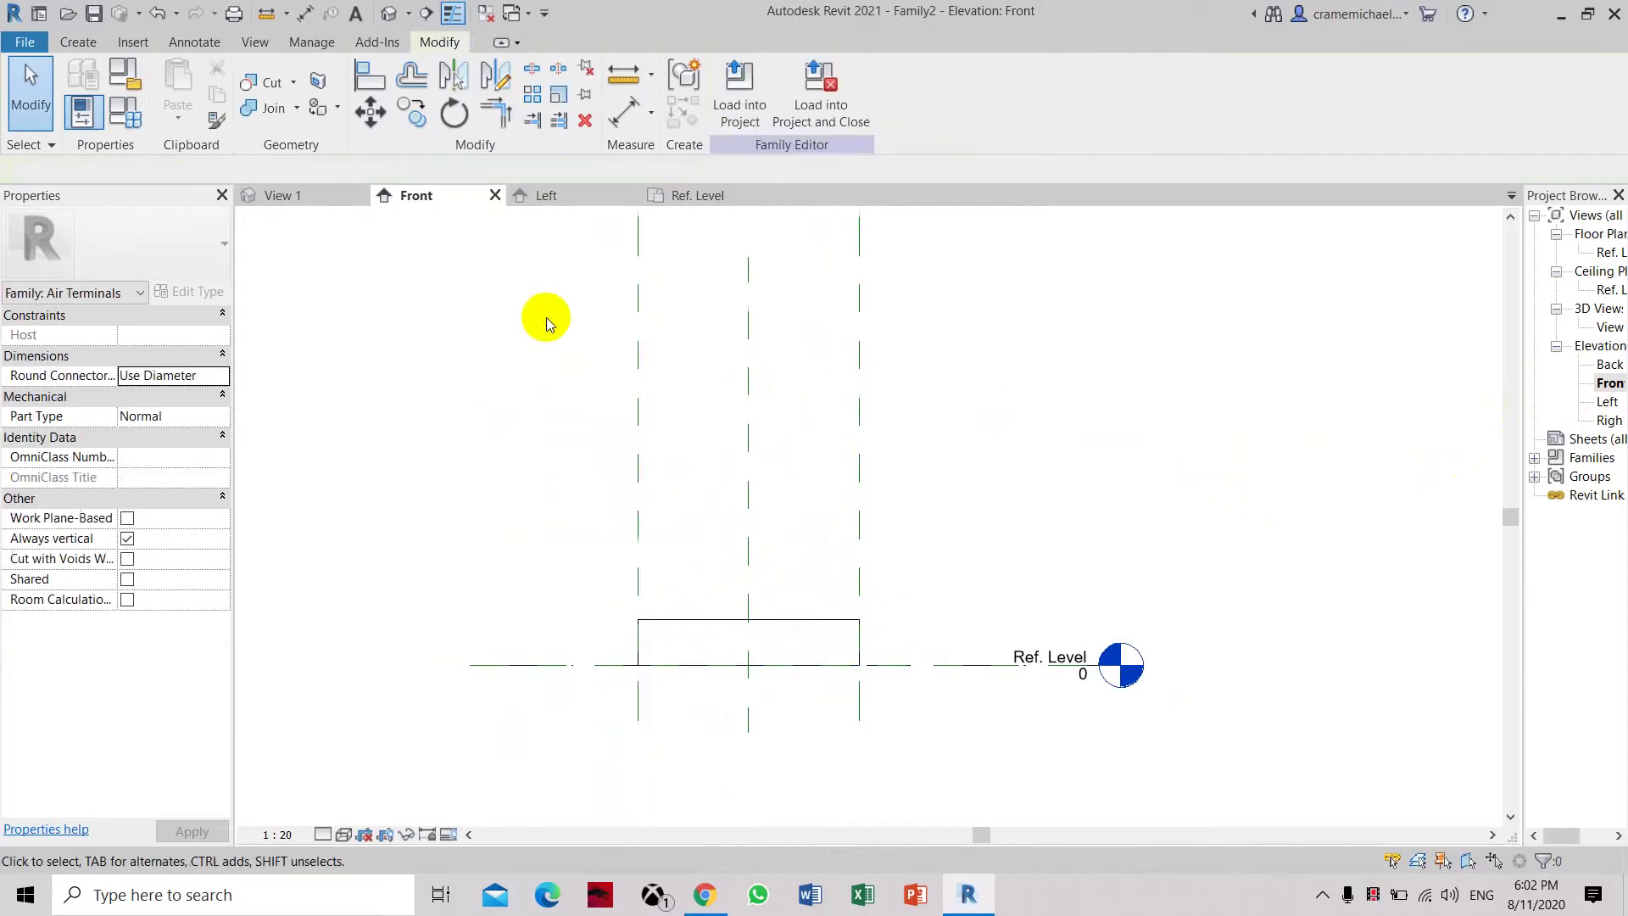
pyautogui.click(81, 46)
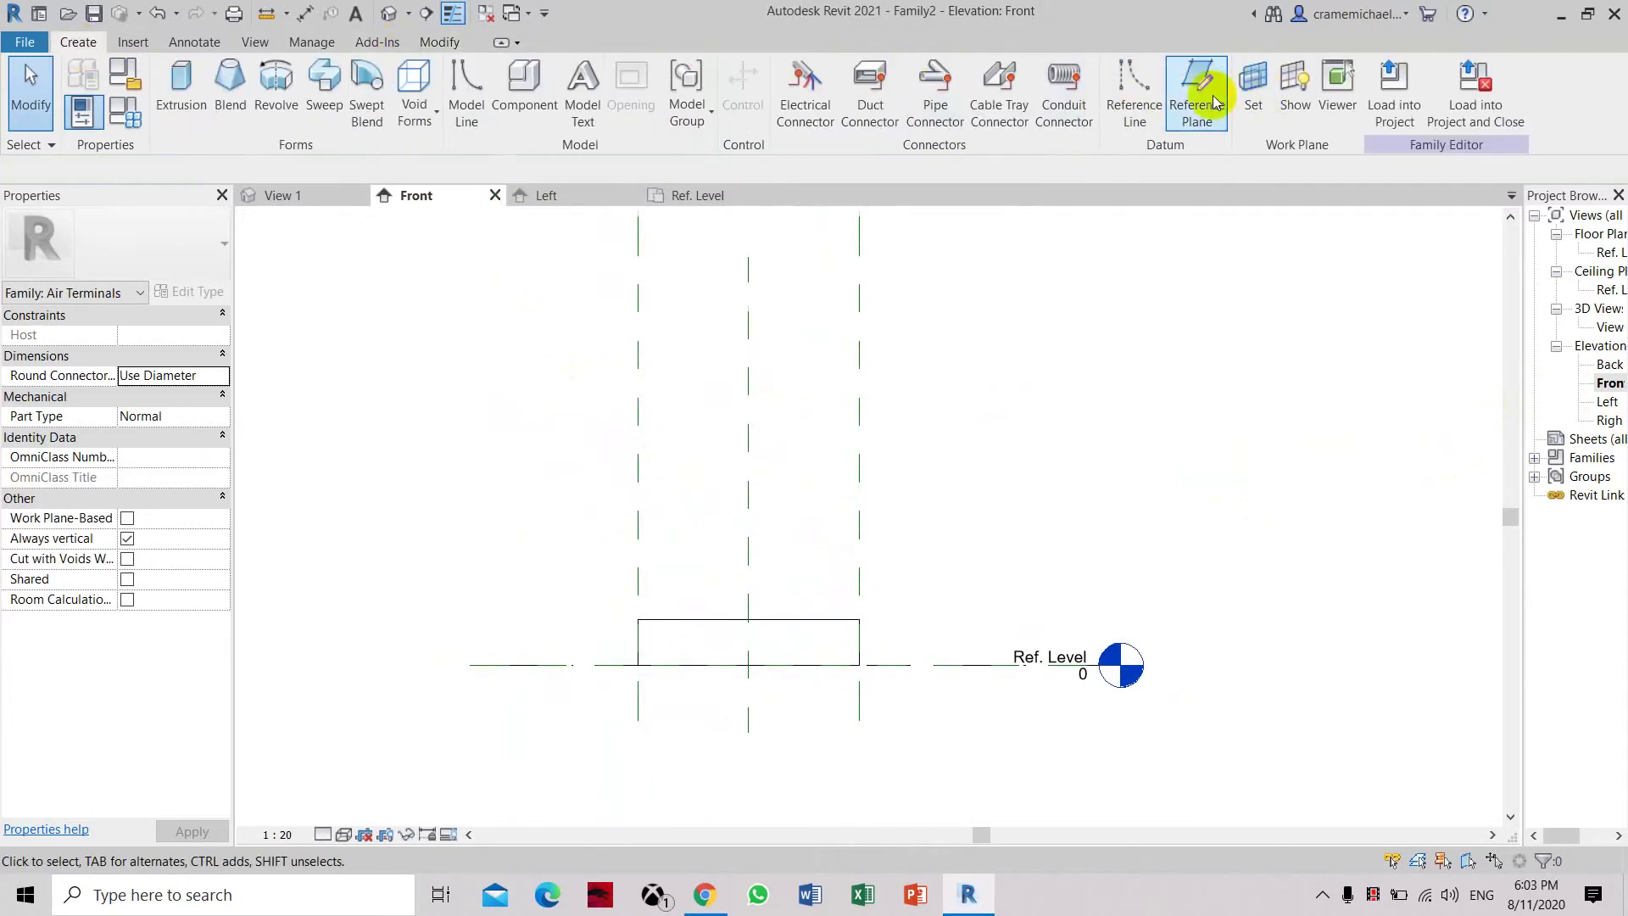
pyautogui.click(1197, 85)
pyautogui.click(465, 257)
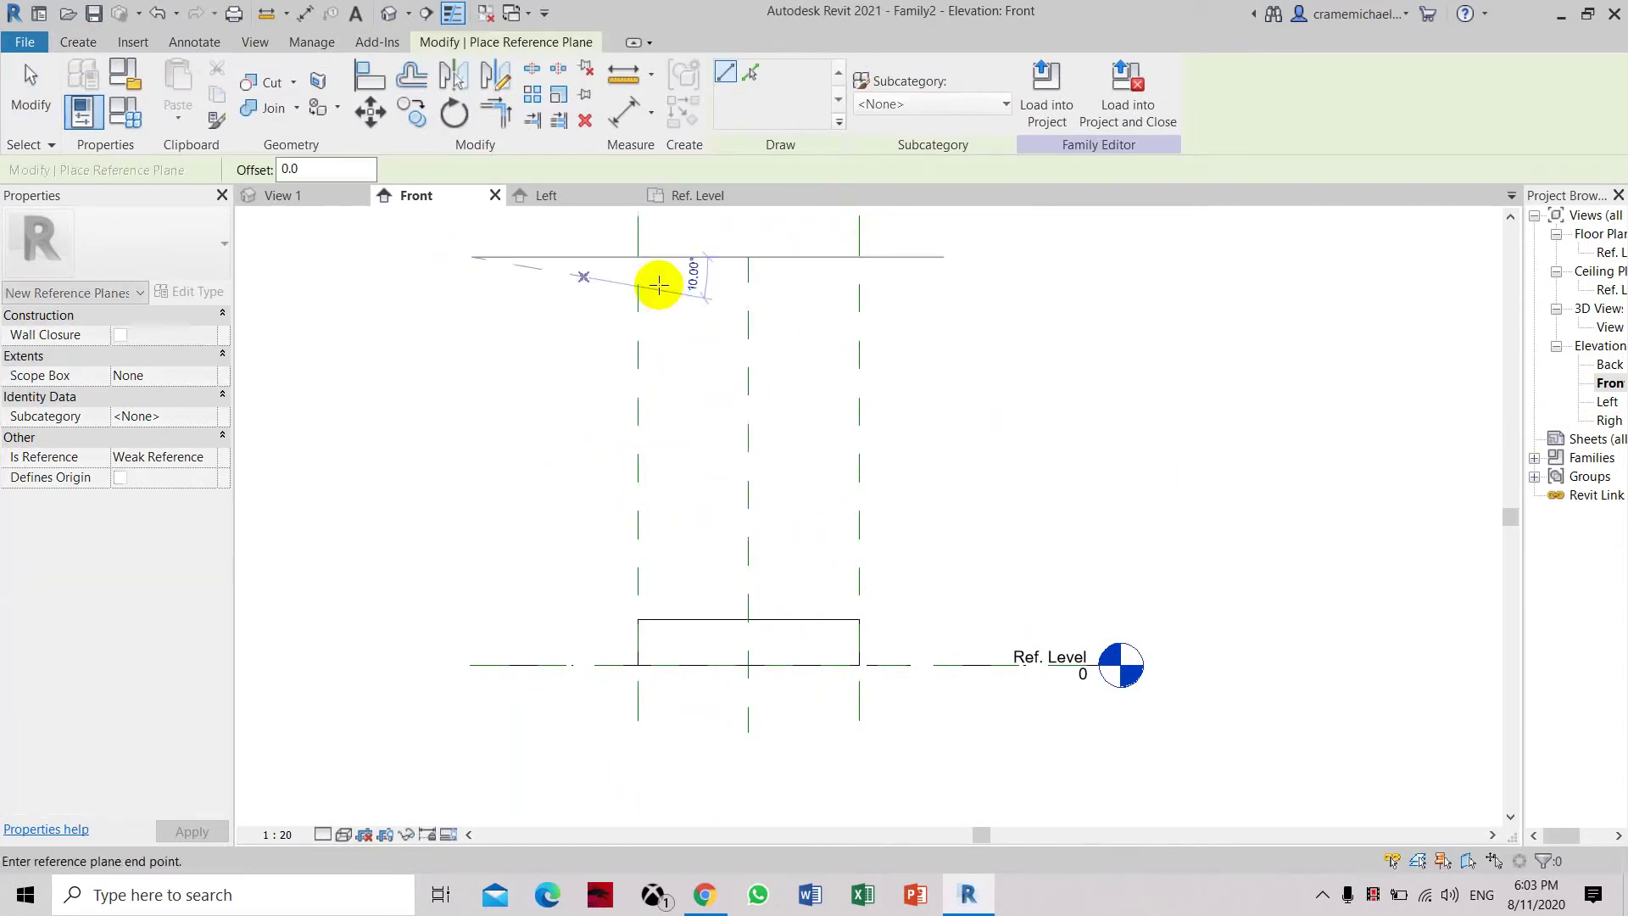
pyautogui.click(1052, 259)
pyautogui.press('Escape')
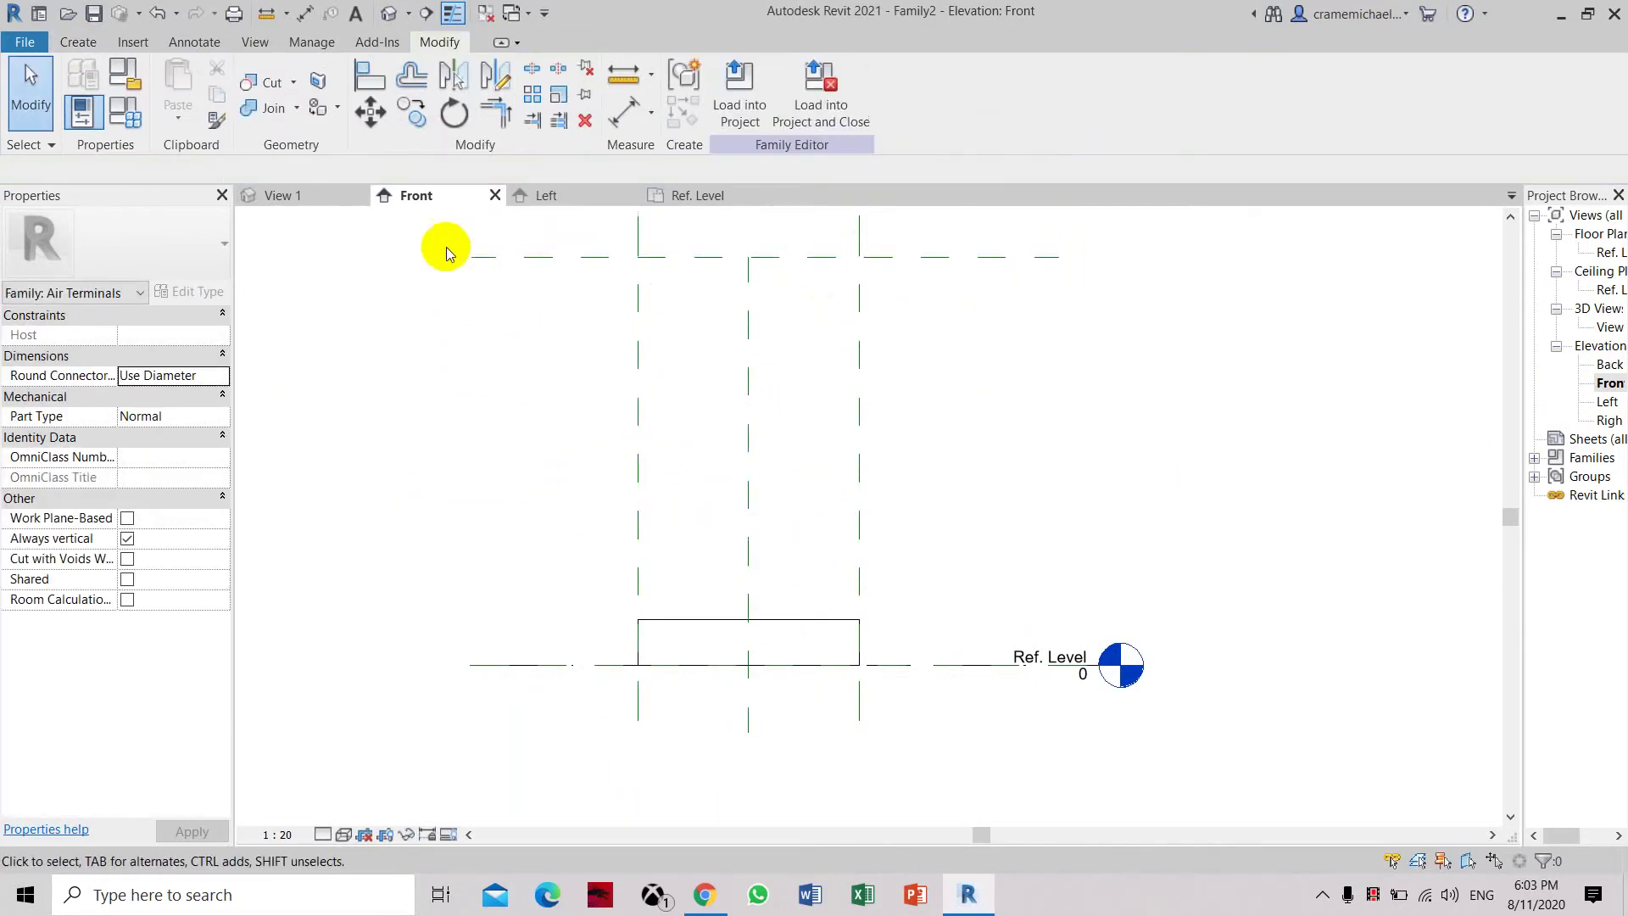
# Place an aligned dimension between the upper horizontal reference plane and the Ref. Level, left of the vertical reference planes
pyautogui.click(623, 112)
pyautogui.click(535, 258)
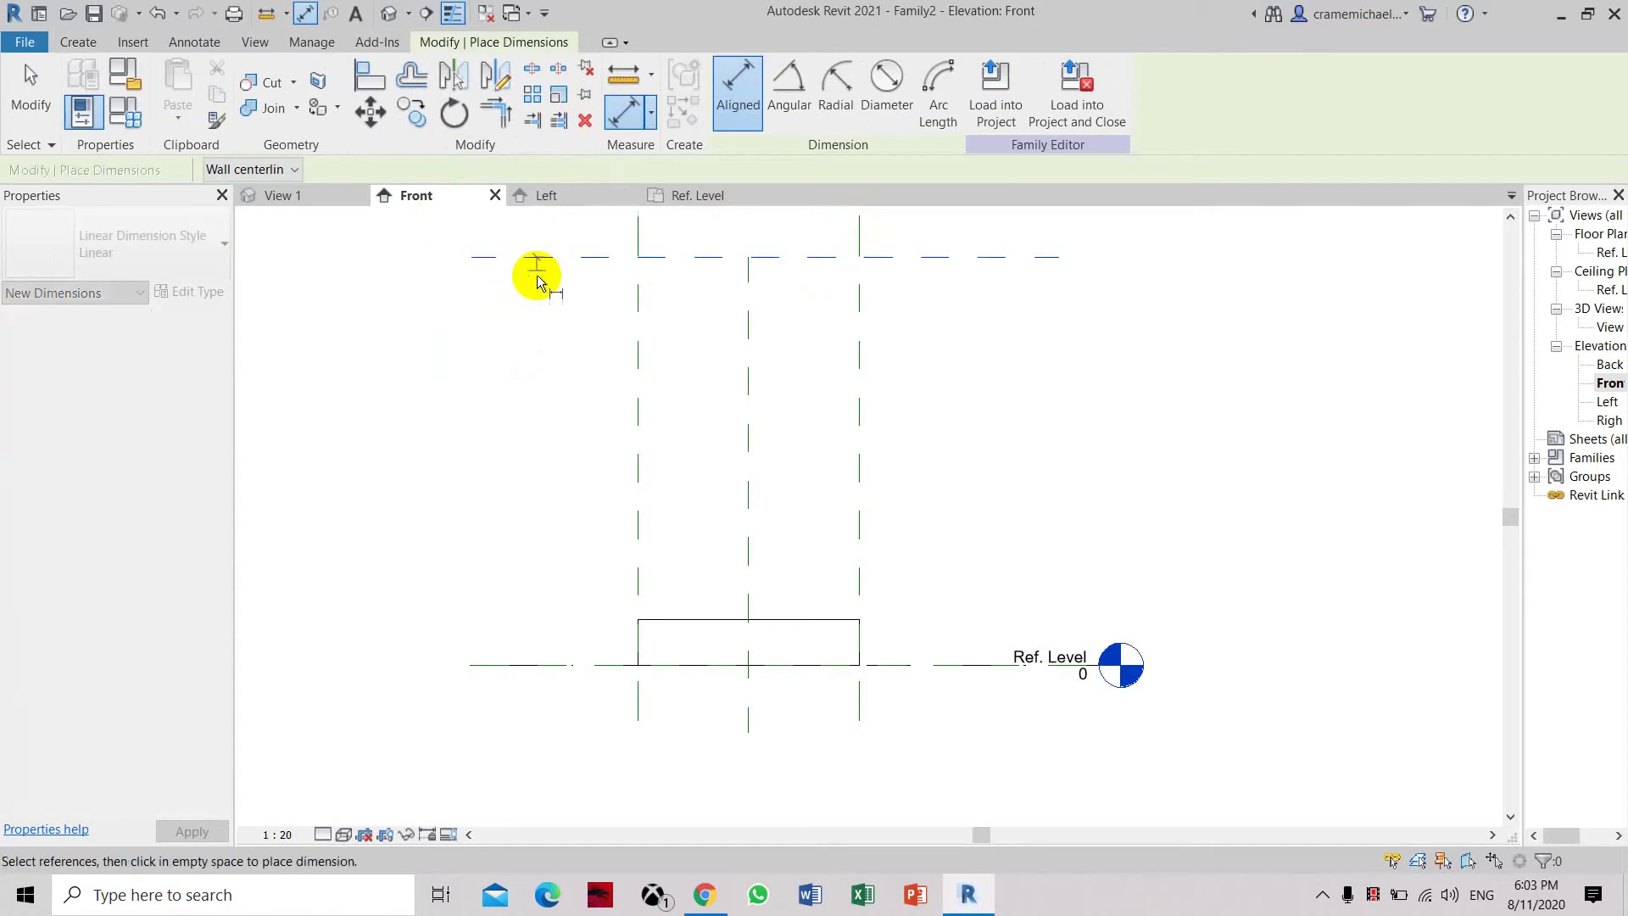
pyautogui.click(555, 644)
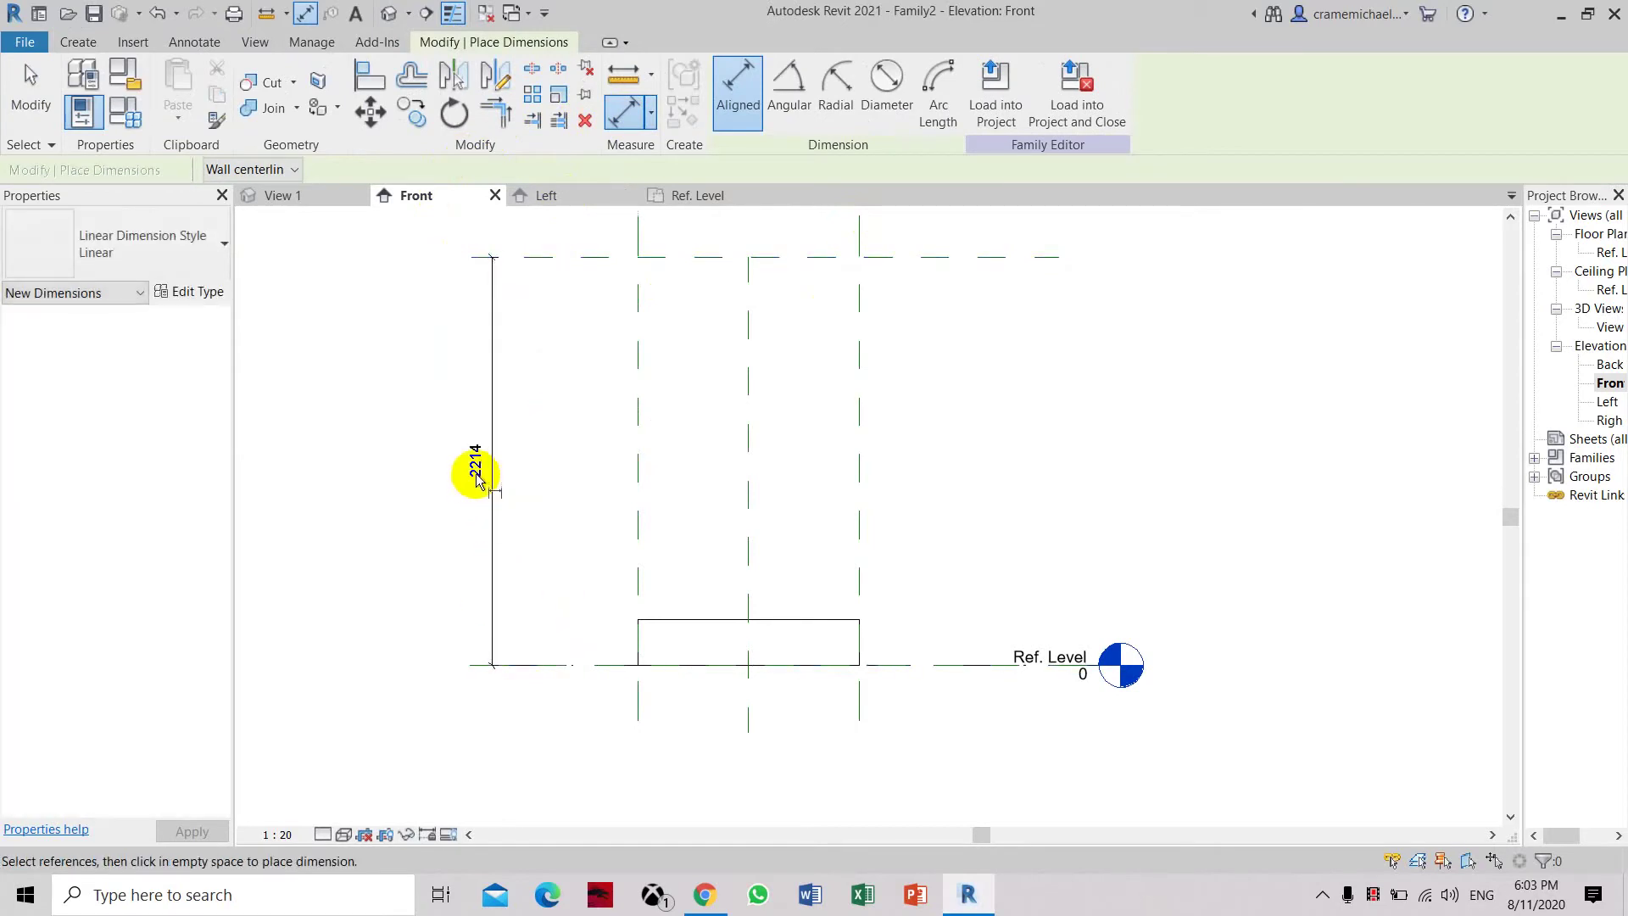
pyautogui.click(478, 477)
pyautogui.press('Escape')
# Label the vertical dimension with a new family type parameter named Offset, grouped under Dimensions
pyautogui.click(475, 462)
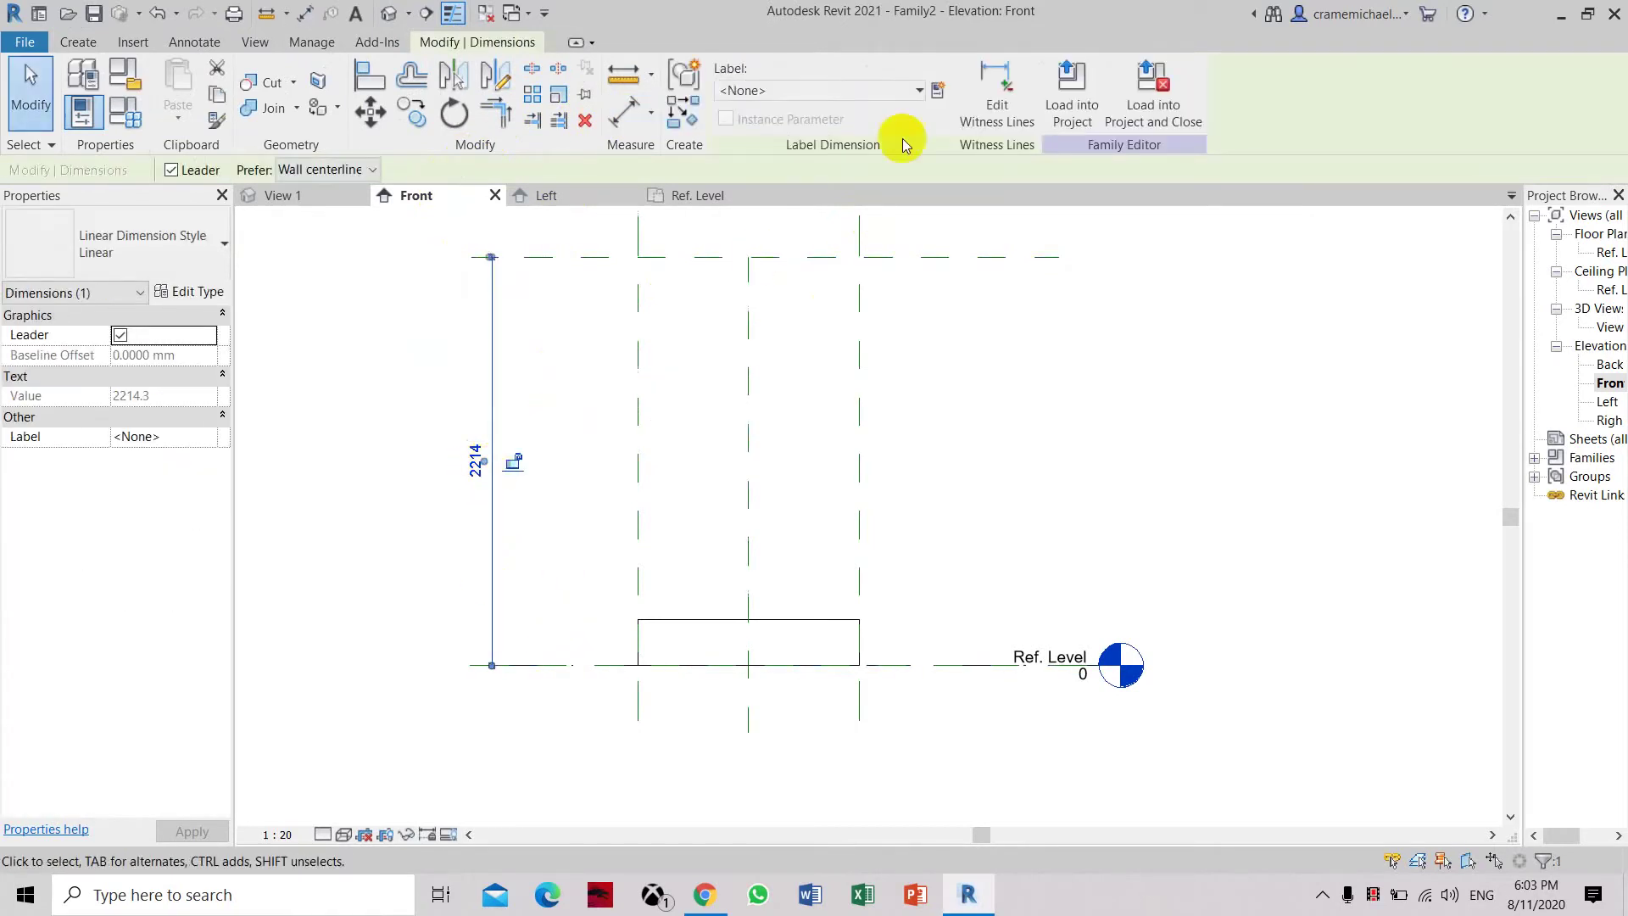
pyautogui.click(938, 91)
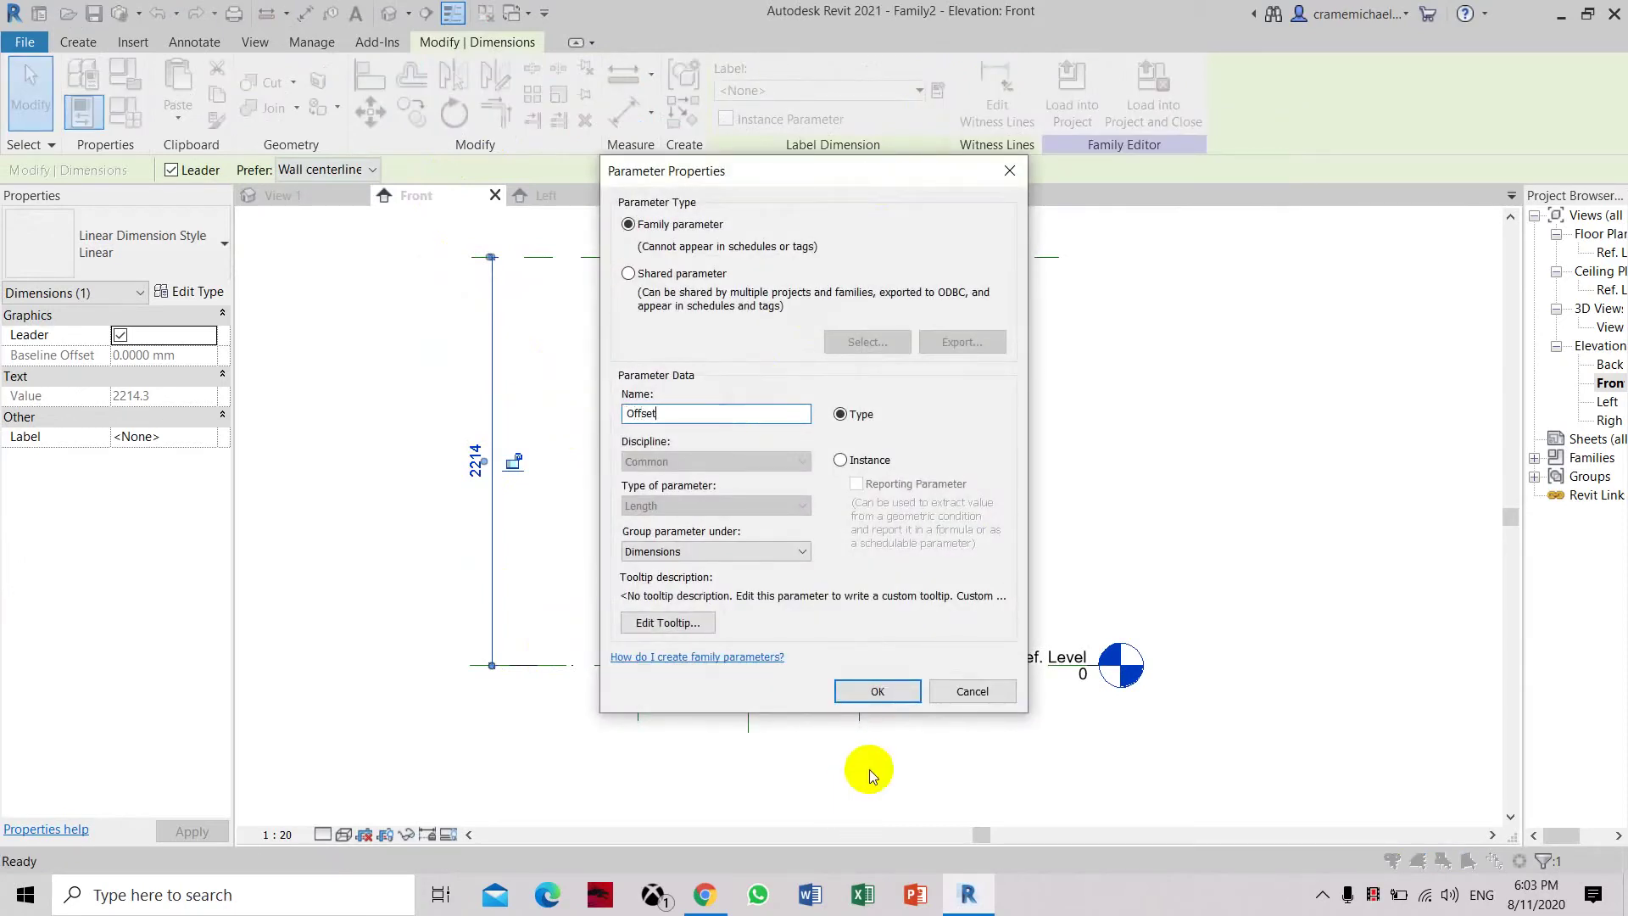
pyautogui.click(882, 691)
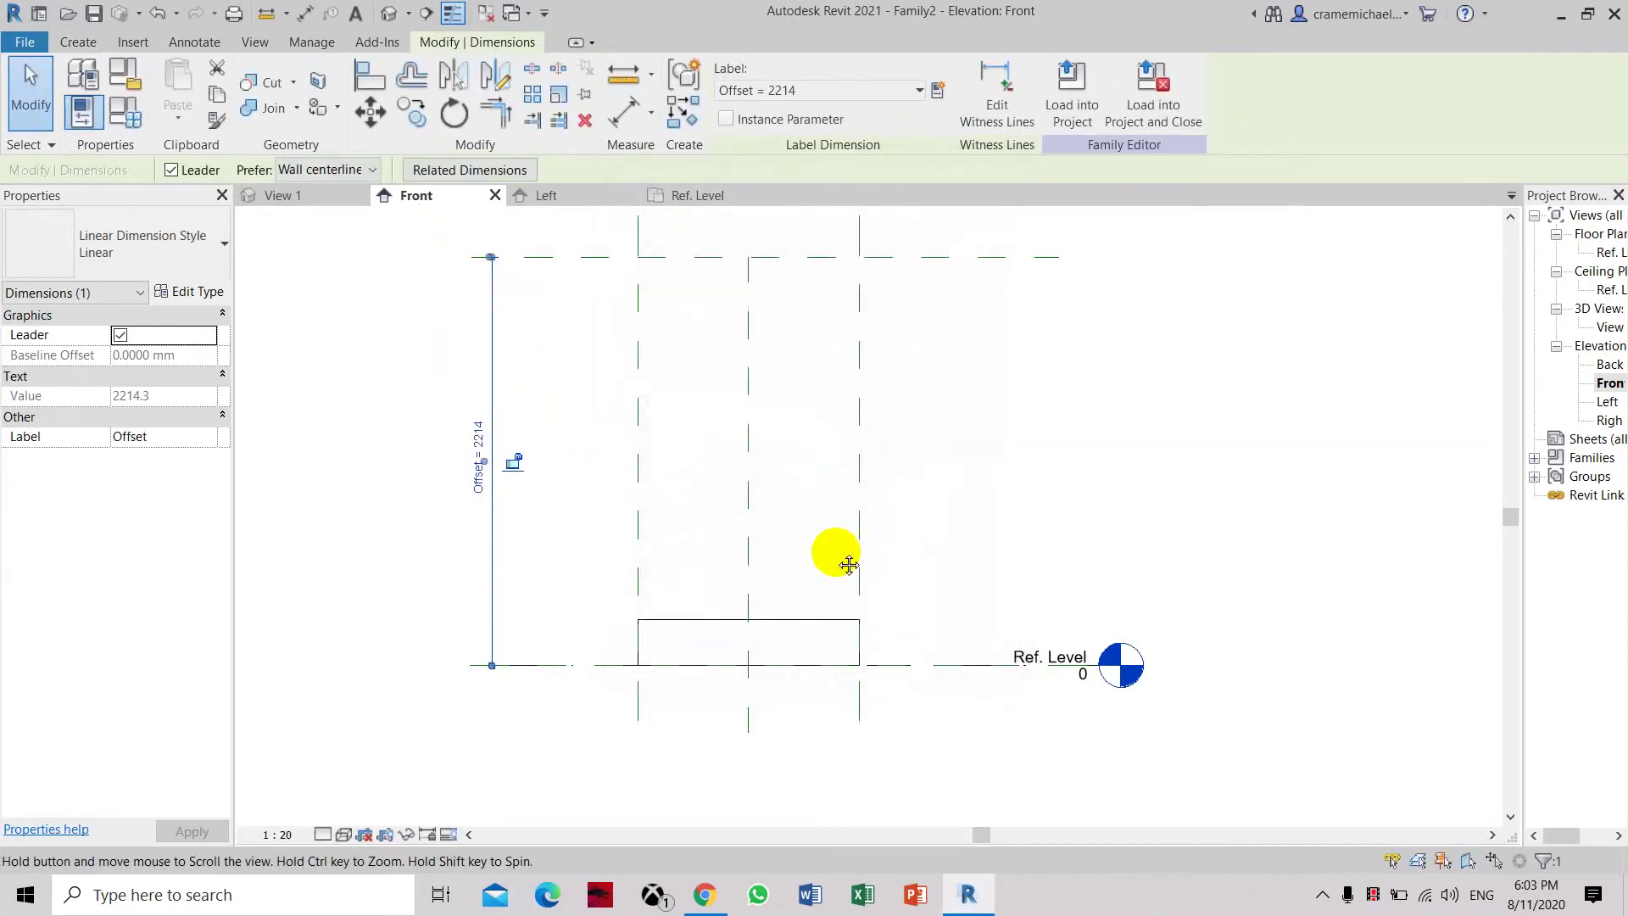
# Stretch the extrusion's top face and then its bottom face upward until the whole box sits just above the upper reference plane
pyautogui.moveTo(849, 565); pyautogui.dragTo(800, 618, button='middle')
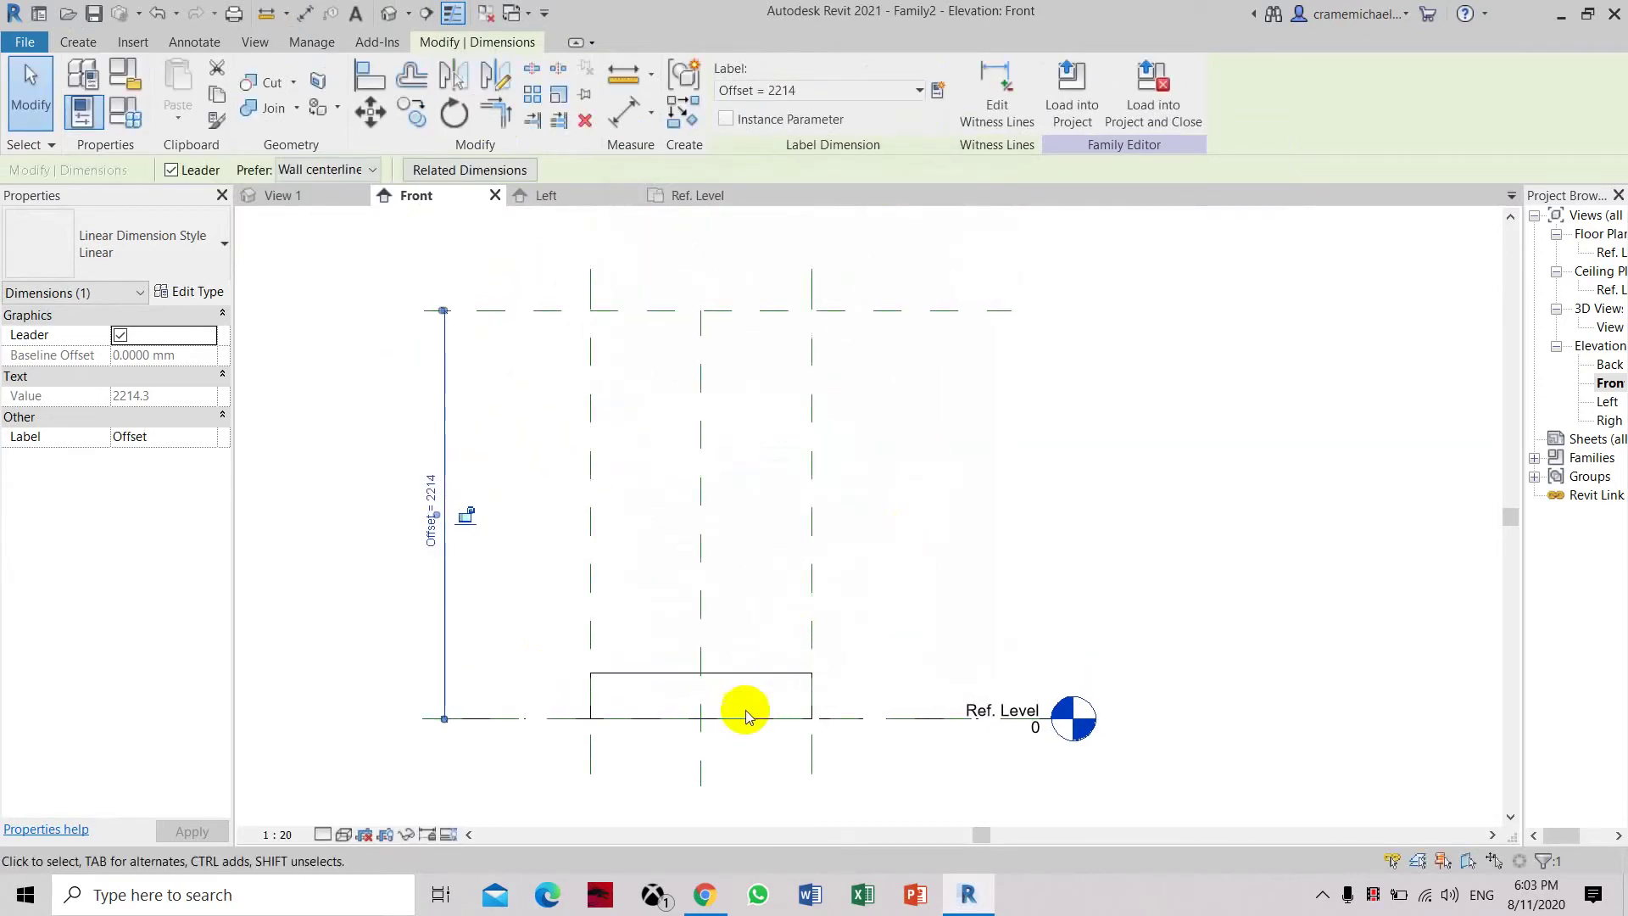
pyautogui.click(670, 673)
pyautogui.moveTo(709, 672); pyautogui.dragTo(704, 242)
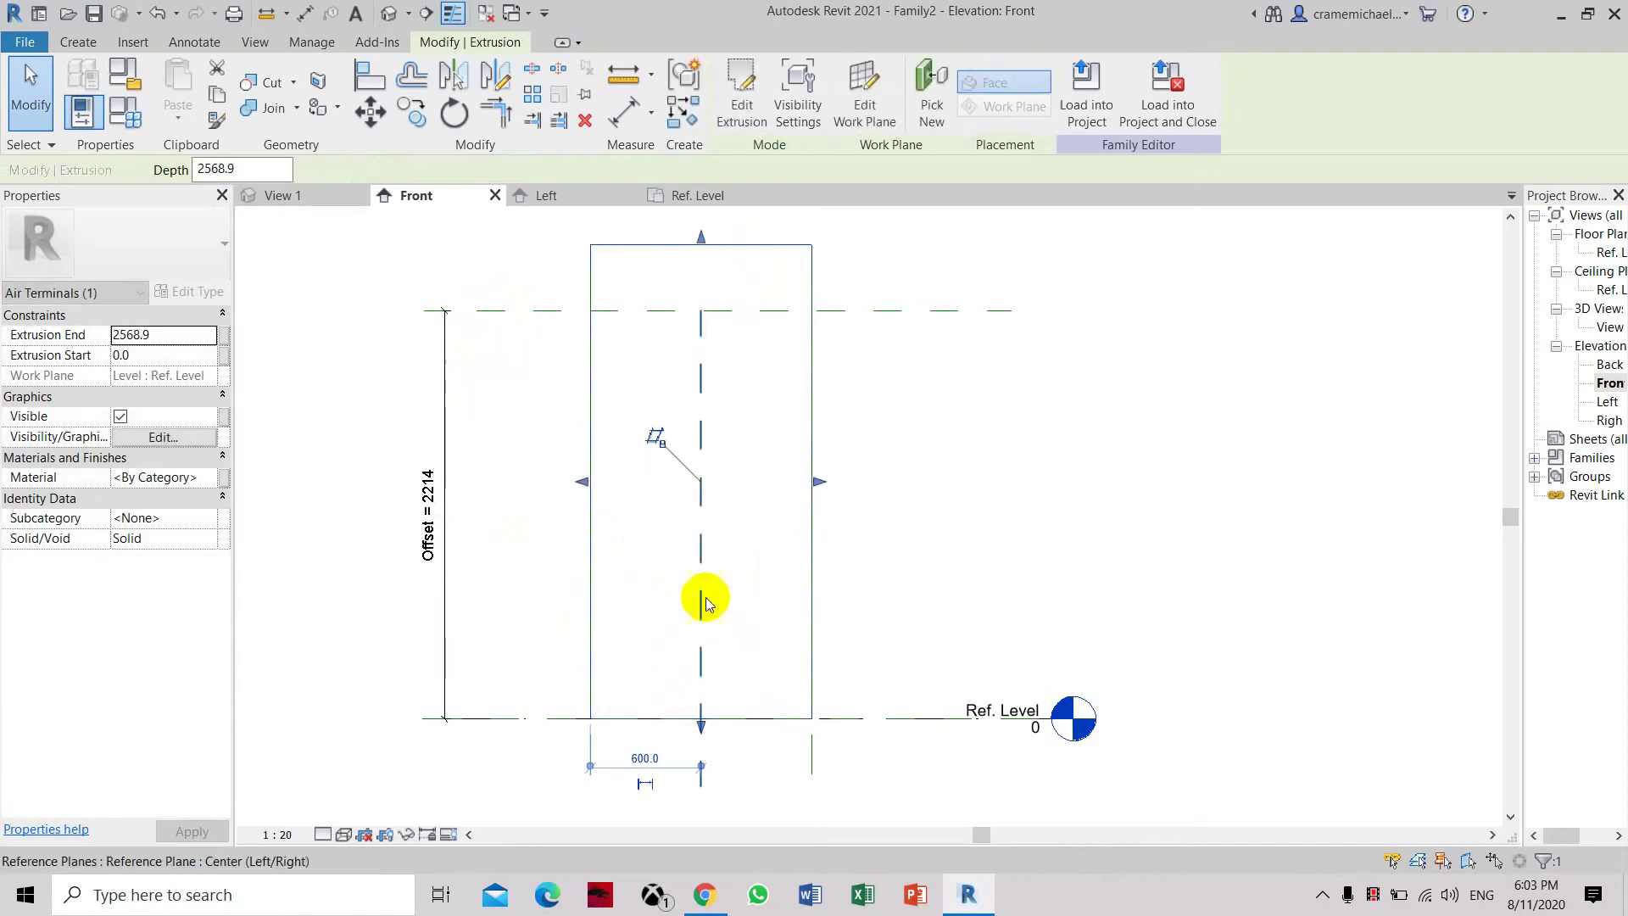
pyautogui.moveTo(701, 722); pyautogui.dragTo(721, 284)
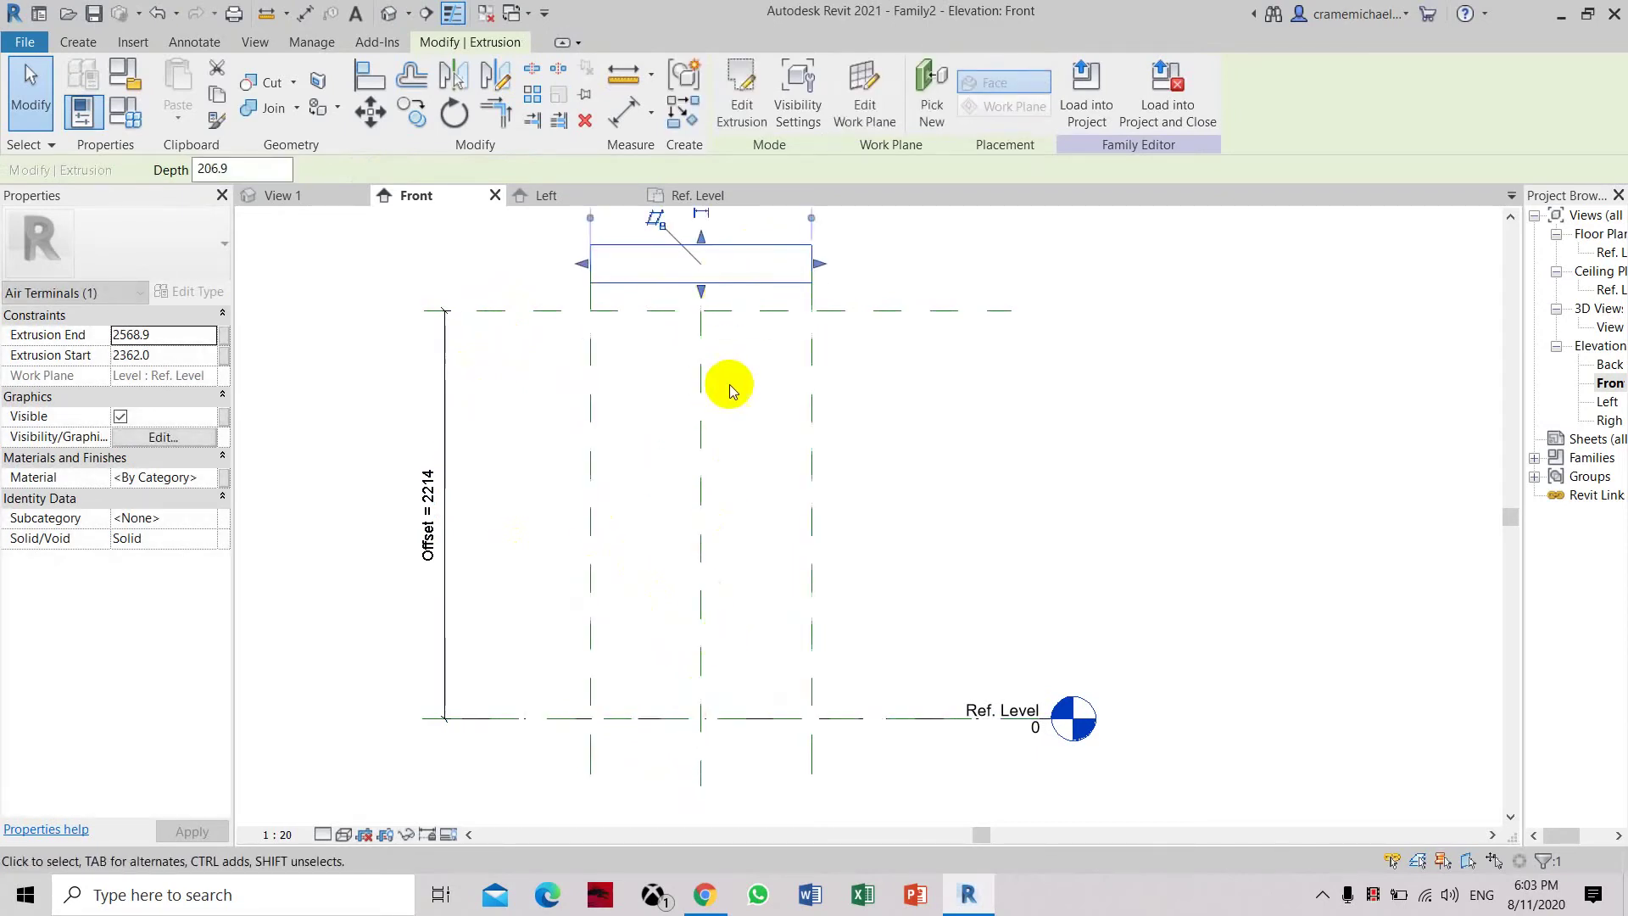
# Align the extrusion's bottom face to the upper horizontal reference plane and lock the alignment
pyautogui.scroll(2, 727, 382)
pyautogui.moveTo(708, 373); pyautogui.dragTo(795, 538, button='middle')
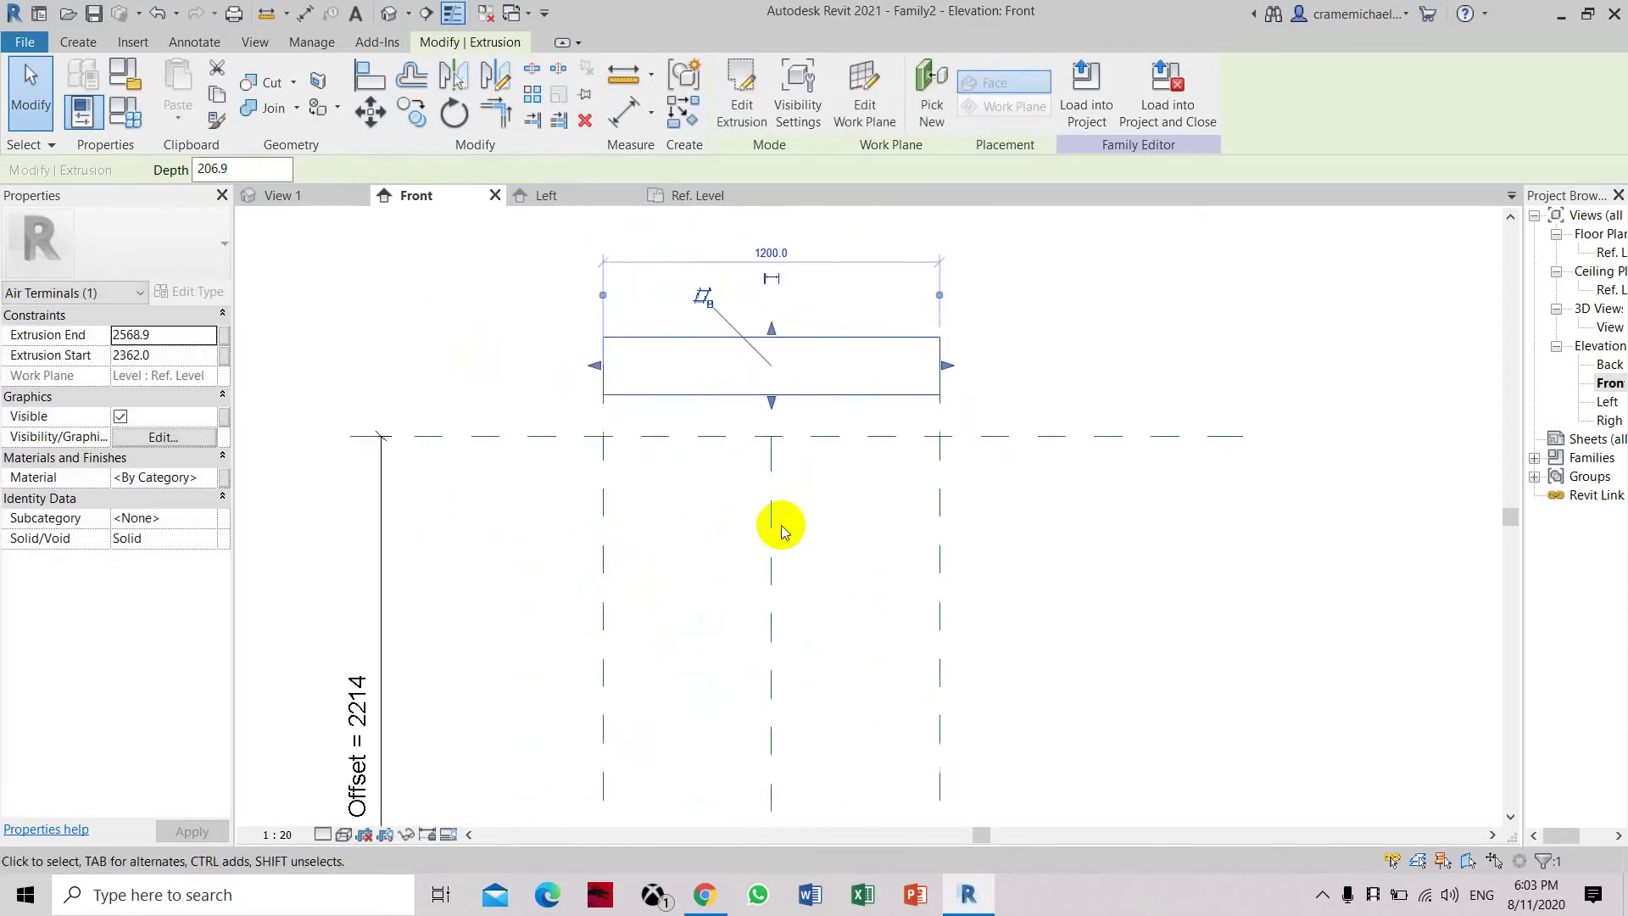
pyautogui.click(369, 77)
pyautogui.click(508, 438)
pyautogui.click(709, 396)
pyautogui.scroll(2, 593, 455)
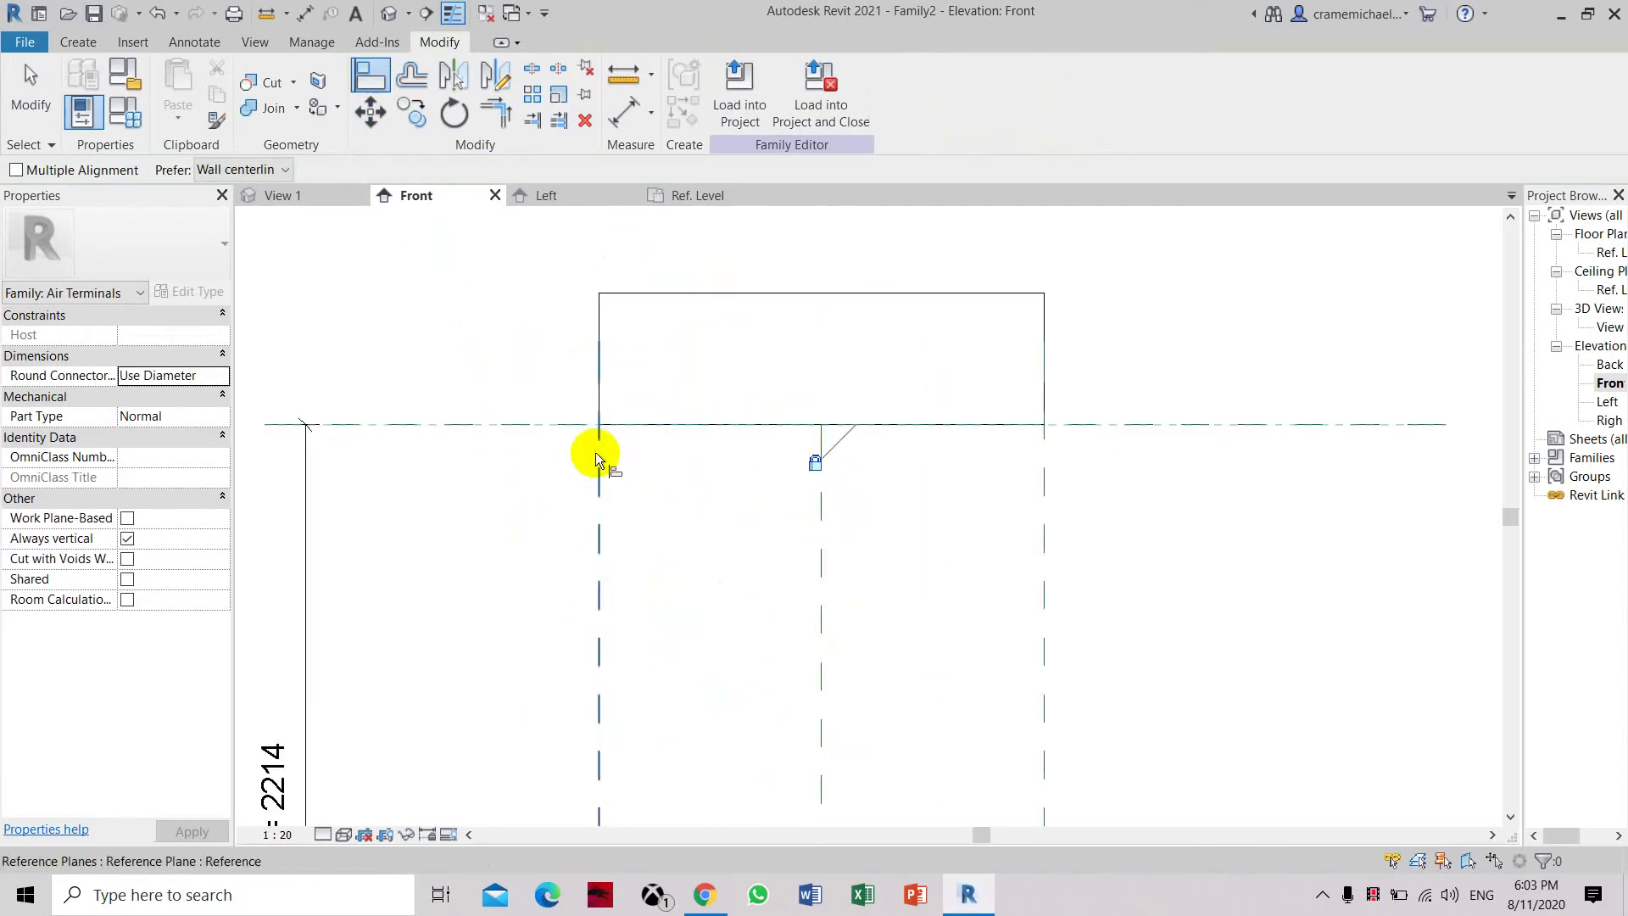
pyautogui.moveTo(592, 455); pyautogui.dragTo(603, 380, button='middle')
pyautogui.press('Escape')
pyautogui.press('Escape')
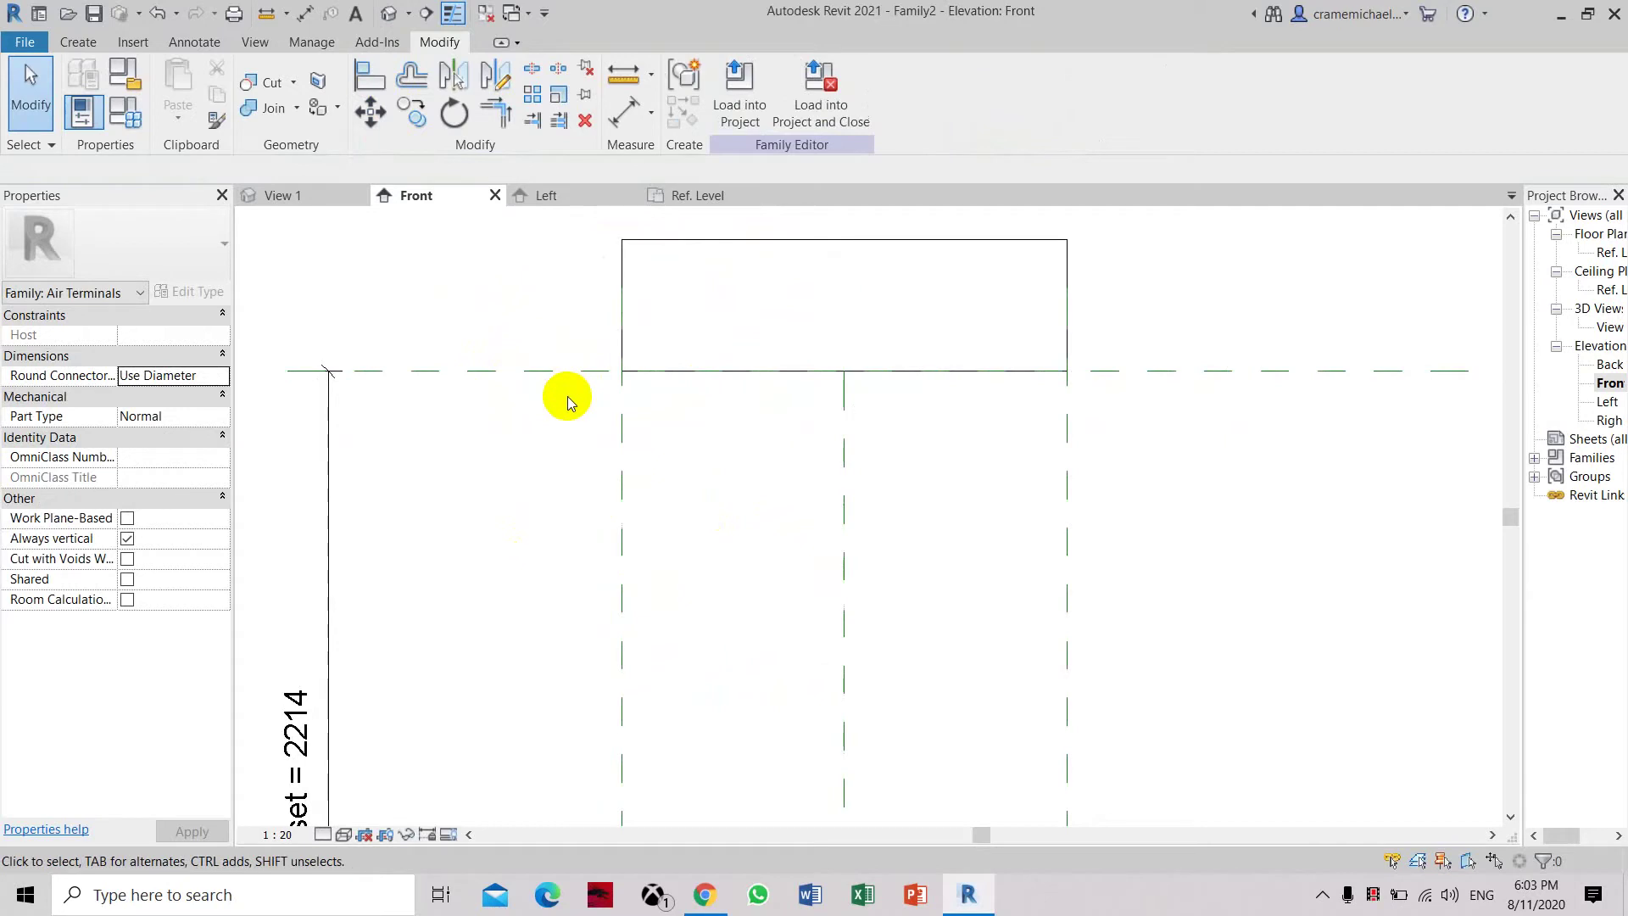
# Draw a second horizontal reference plane about 52 mm above the existing upper one, crossing the extrusion
pyautogui.scroll(-2, 567, 403)
pyautogui.scroll(-1, 567, 403)
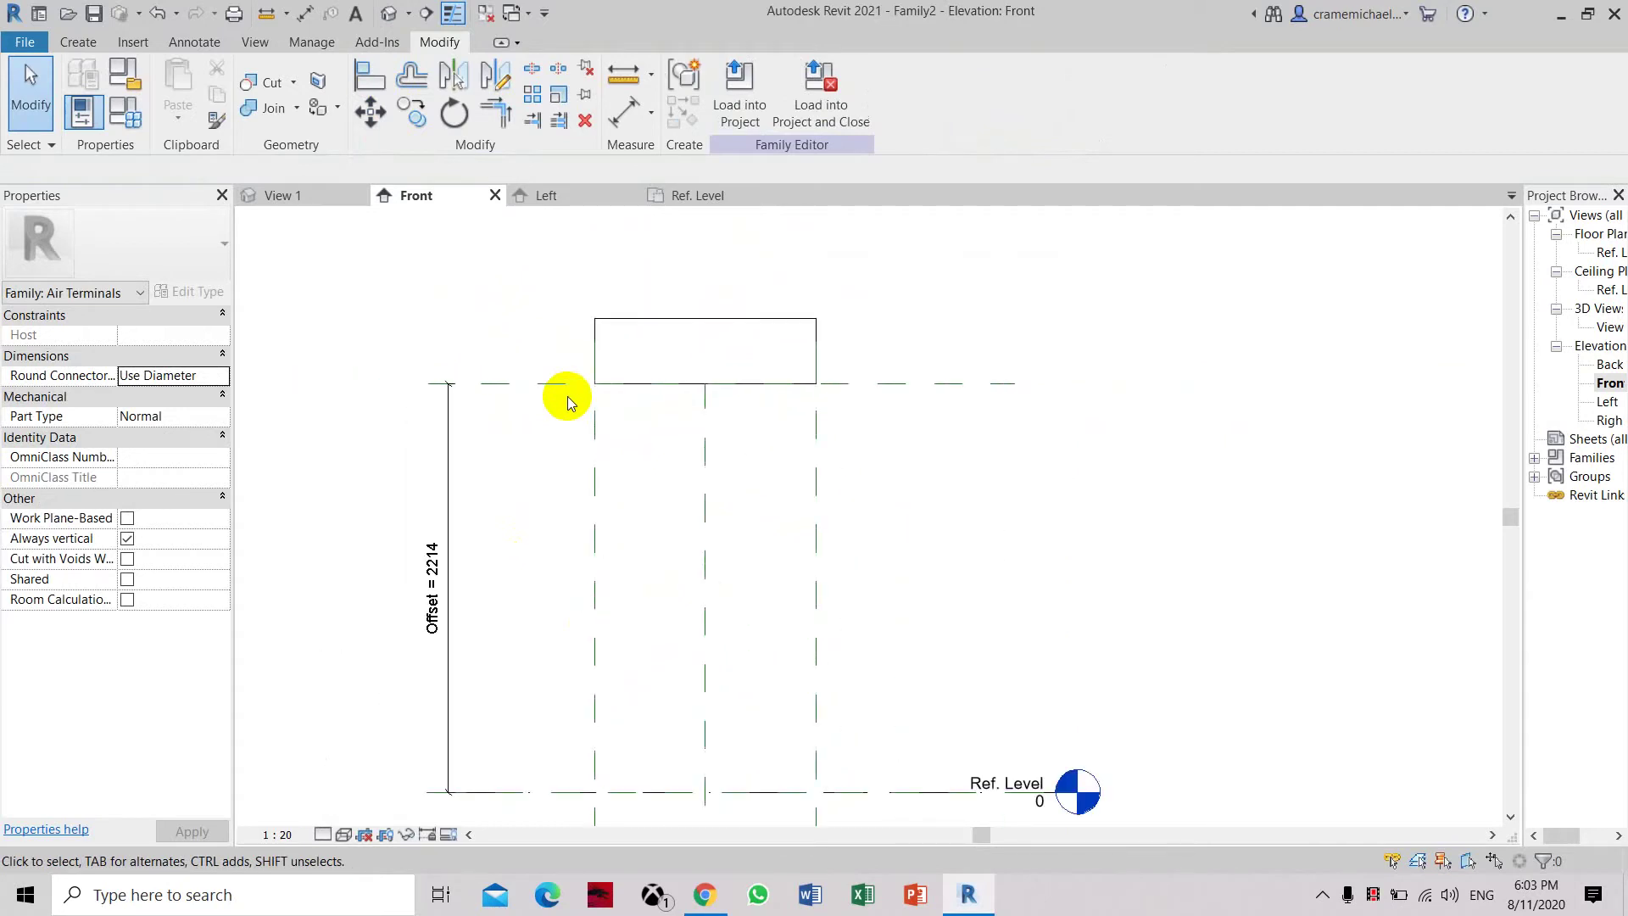
pyautogui.scroll(4, 568, 403)
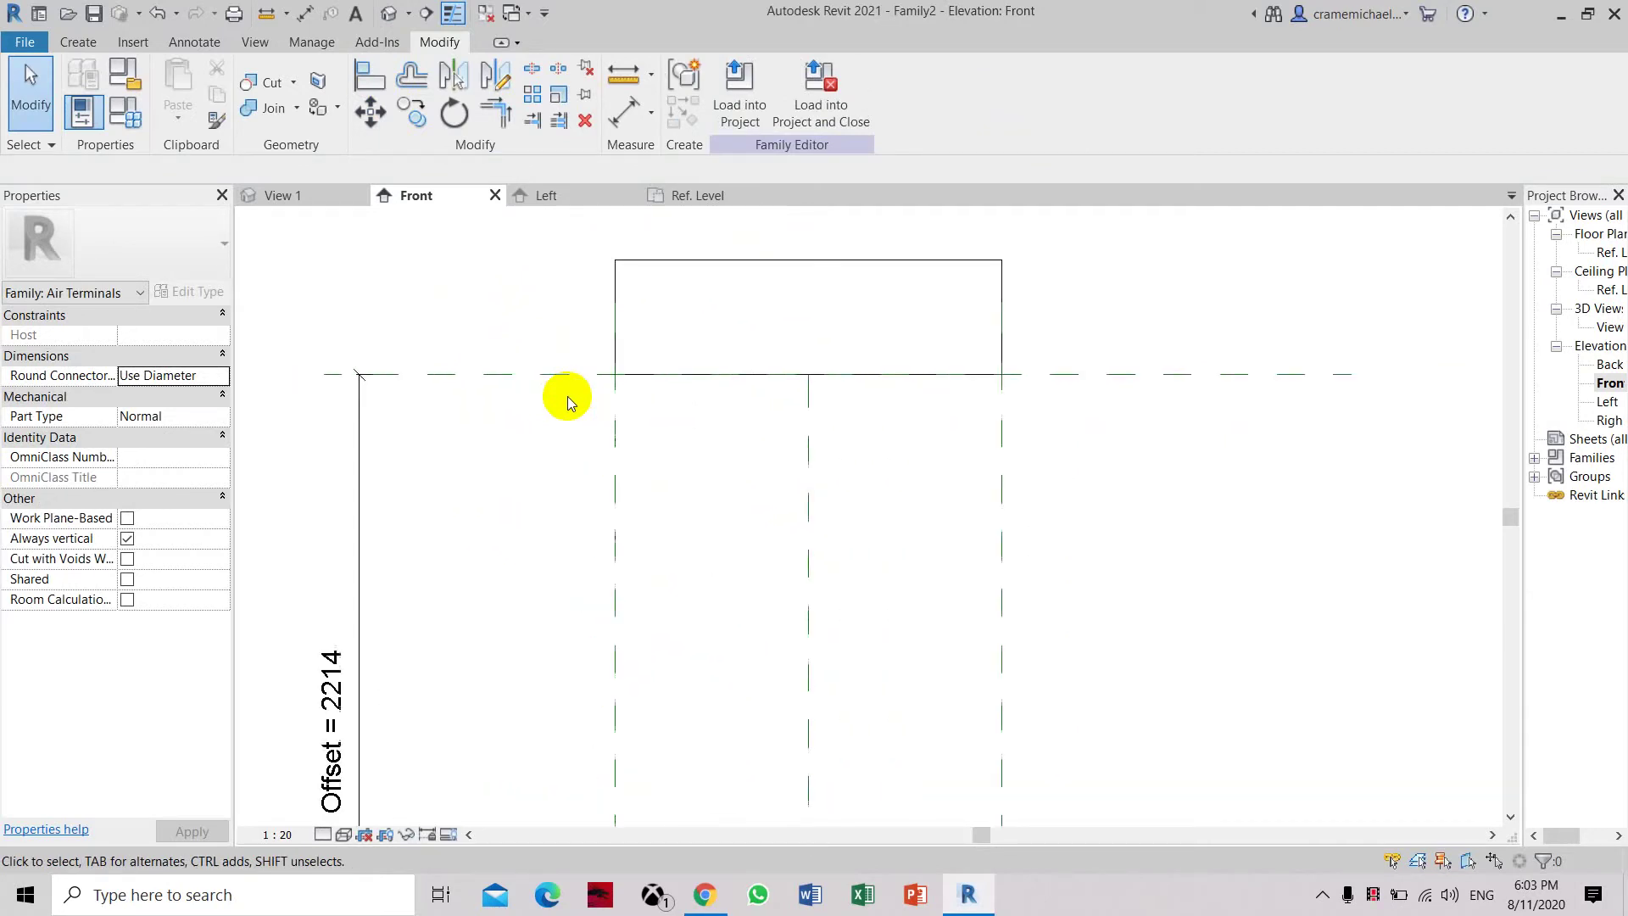
pyautogui.scroll(-3, 567, 403)
pyautogui.moveTo(571, 456); pyautogui.dragTo(590, 386, button='middle')
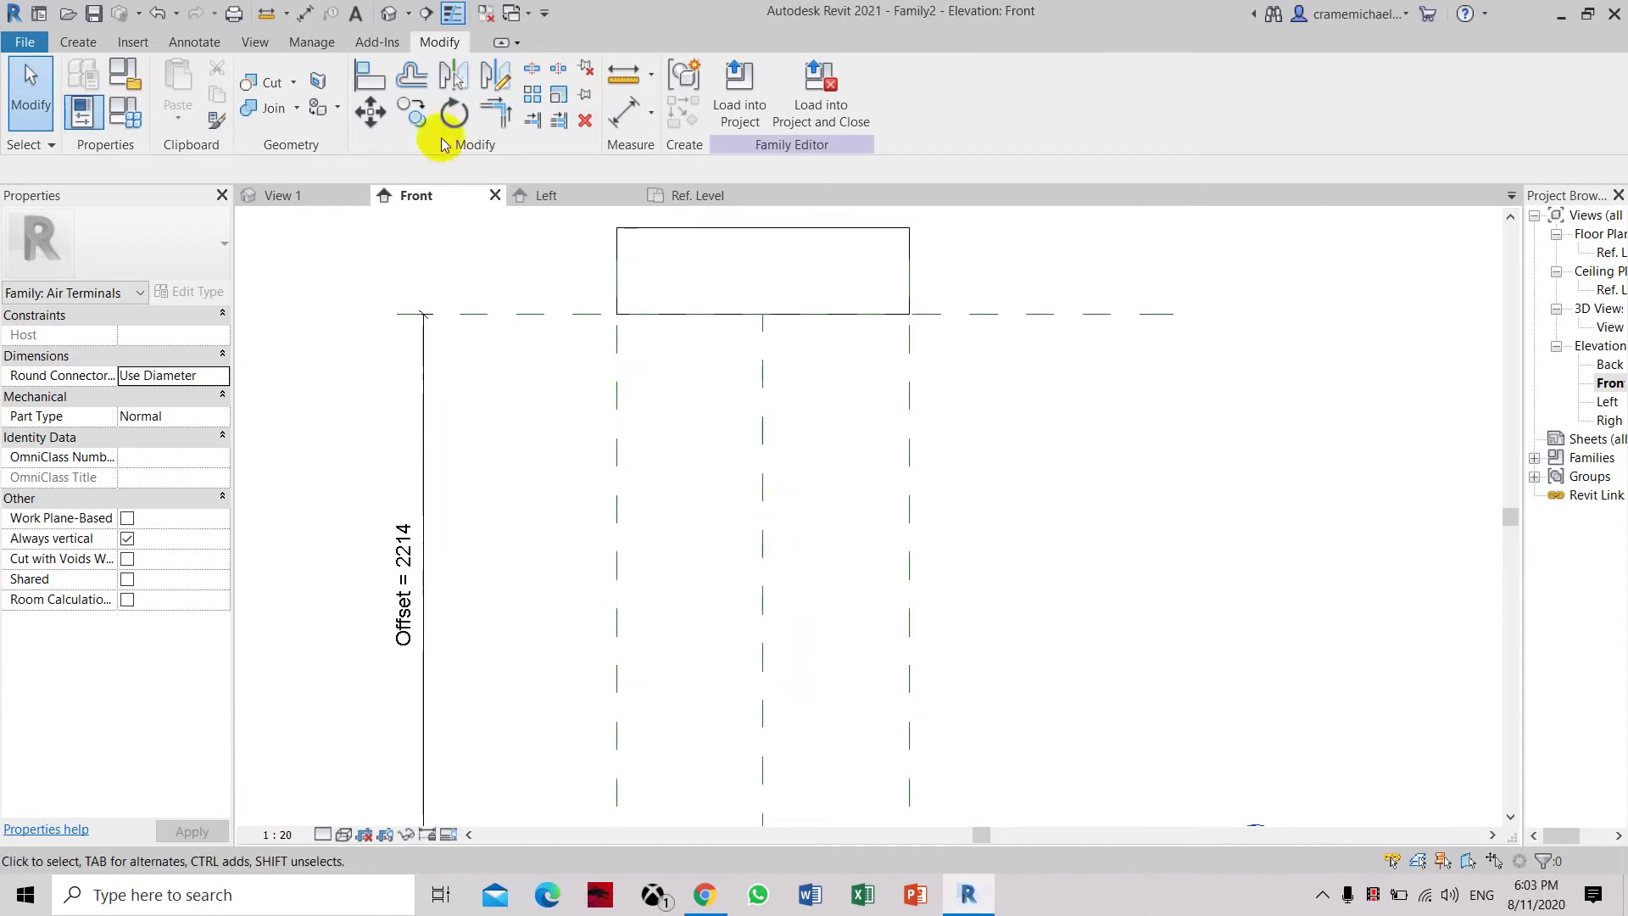
pyautogui.click(76, 42)
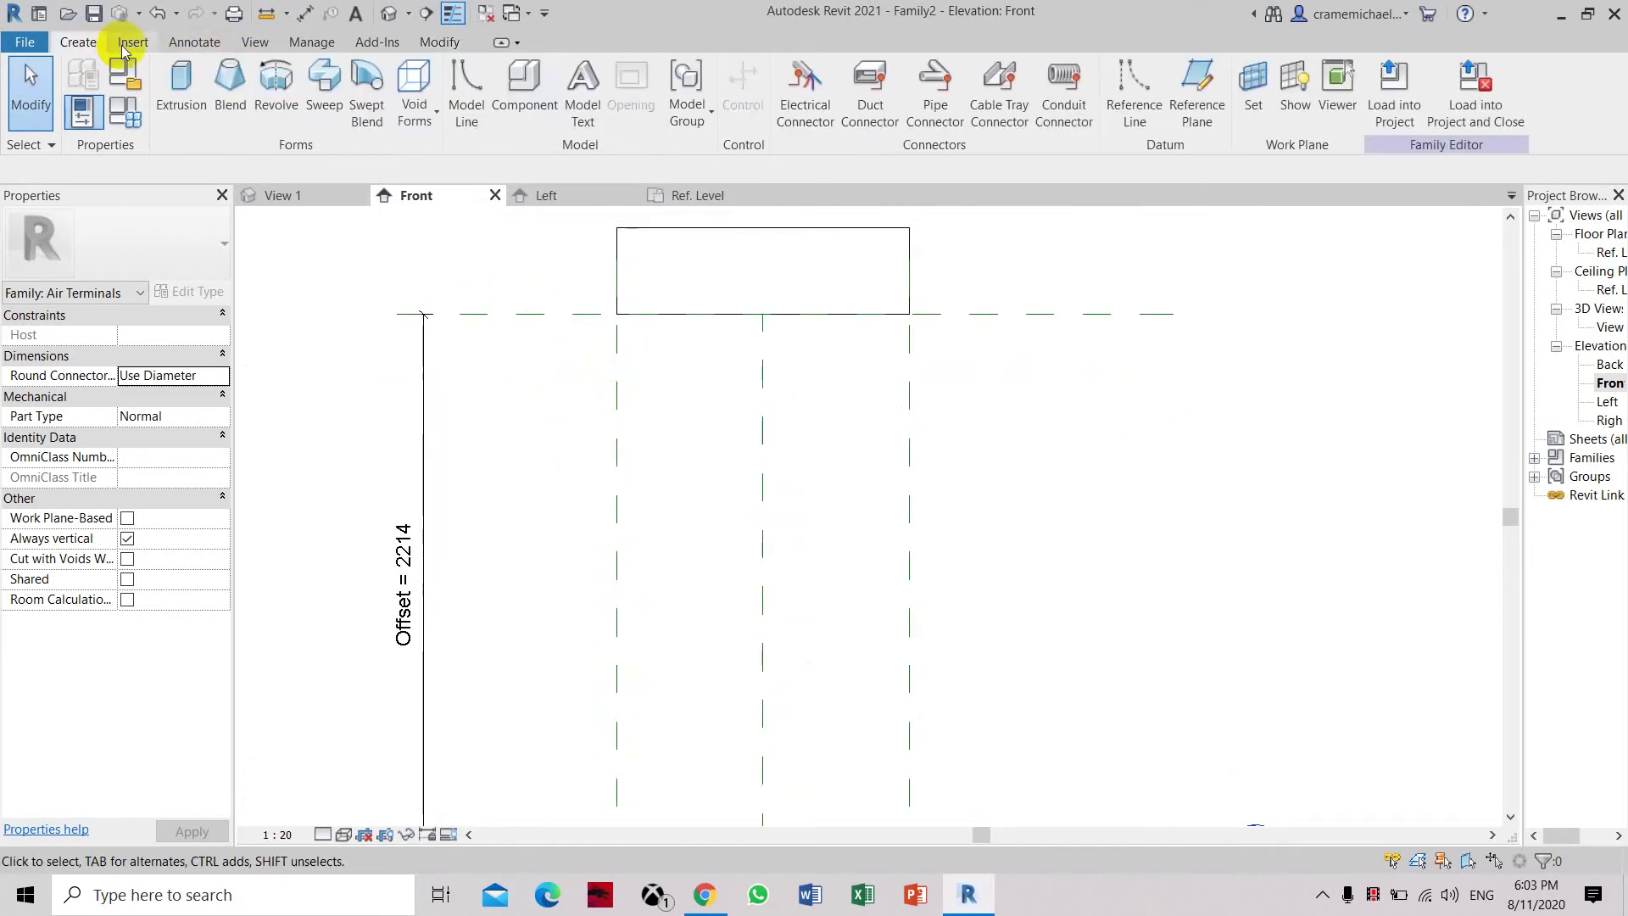
pyautogui.click(1195, 78)
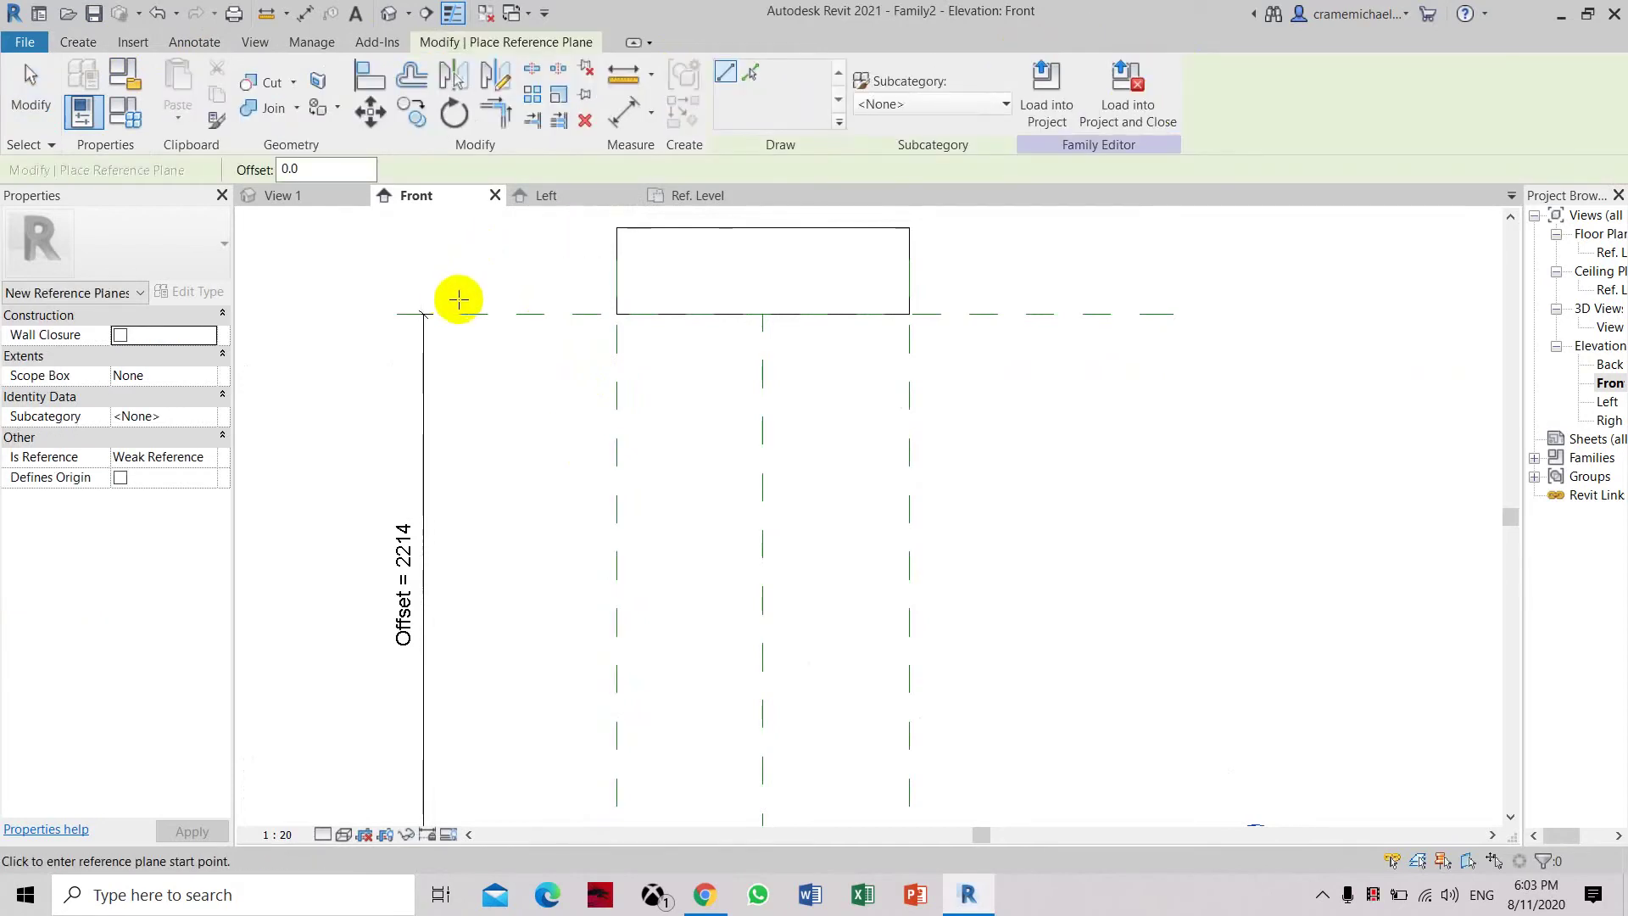
pyautogui.click(463, 302)
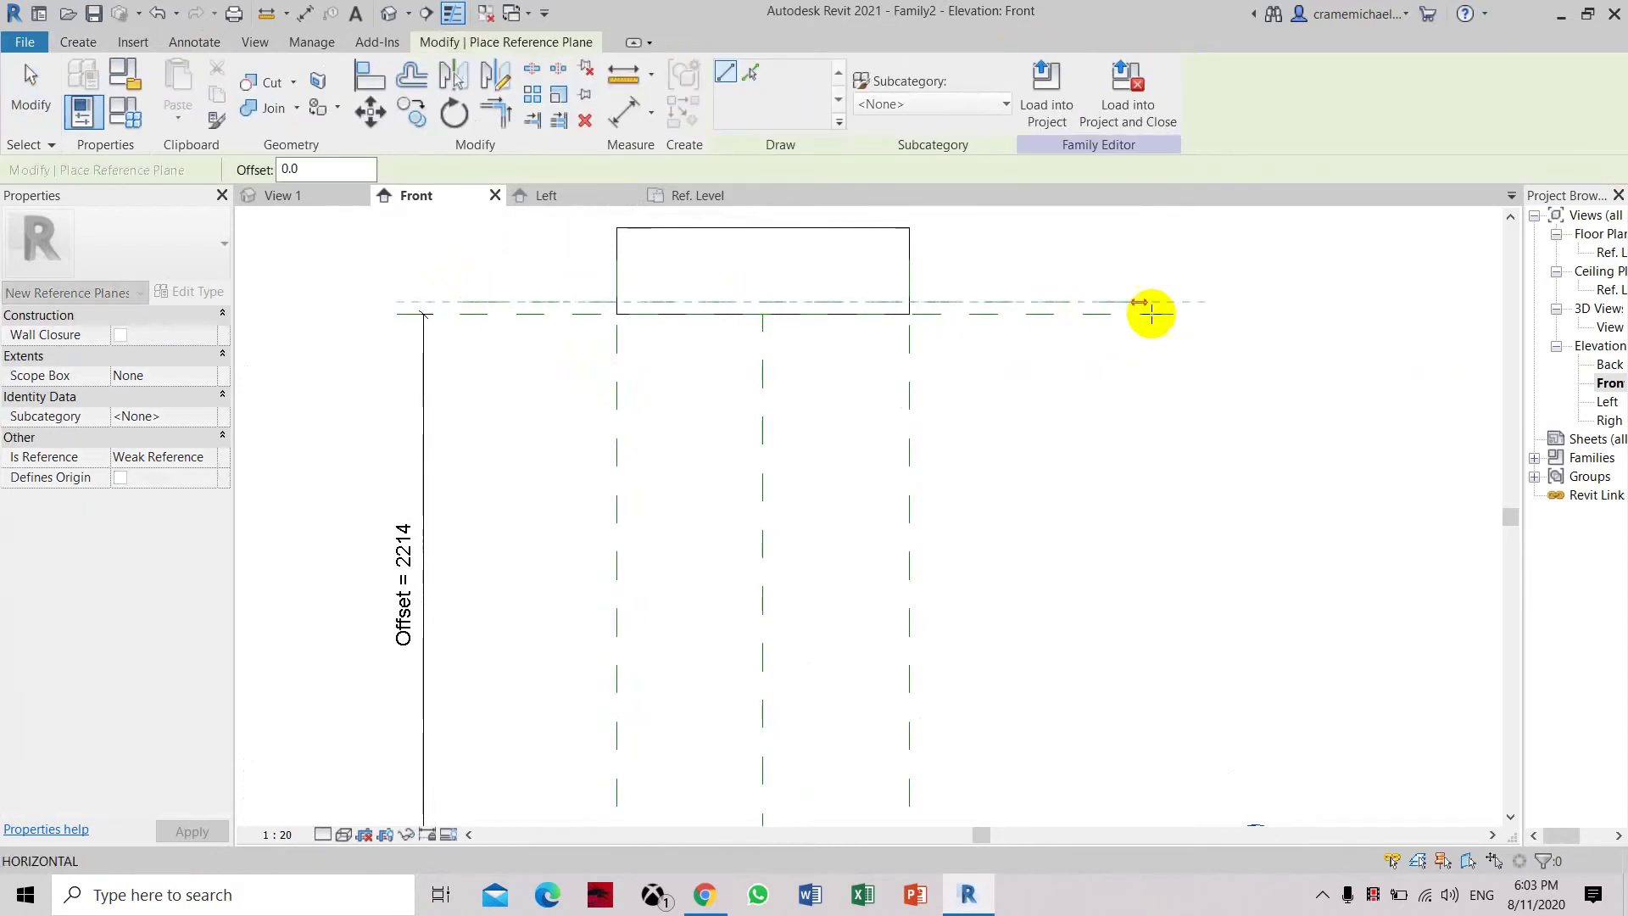
pyautogui.click(1185, 302)
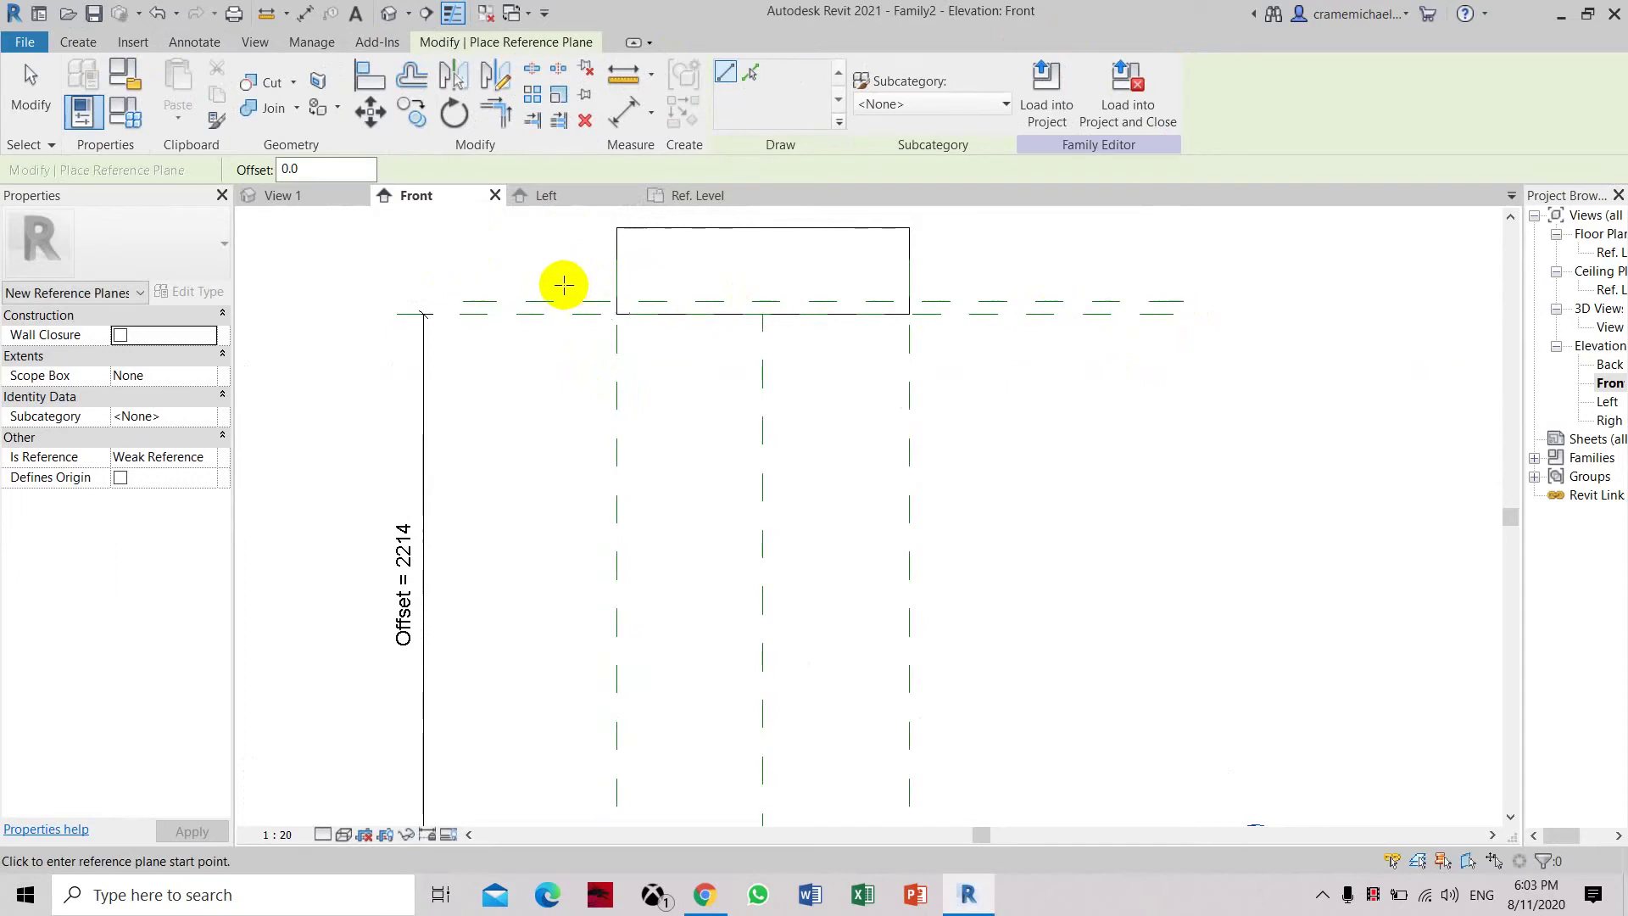
pyautogui.press('Escape')
# Place an aligned dimension between the two closely spaced horizontal reference planes
pyautogui.scroll(2, 563, 271)
pyautogui.click(616, 119)
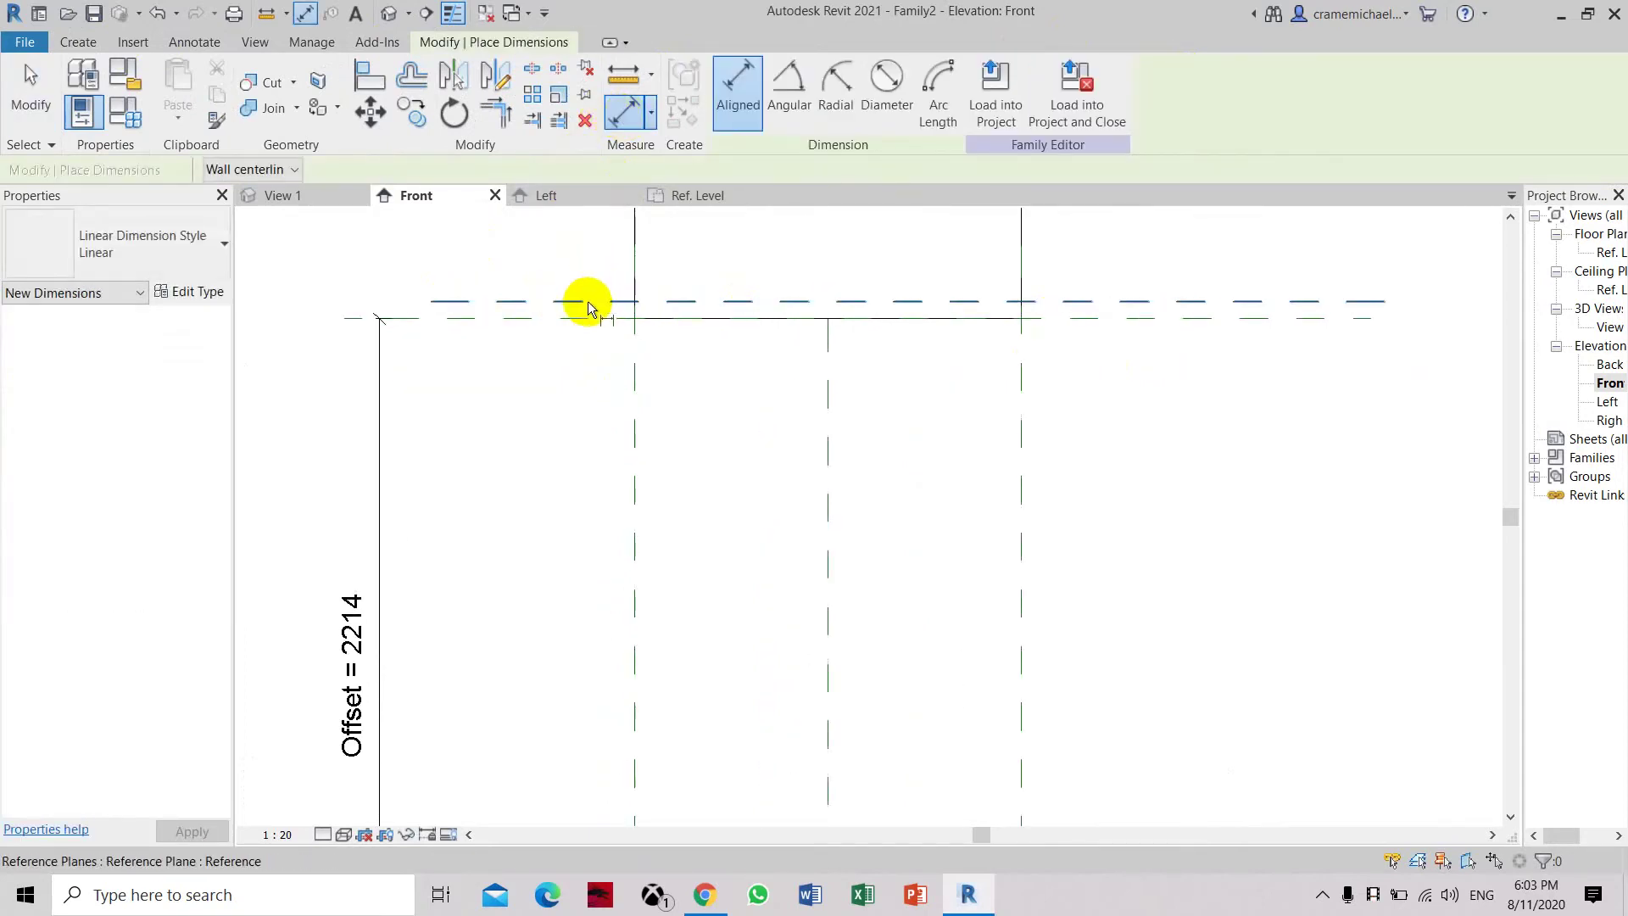
pyautogui.click(587, 301)
pyautogui.click(578, 318)
pyautogui.click(571, 351)
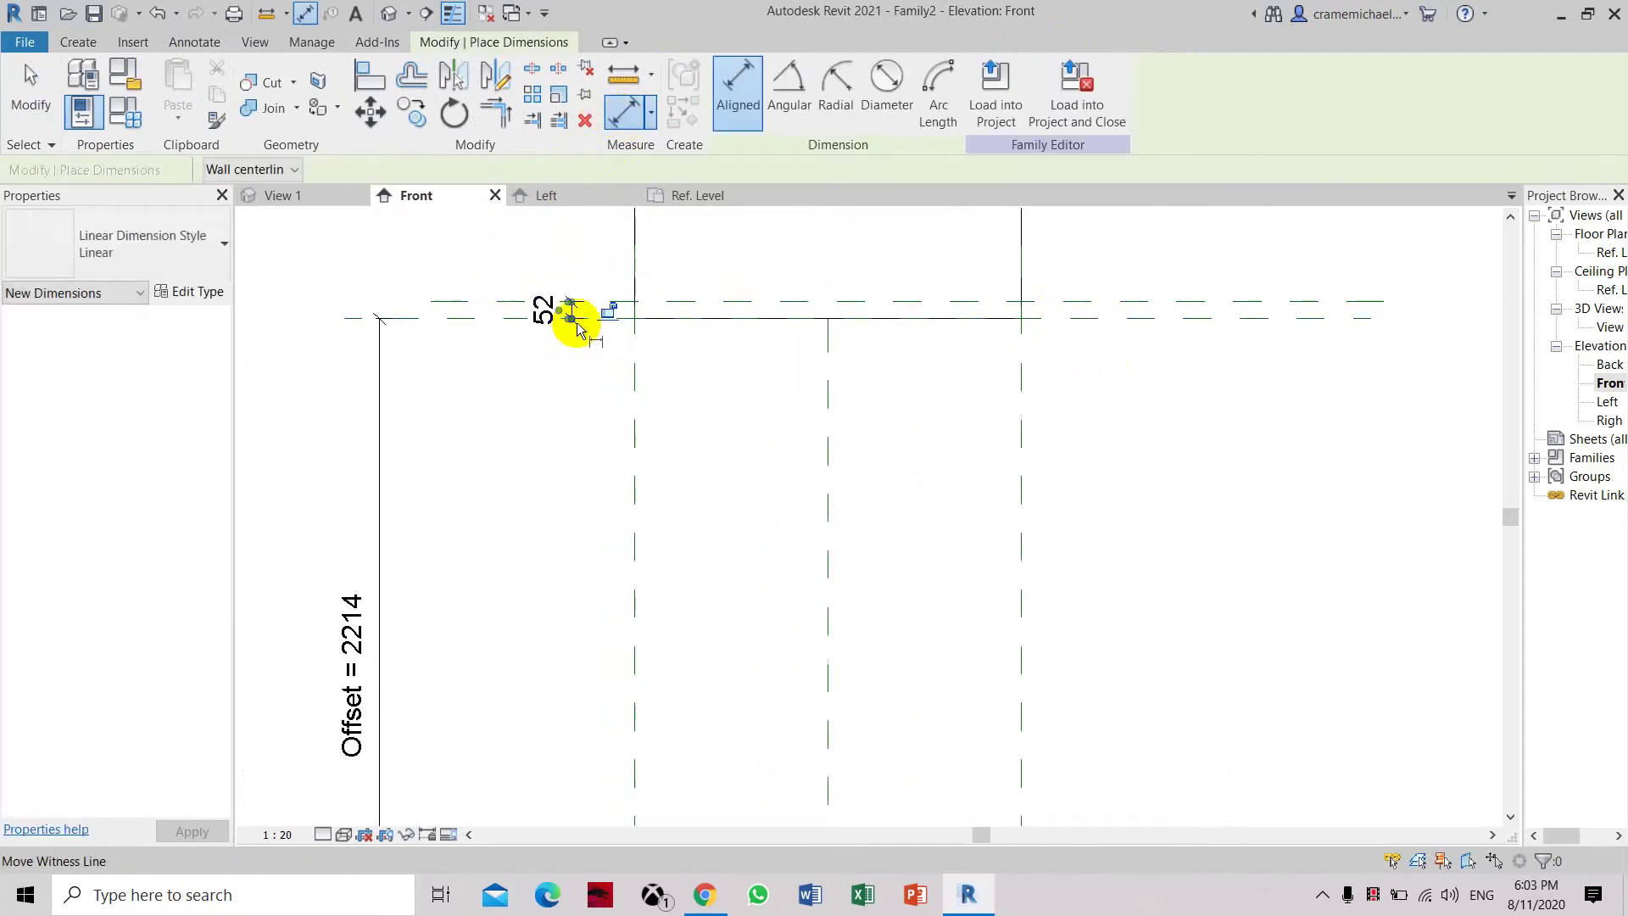
# Set the spacing between the two upper horizontal reference planes to 5 mm
pyautogui.press('Escape')
pyautogui.click(600, 301)
pyautogui.click(557, 310)
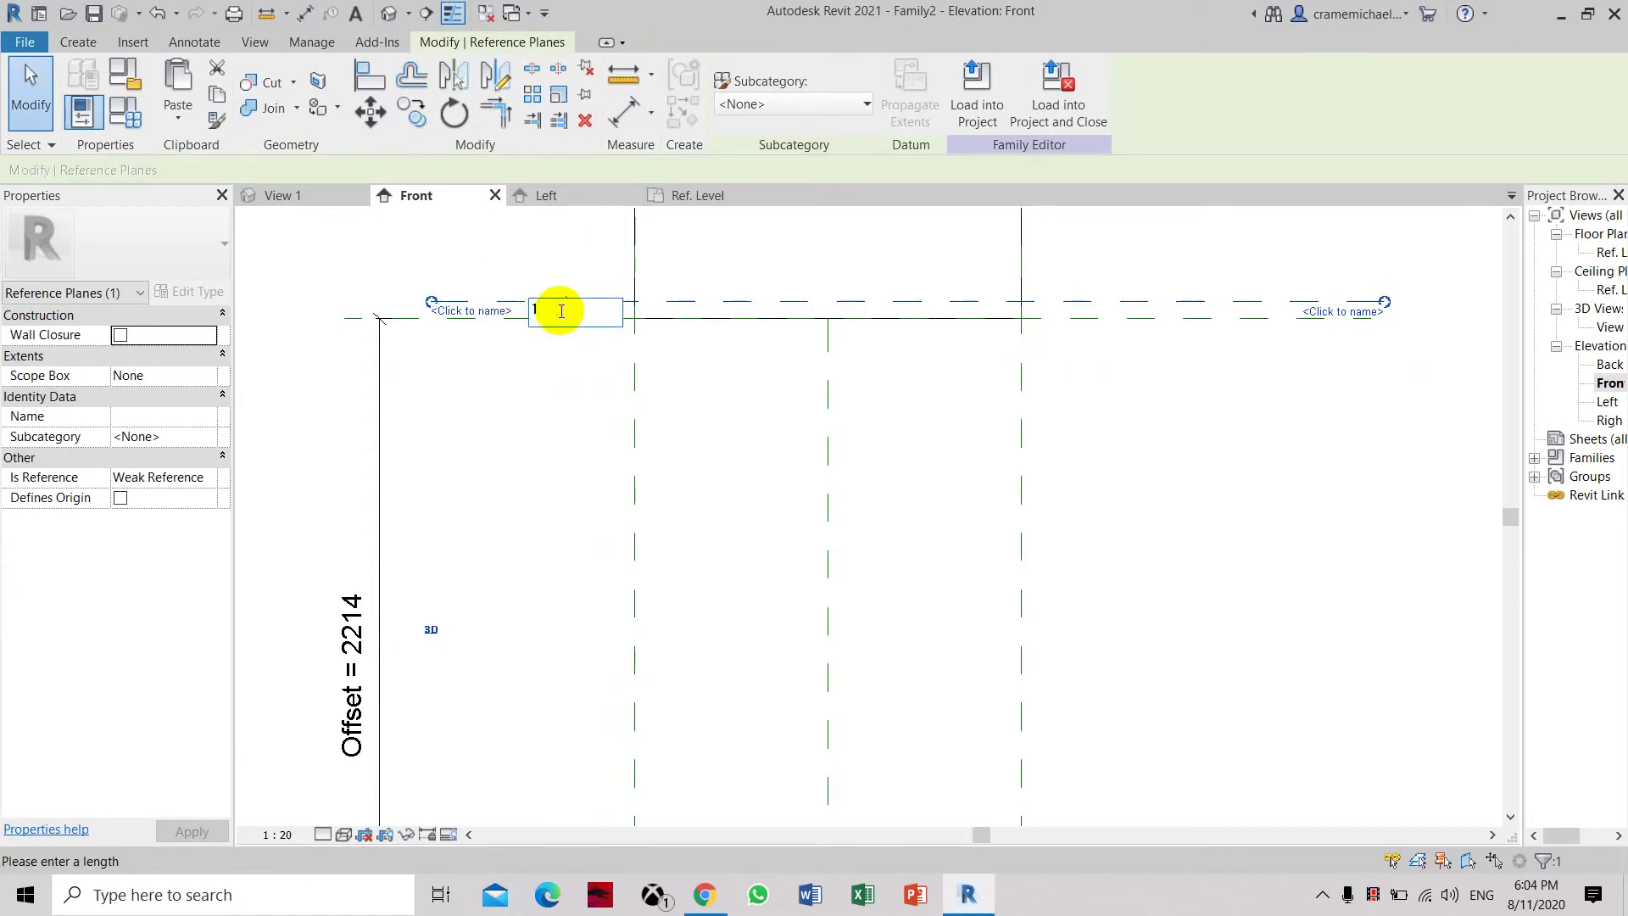
pyautogui.write('5')
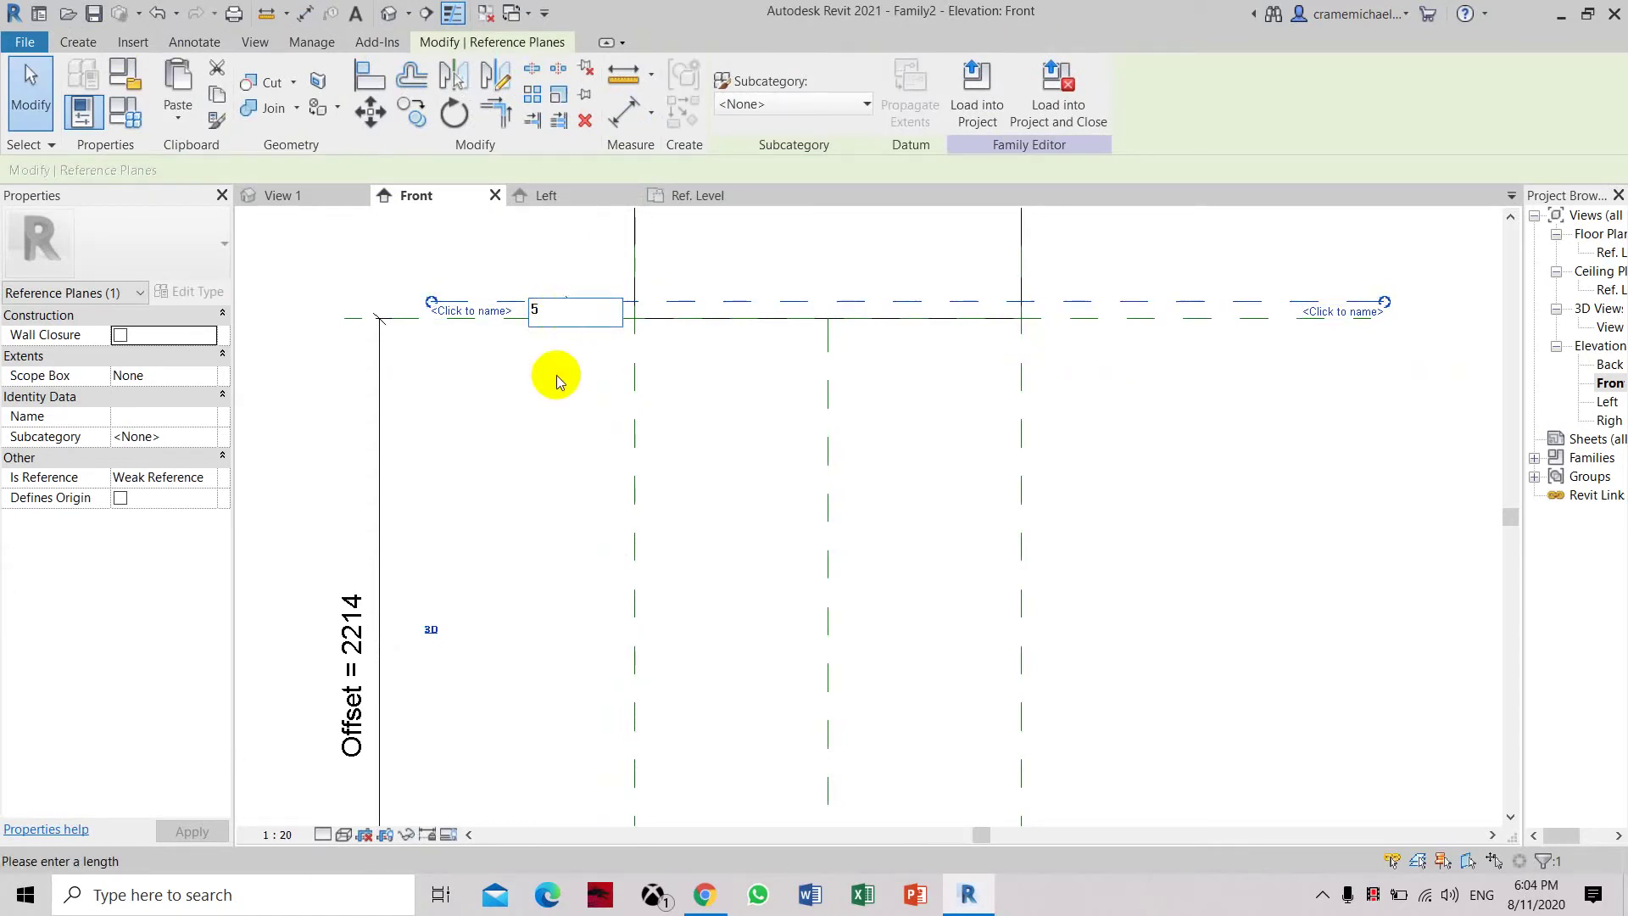
pyautogui.press('Return')
# Lock the 5 mm dimension between the two upper reference planes
pyautogui.scroll(3, 571, 331)
pyautogui.scroll(1, 570, 311)
pyautogui.press('Escape')
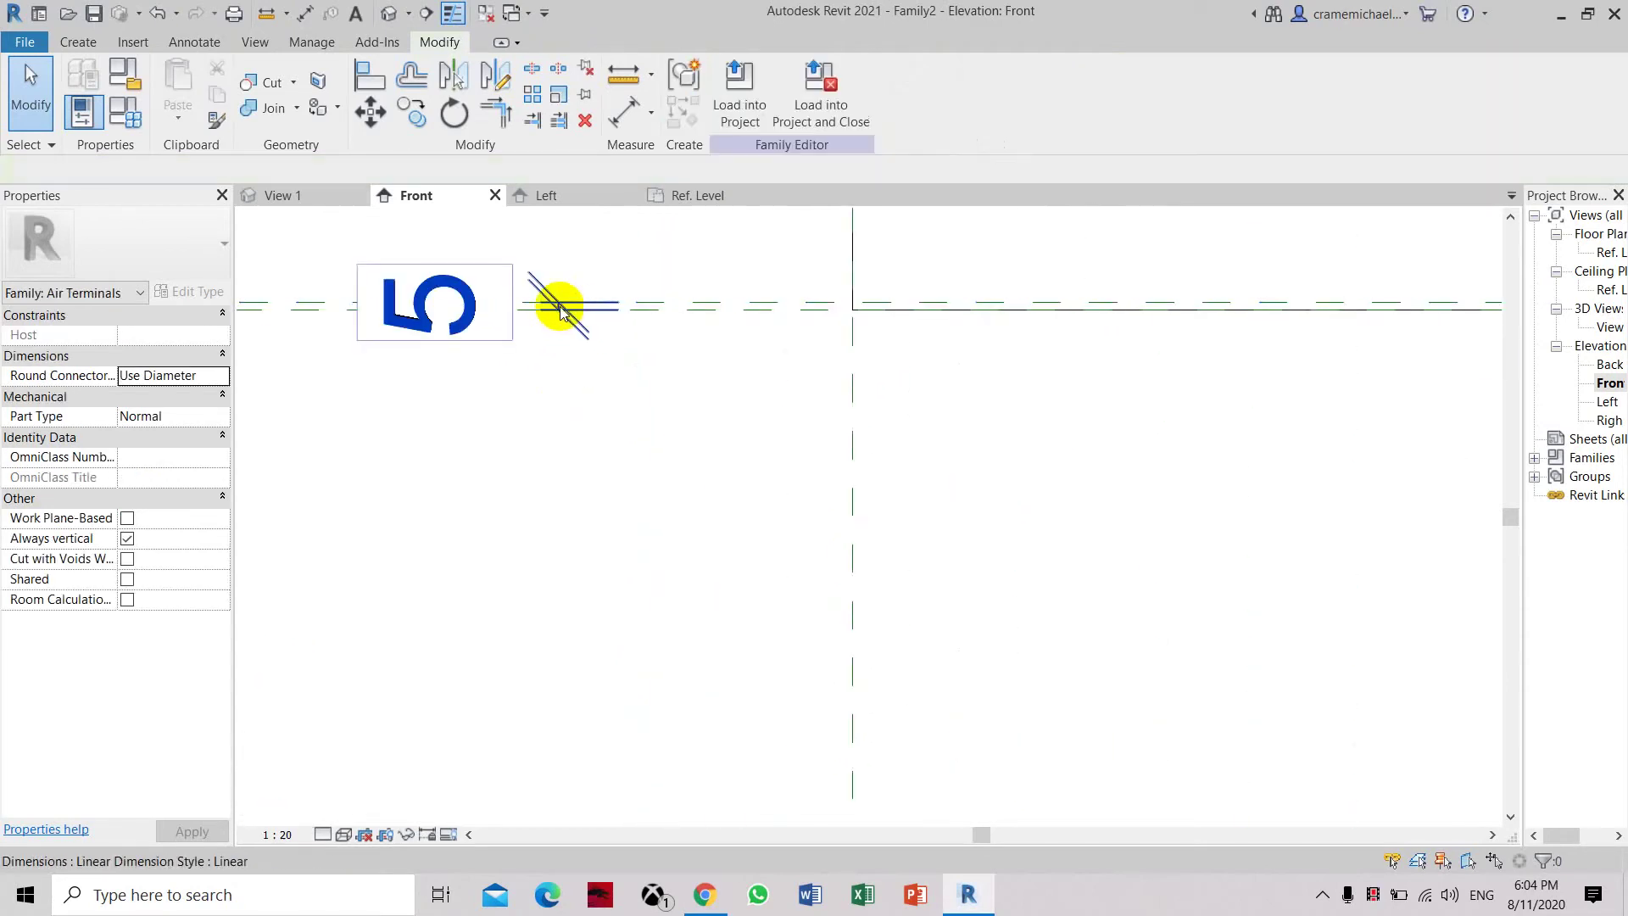
pyautogui.click(559, 307)
pyautogui.click(729, 307)
pyautogui.scroll(-4, 727, 334)
pyautogui.scroll(-1, 710, 333)
pyautogui.scroll(4, 710, 335)
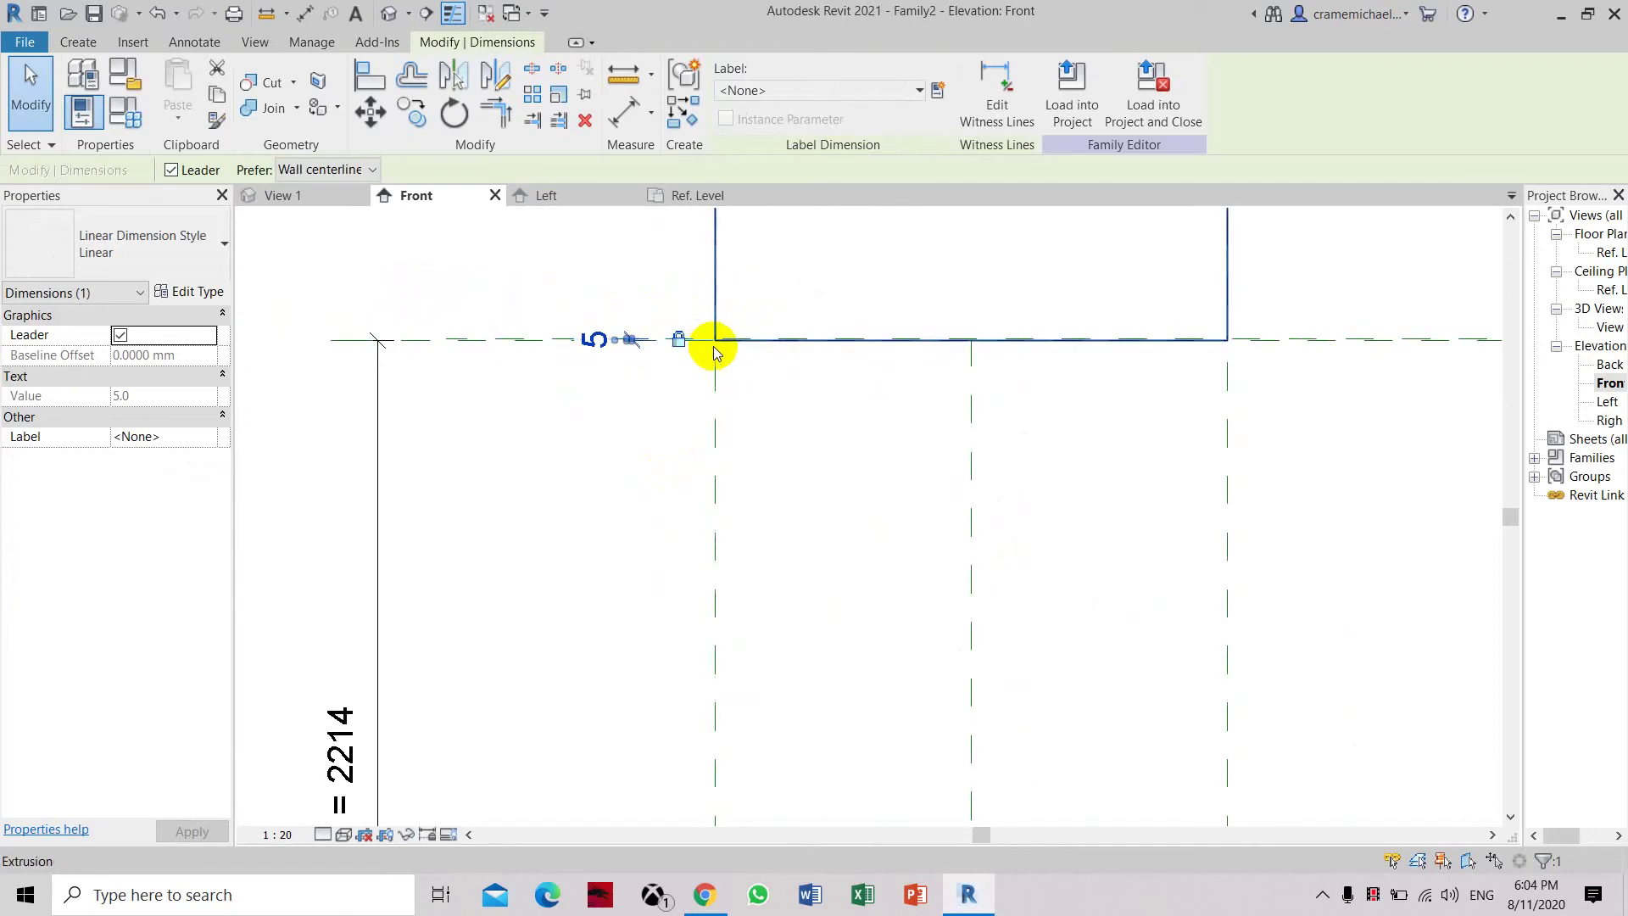
pyautogui.scroll(-2, 703, 340)
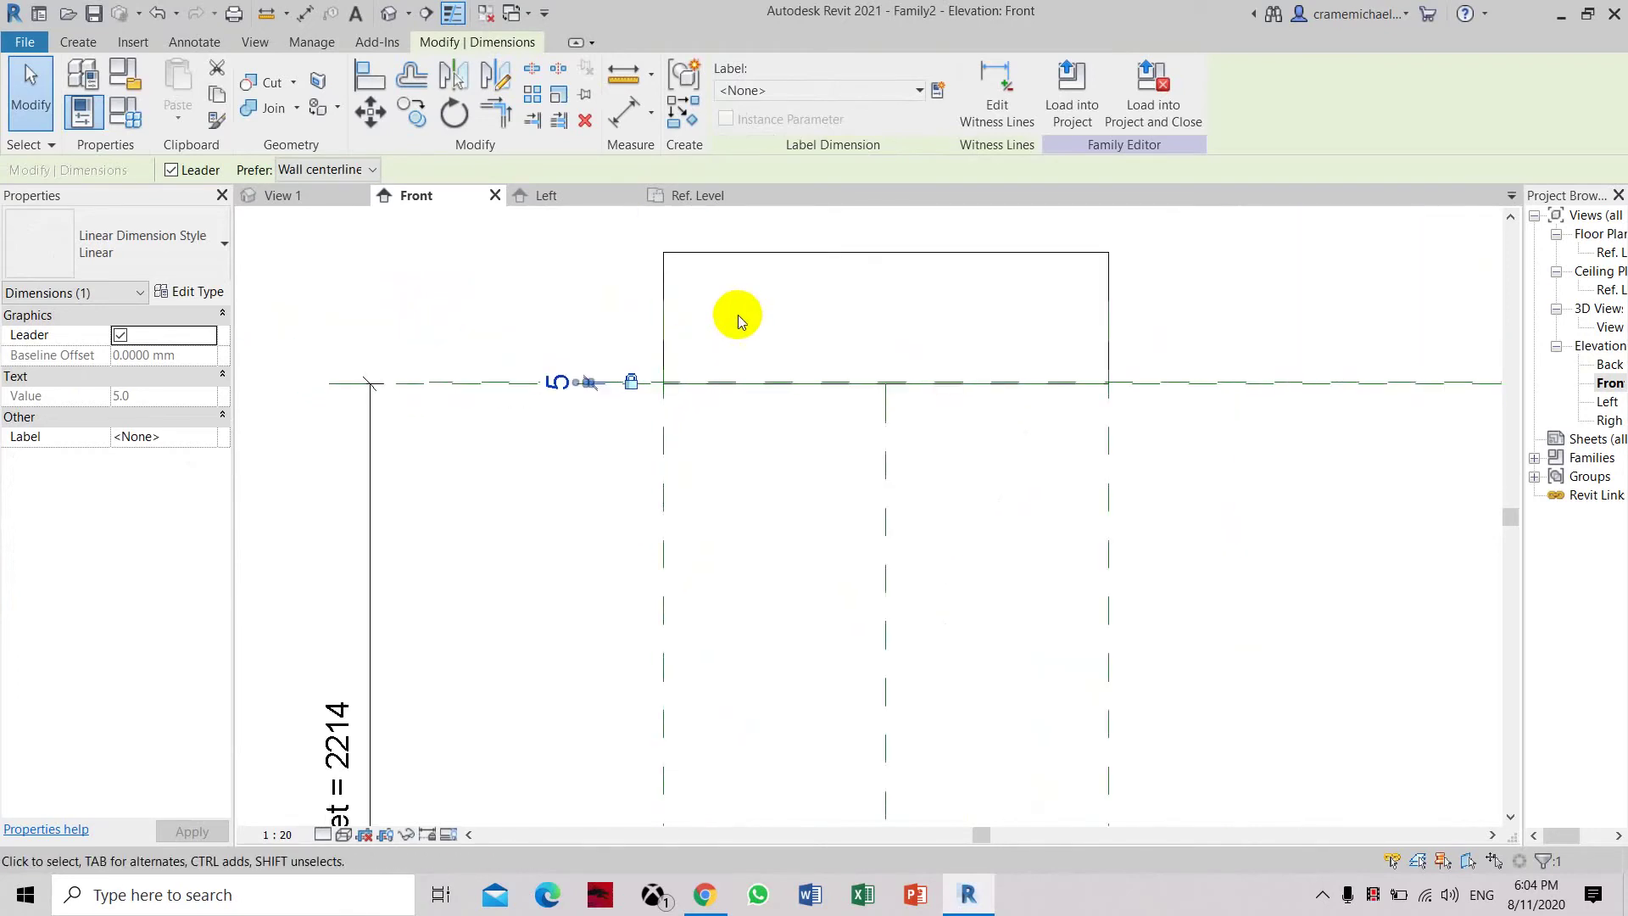
# Align the extrusion's top face to the higher of the two closely spaced reference planes and lock the alignment
pyautogui.click(358, 81)
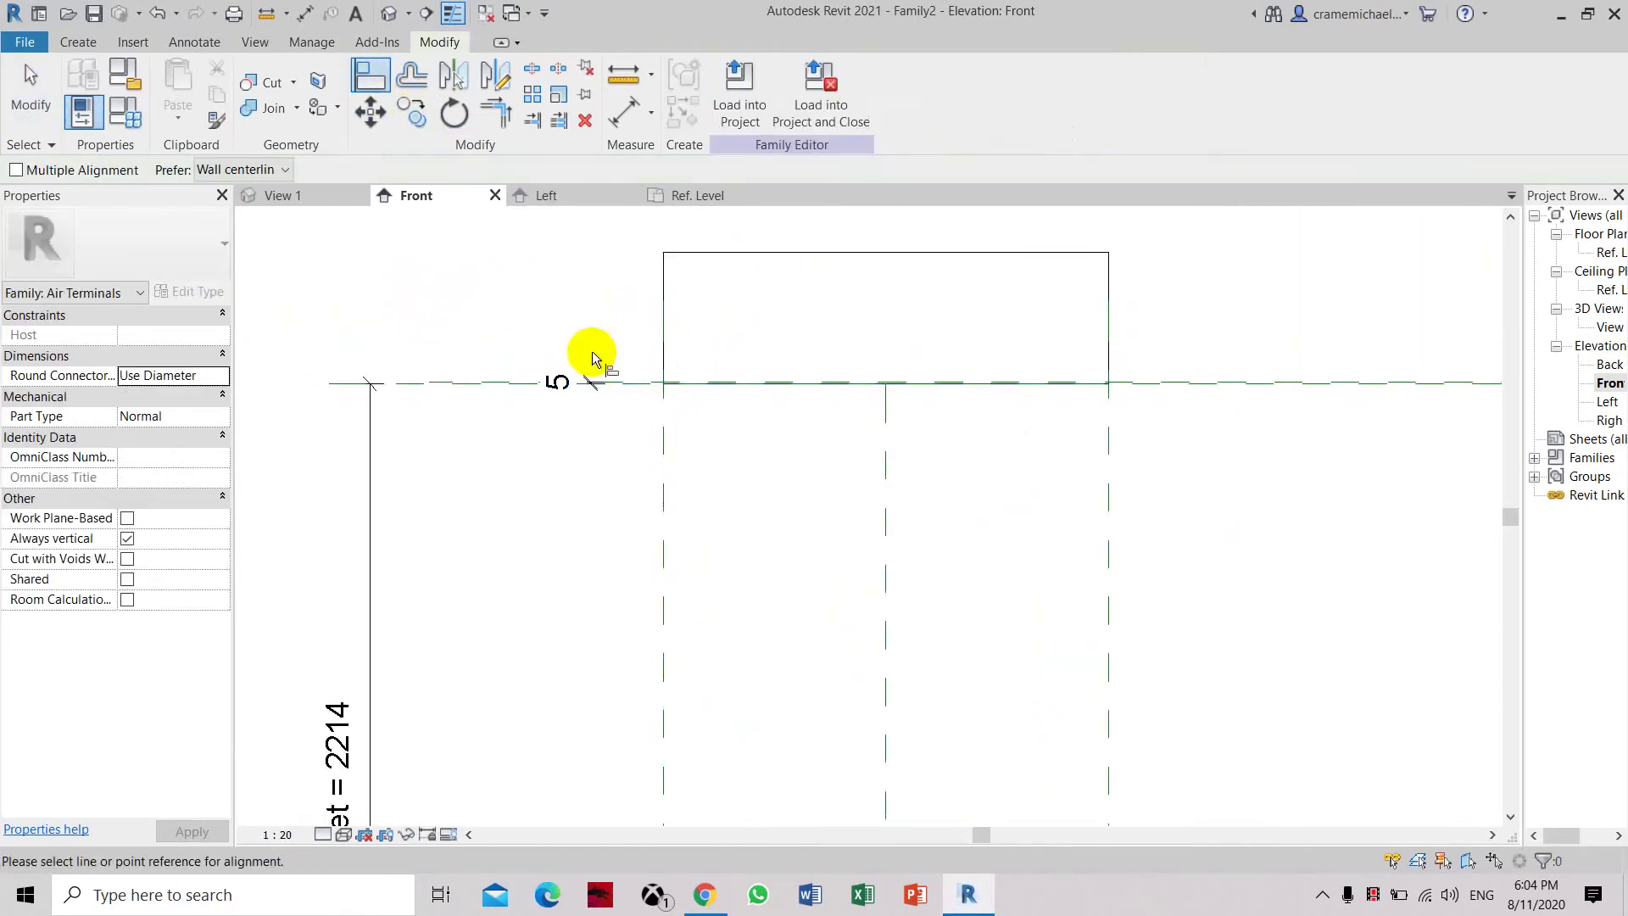
pyautogui.scroll(4, 727, 411)
pyautogui.click(619, 378)
pyautogui.scroll(-5, 619, 449)
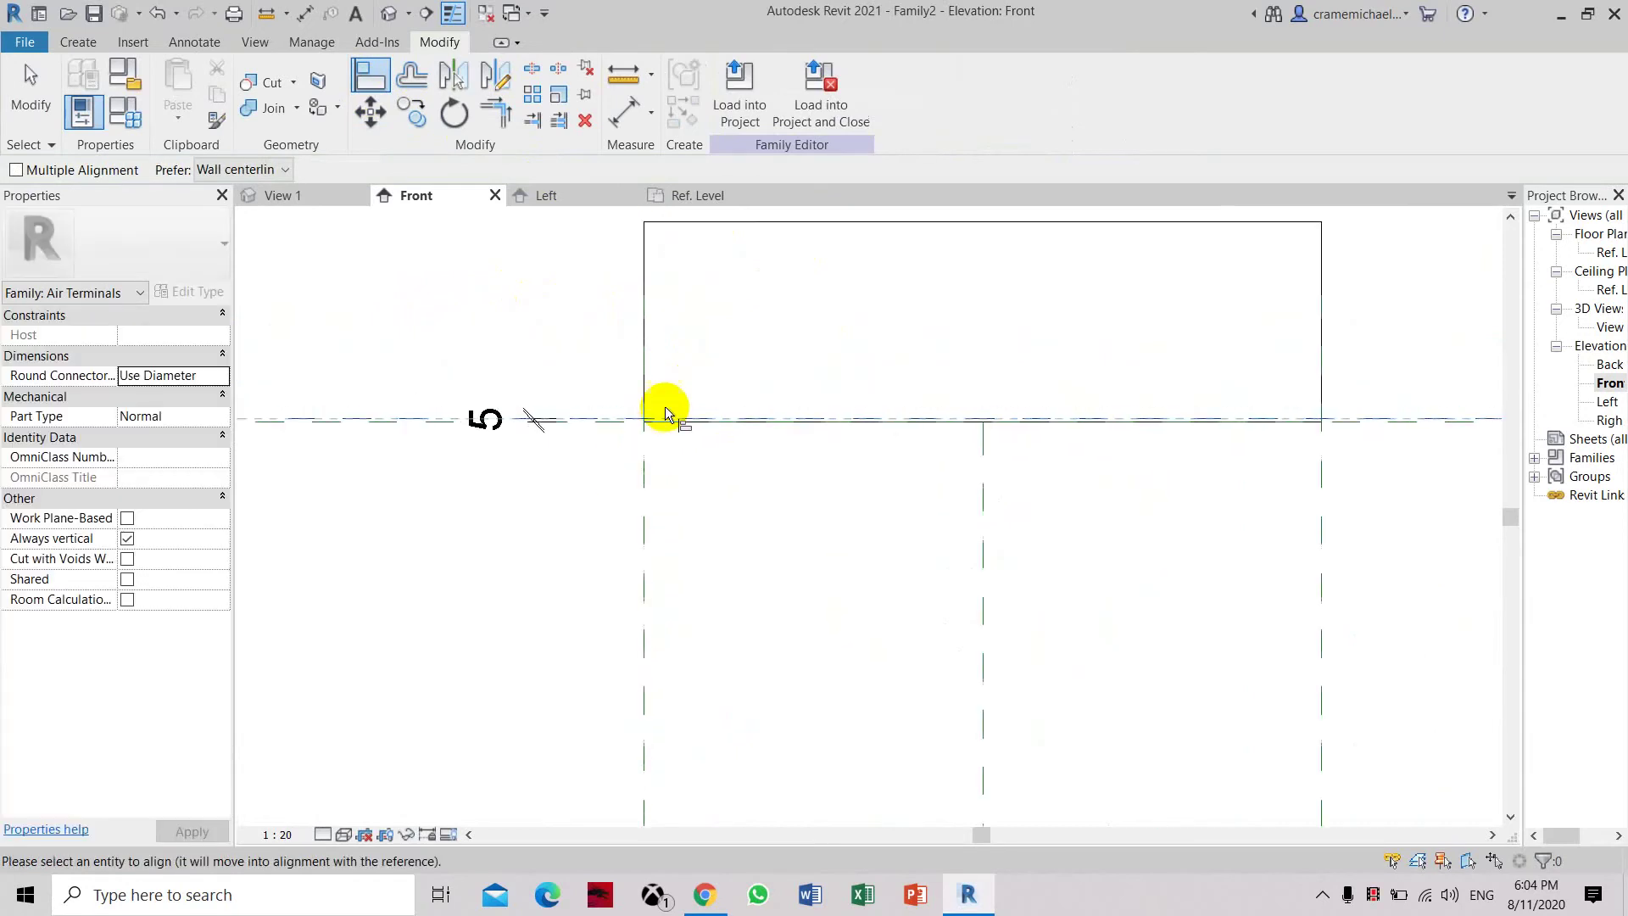
pyautogui.scroll(2, 666, 407)
pyautogui.click(809, 270)
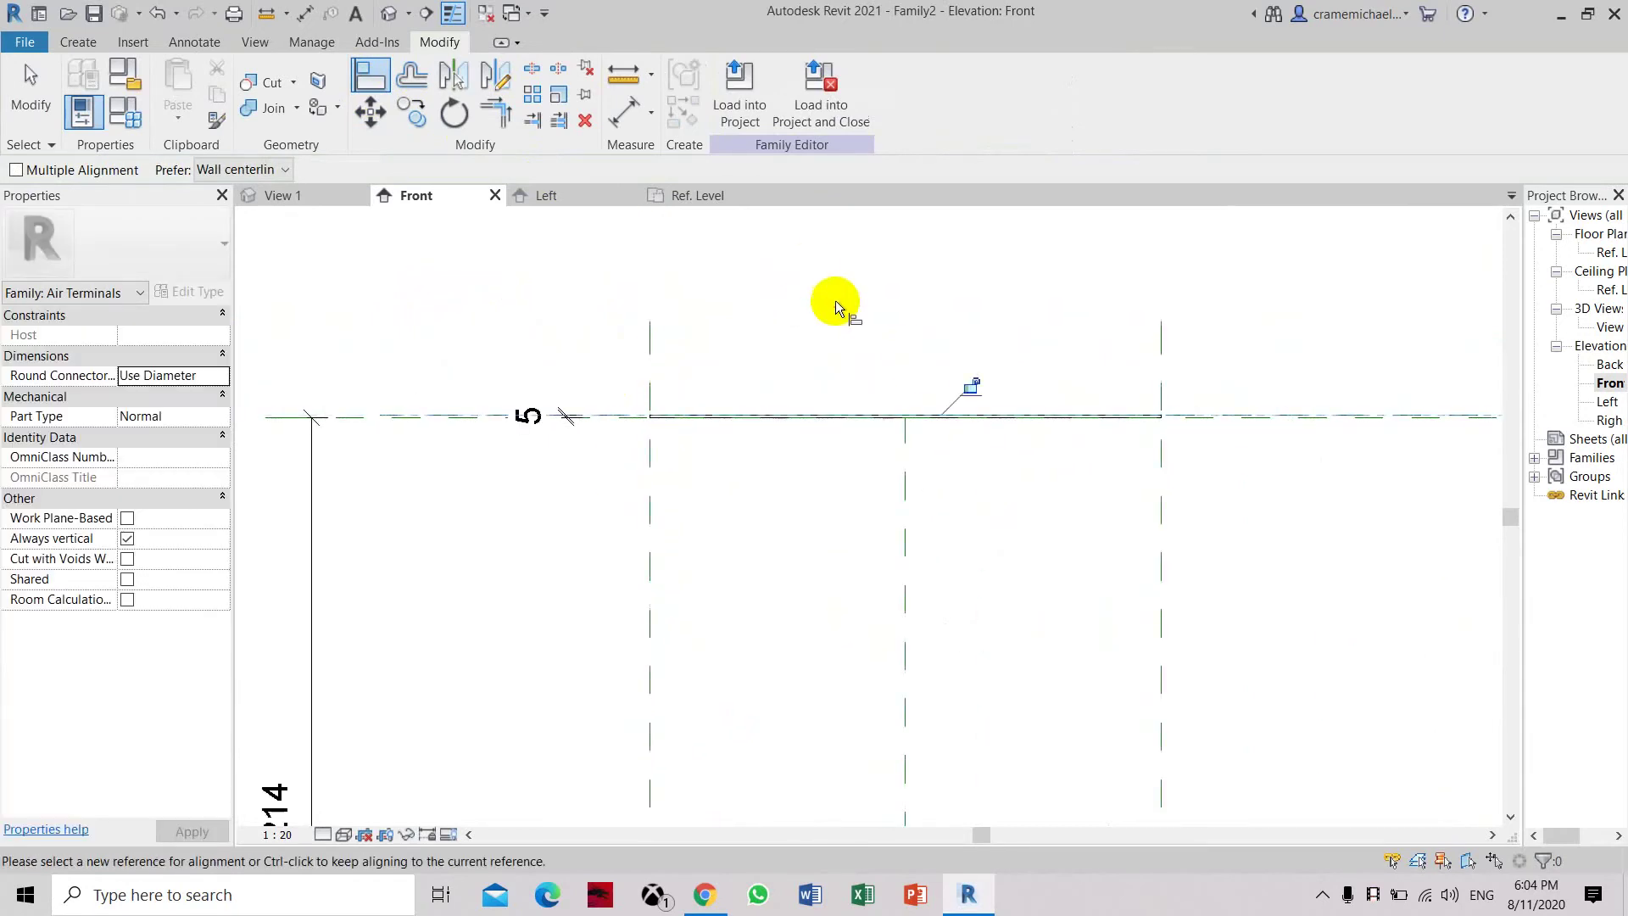
pyautogui.click(969, 388)
pyautogui.moveTo(812, 503); pyautogui.dragTo(771, 415, button='middle')
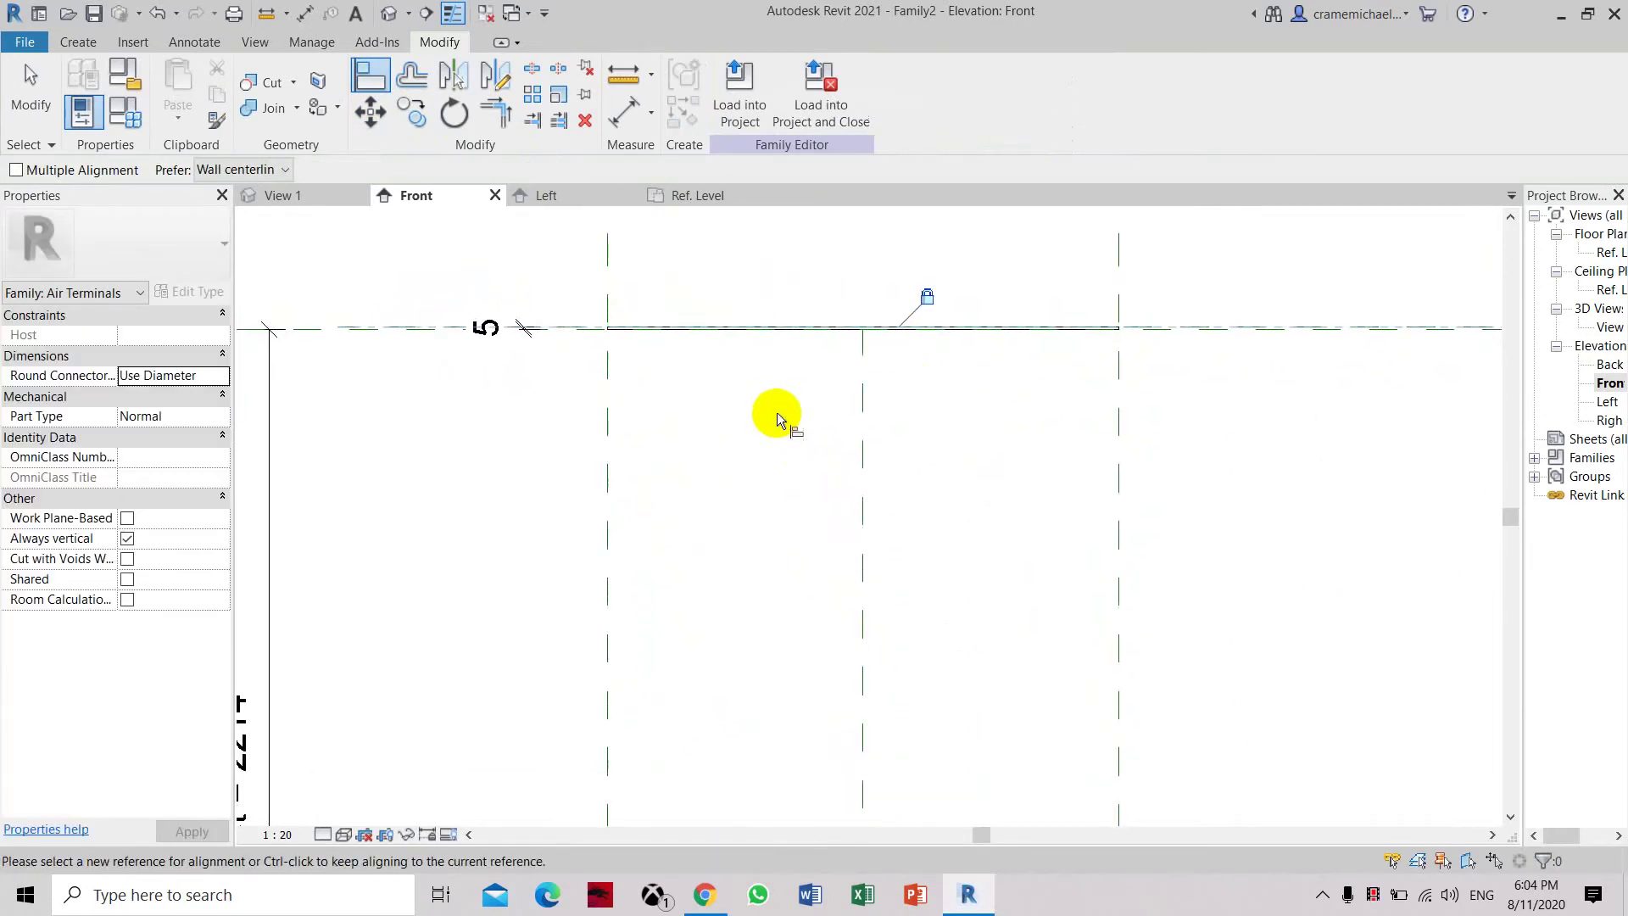
pyautogui.scroll(-2, 780, 411)
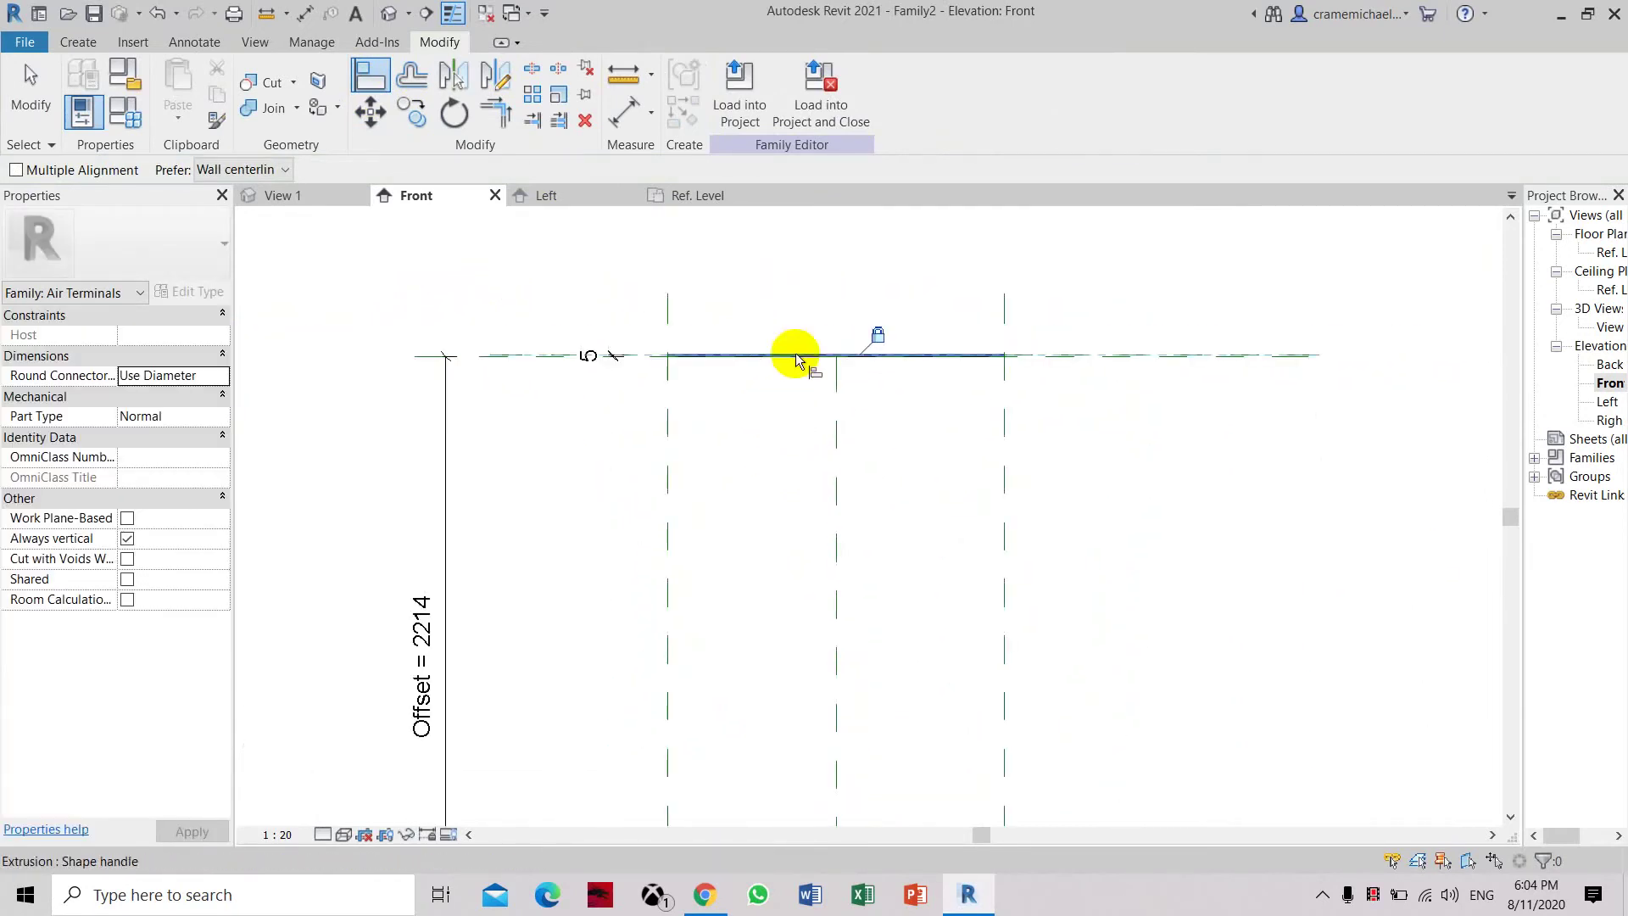
# Examine the extrusion's shape and thickness from different angles in the default 3D view
pyautogui.click(387, 14)
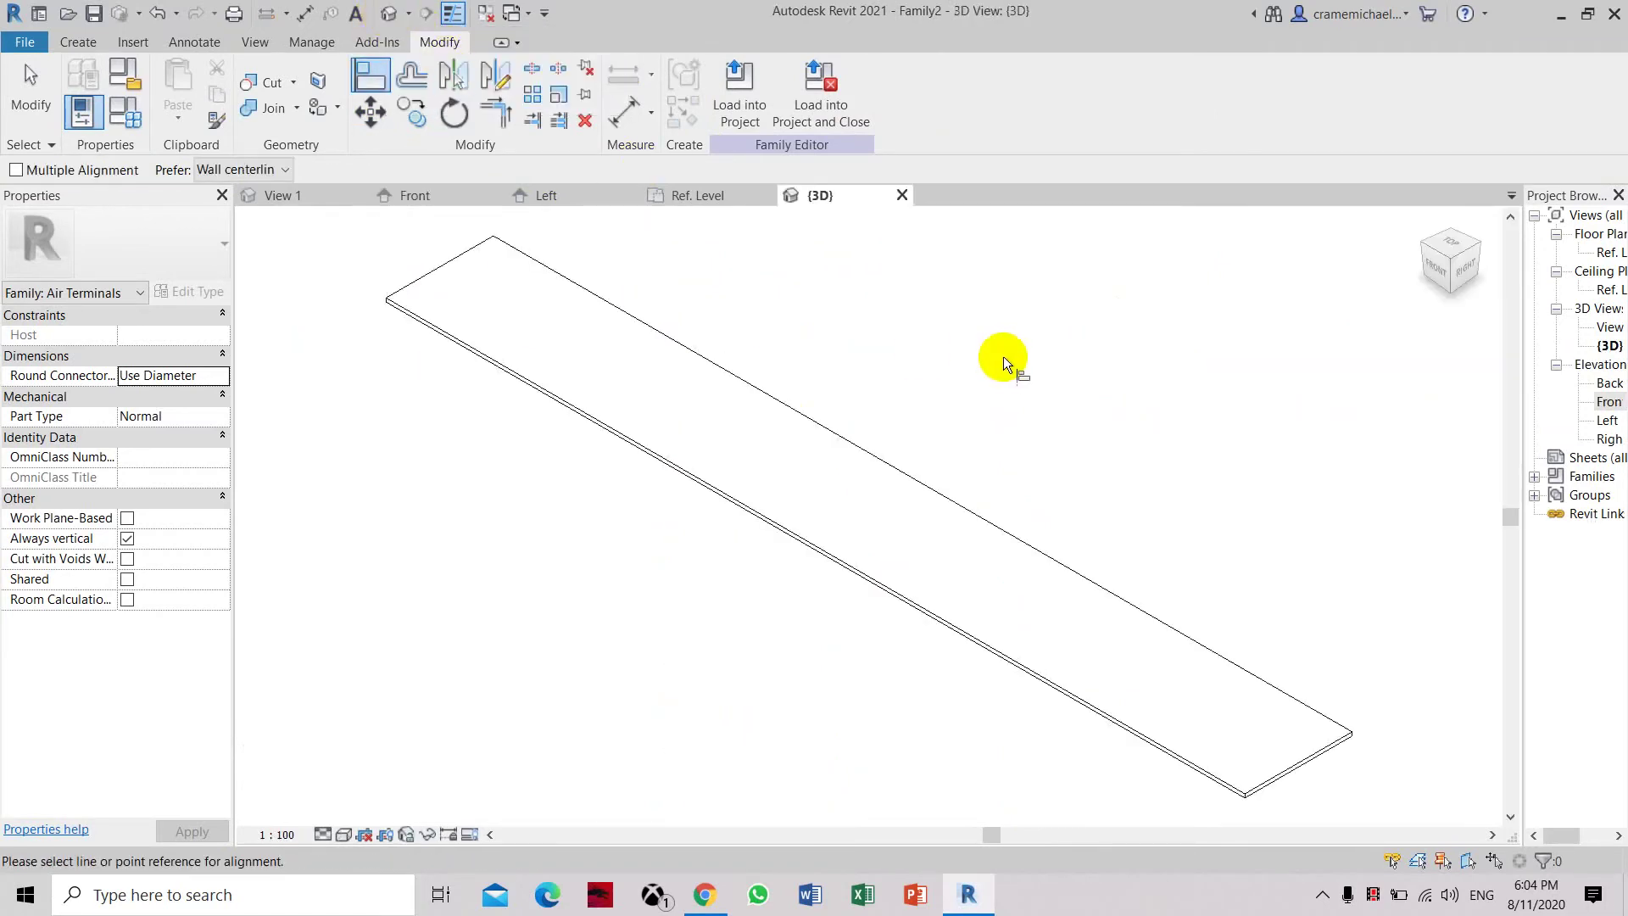
pyautogui.click(1427, 234)
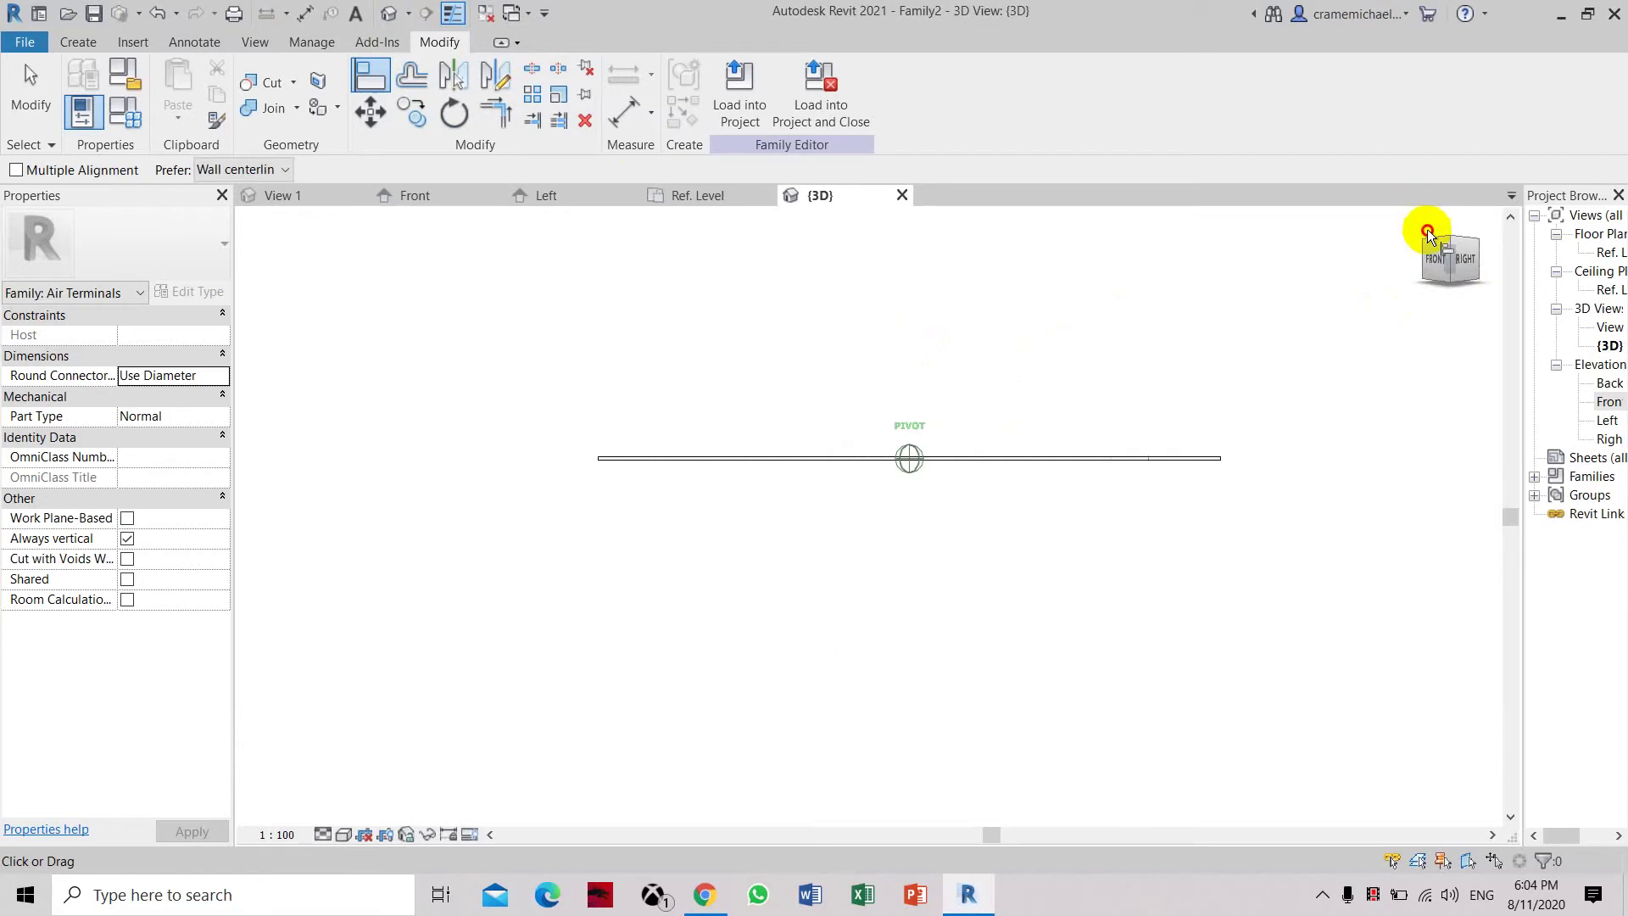
pyautogui.moveTo(1427, 234); pyautogui.dragTo(1447, 316)
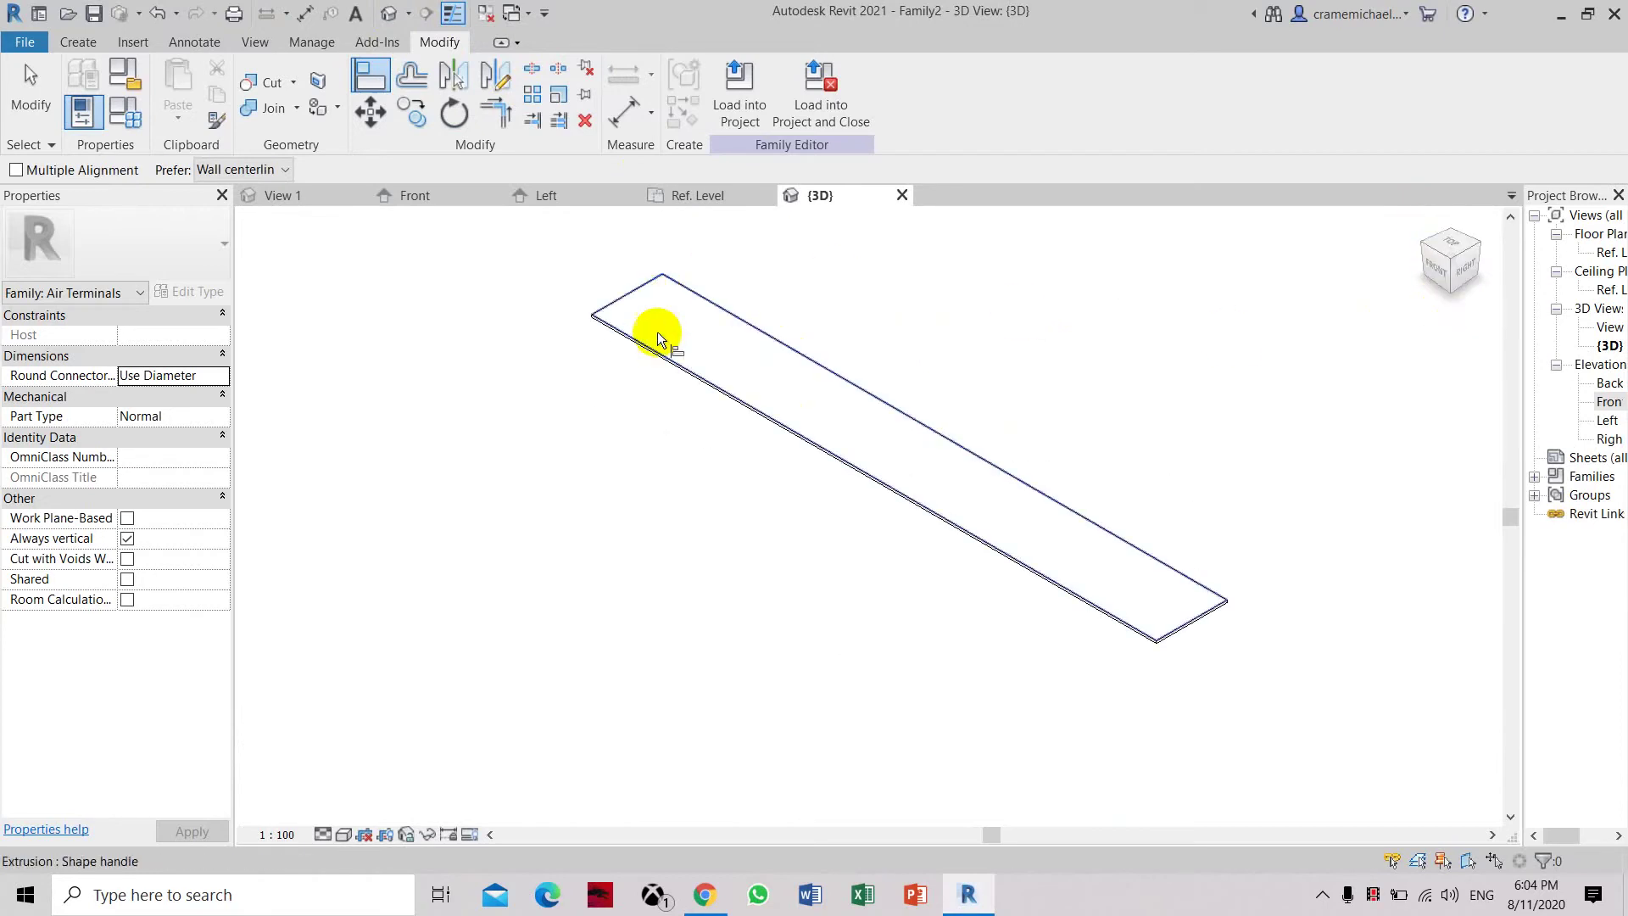
# Return to the Front elevation and open the Ref. Level reflected ceiling plan
pyautogui.doubleClick(1610, 402)
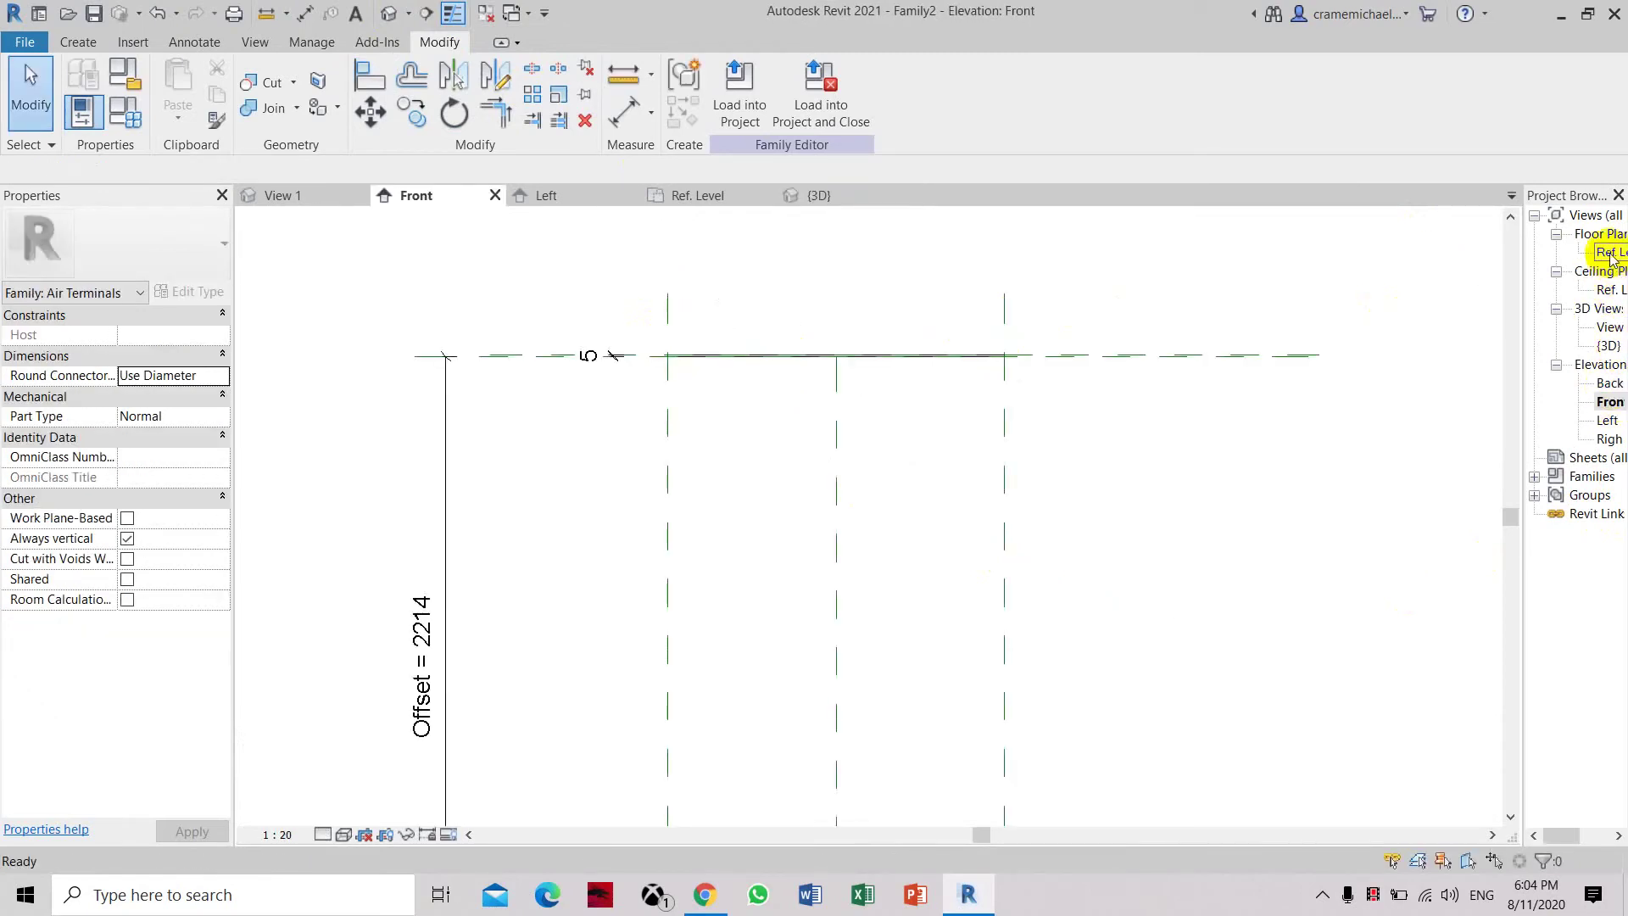
pyautogui.doubleClick(1610, 290)
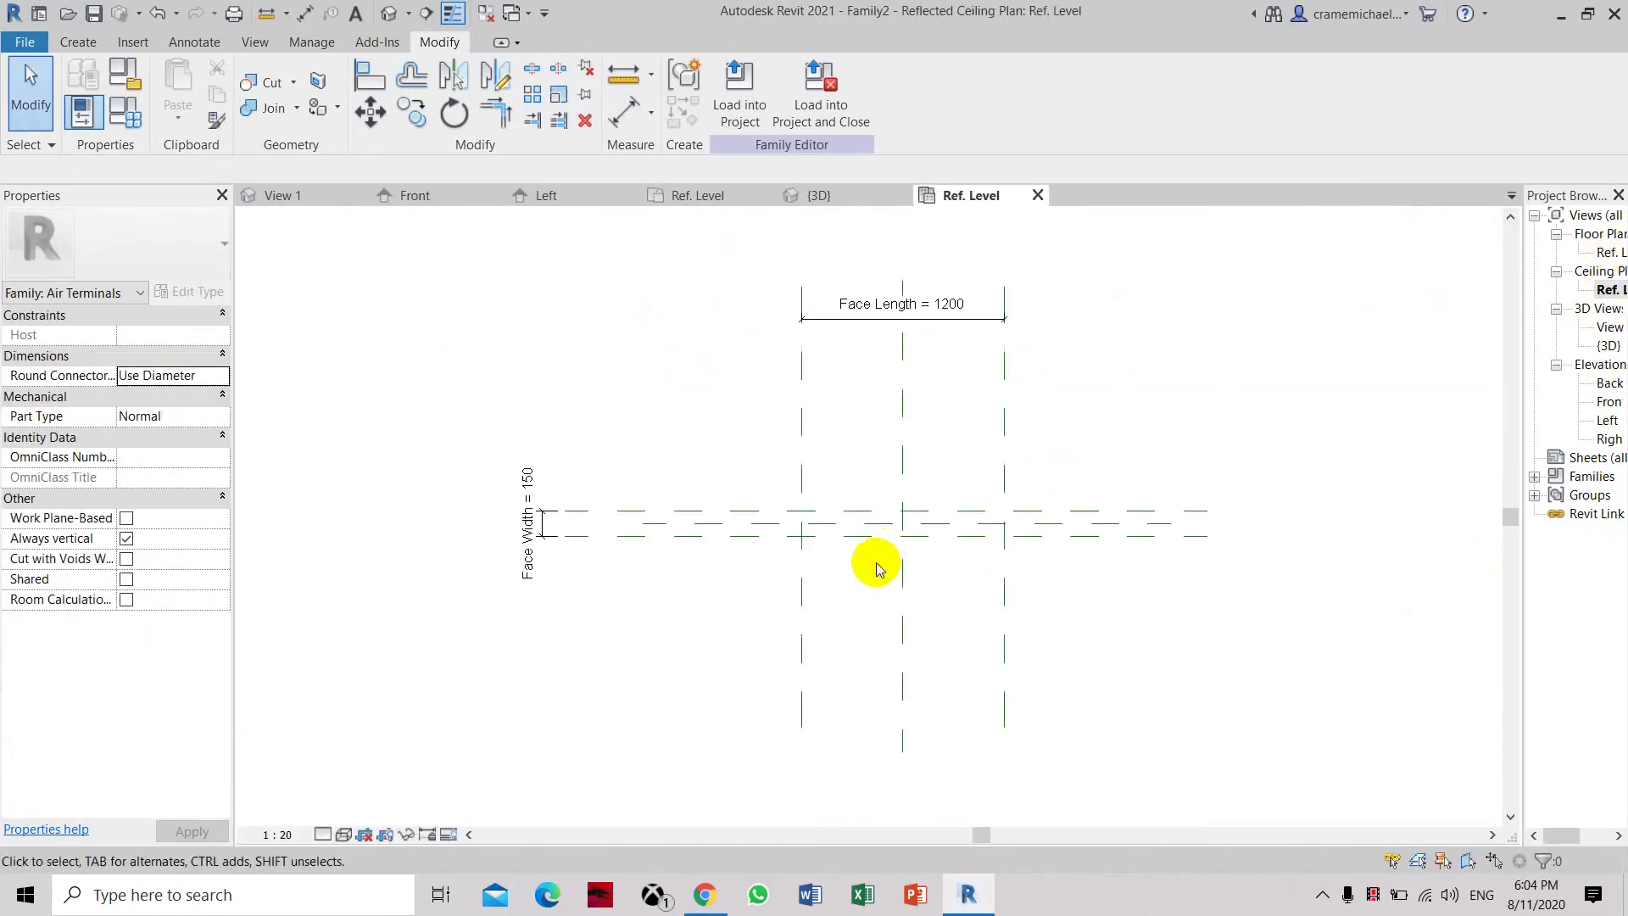
# Switch from the reflected ceiling plan to the Ref. Level floor plan
pyautogui.moveTo(948, 550); pyautogui.dragTo(1029, 523, button='middle')
pyautogui.scroll(-2, 1345, 382)
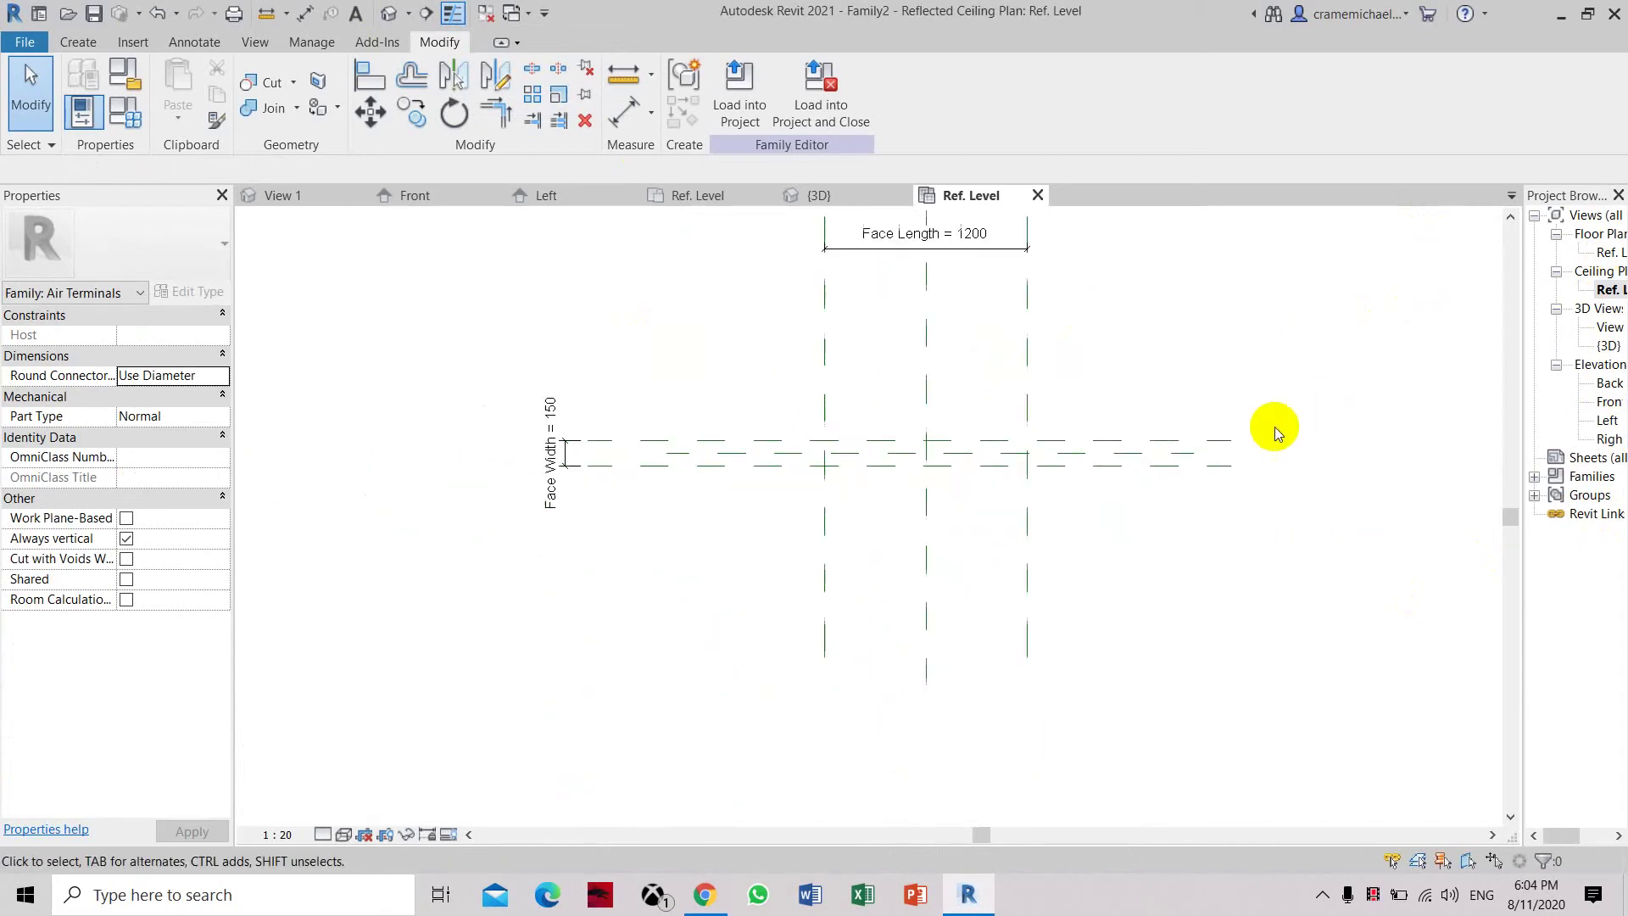
pyautogui.moveTo(1272, 429); pyautogui.dragTo(1240, 446, button='middle')
pyautogui.click(1616, 307)
pyautogui.doubleClick(1607, 254)
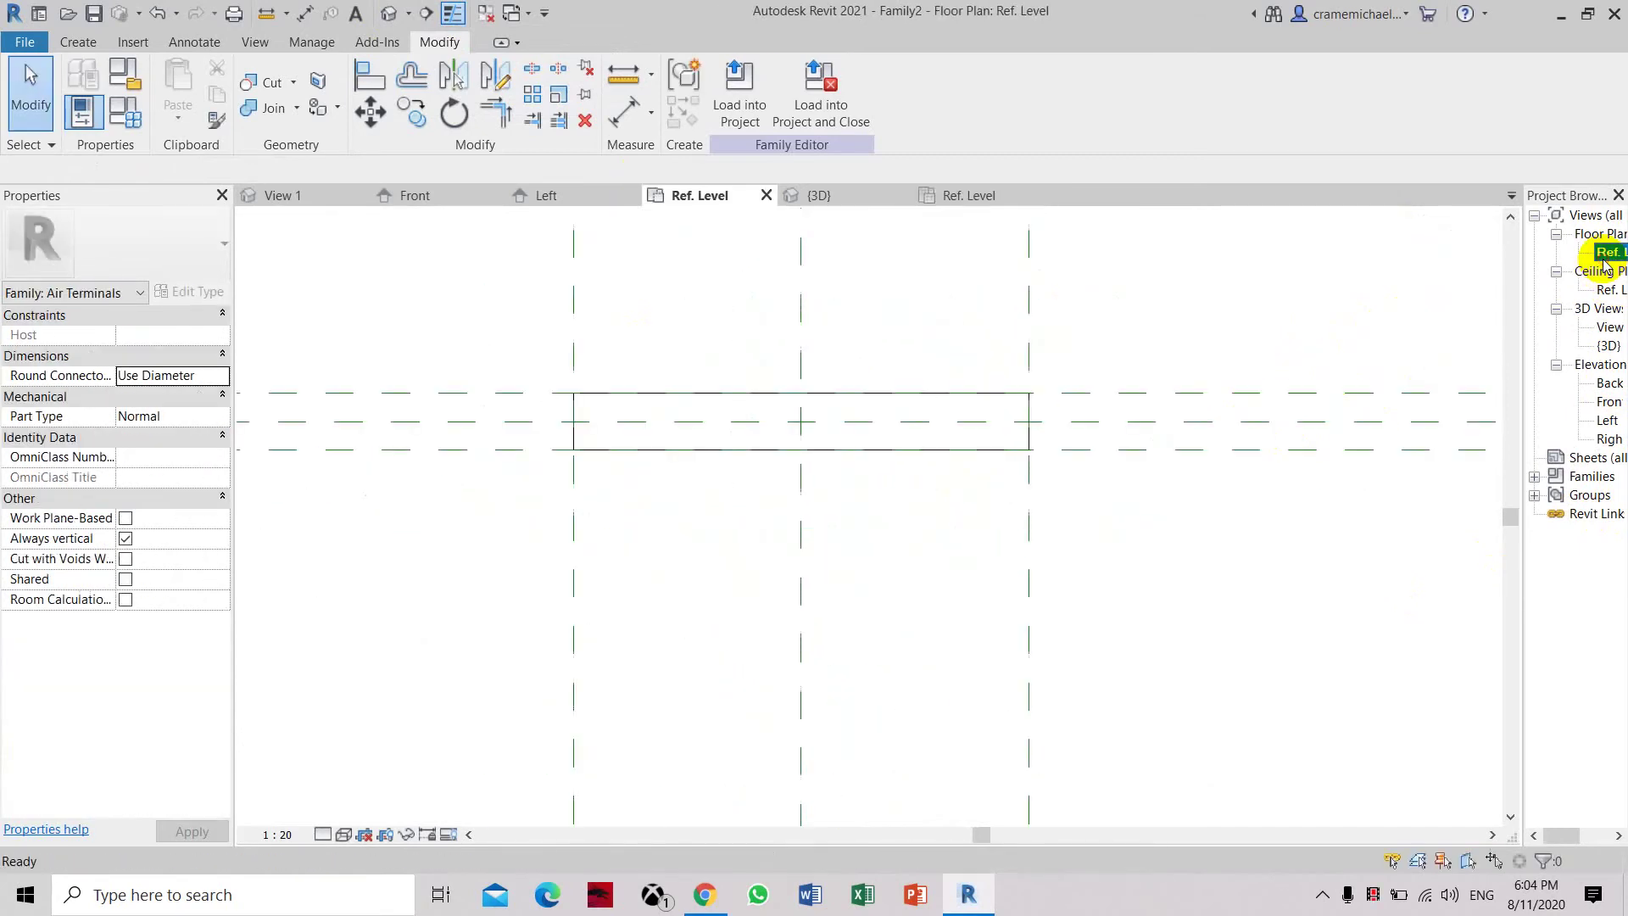
# Examine the face plate's outline against the surrounding reference planes in the floor plan
pyautogui.scroll(3, 778, 506)
pyautogui.moveTo(702, 498); pyautogui.dragTo(738, 579, button='middle')
pyautogui.scroll(-1, 737, 558)
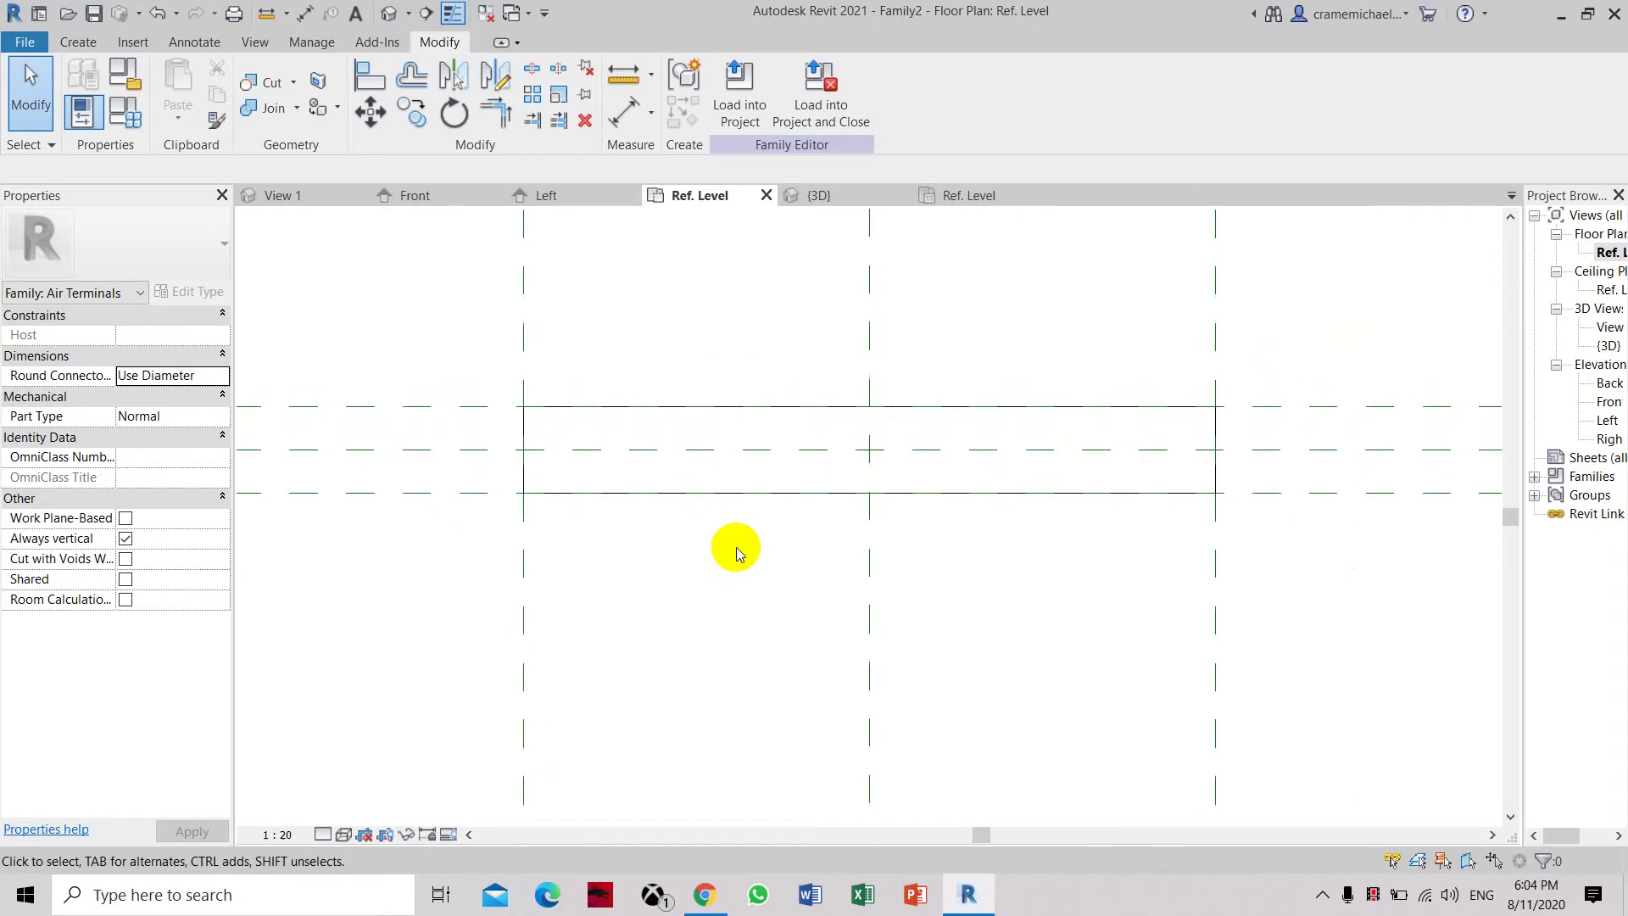
pyautogui.scroll(-1, 578, 438)
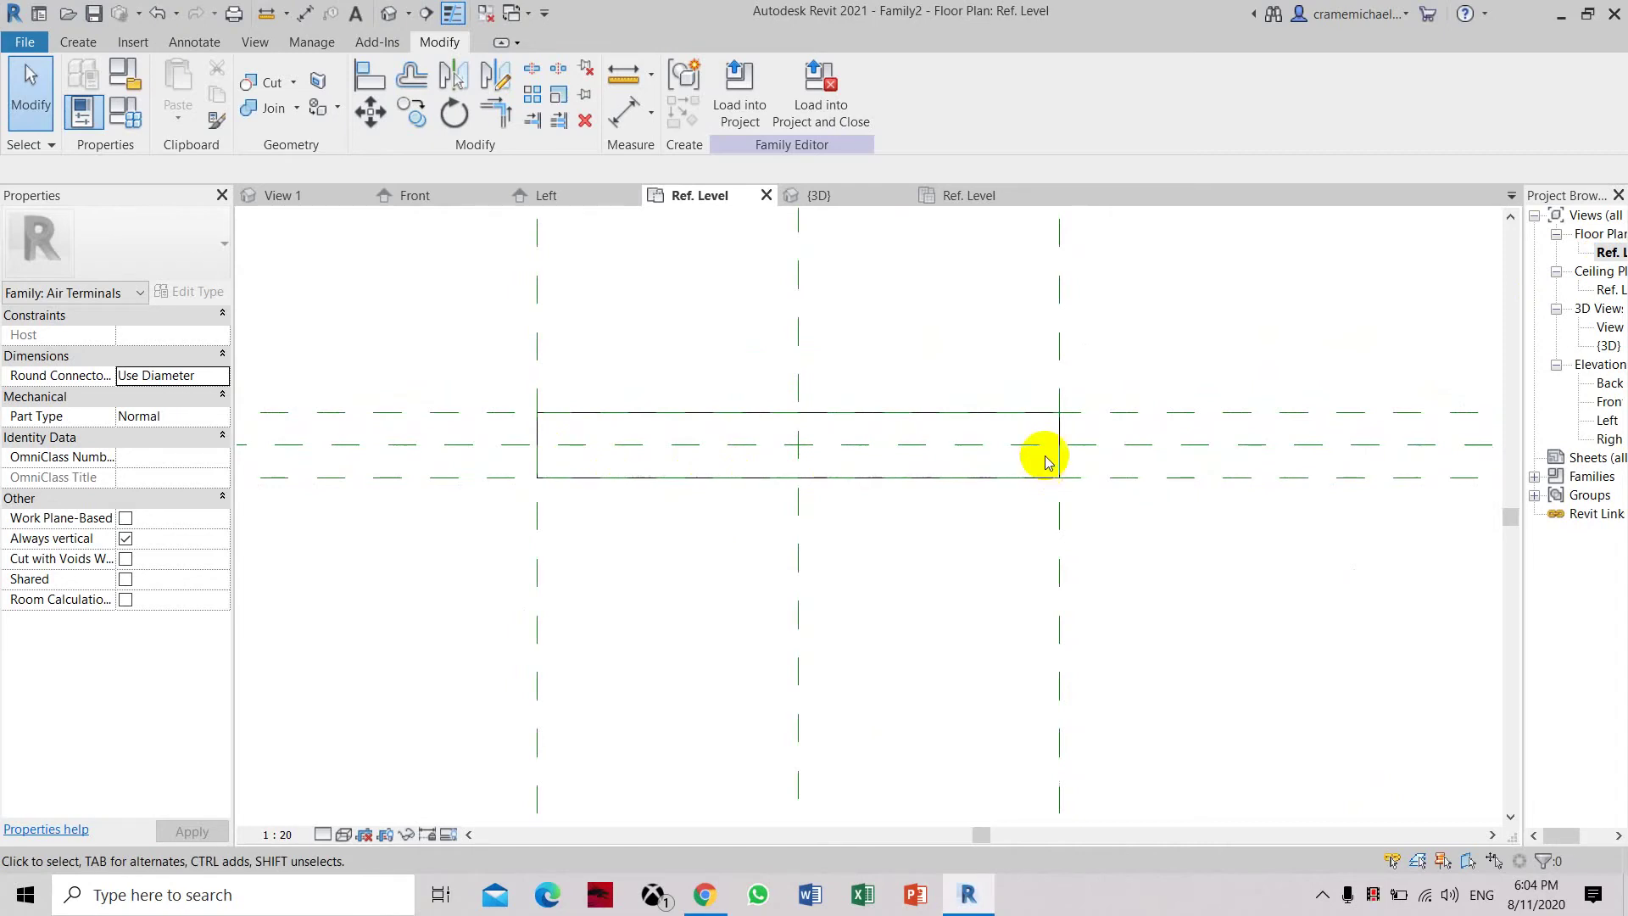
pyautogui.scroll(2, 532, 424)
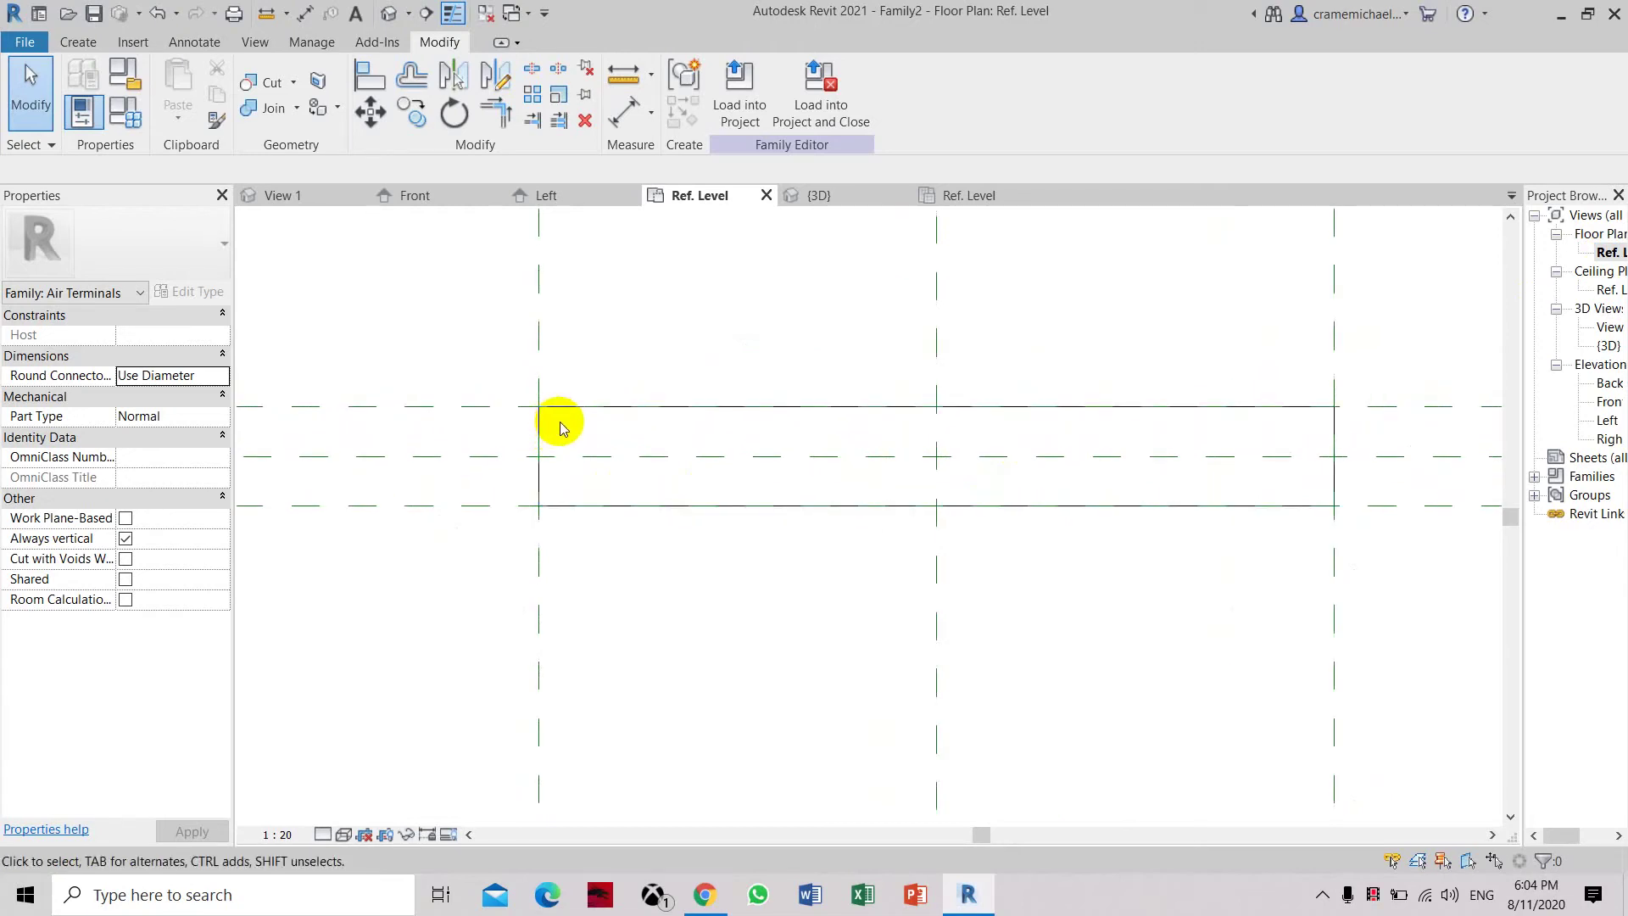
pyautogui.scroll(-2, 559, 427)
pyautogui.scroll(1, 557, 424)
pyautogui.scroll(-2, 583, 325)
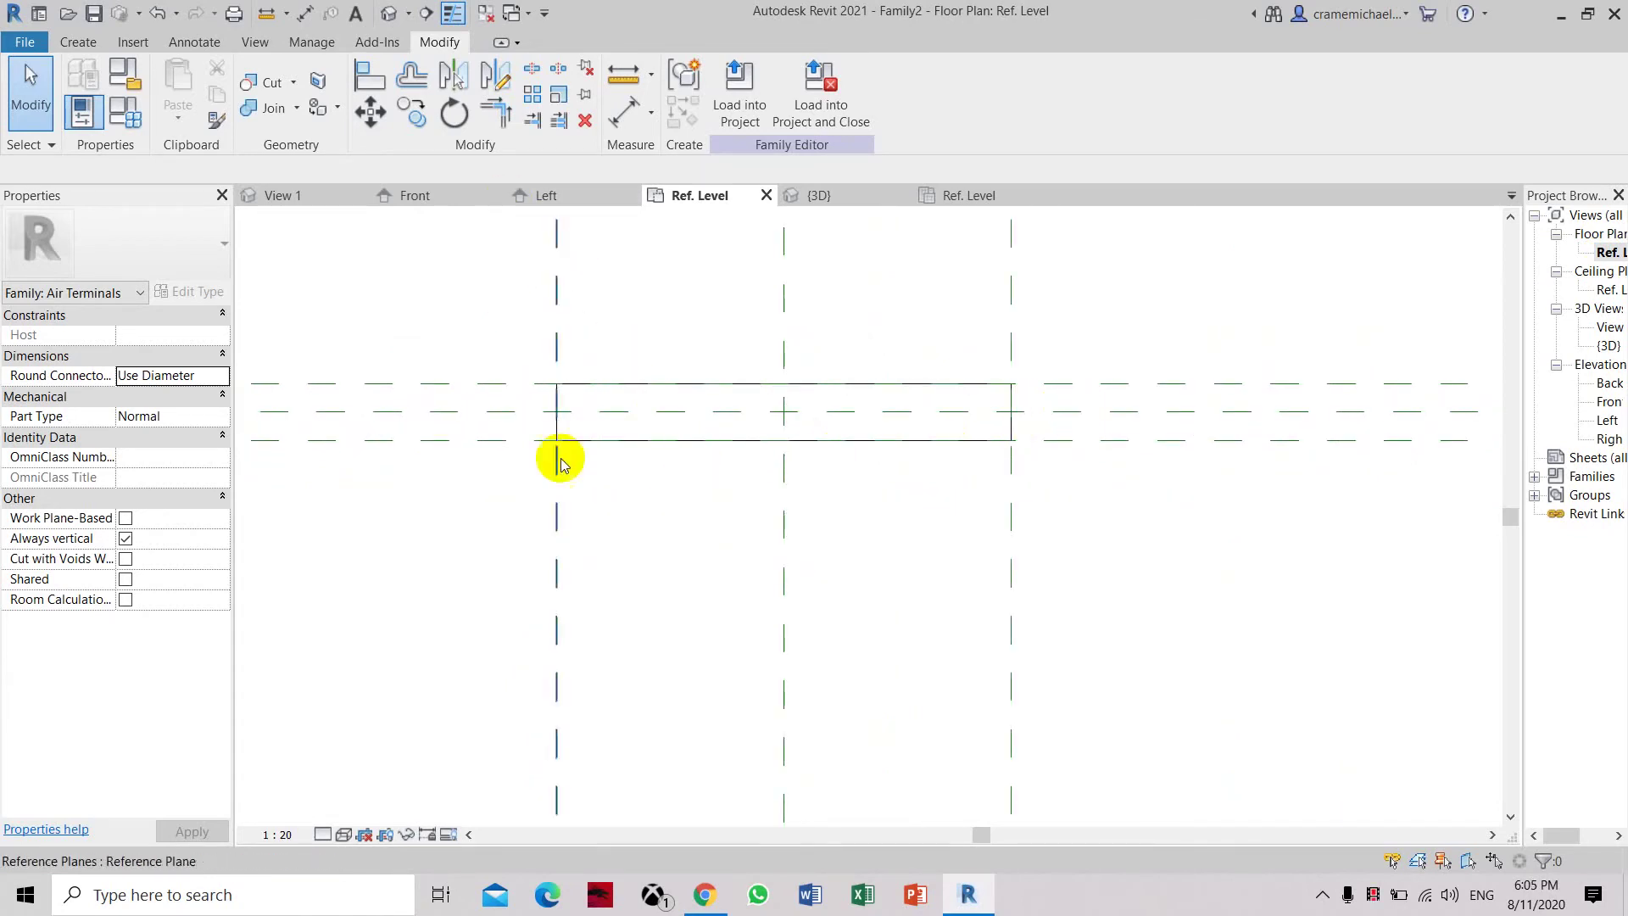
pyautogui.moveTo(625, 338); pyautogui.dragTo(580, 418, button='middle')
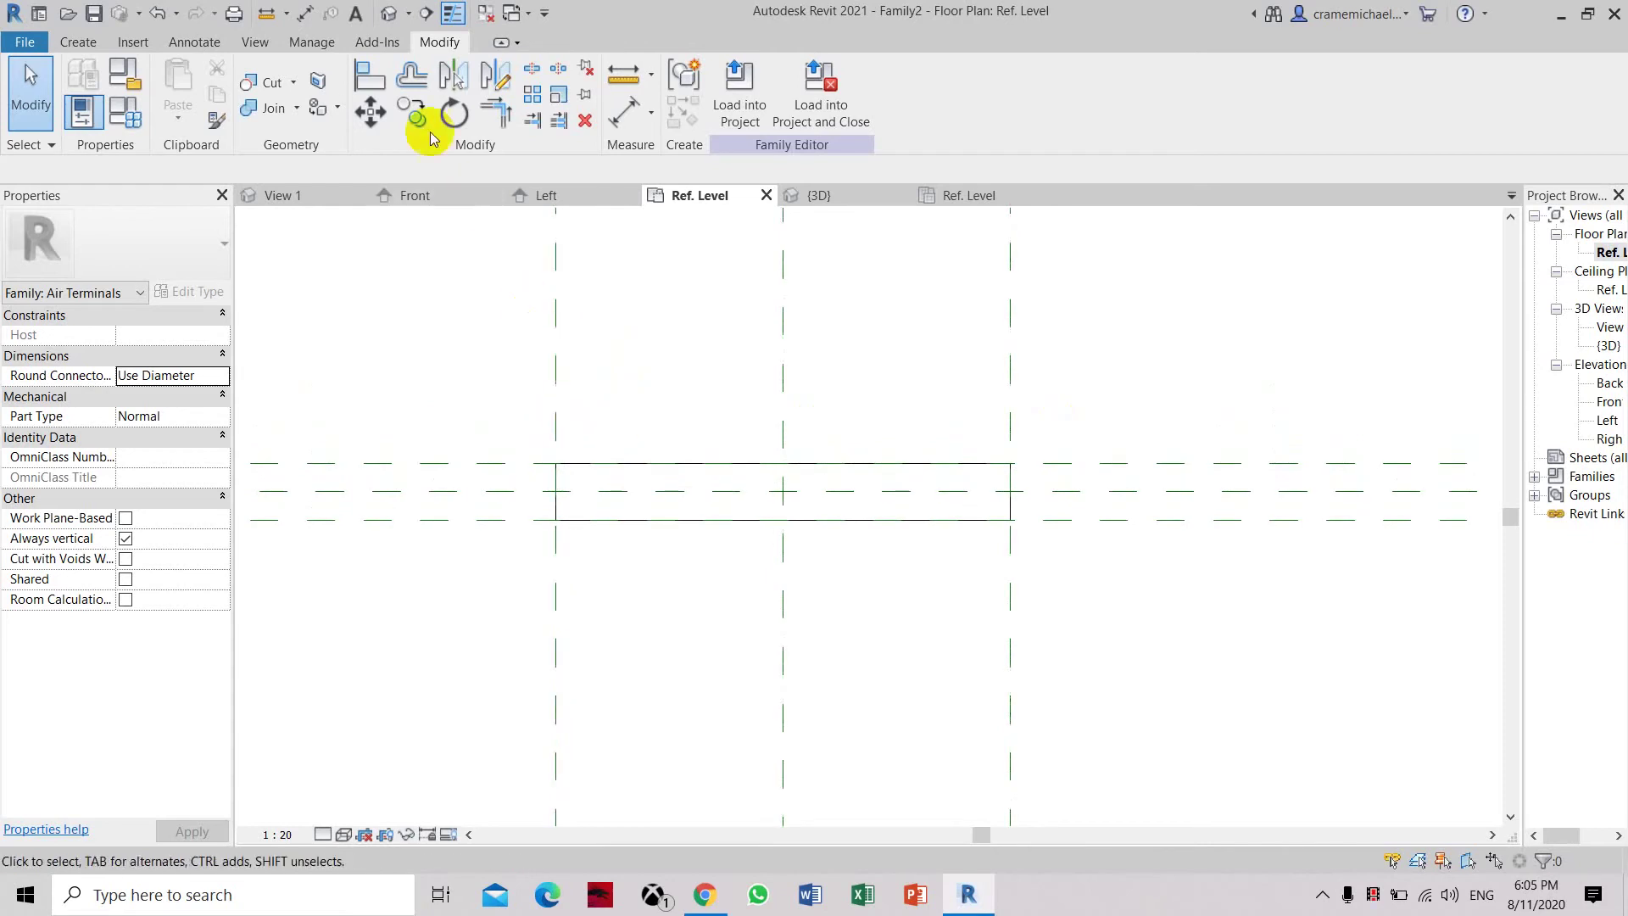
# Draw two horizontal reference planes inside the plate, about 33 mm from its upper edge and 20 mm from its lower edge
pyautogui.click(66, 44)
pyautogui.click(1191, 68)
pyautogui.scroll(2, 496, 485)
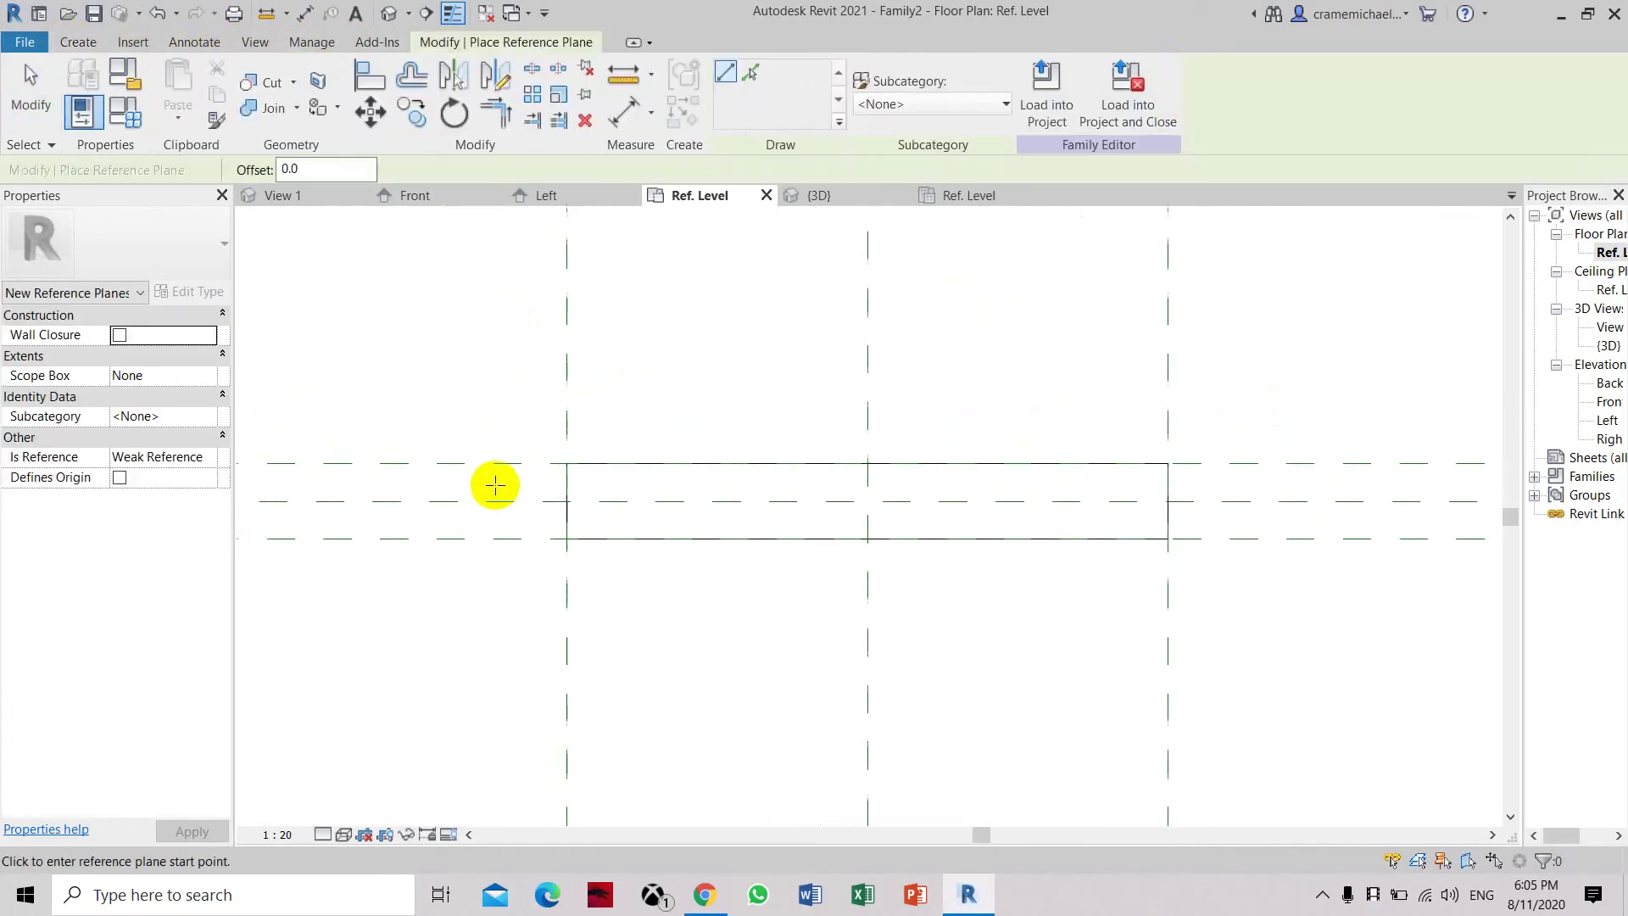
pyautogui.click(455, 480)
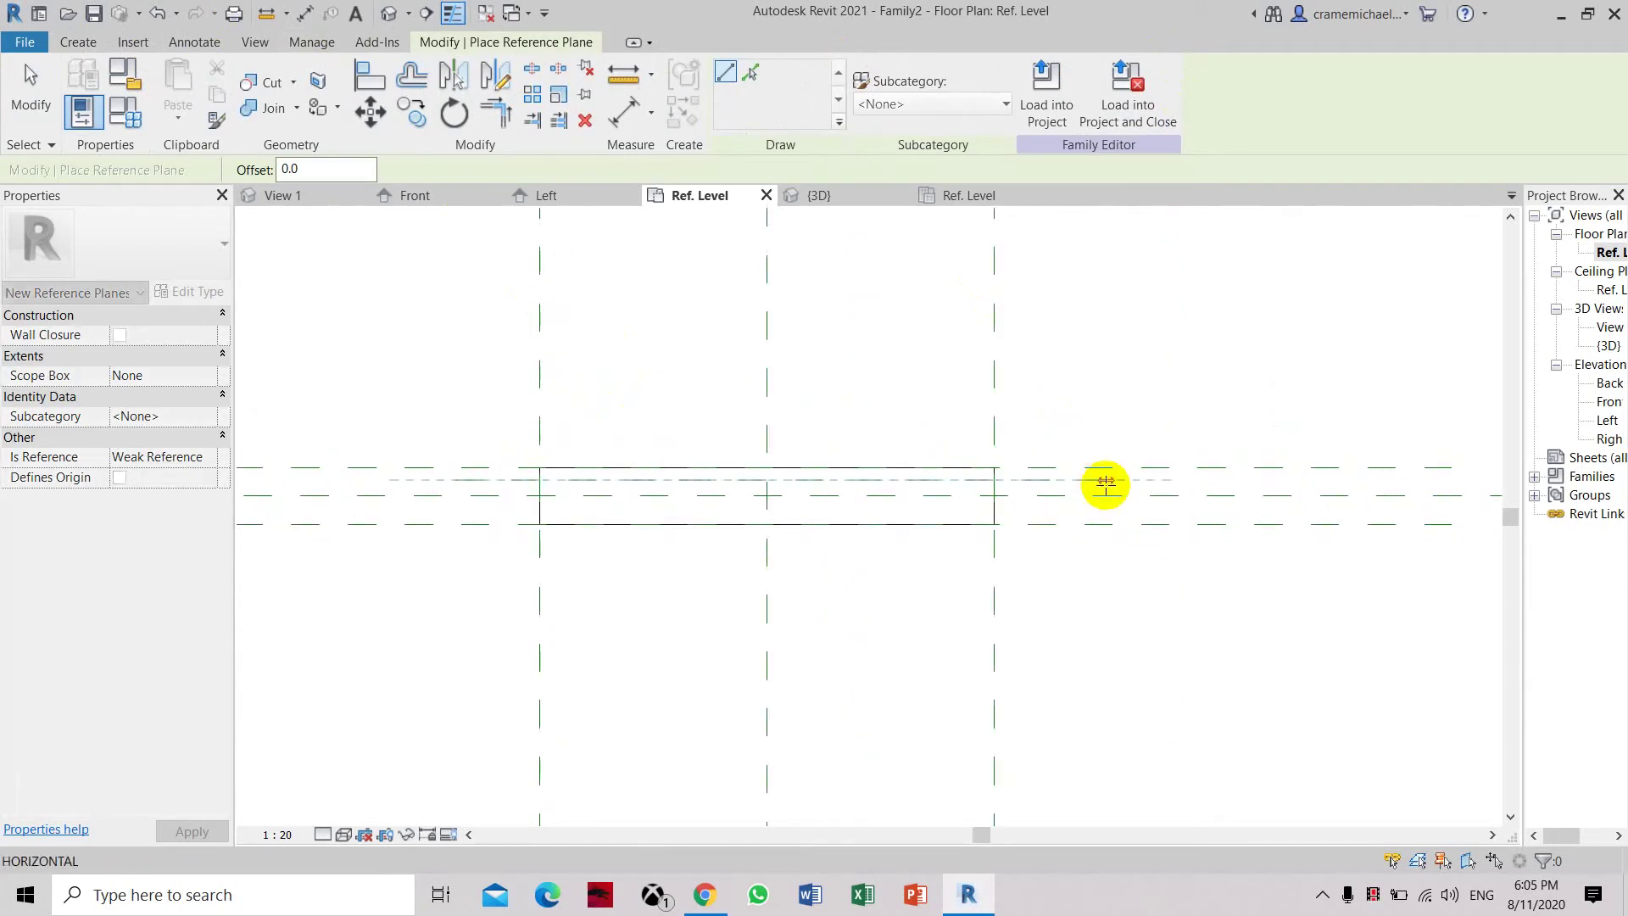
pyautogui.click(1315, 480)
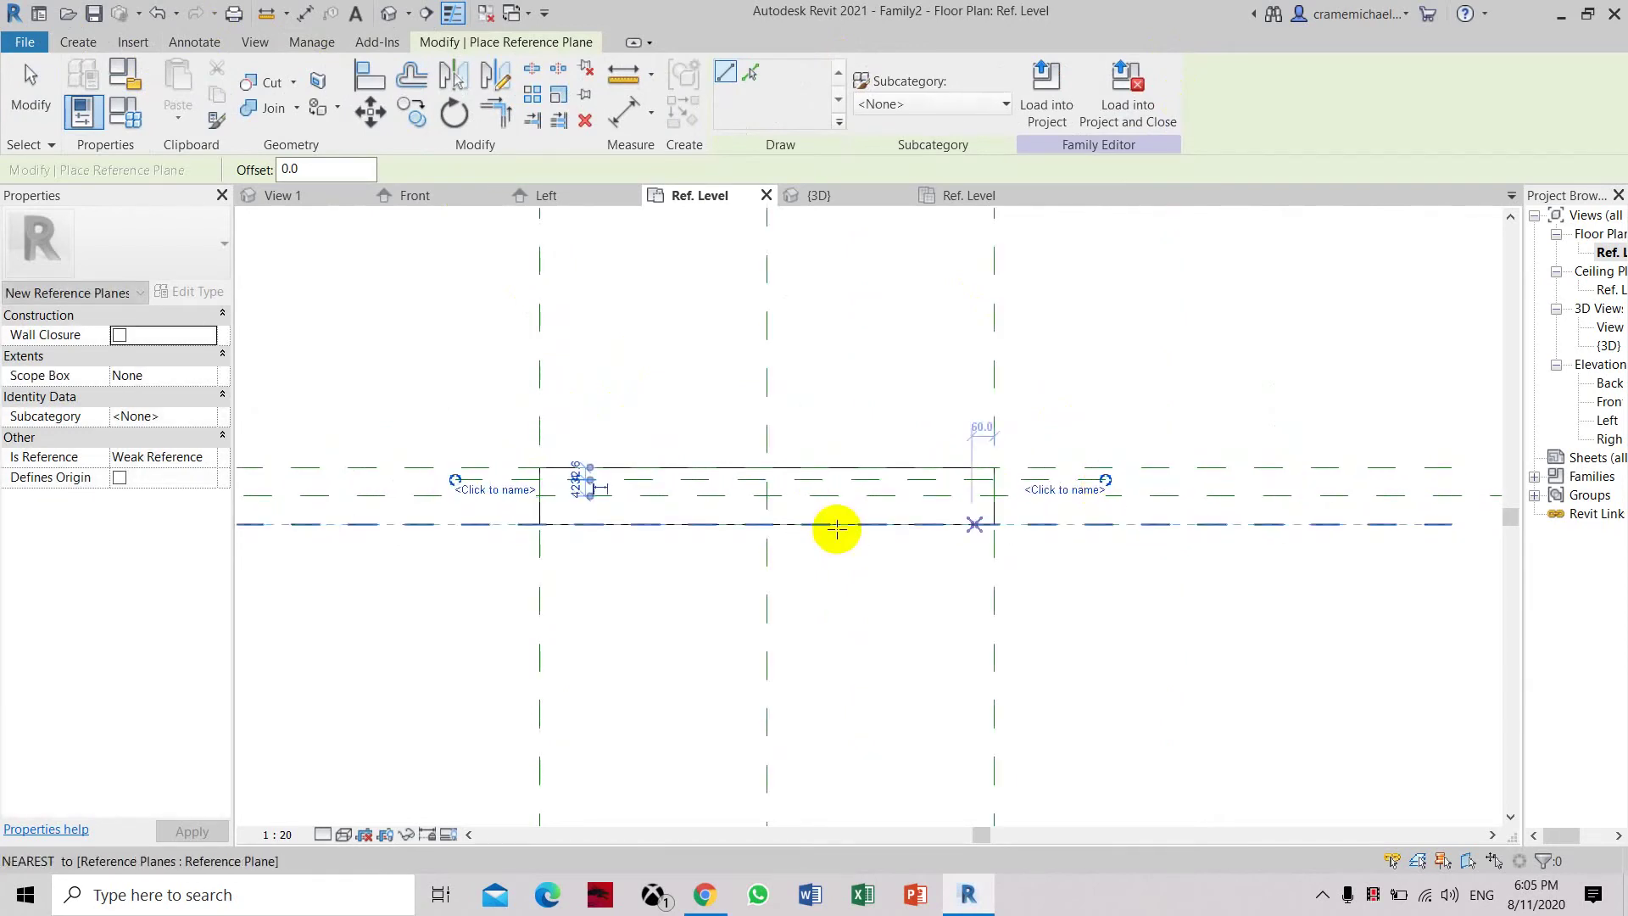
pyautogui.click(466, 507)
pyautogui.click(1323, 505)
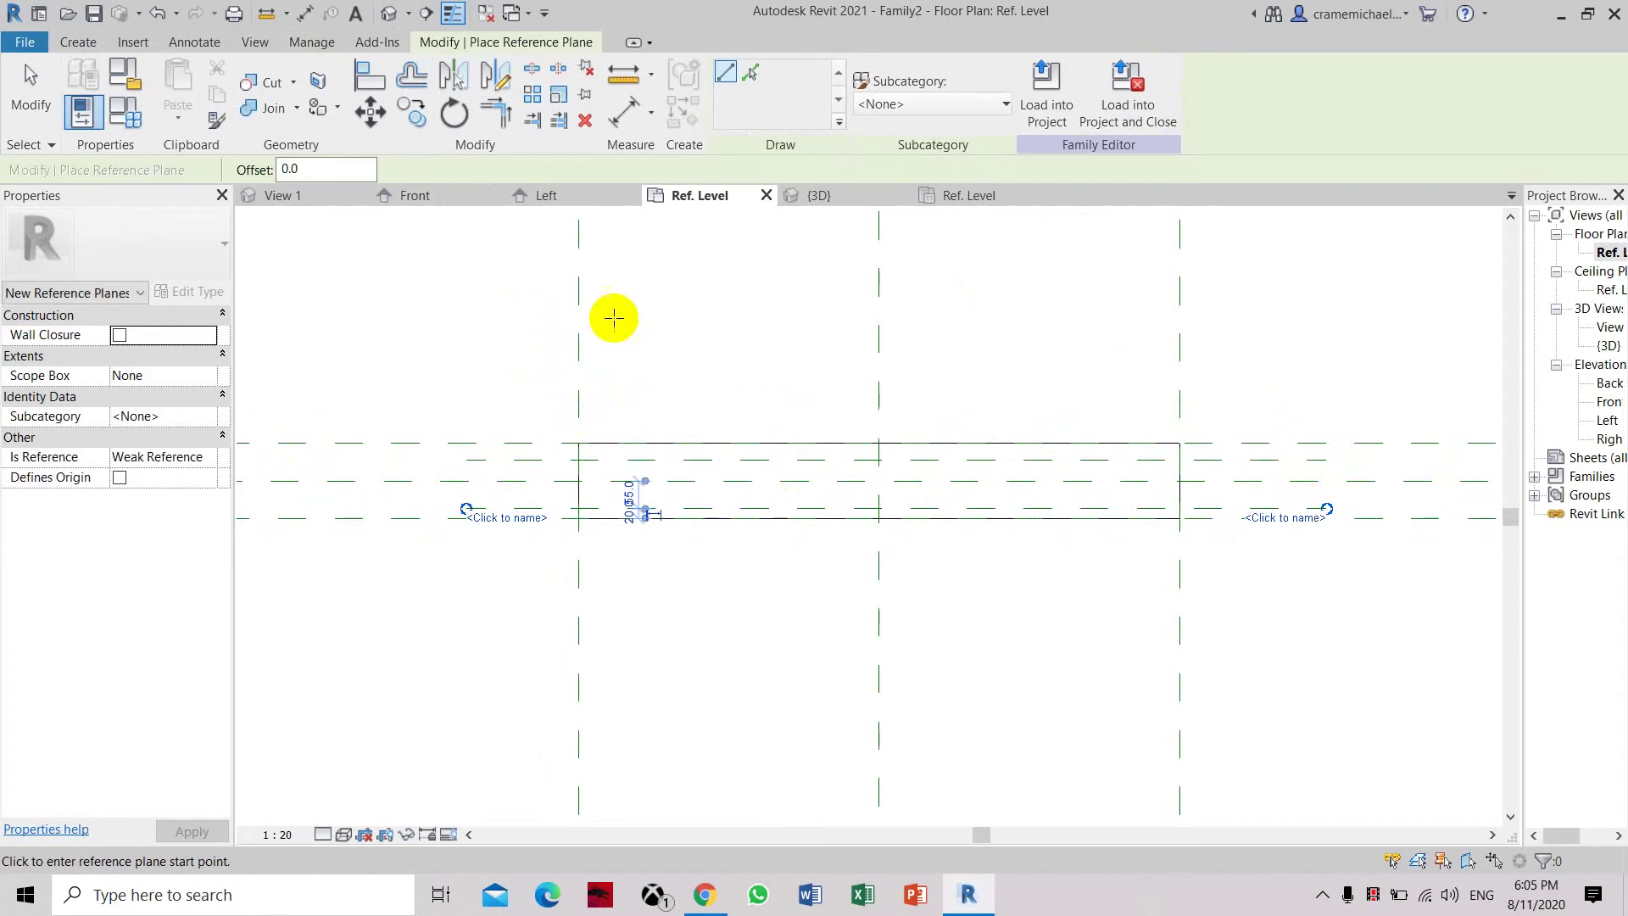
# Draw two vertical reference planes inside the plate, about 50 mm from its left end and 60 mm from its right end
pyautogui.click(603, 311)
pyautogui.click(603, 647)
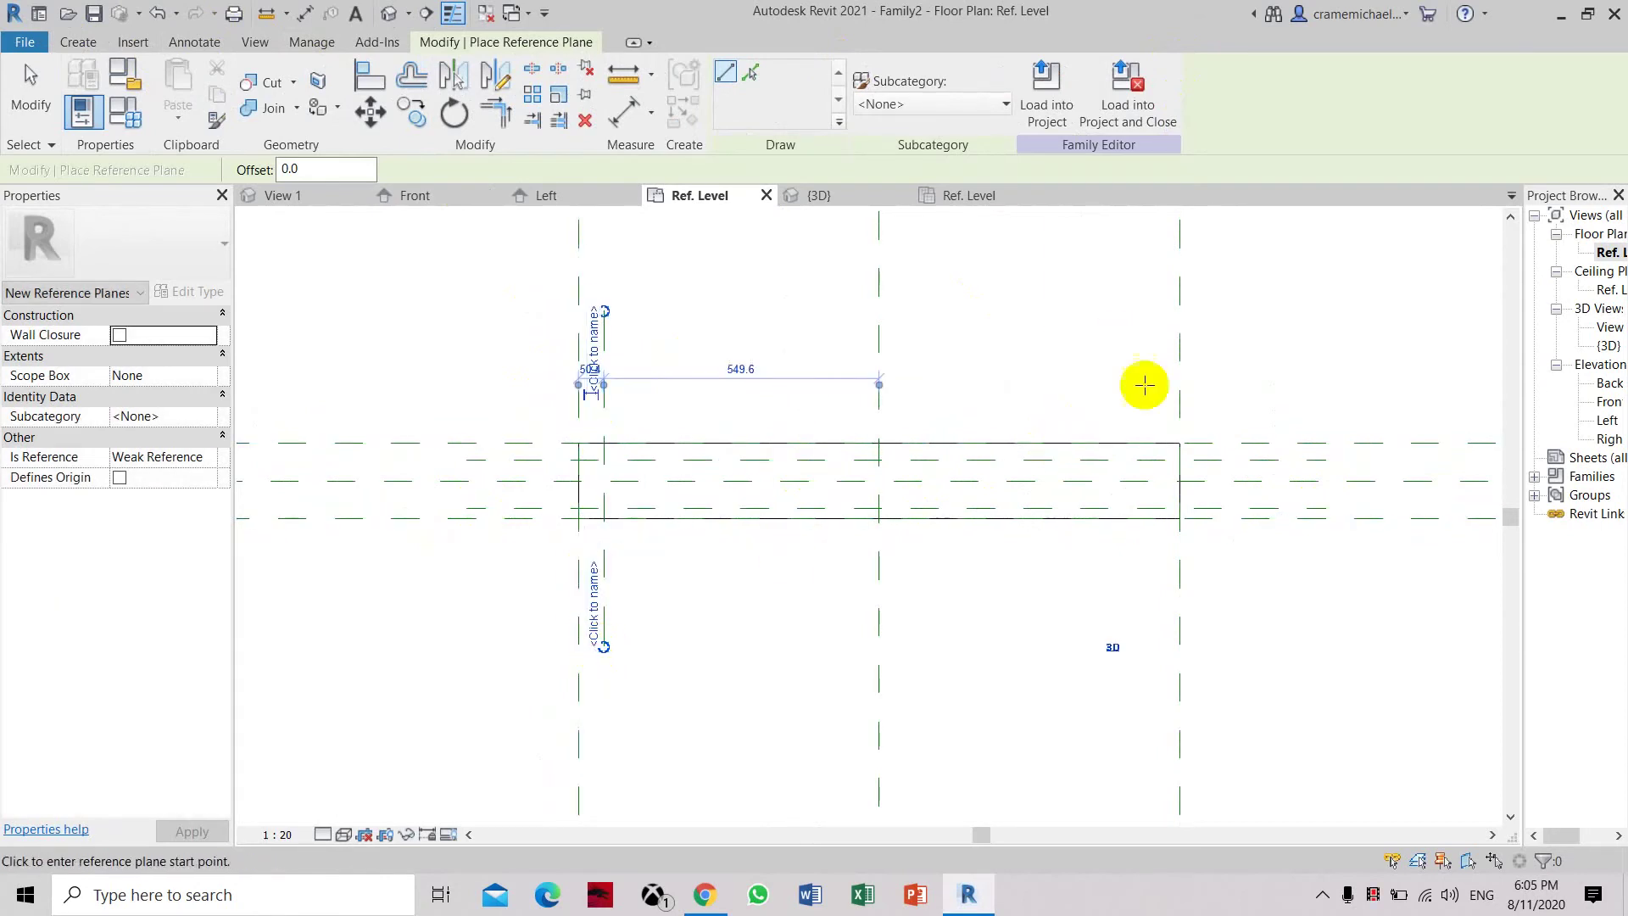
pyautogui.click(1150, 311)
pyautogui.click(1149, 661)
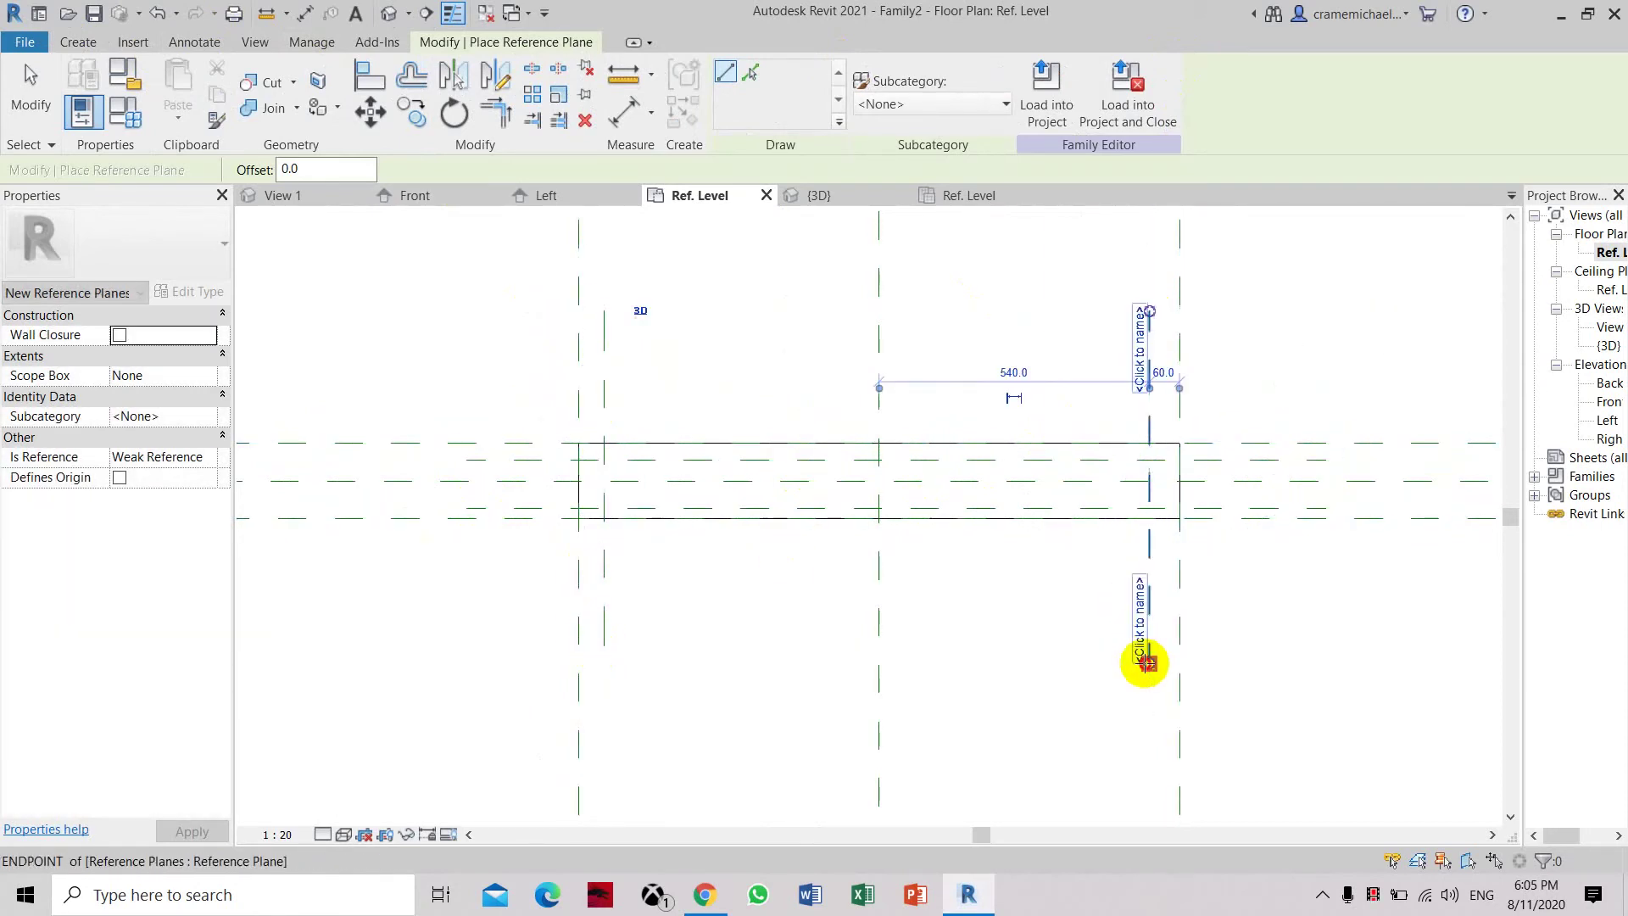
pyautogui.press('Escape')
pyautogui.press('Escape')
# Dimension the gap between the plate's upper edge plane and the new horizontal reference plane below it
pyautogui.scroll(3, 508, 445)
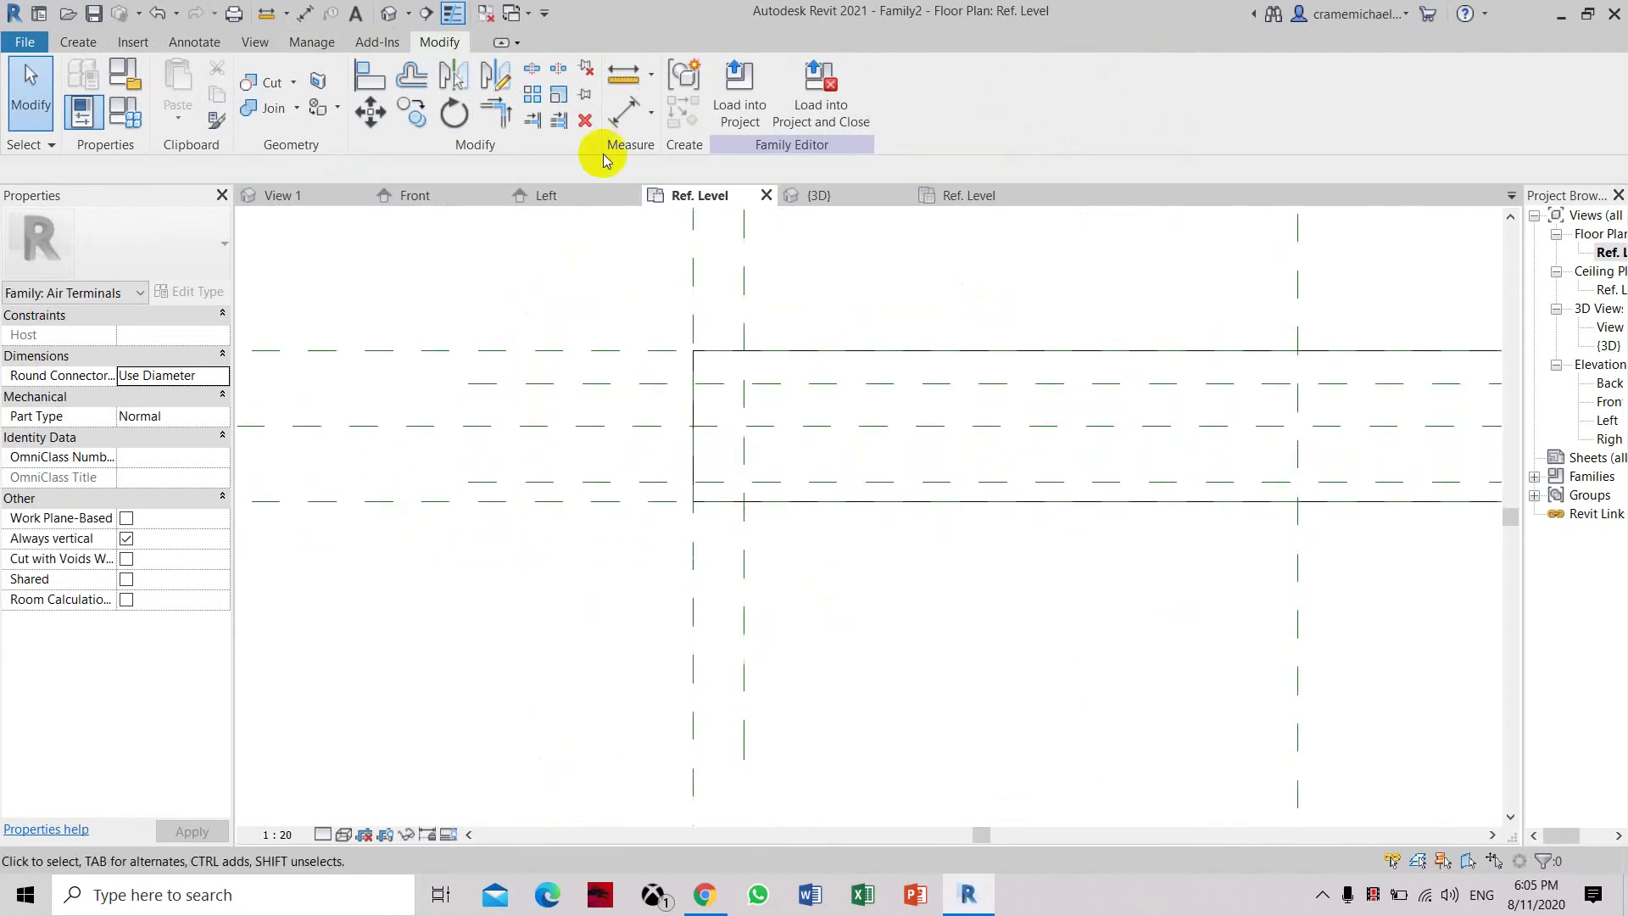
pyautogui.click(624, 112)
pyautogui.click(605, 350)
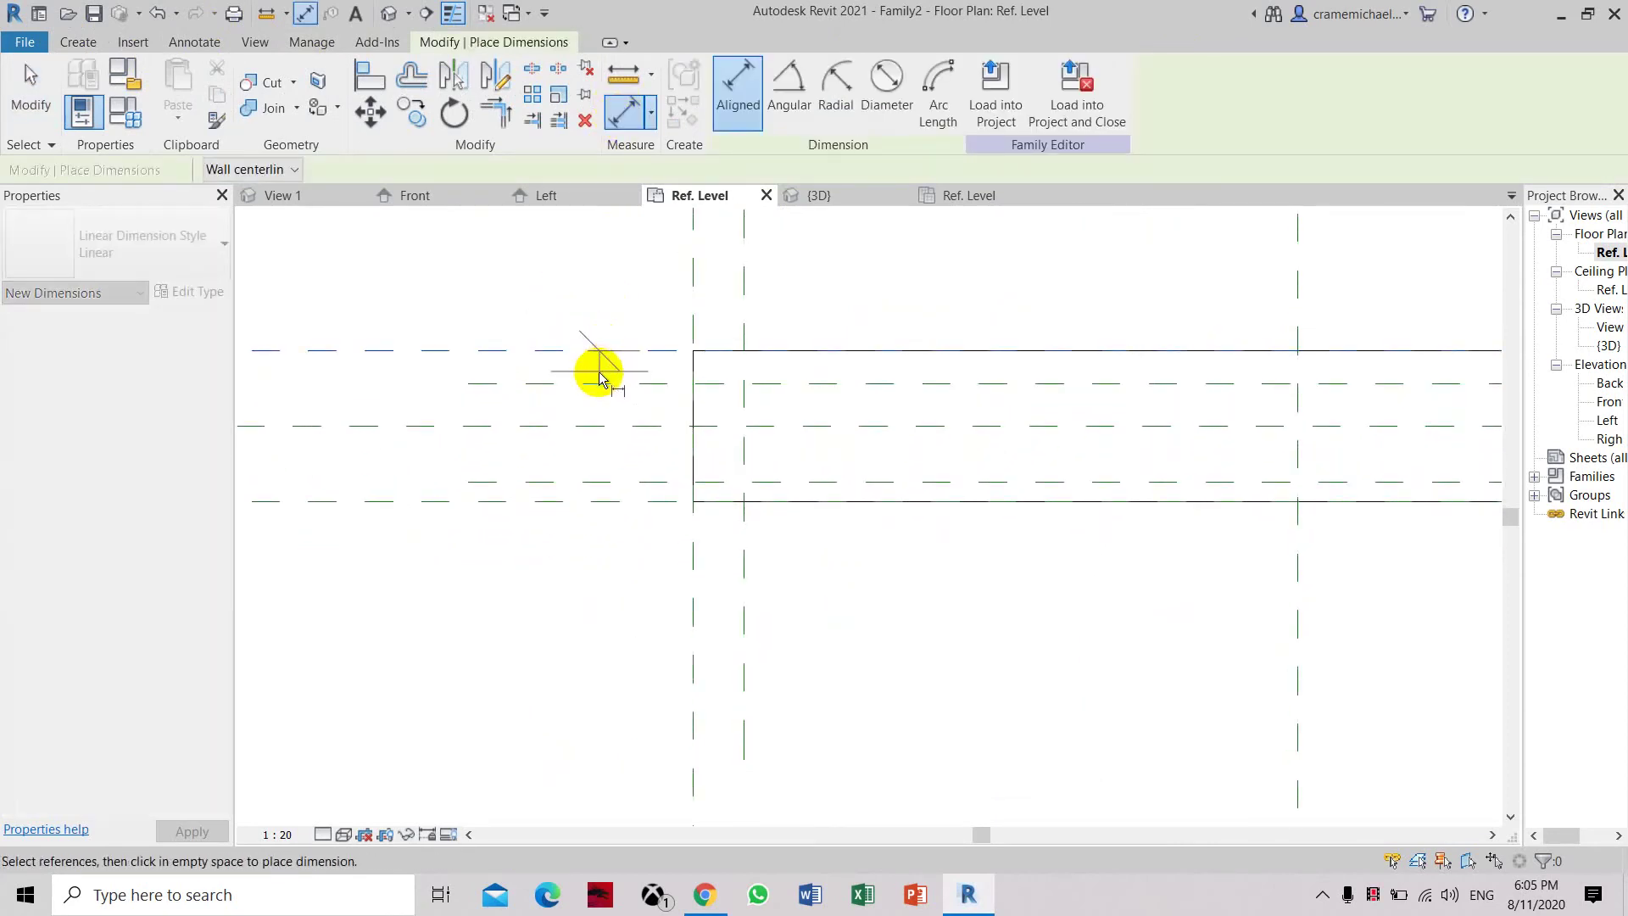
pyautogui.click(598, 388)
pyautogui.scroll(2, 600, 378)
pyautogui.click(566, 356)
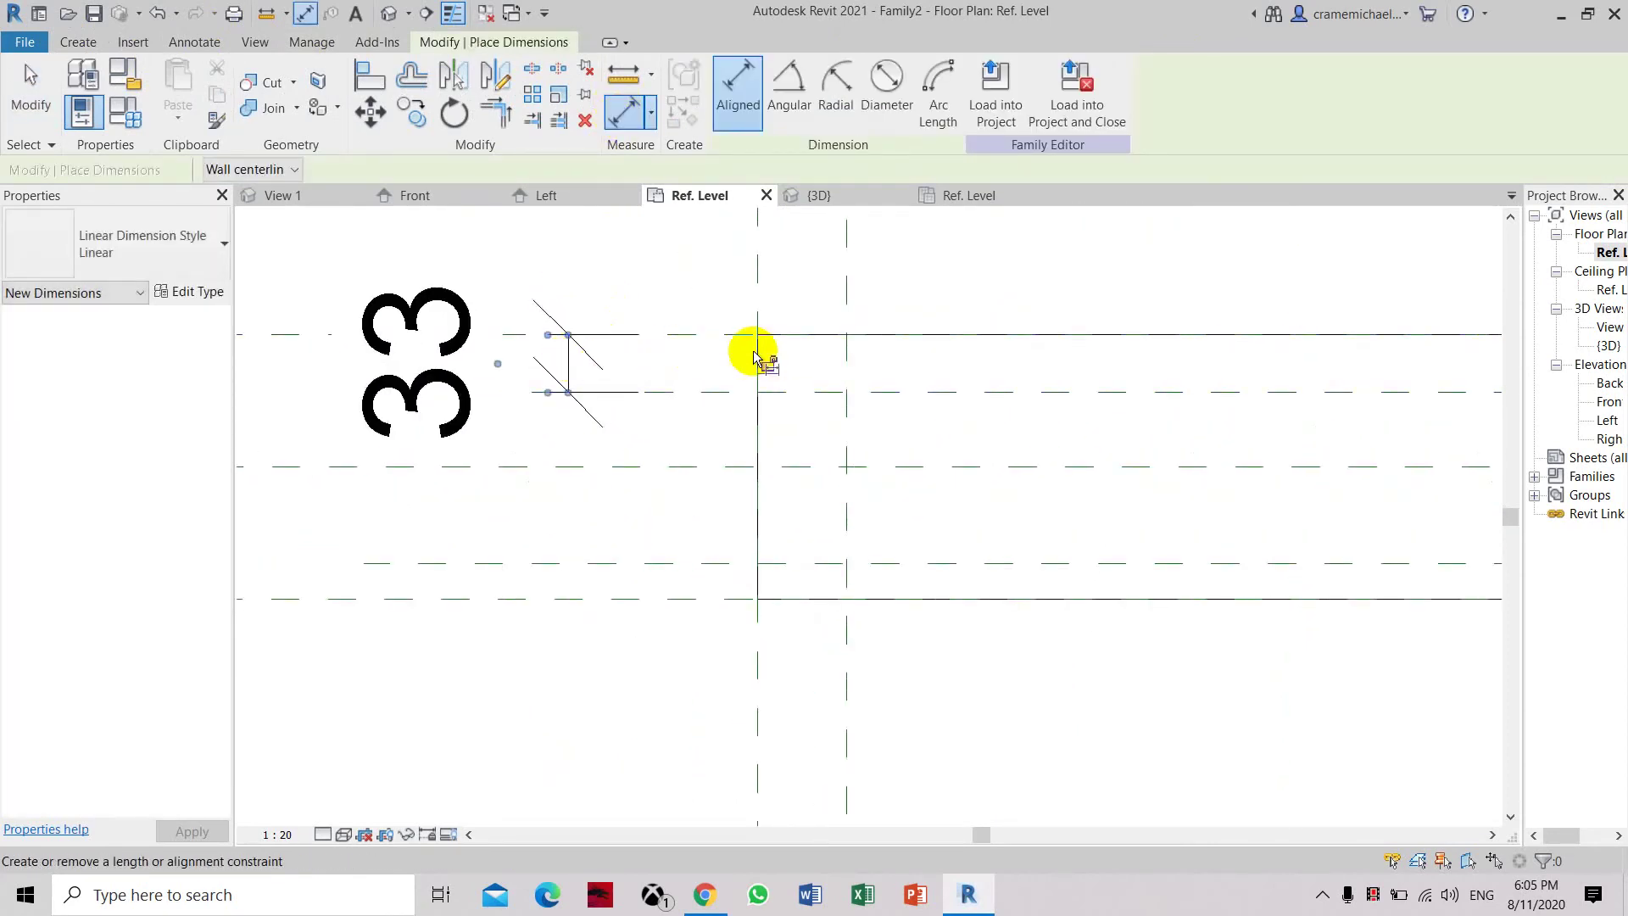
pyautogui.press('Escape')
# Set the upper inner reference plane's distance from the plate's upper edge plane to 25 mm
pyautogui.click(663, 394)
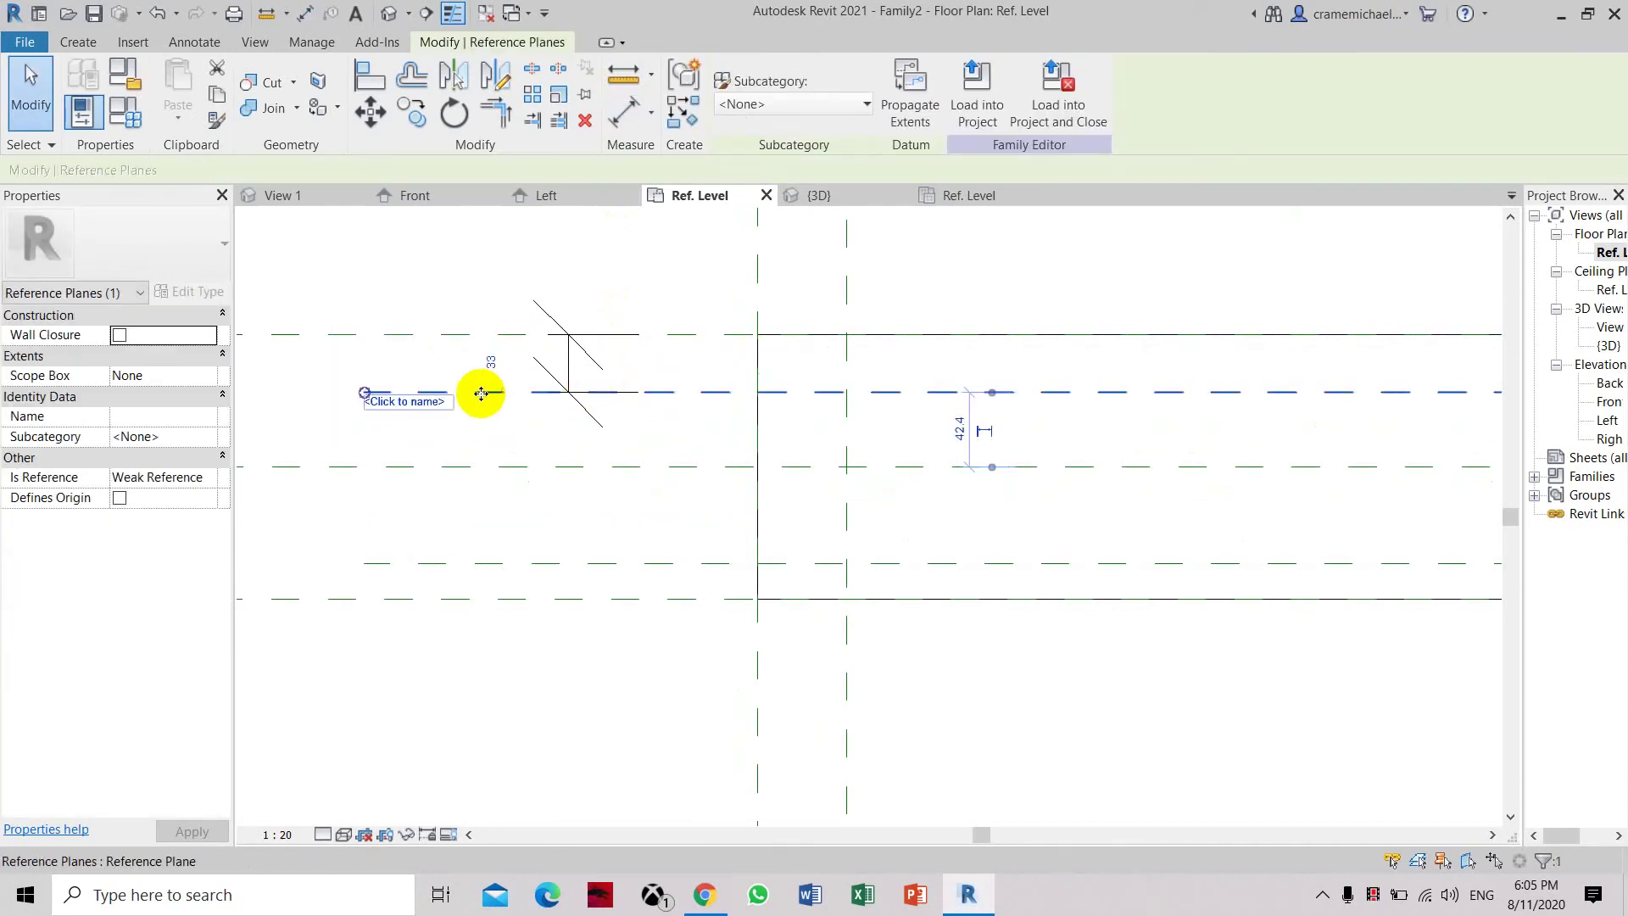
pyautogui.click(490, 363)
pyautogui.write('25')
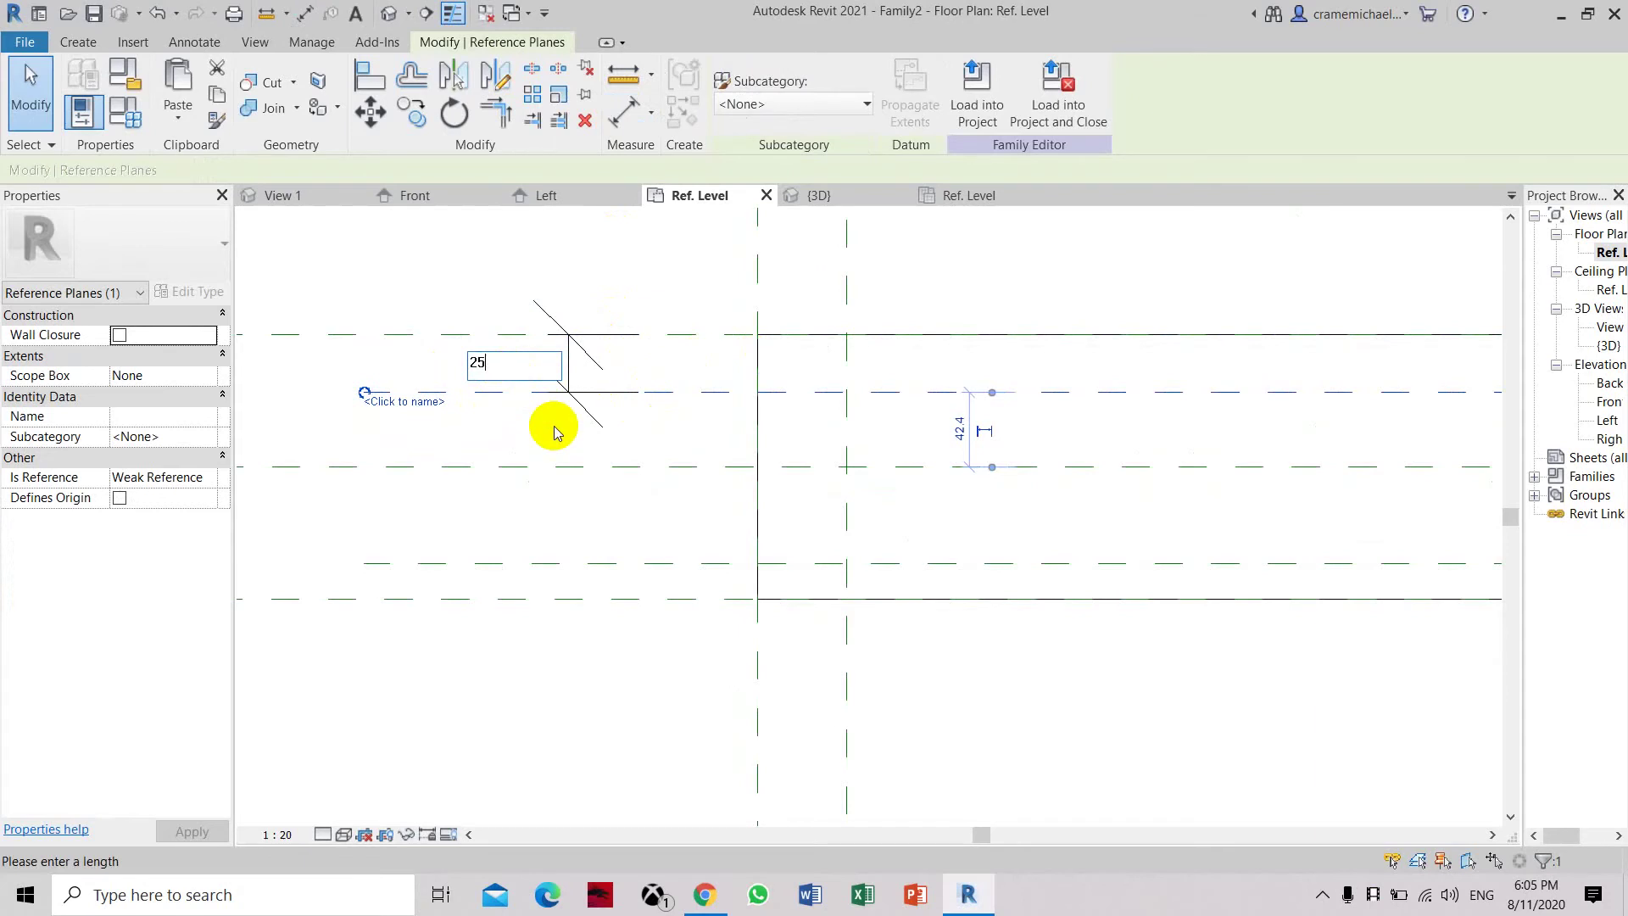
pyautogui.press('Return')
pyautogui.scroll(-1, 585, 416)
pyautogui.press('Escape')
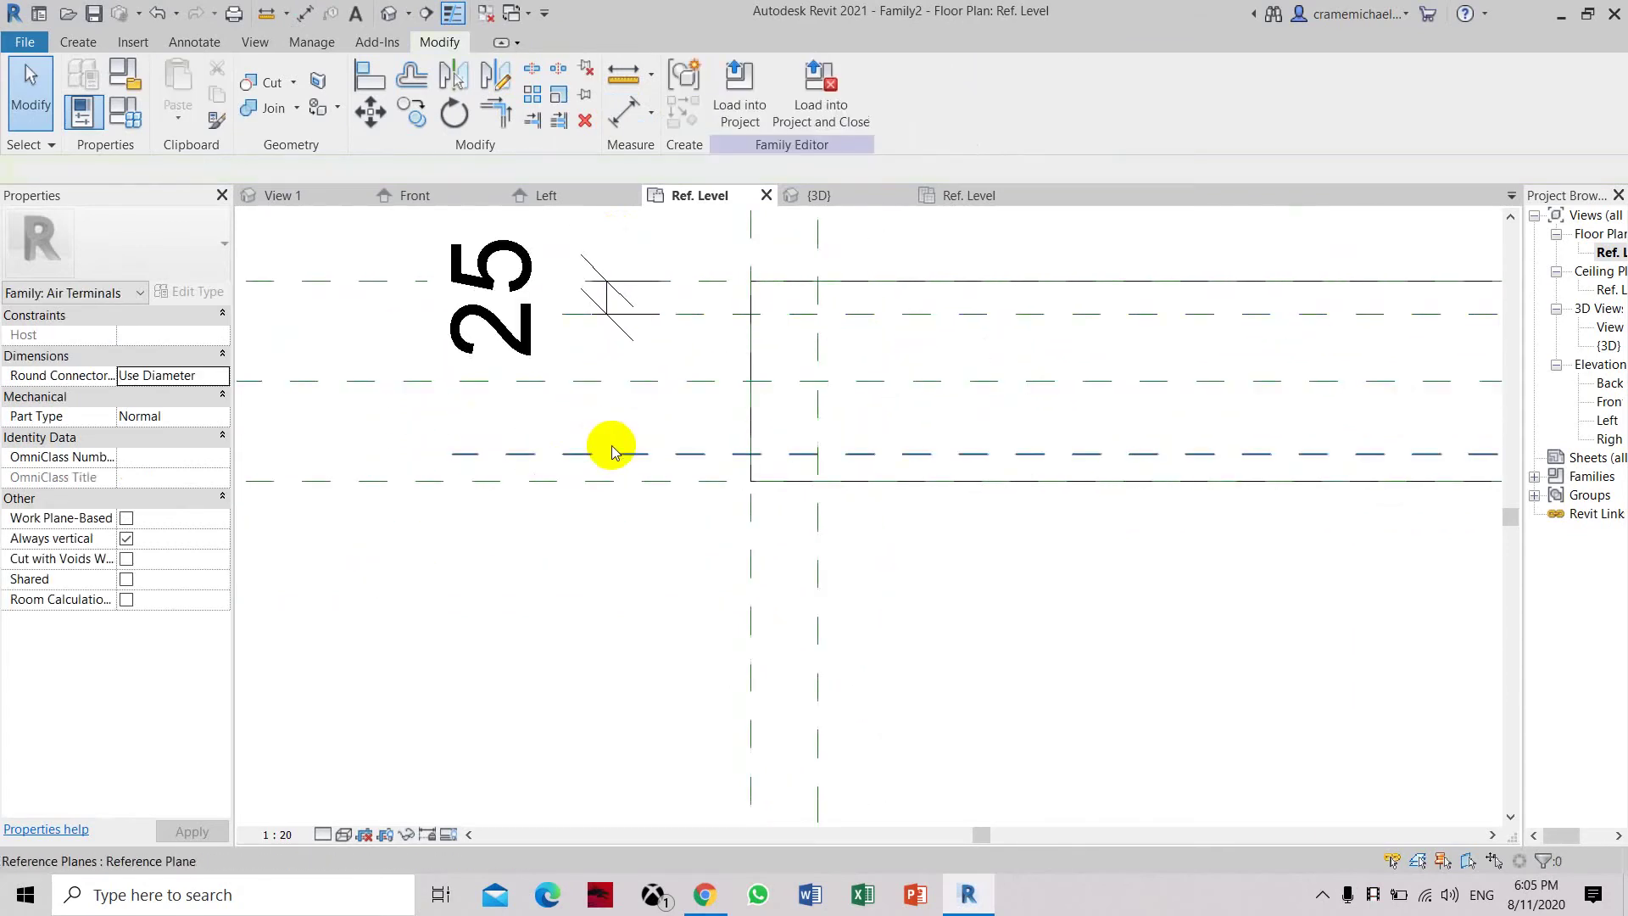
# Dimension the gap between the plate's lower edge plane and the inner horizontal reference plane above it
pyautogui.click(625, 110)
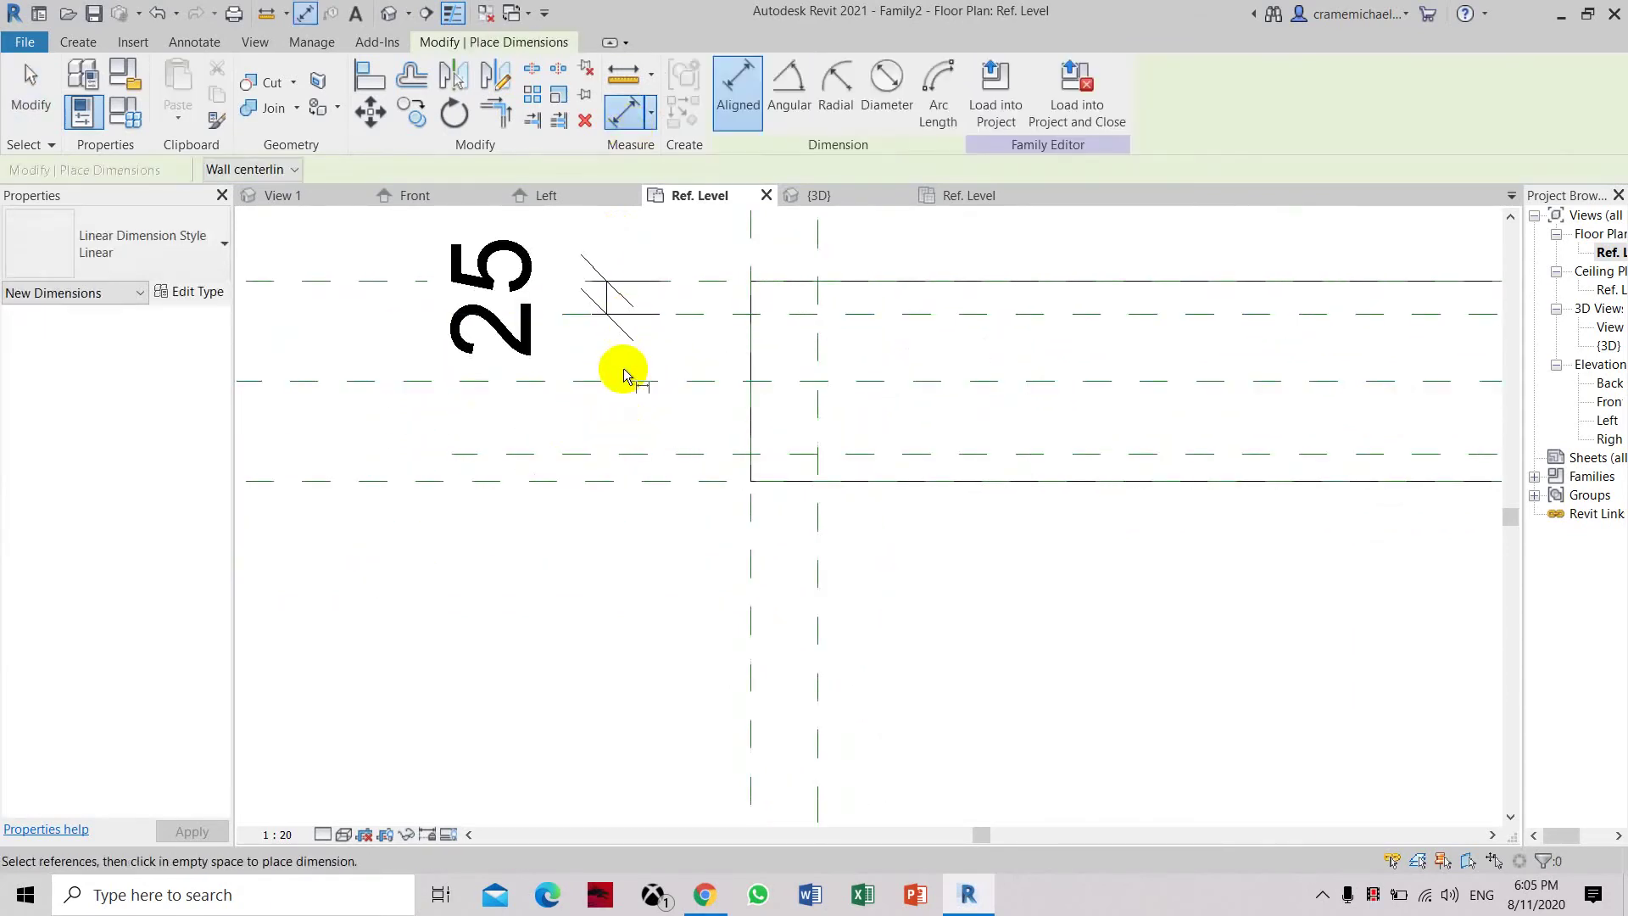
pyautogui.click(608, 482)
pyautogui.click(595, 515)
pyautogui.scroll(1, 646, 461)
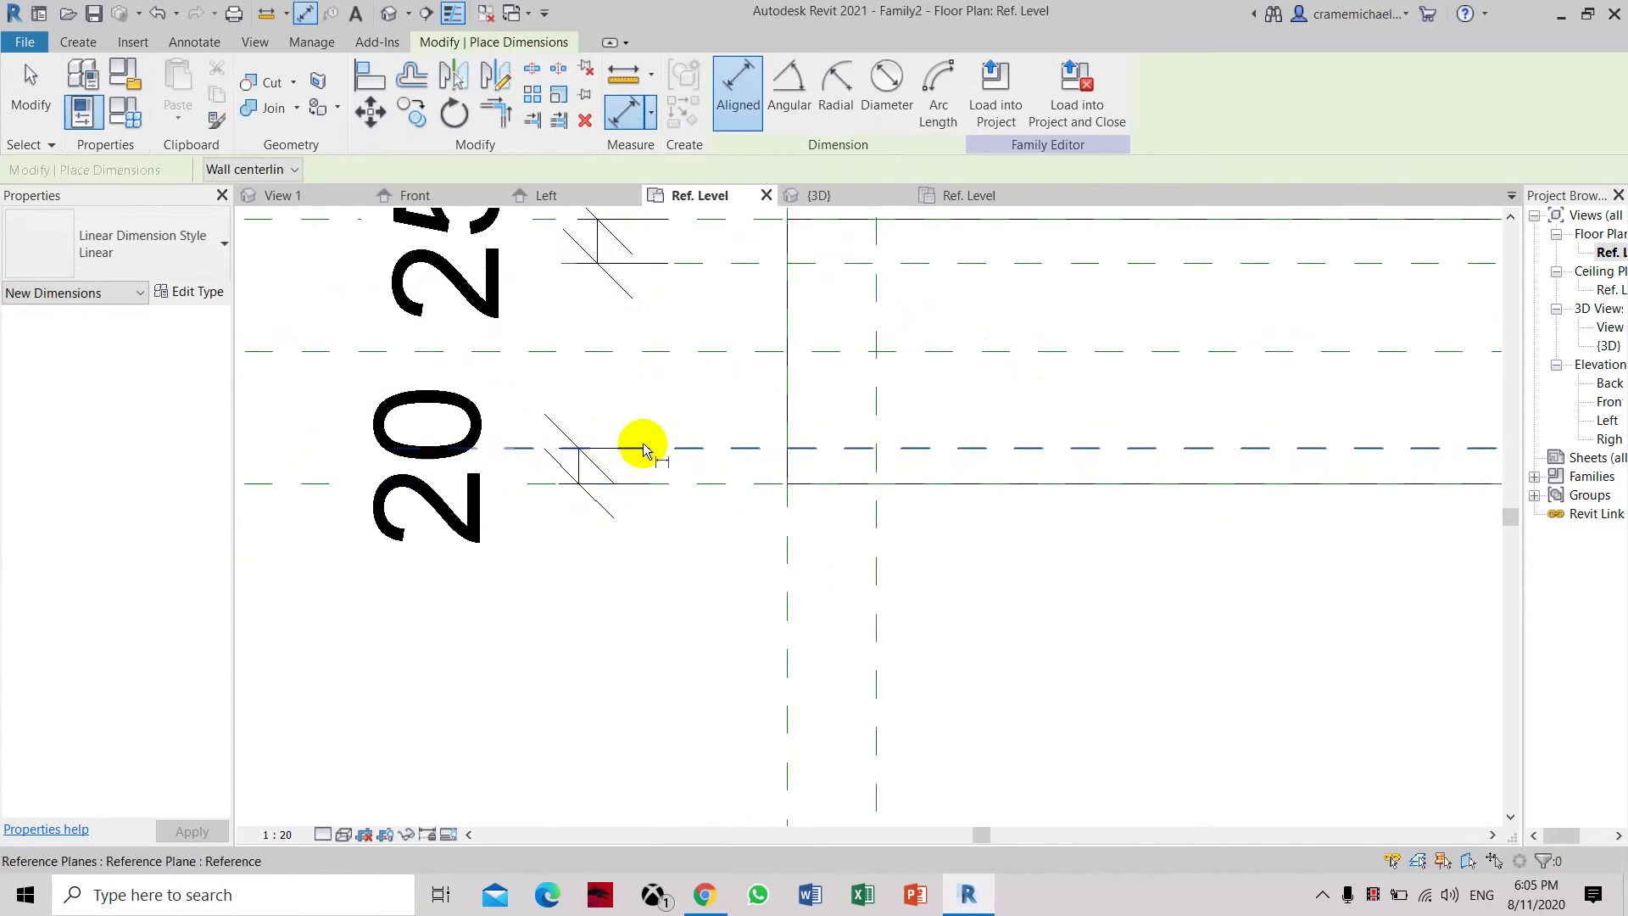
pyautogui.press('Escape')
pyautogui.press('Escape')
# Set the lower inner reference plane's distance from the plate's lower edge plane to 25 mm
pyautogui.click(647, 447)
pyautogui.click(730, 449)
pyautogui.click(519, 465)
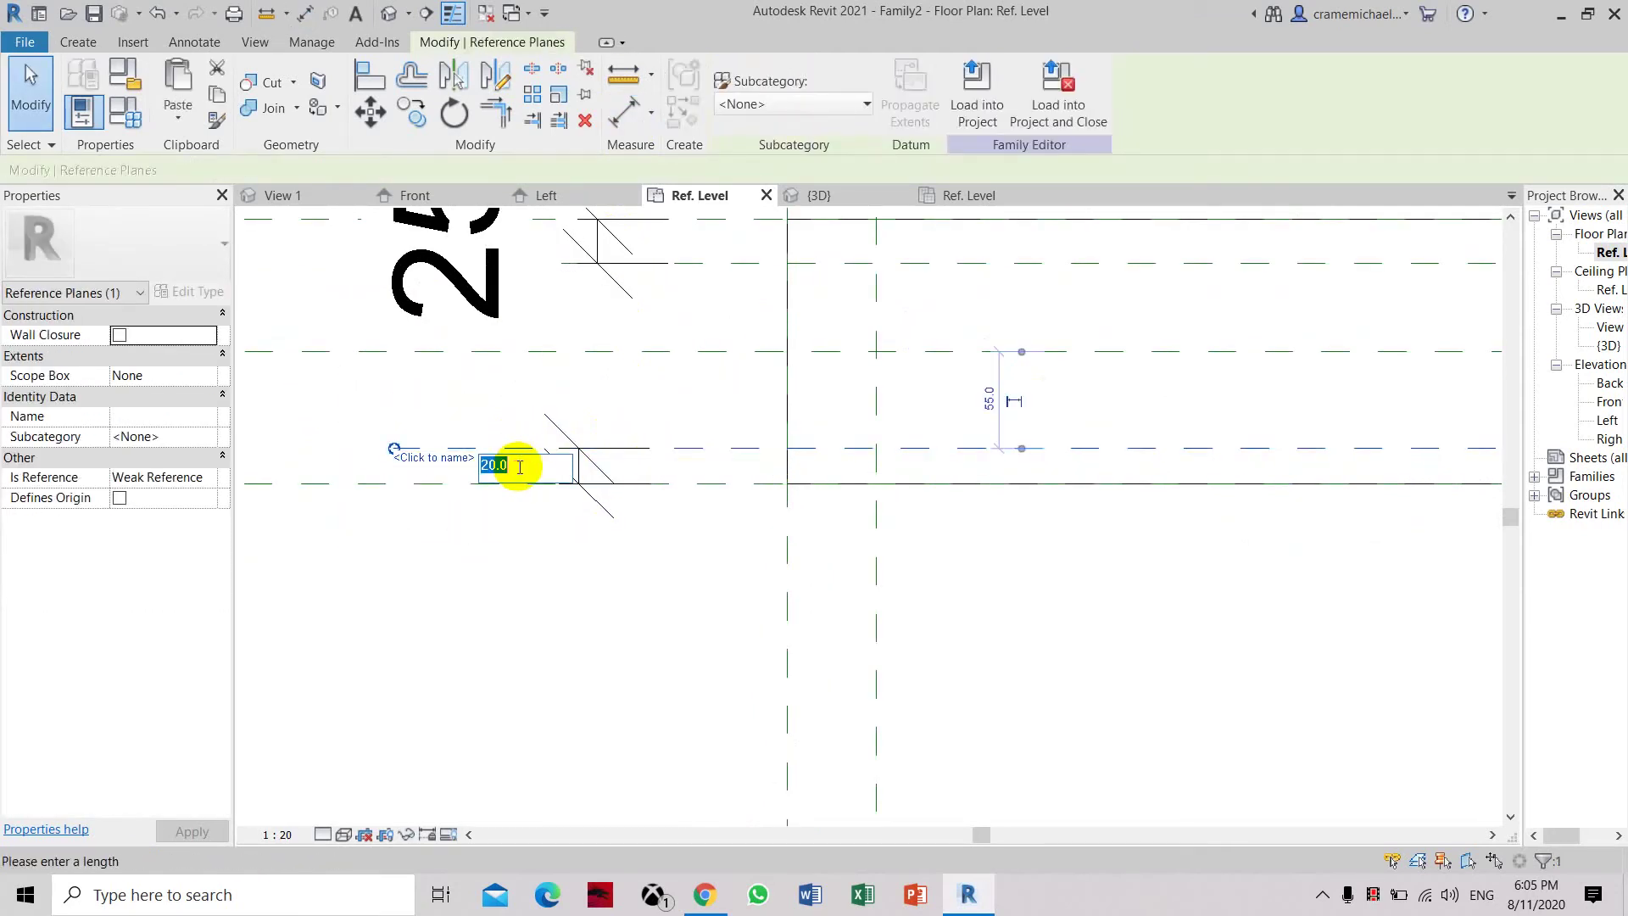
pyautogui.click(605, 600)
pyautogui.scroll(-3, 531, 501)
pyautogui.moveTo(996, 480); pyautogui.dragTo(832, 472, button='middle')
pyautogui.click(889, 573)
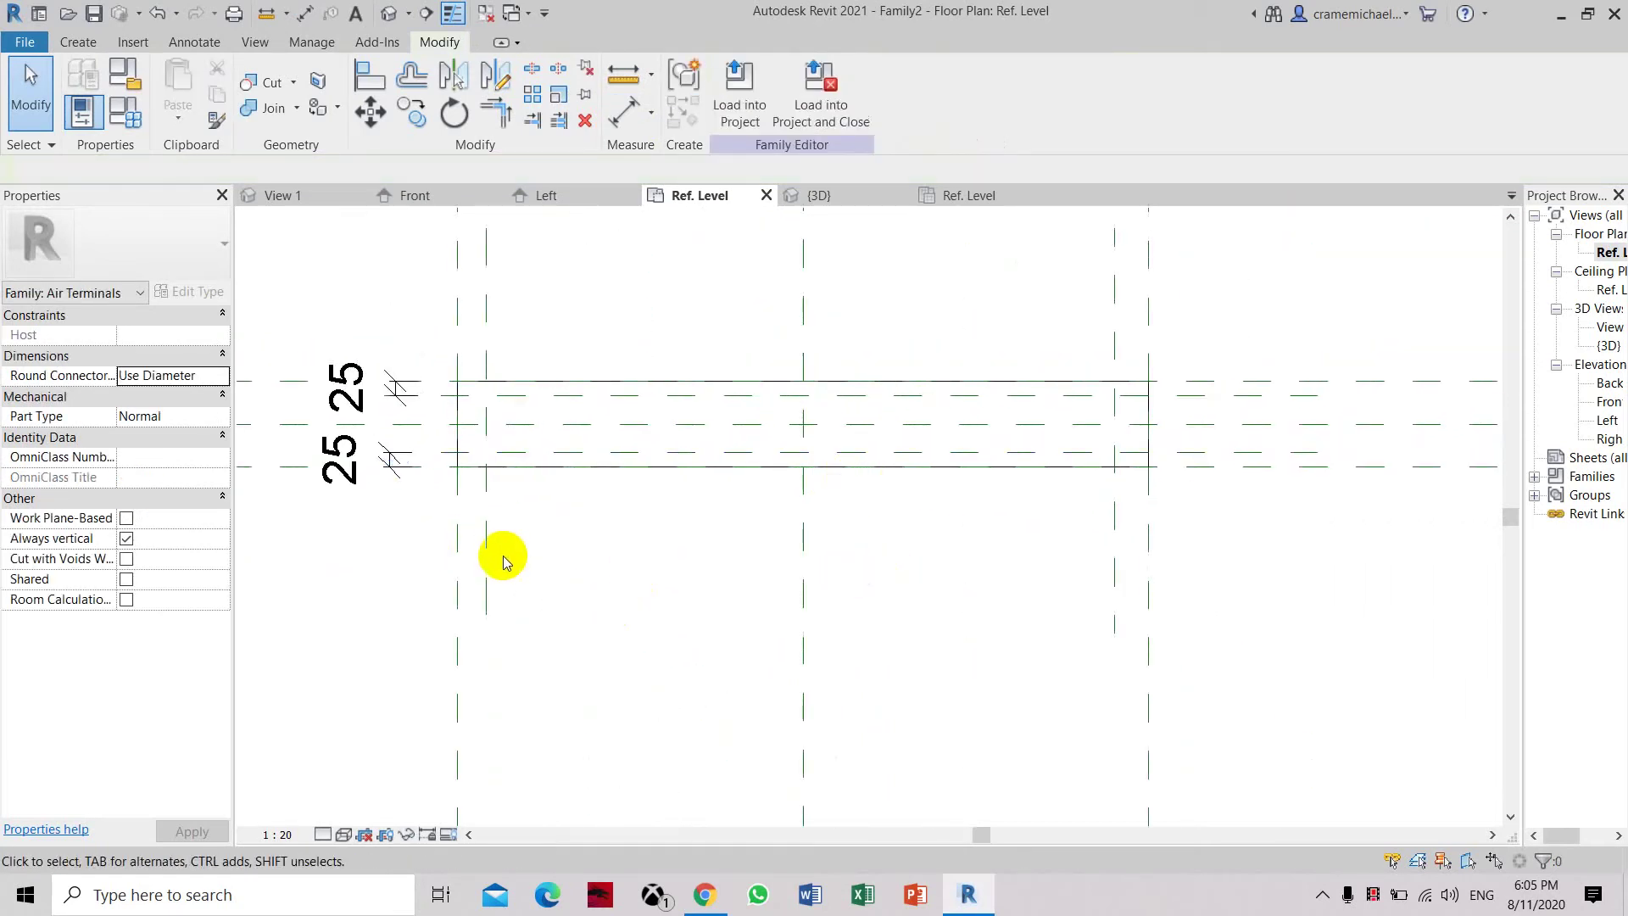
# Dimension the gap between the plate's left edge plane and the adjacent inner vertical reference plane
pyautogui.click(613, 133)
pyautogui.scroll(2, 462, 530)
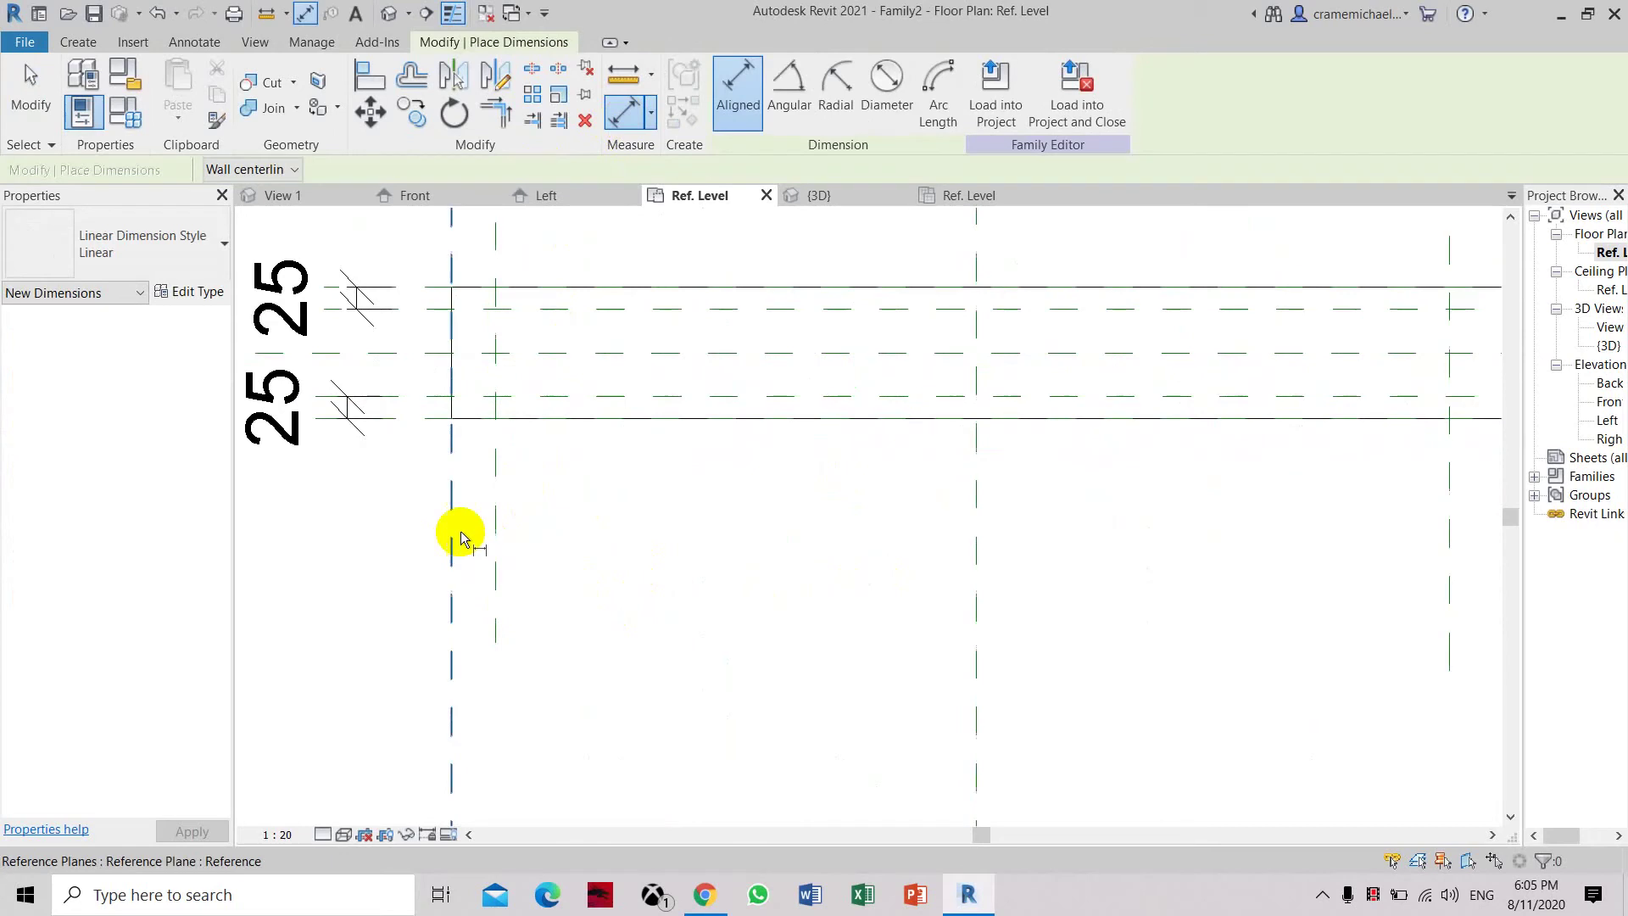
pyautogui.click(498, 526)
pyautogui.scroll(1, 526, 520)
pyautogui.click(543, 514)
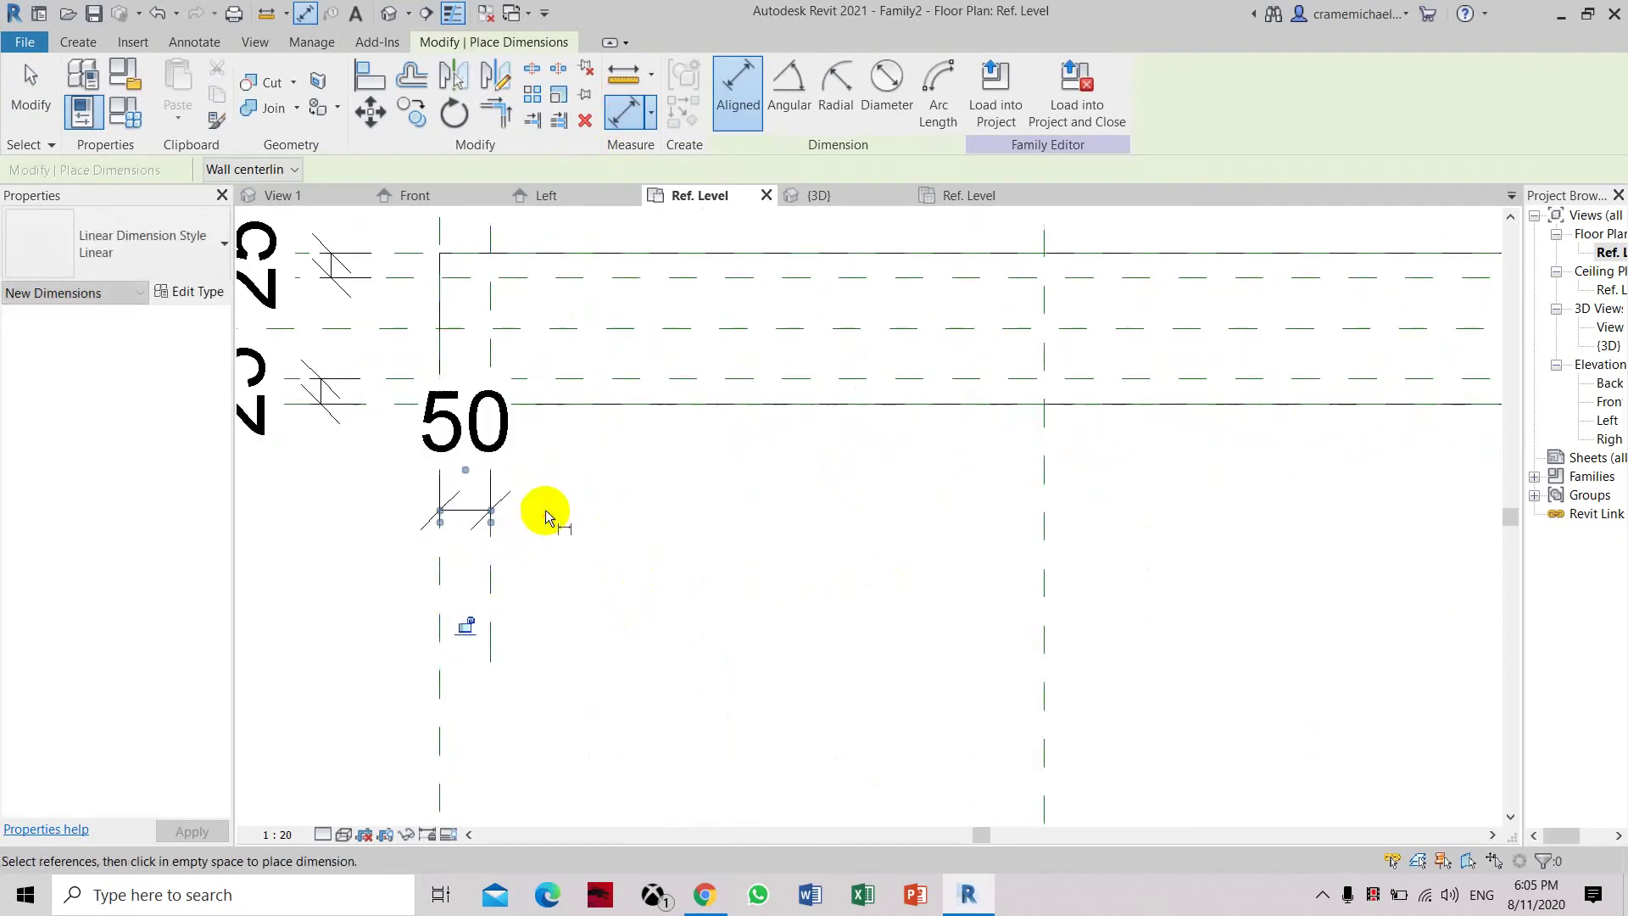
pyautogui.press('Escape')
pyautogui.press('Escape')
# Set the gap at the plate's left end to 25 mm by adjusting the outer vertical reference plane
pyautogui.click(442, 570)
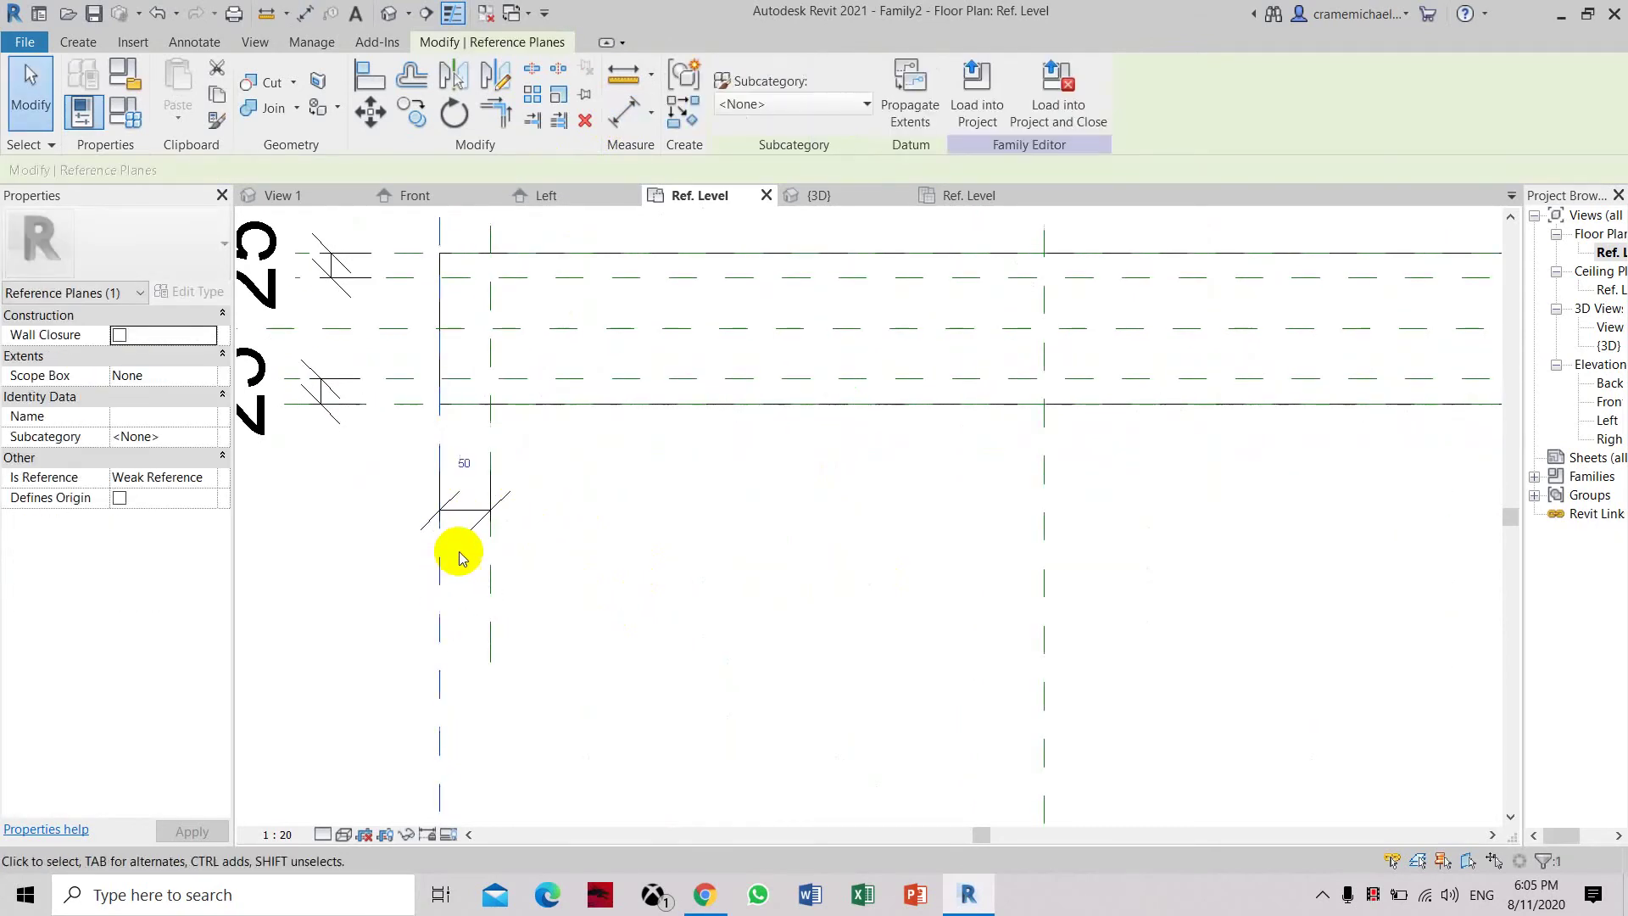
pyautogui.click(473, 468)
pyautogui.write('25')
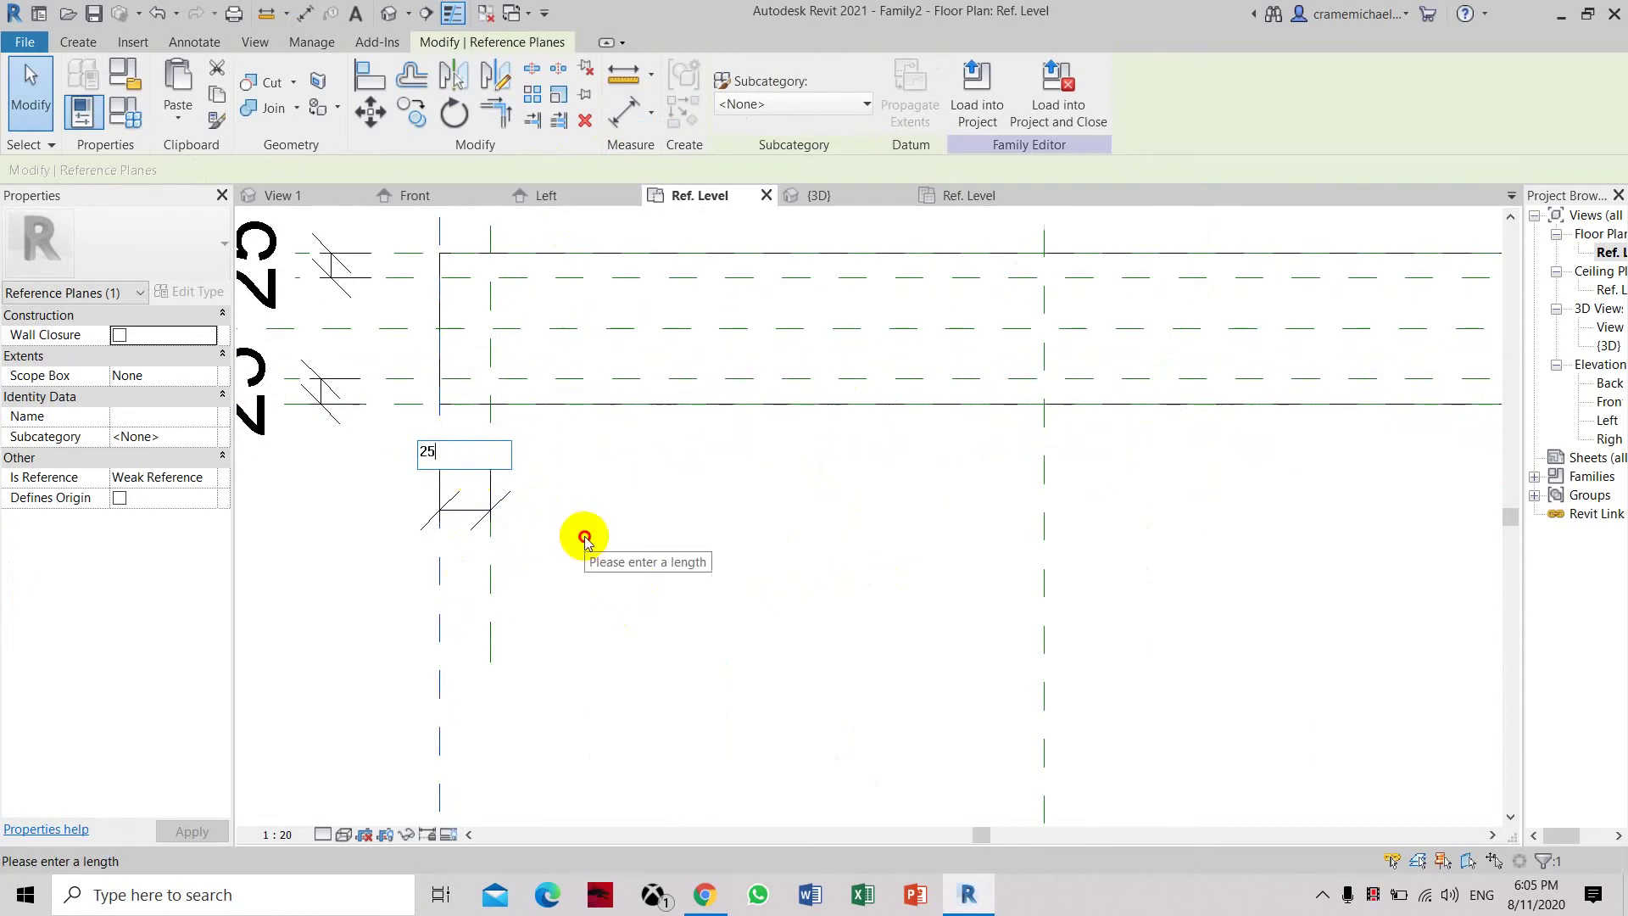
pyautogui.press('Return')
pyautogui.scroll(1, 1035, 509)
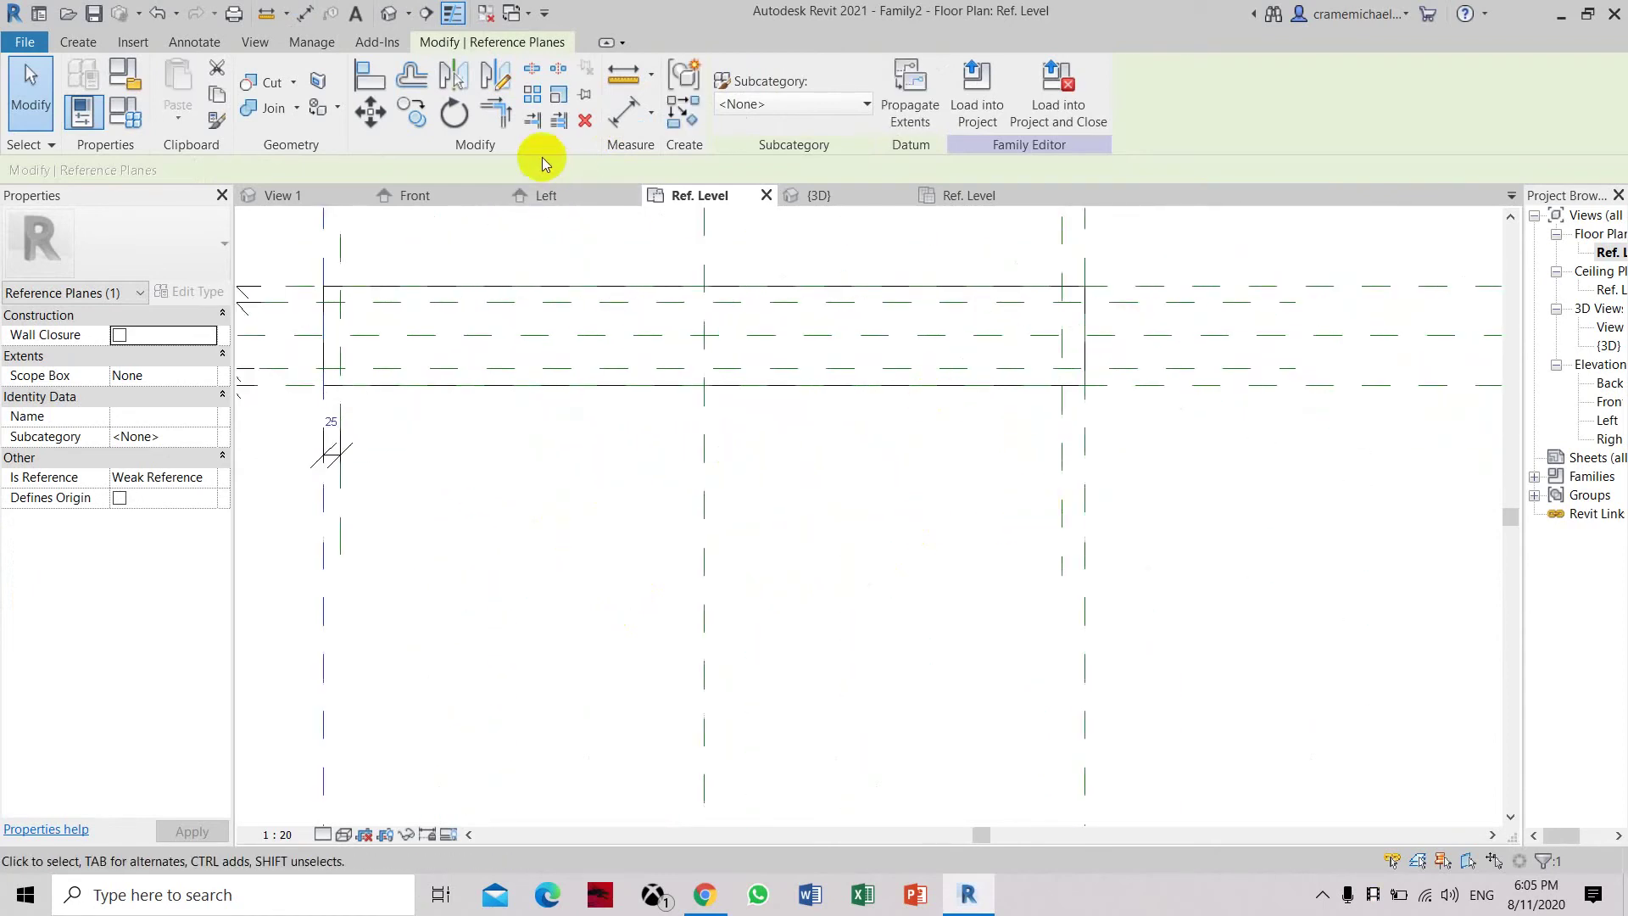
# Dimension the gap between the plate's right edge plane and the adjacent inner vertical reference plane
pyautogui.click(619, 123)
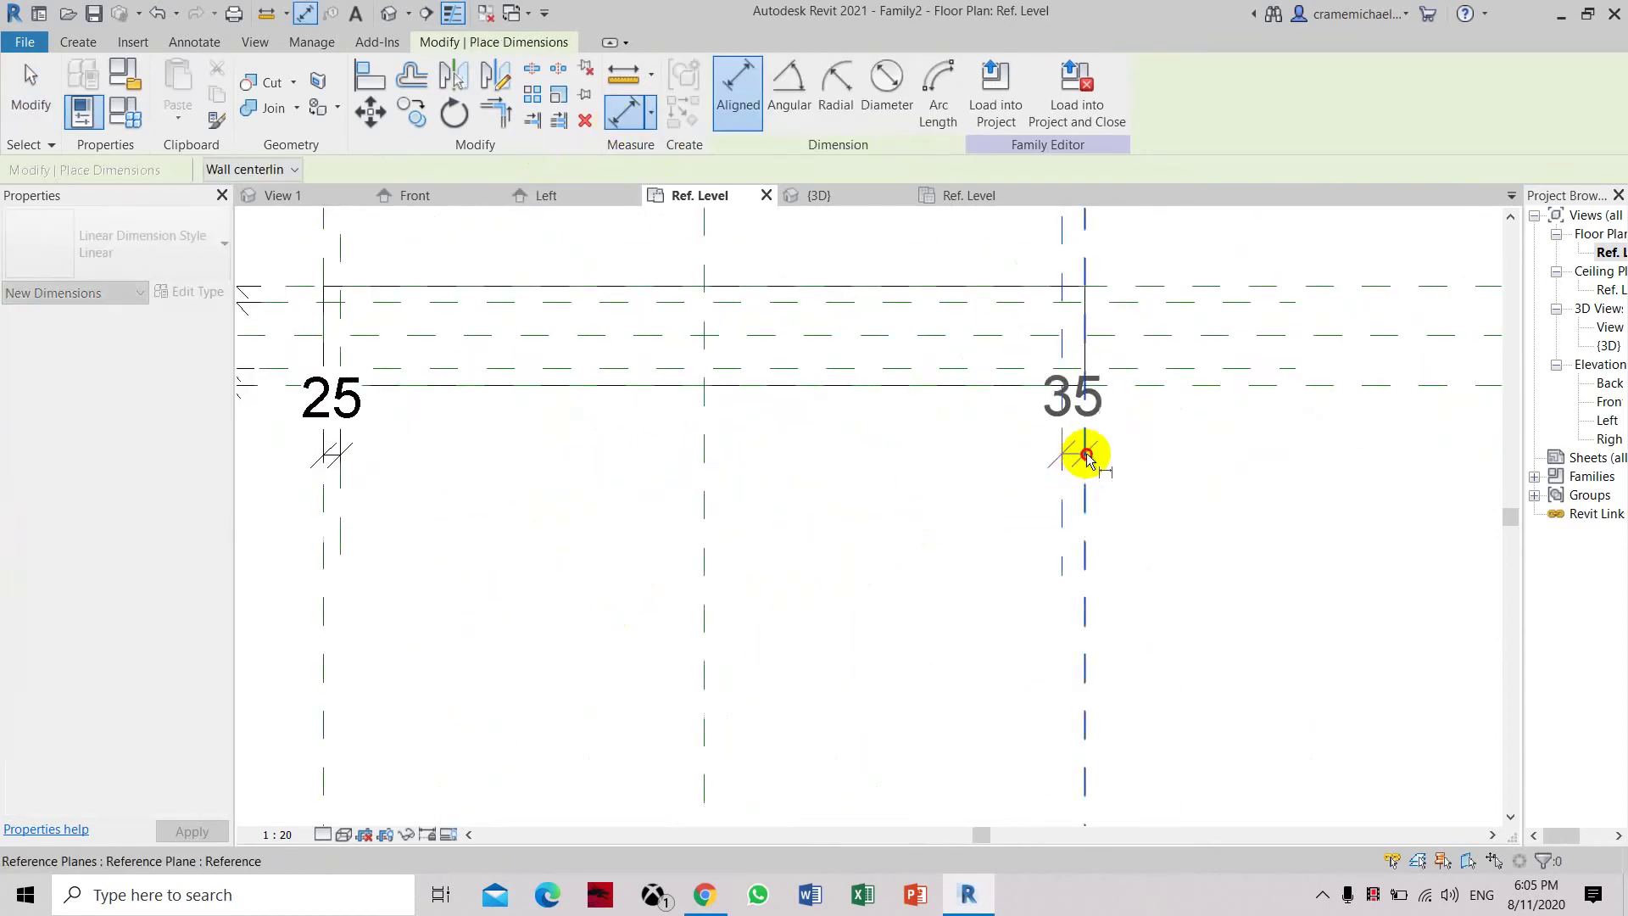
pyautogui.click(1086, 457)
pyautogui.press('Escape')
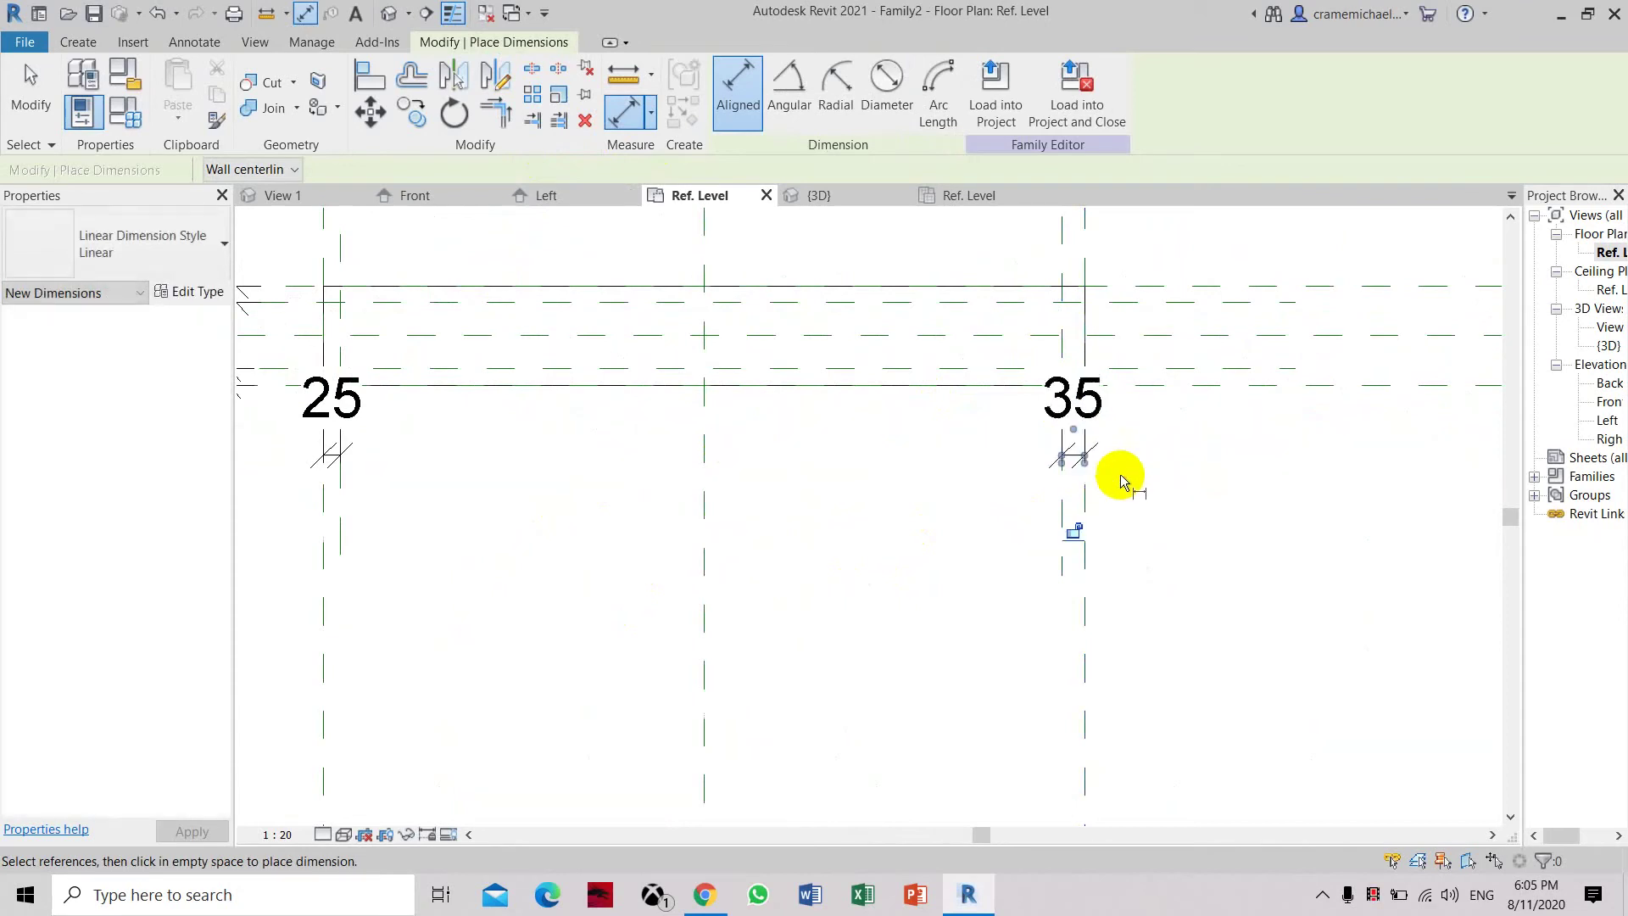
pyautogui.press('Escape')
# Set the gap at the plate's right end to 25 mm by adjusting the outer vertical reference plane
pyautogui.click(1087, 493)
pyautogui.scroll(1, 1072, 425)
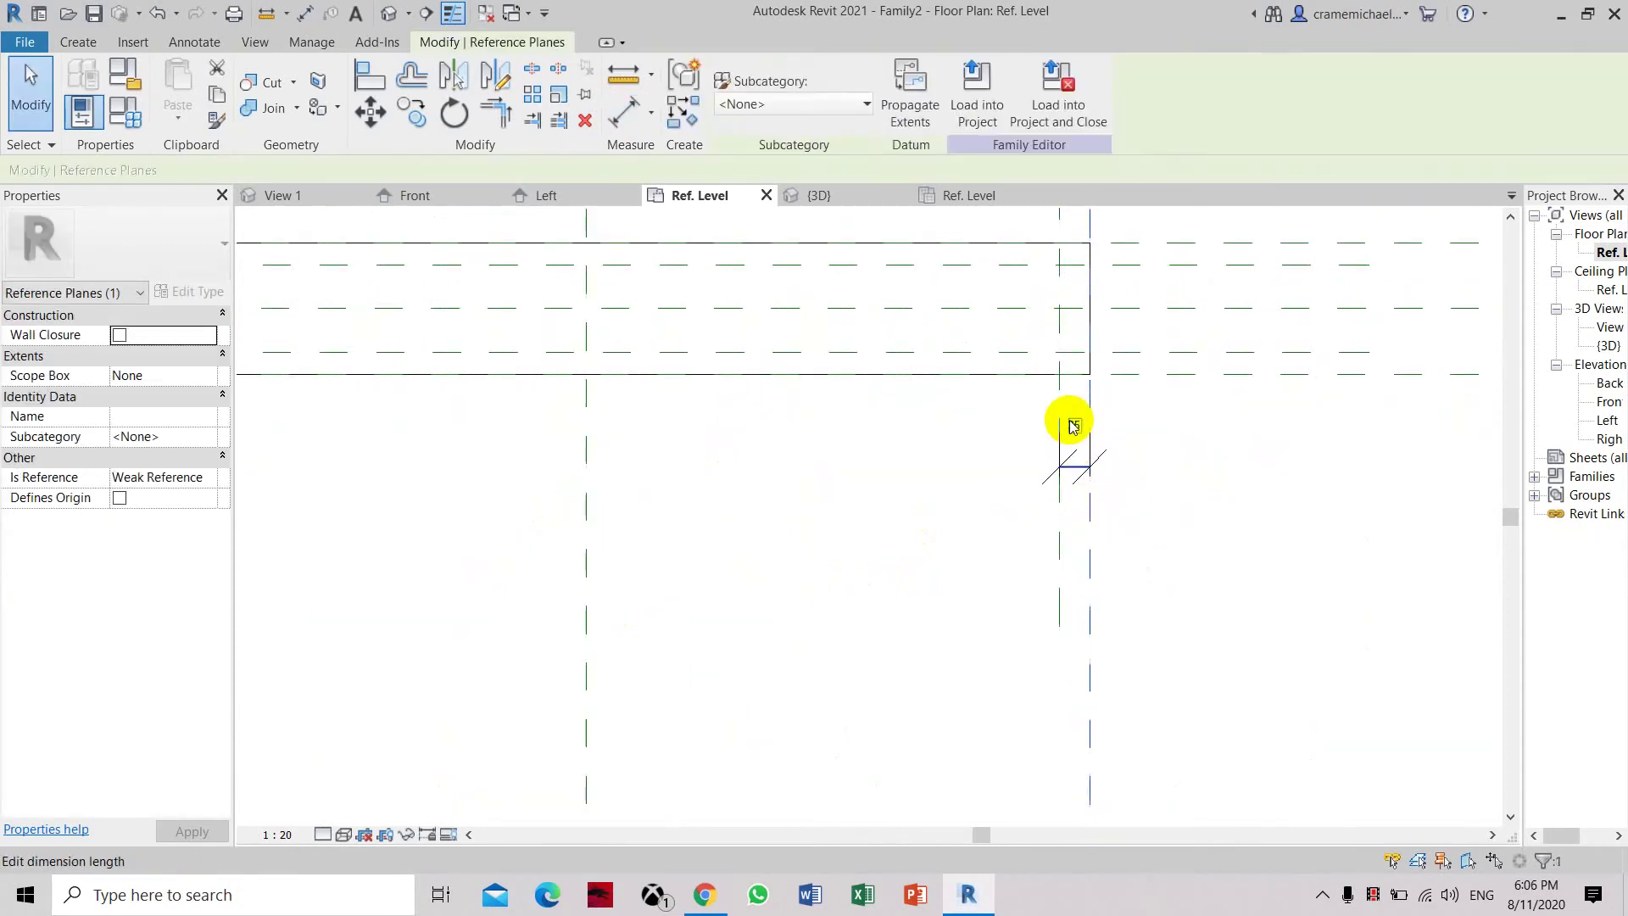
pyautogui.click(1074, 422)
pyautogui.write('25')
pyautogui.scroll(-1, 1184, 519)
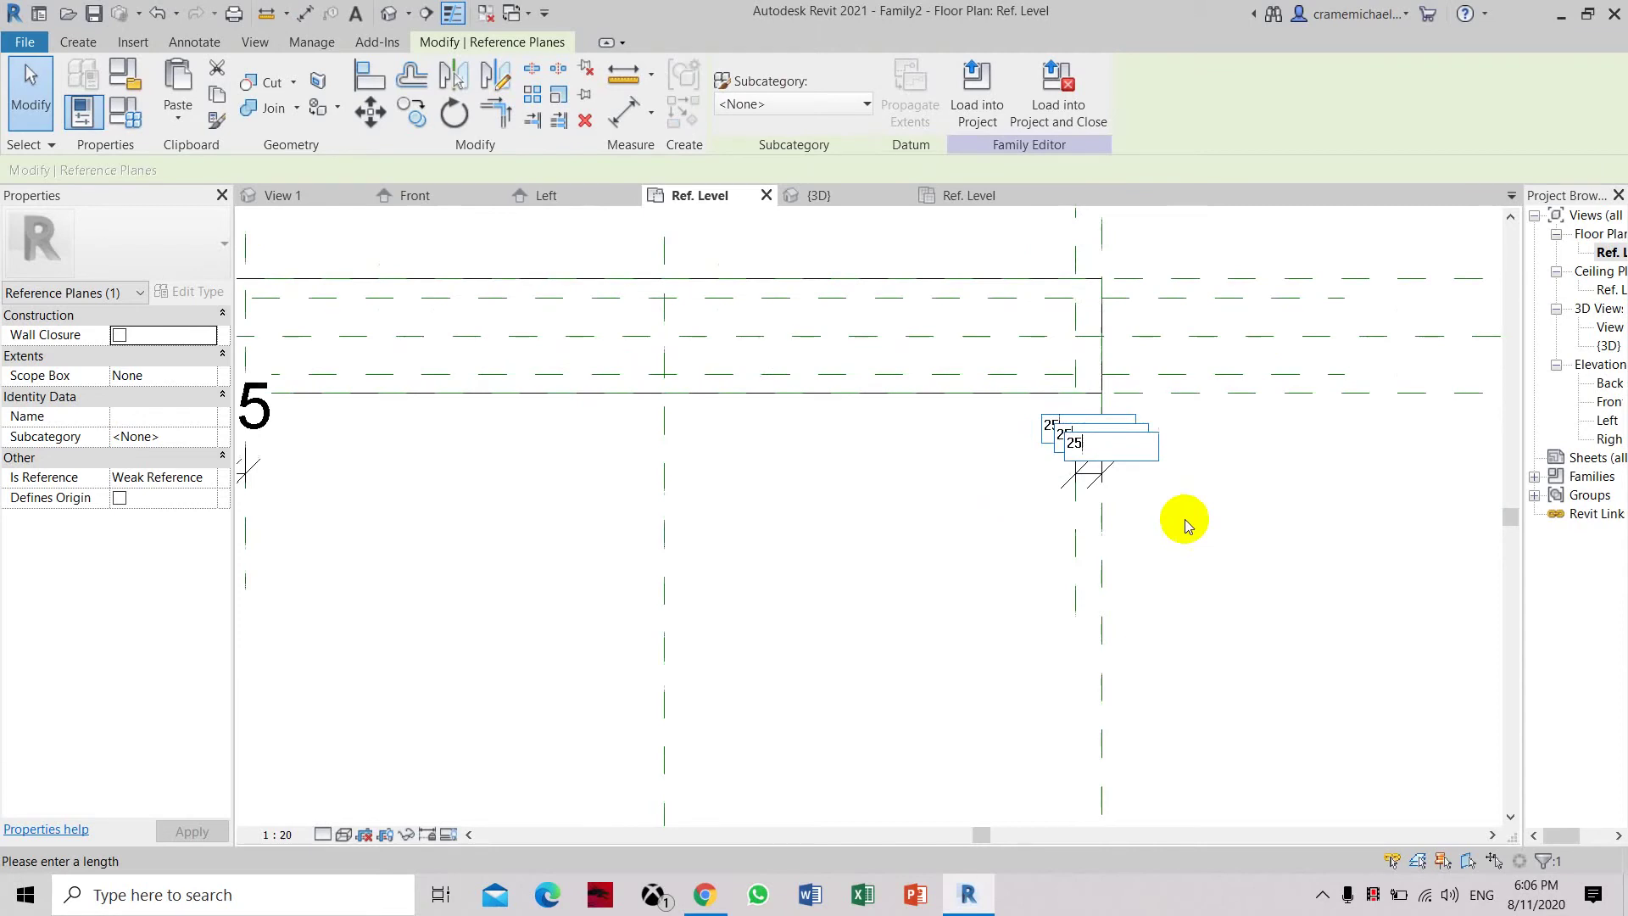
pyautogui.press('Return')
pyautogui.press('Escape')
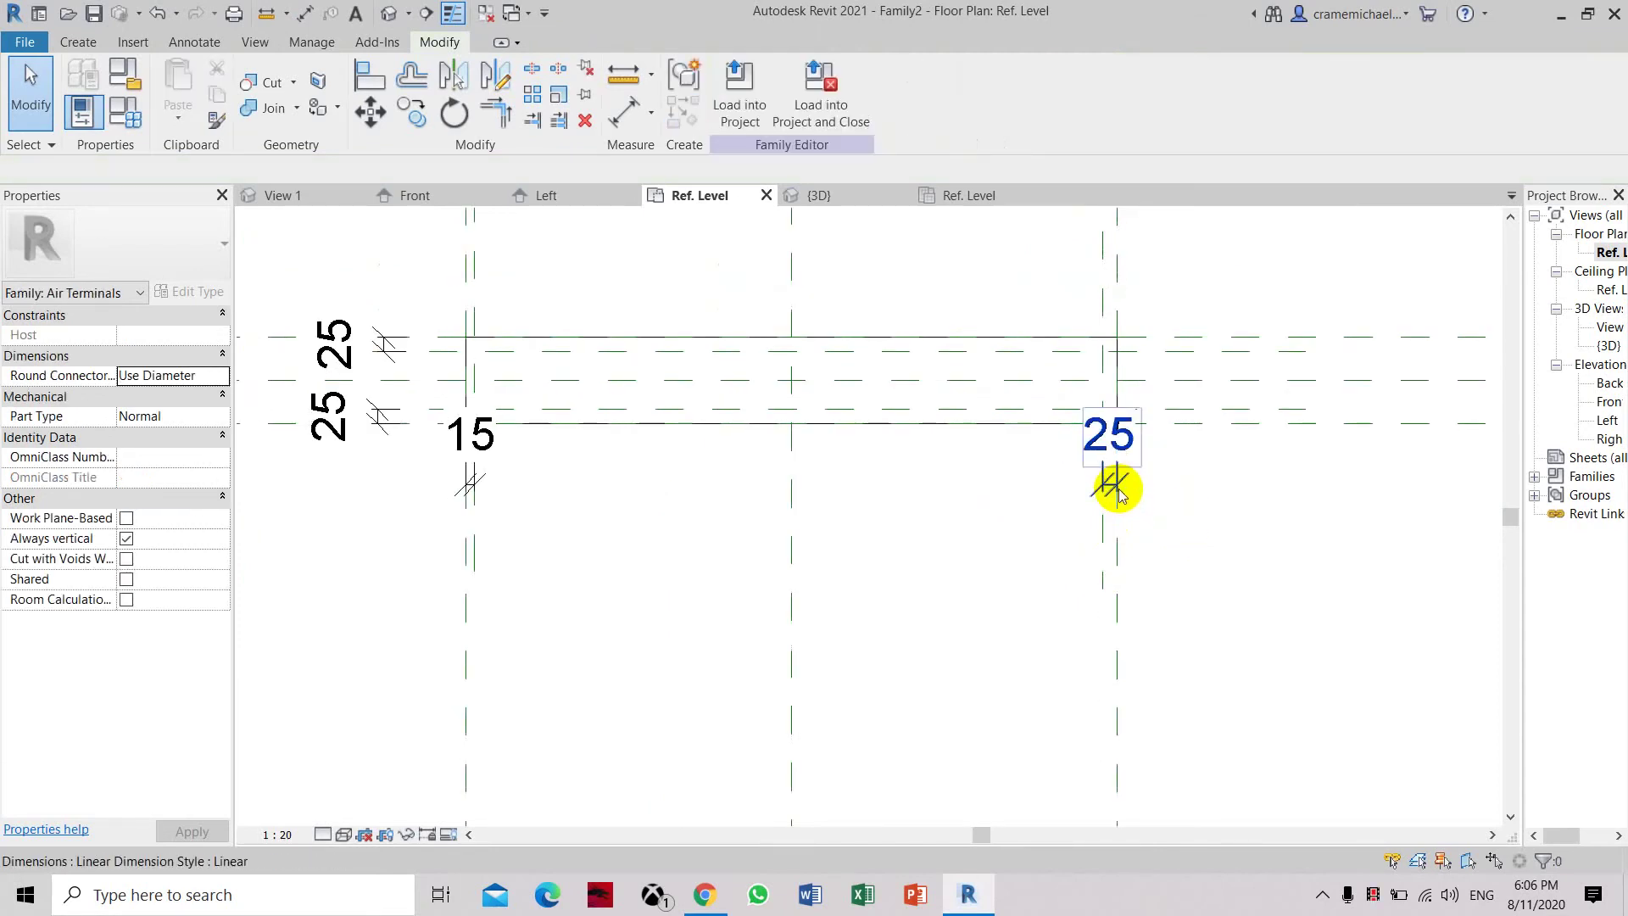
# Lock the right-end 25 mm dimension and set the left-end gap to 25 mm by adjusting the outer vertical reference plane
pyautogui.click(1112, 485)
pyautogui.click(468, 439)
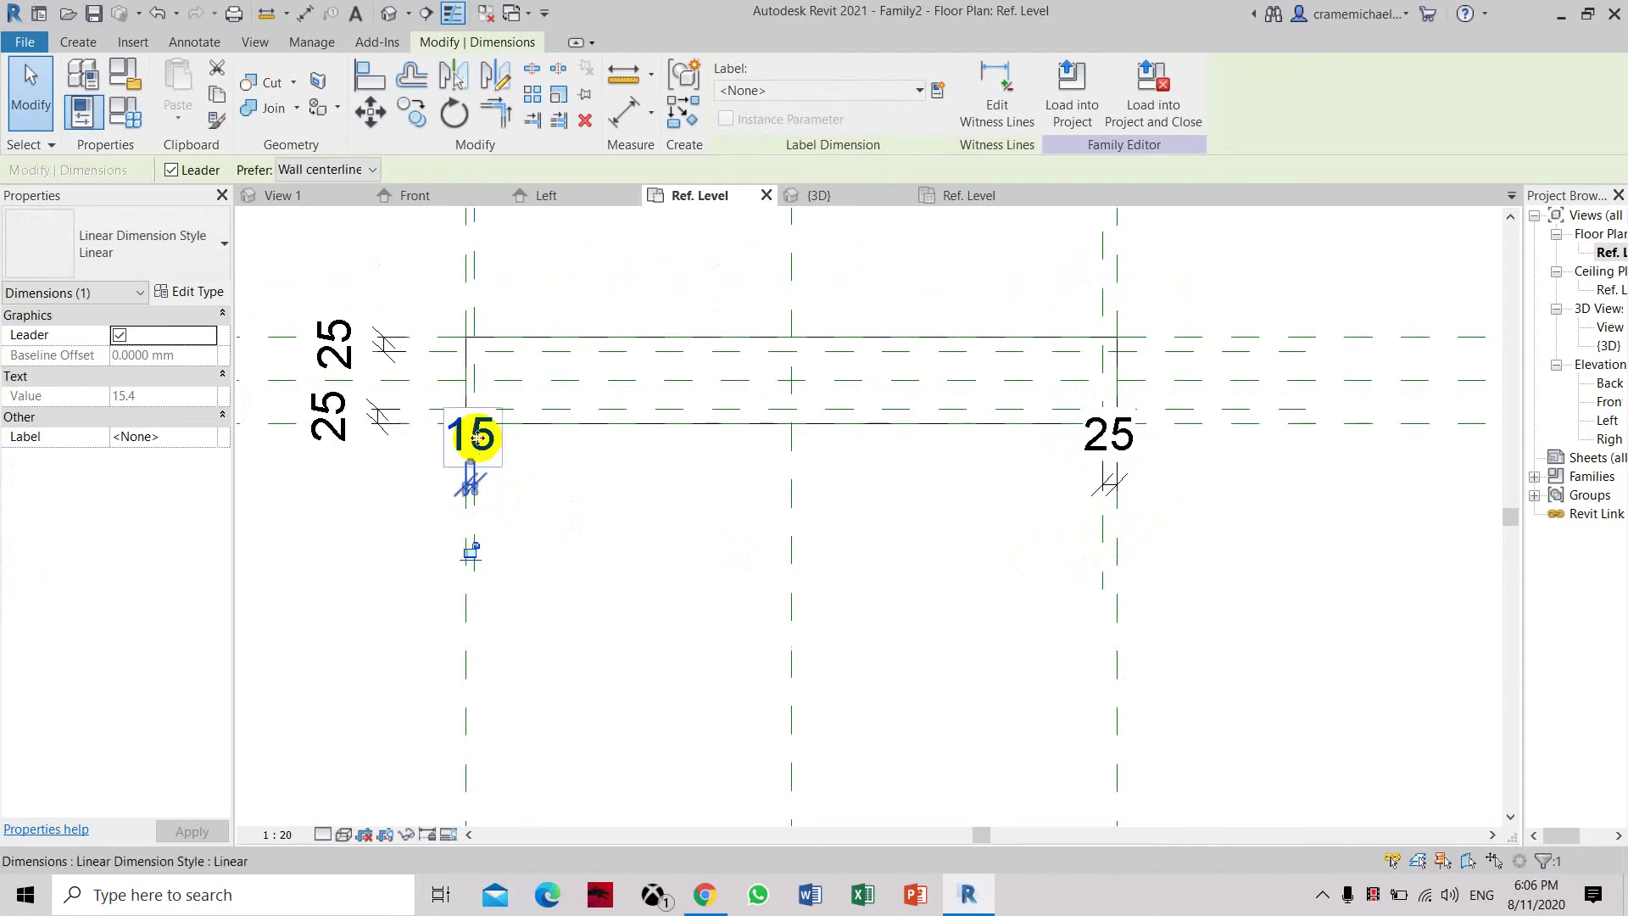
pyautogui.press('Escape')
pyautogui.click(462, 580)
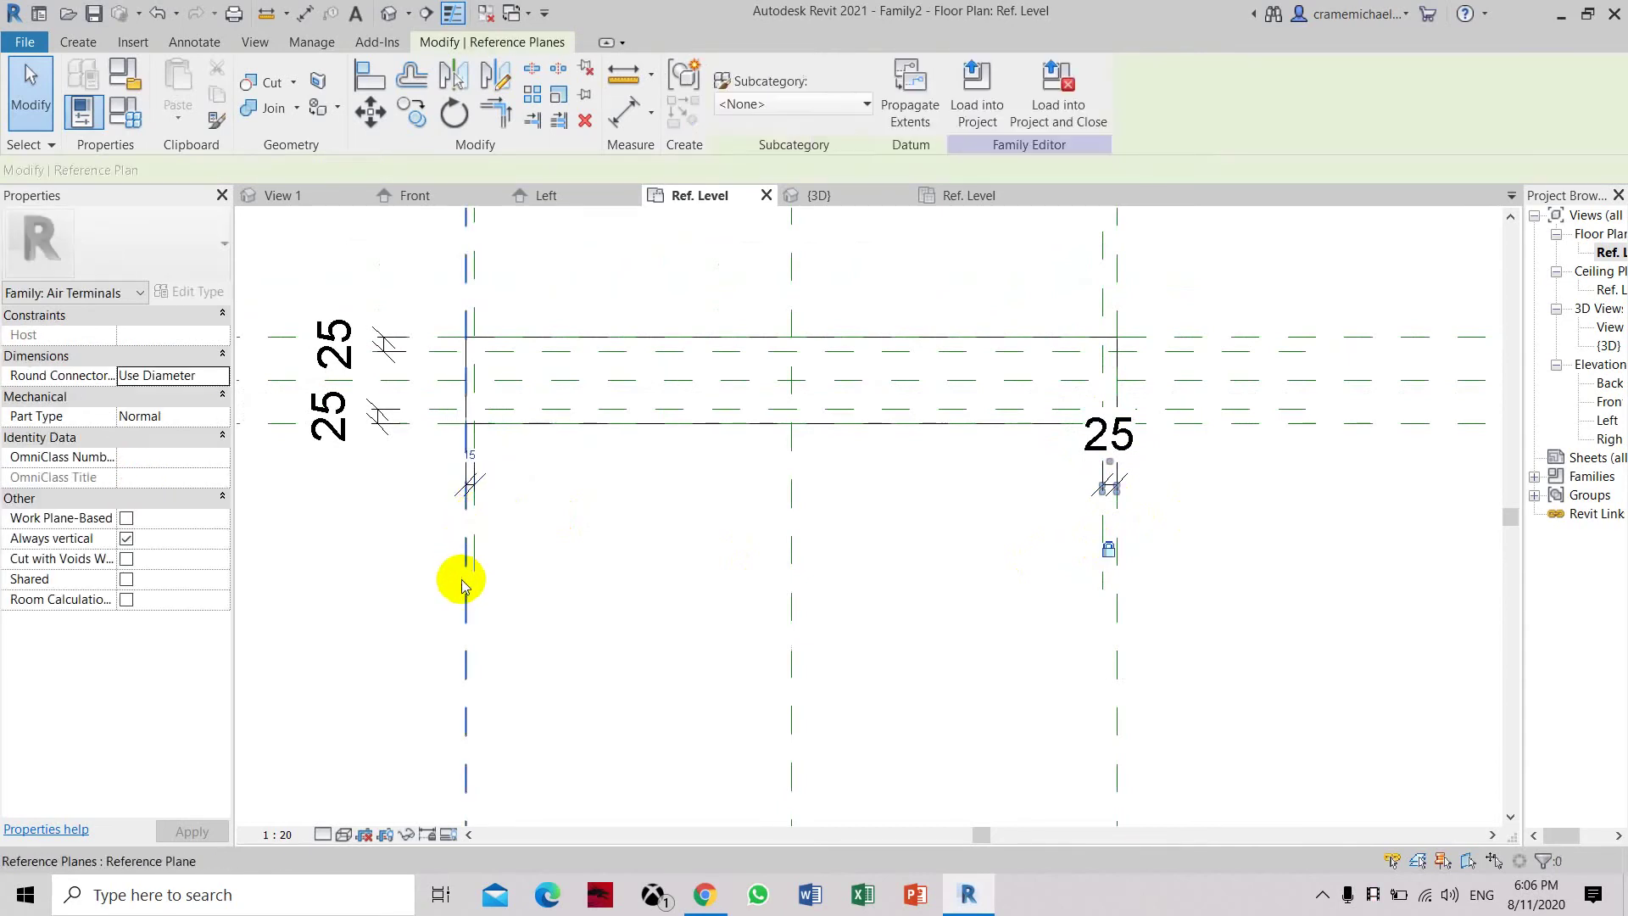
pyautogui.click(472, 458)
pyautogui.write('25')
pyautogui.press('Return')
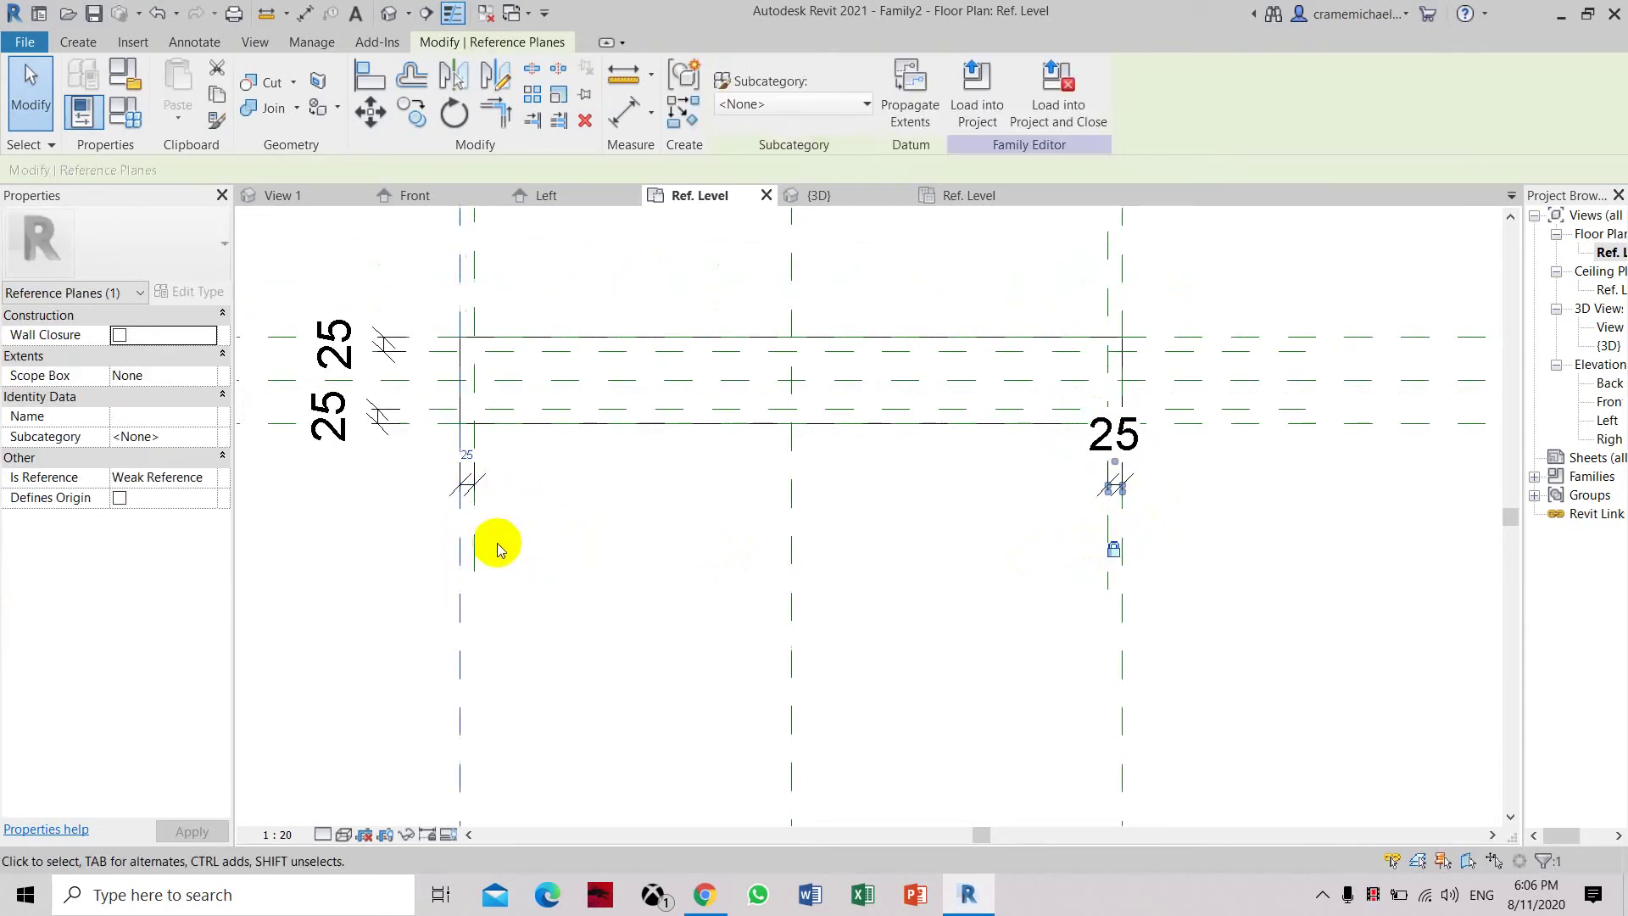
# Lock the left-end 25 mm dimension and check the two 25 mm dimensions between the horizontal reference planes
pyautogui.scroll(2, 469, 485)
pyautogui.click(465, 483)
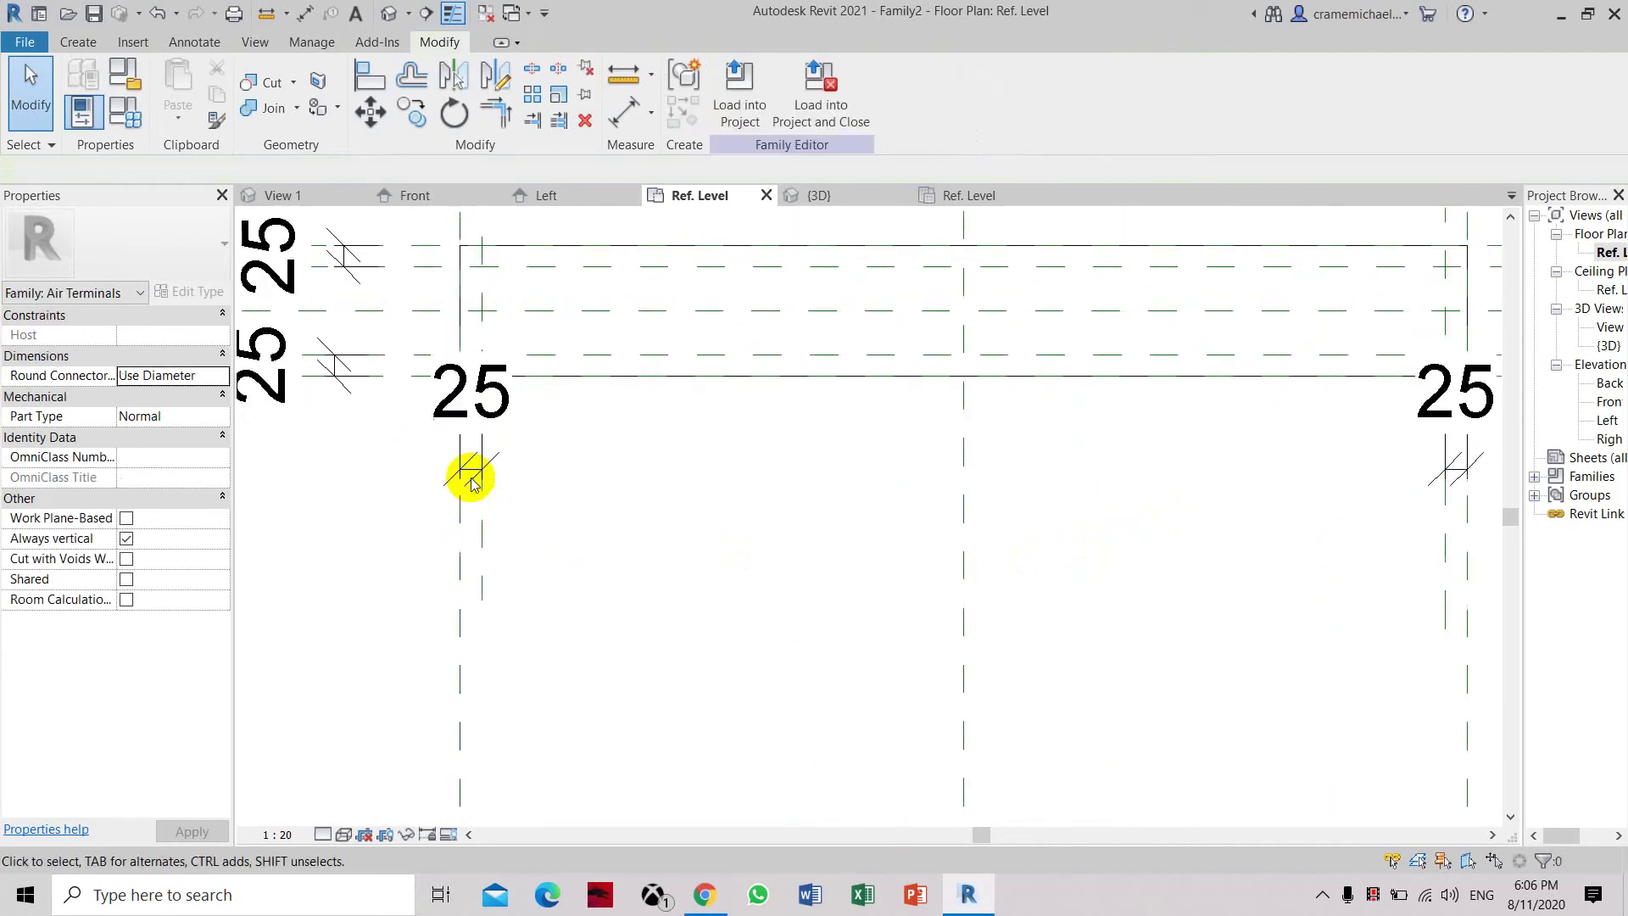
pyautogui.click(466, 474)
pyautogui.scroll(-2, 471, 577)
pyautogui.click(346, 419)
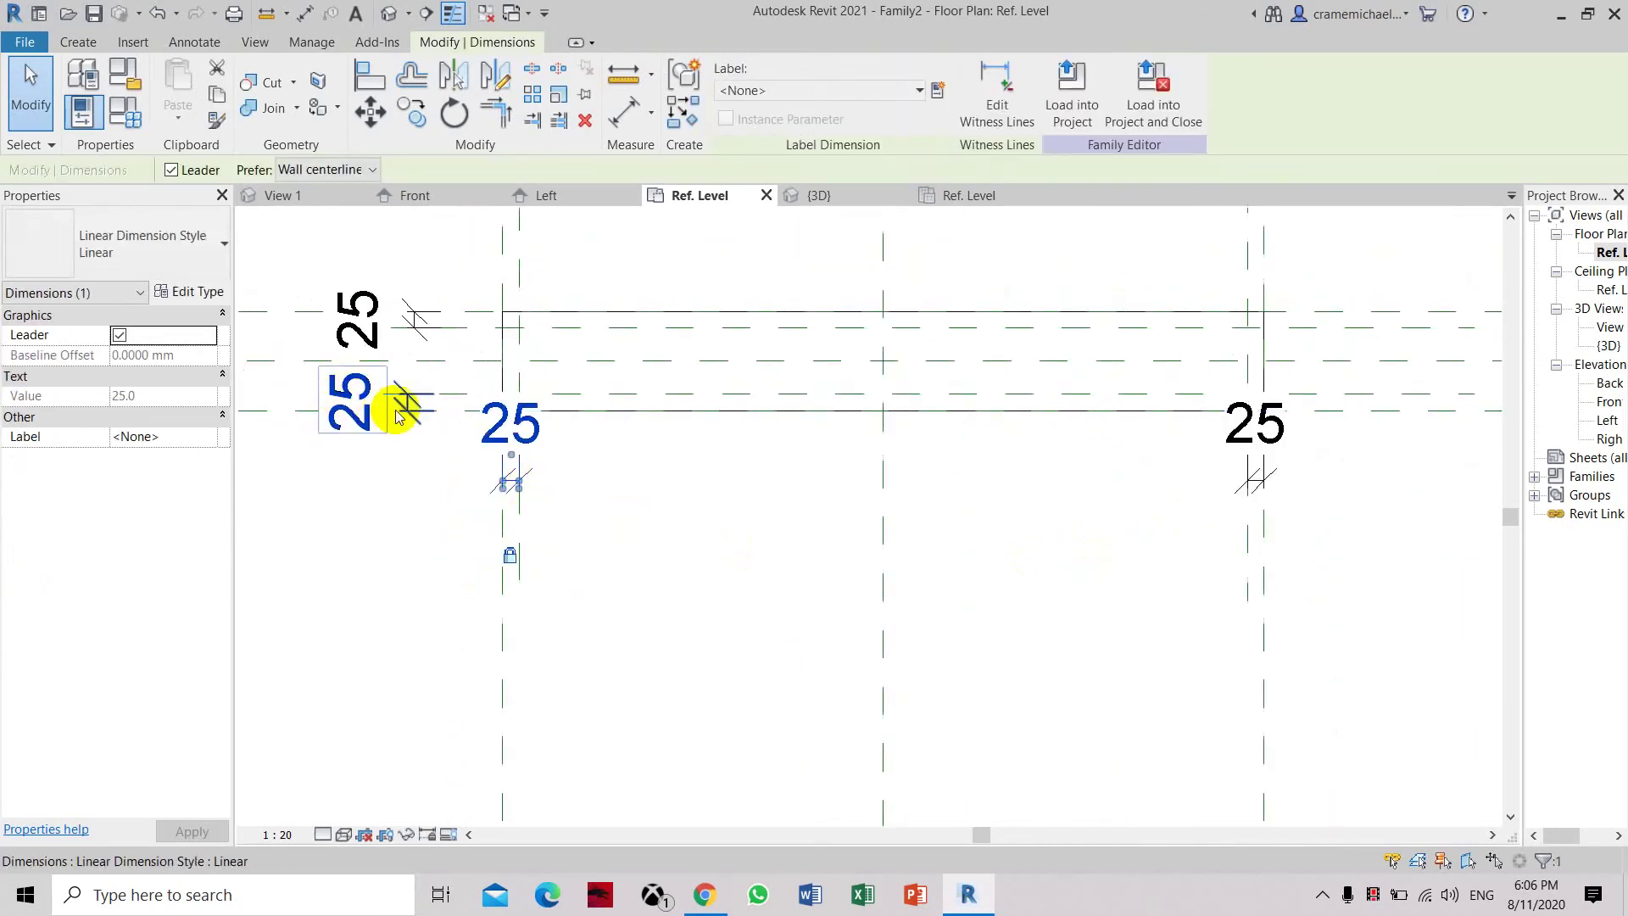
pyautogui.click(383, 325)
pyautogui.click(718, 511)
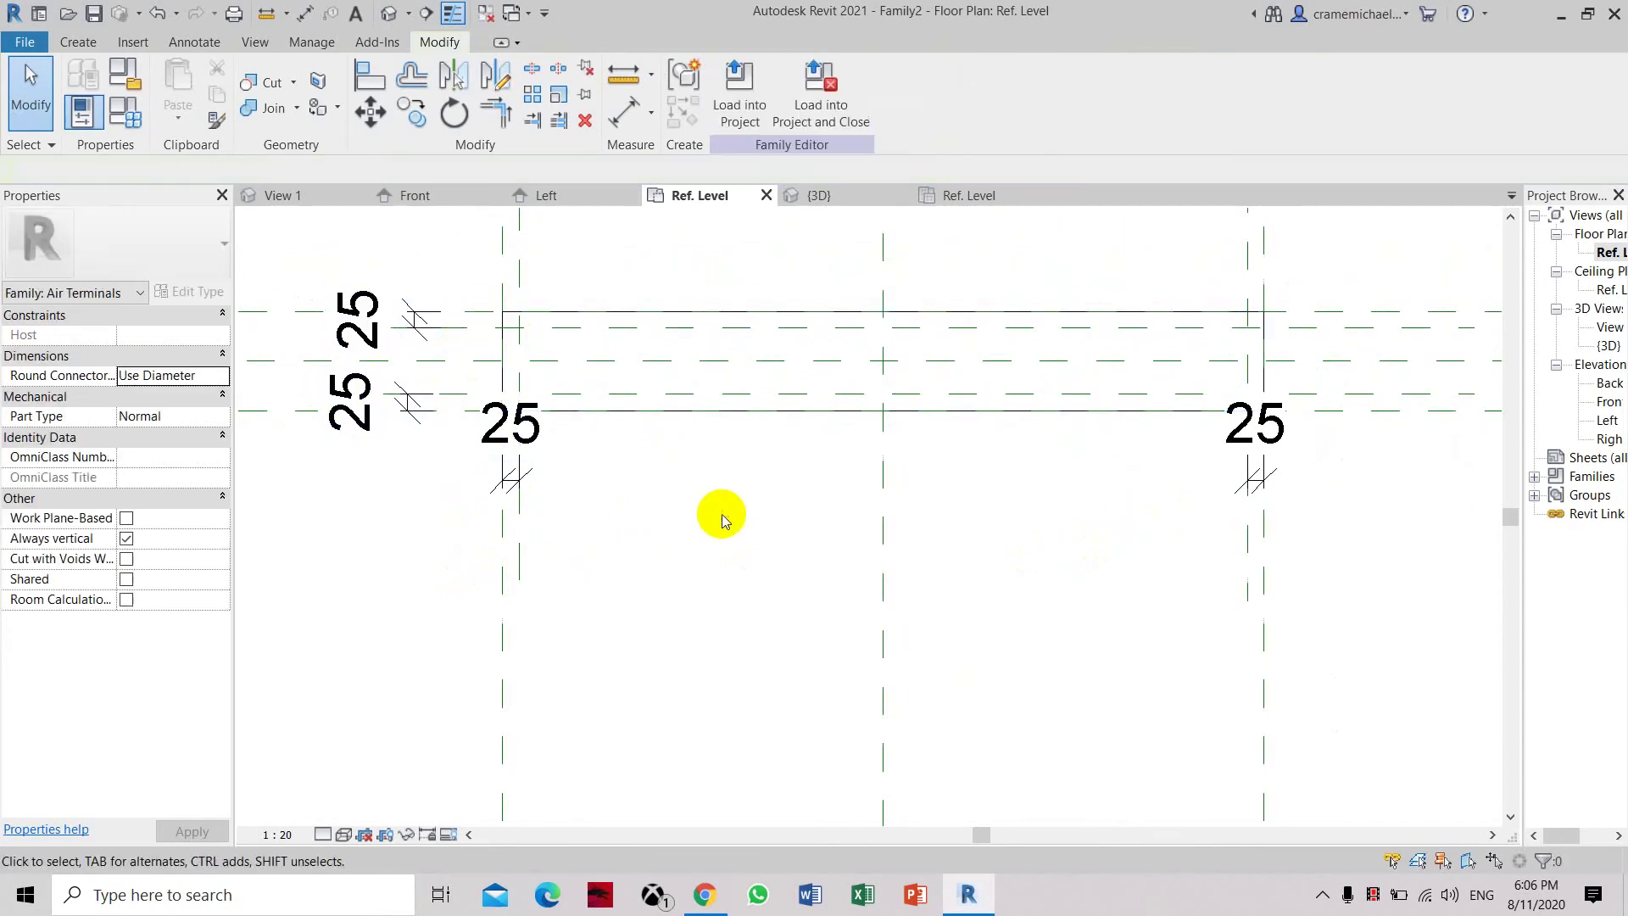
# Start an extrusion and sketch a rectangle about 80 mm high inside the four inner reference planes
pyautogui.moveTo(676, 447); pyautogui.dragTo(666, 524, button='middle')
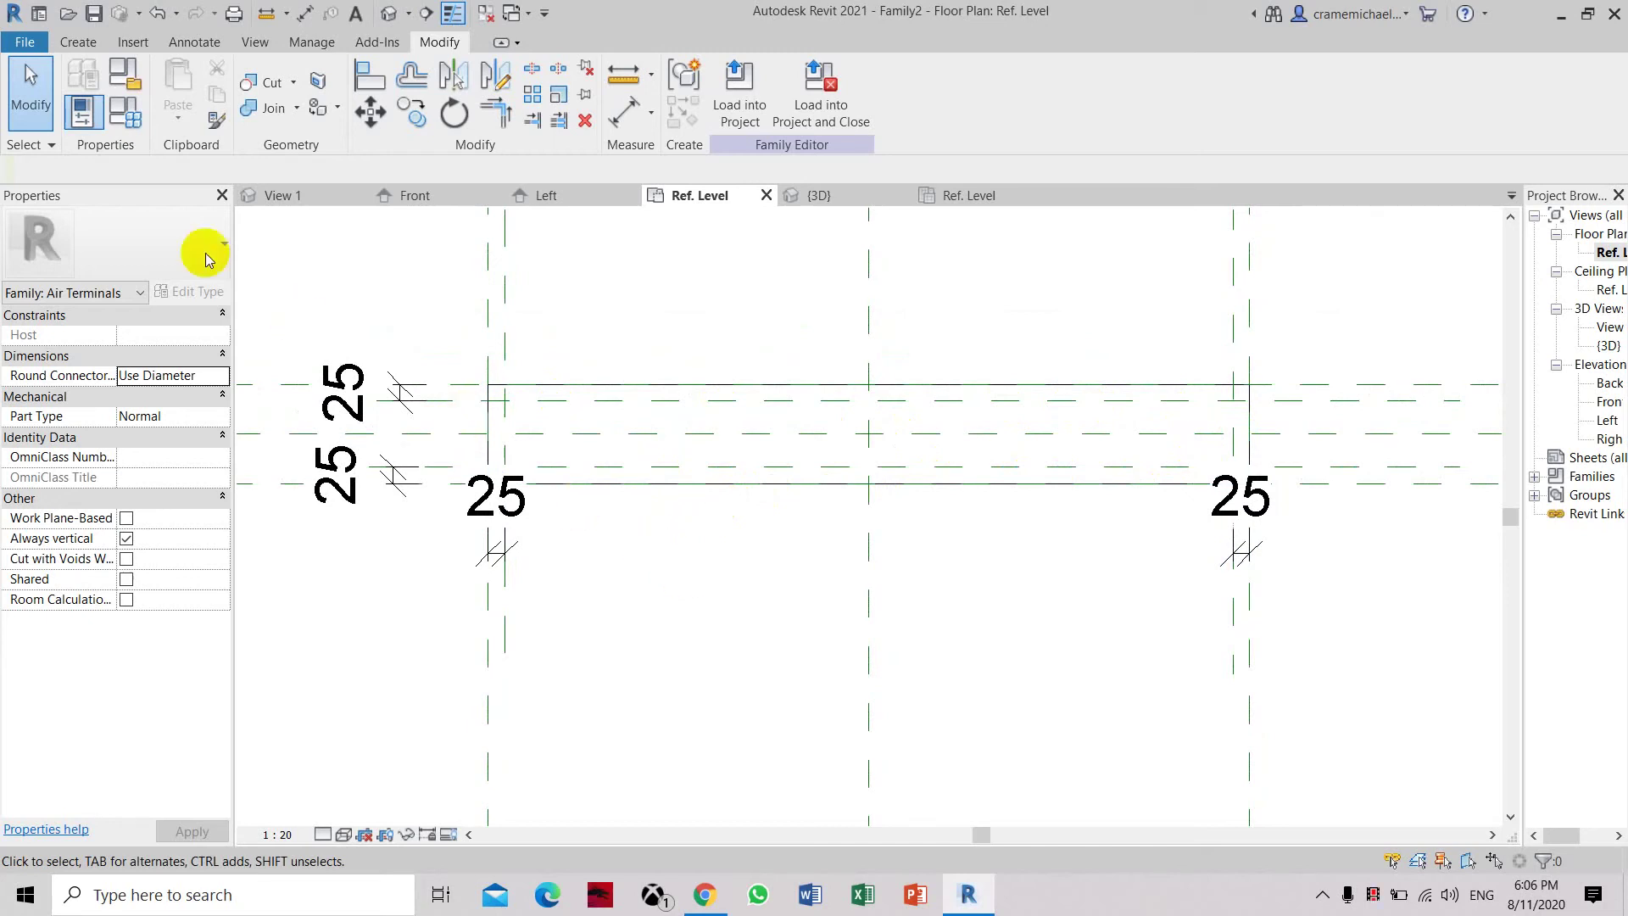
pyautogui.click(79, 44)
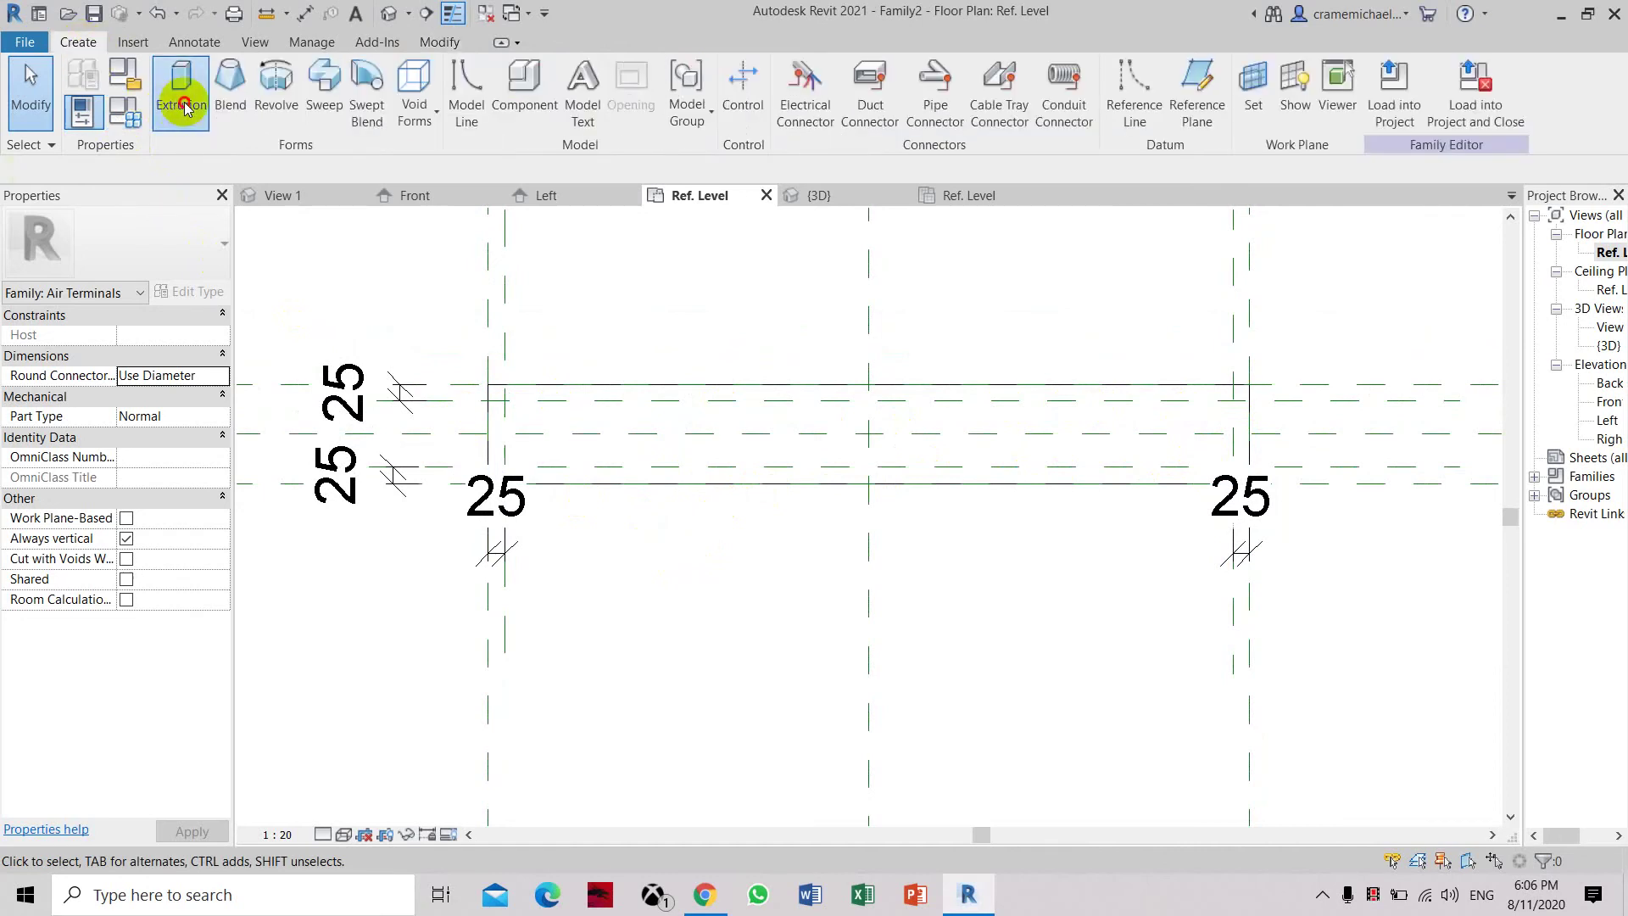
pyautogui.click(175, 95)
pyautogui.click(797, 75)
pyautogui.scroll(2, 604, 420)
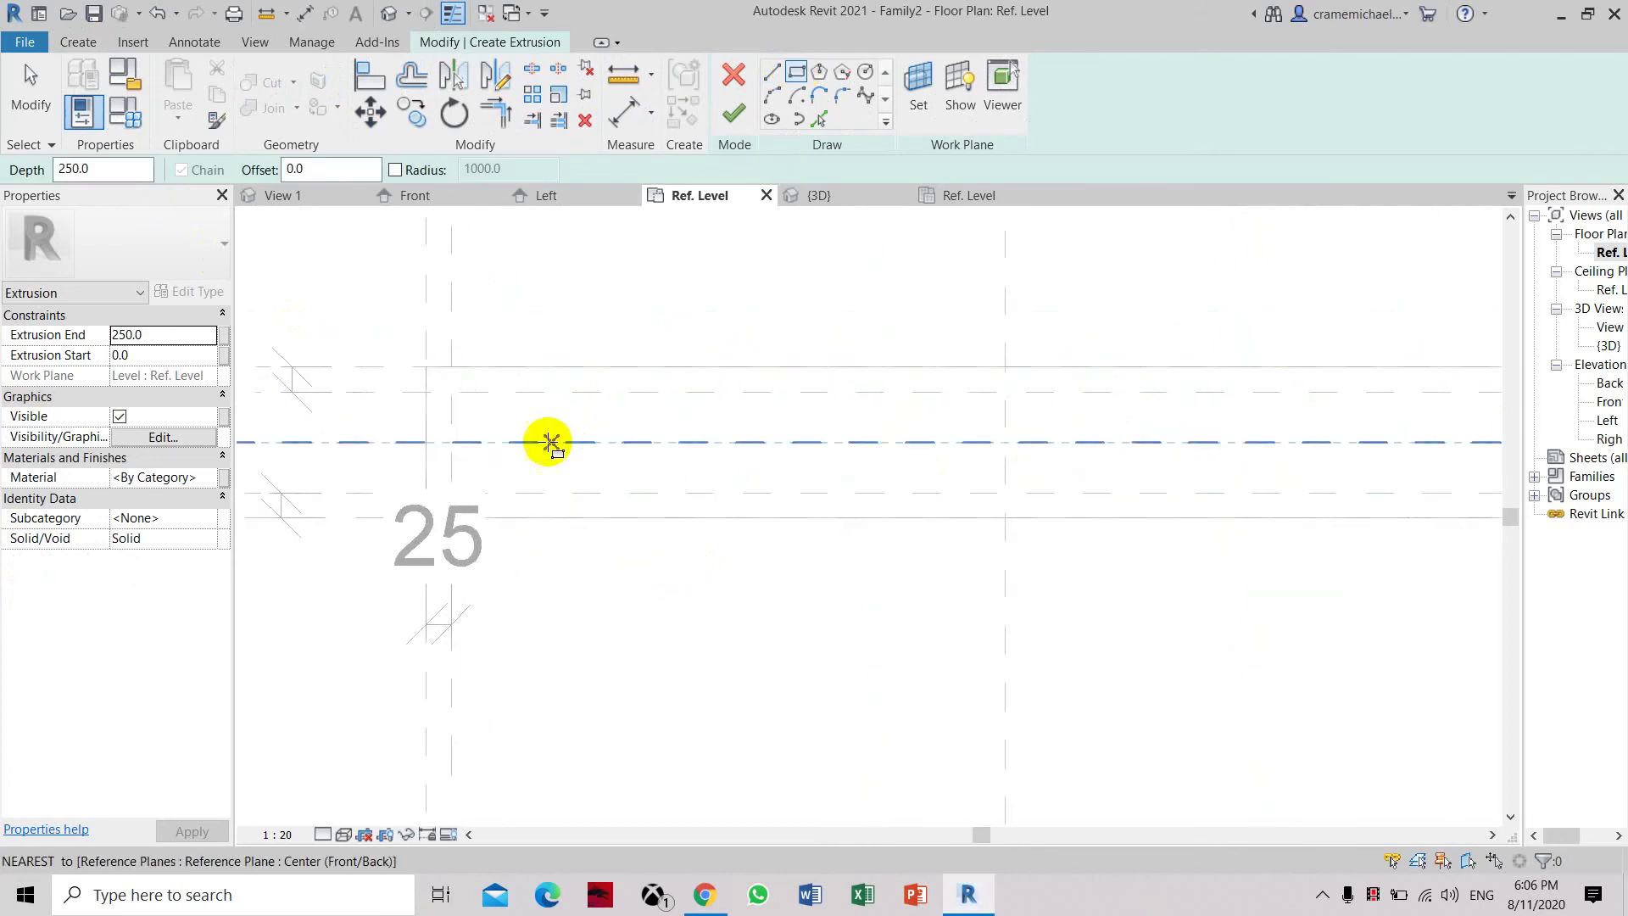
pyautogui.click(462, 404)
pyautogui.moveTo(1259, 484); pyautogui.dragTo(743, 450, button='middle')
pyautogui.click(1167, 457)
pyautogui.scroll(-2, 1173, 455)
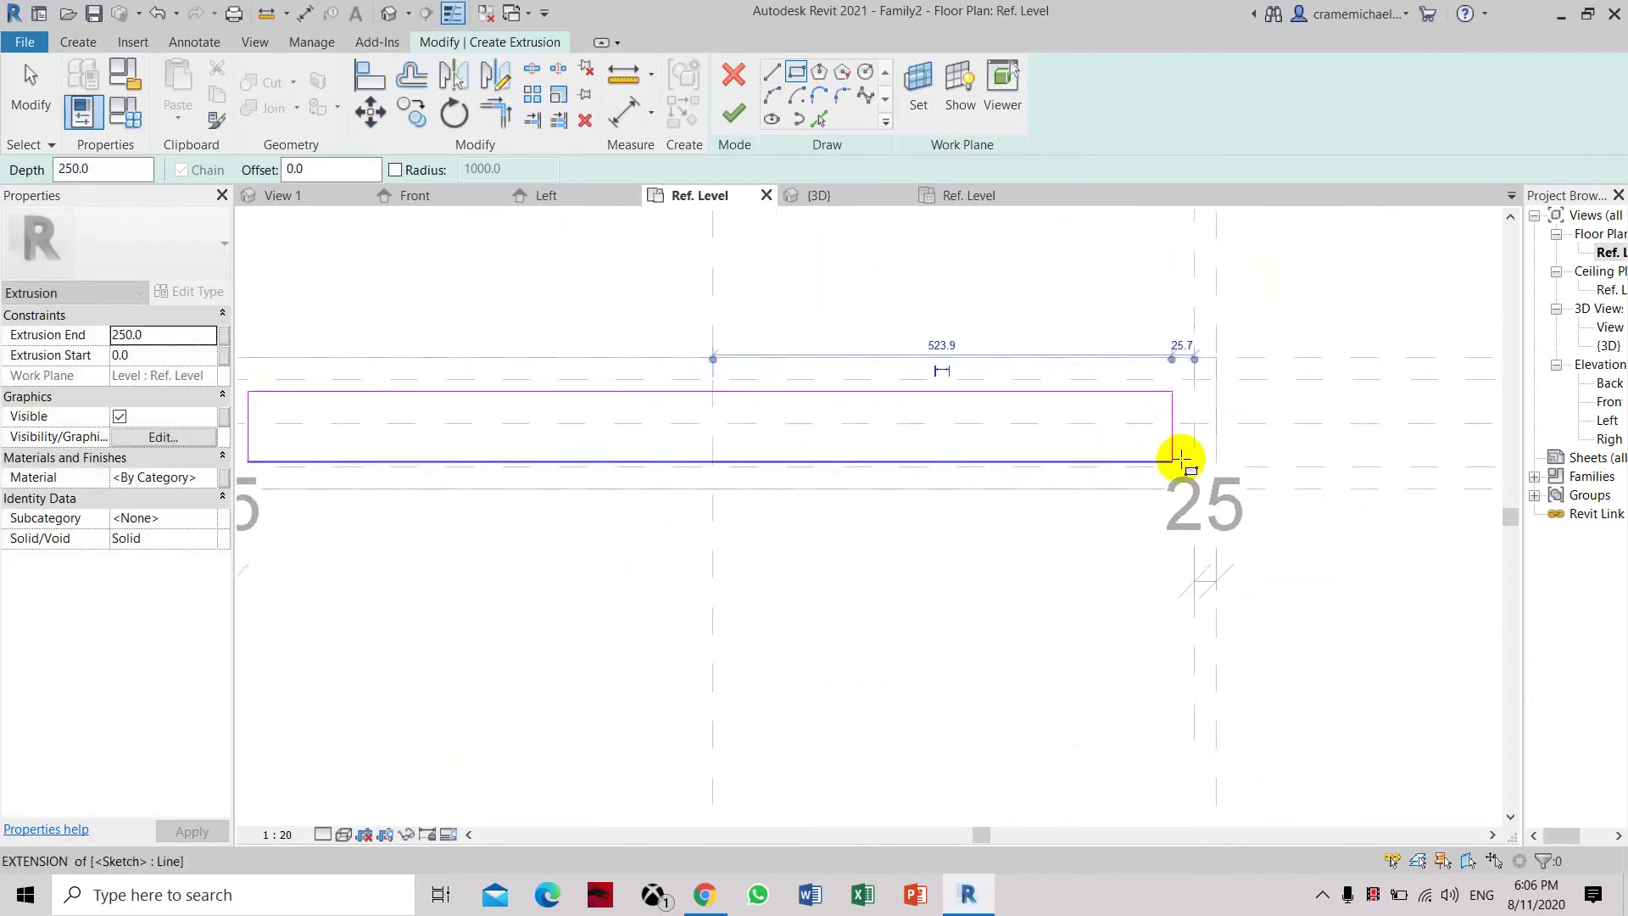
# Align the rectangle's upper edge to the upper inner horizontal reference plane and lock the alignment
pyautogui.moveTo(538, 461); pyautogui.dragTo(595, 402, button='middle')
pyautogui.scroll(2, 576, 400)
pyautogui.moveTo(508, 363); pyautogui.dragTo(625, 356, button='middle')
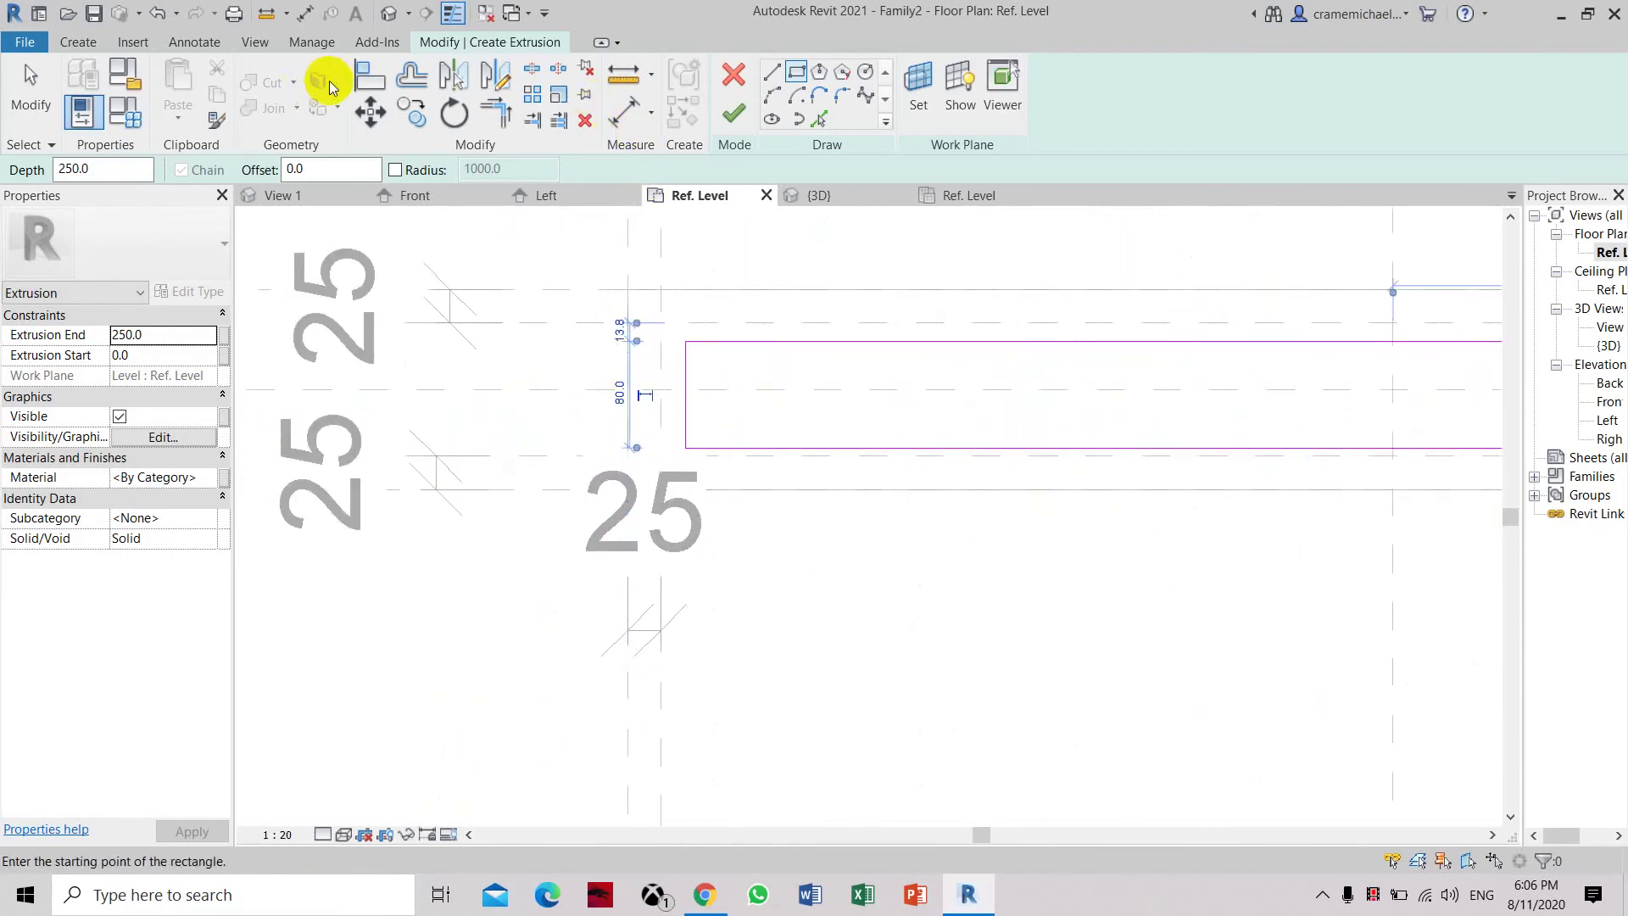
pyautogui.click(369, 82)
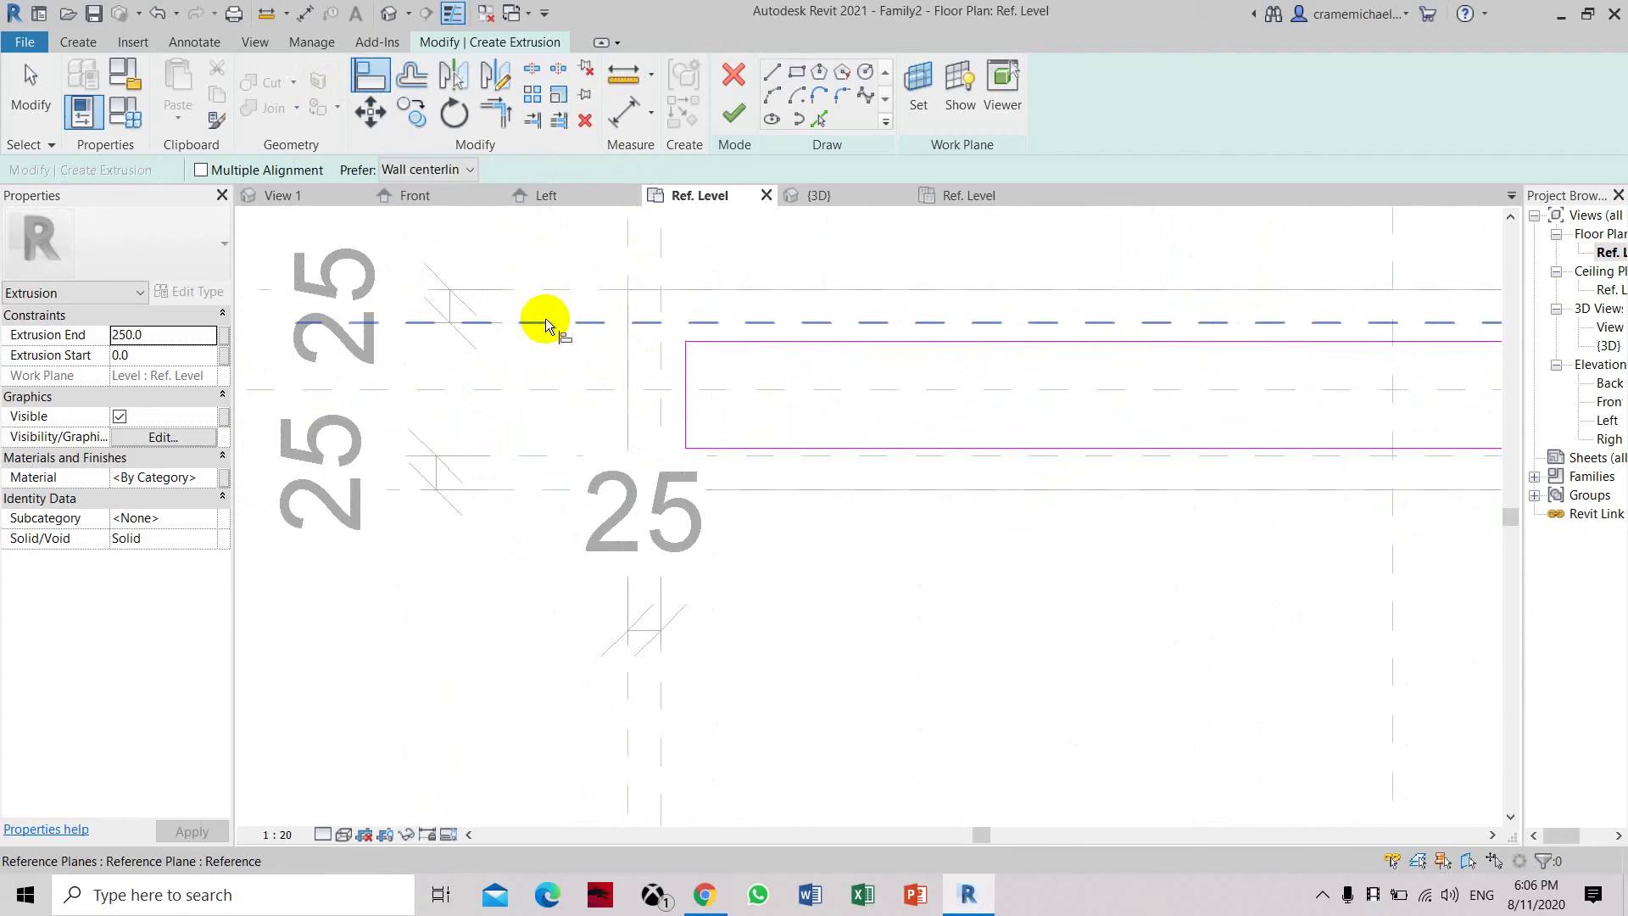
pyautogui.click(547, 322)
pyautogui.click(694, 342)
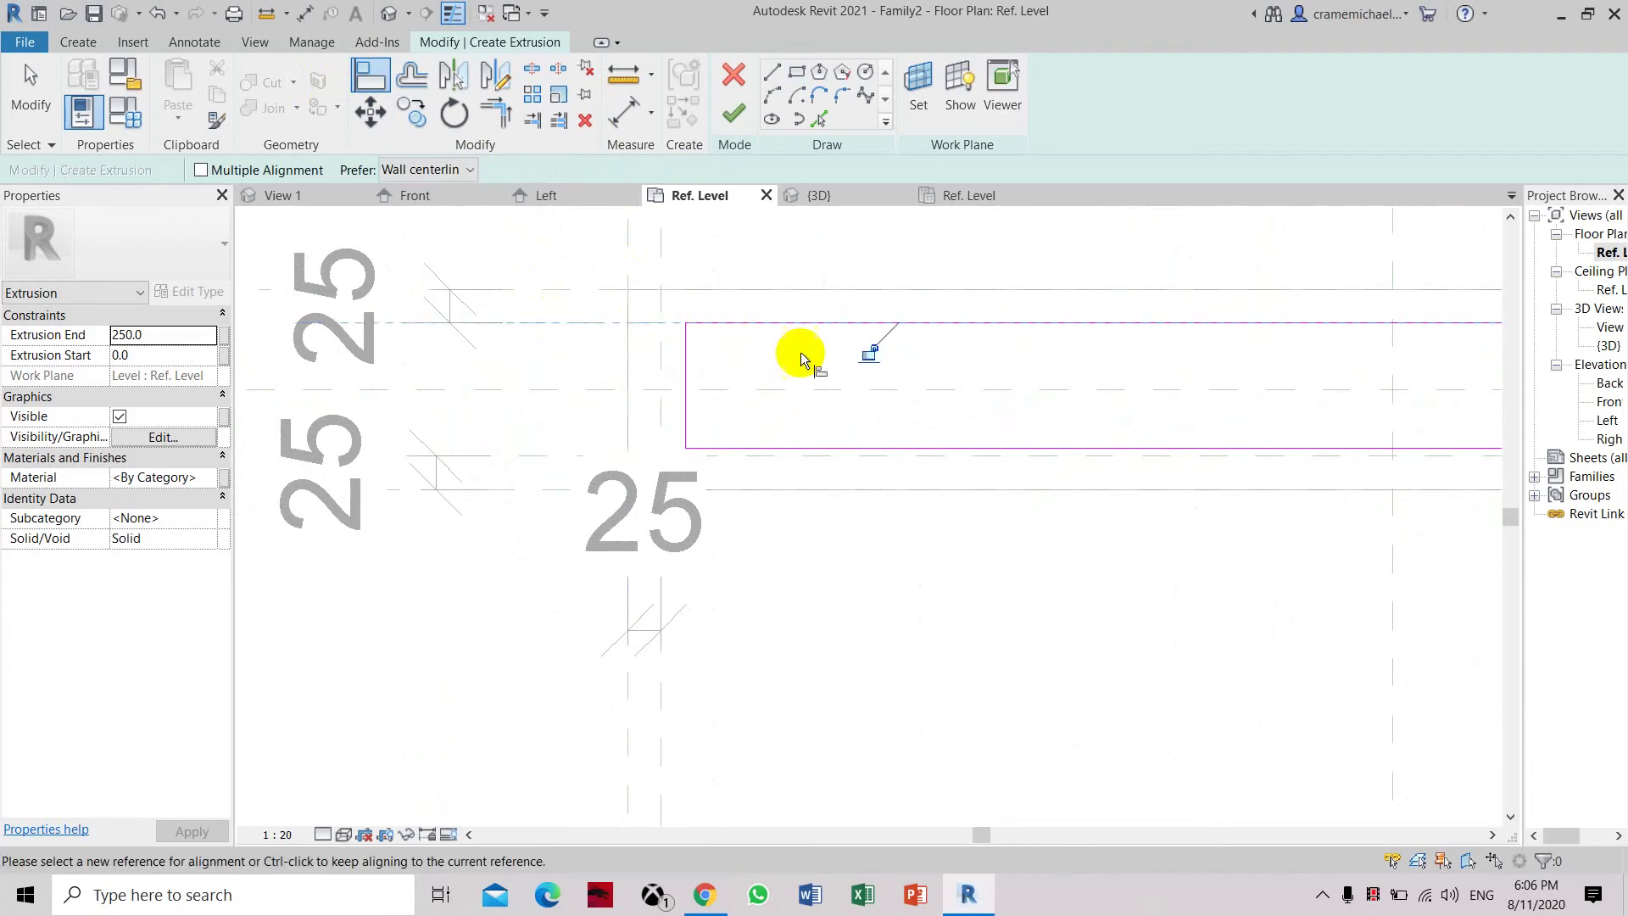
pyautogui.click(868, 350)
# Align the rectangle's left edge to the left inner vertical reference plane and lock it
pyautogui.moveTo(658, 419); pyautogui.dragTo(603, 360, button='middle')
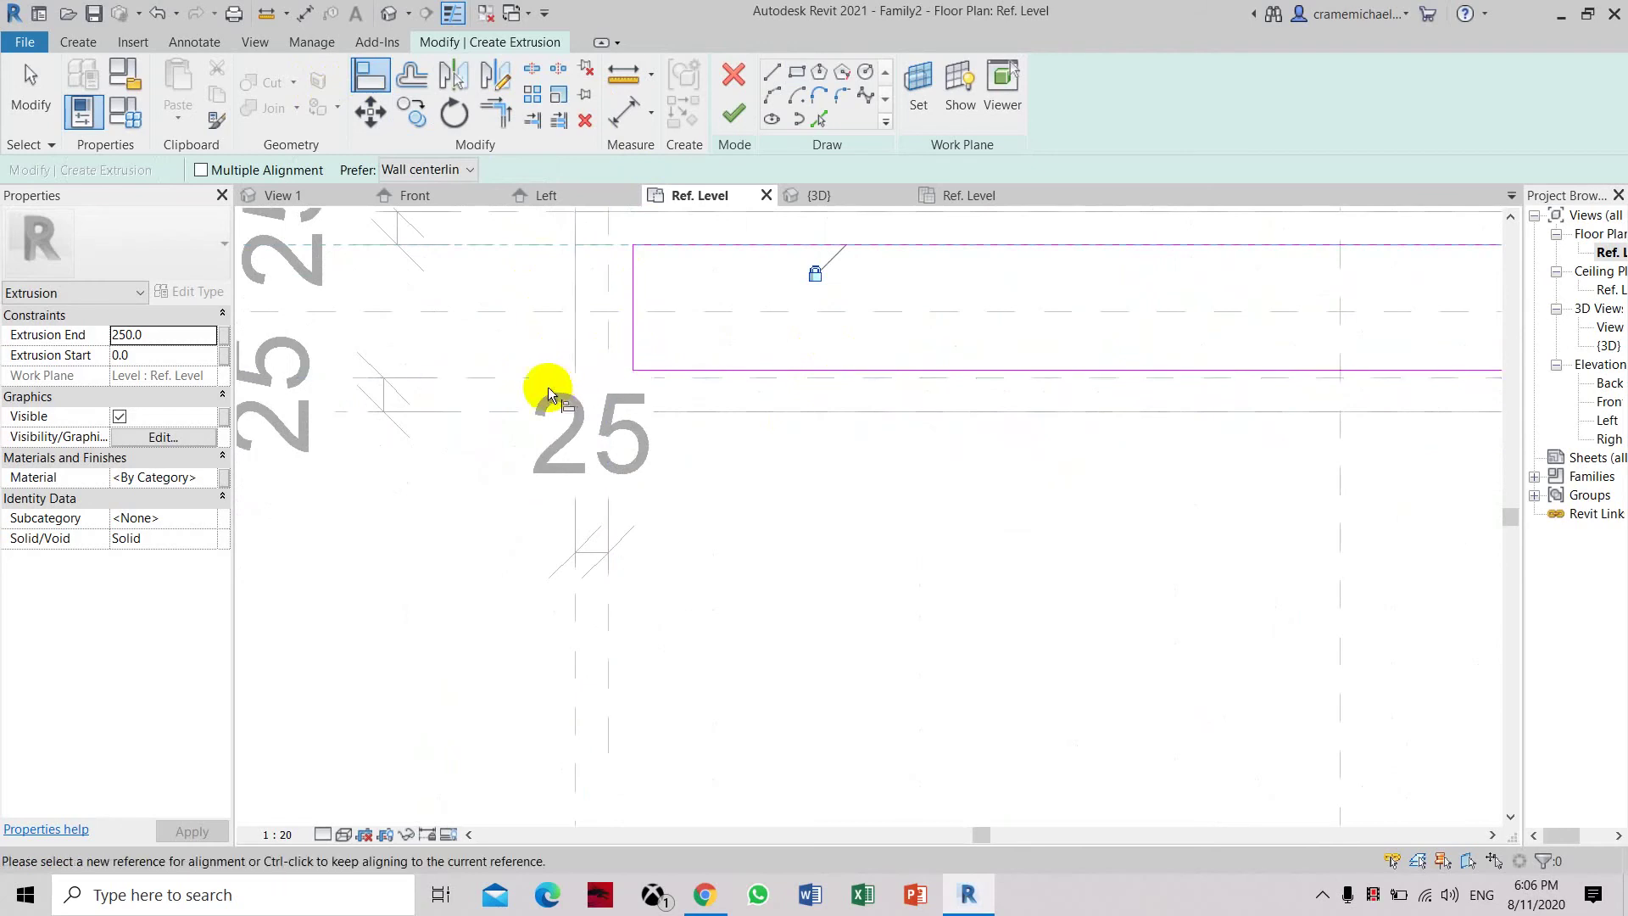
pyautogui.click(604, 348)
pyautogui.click(634, 346)
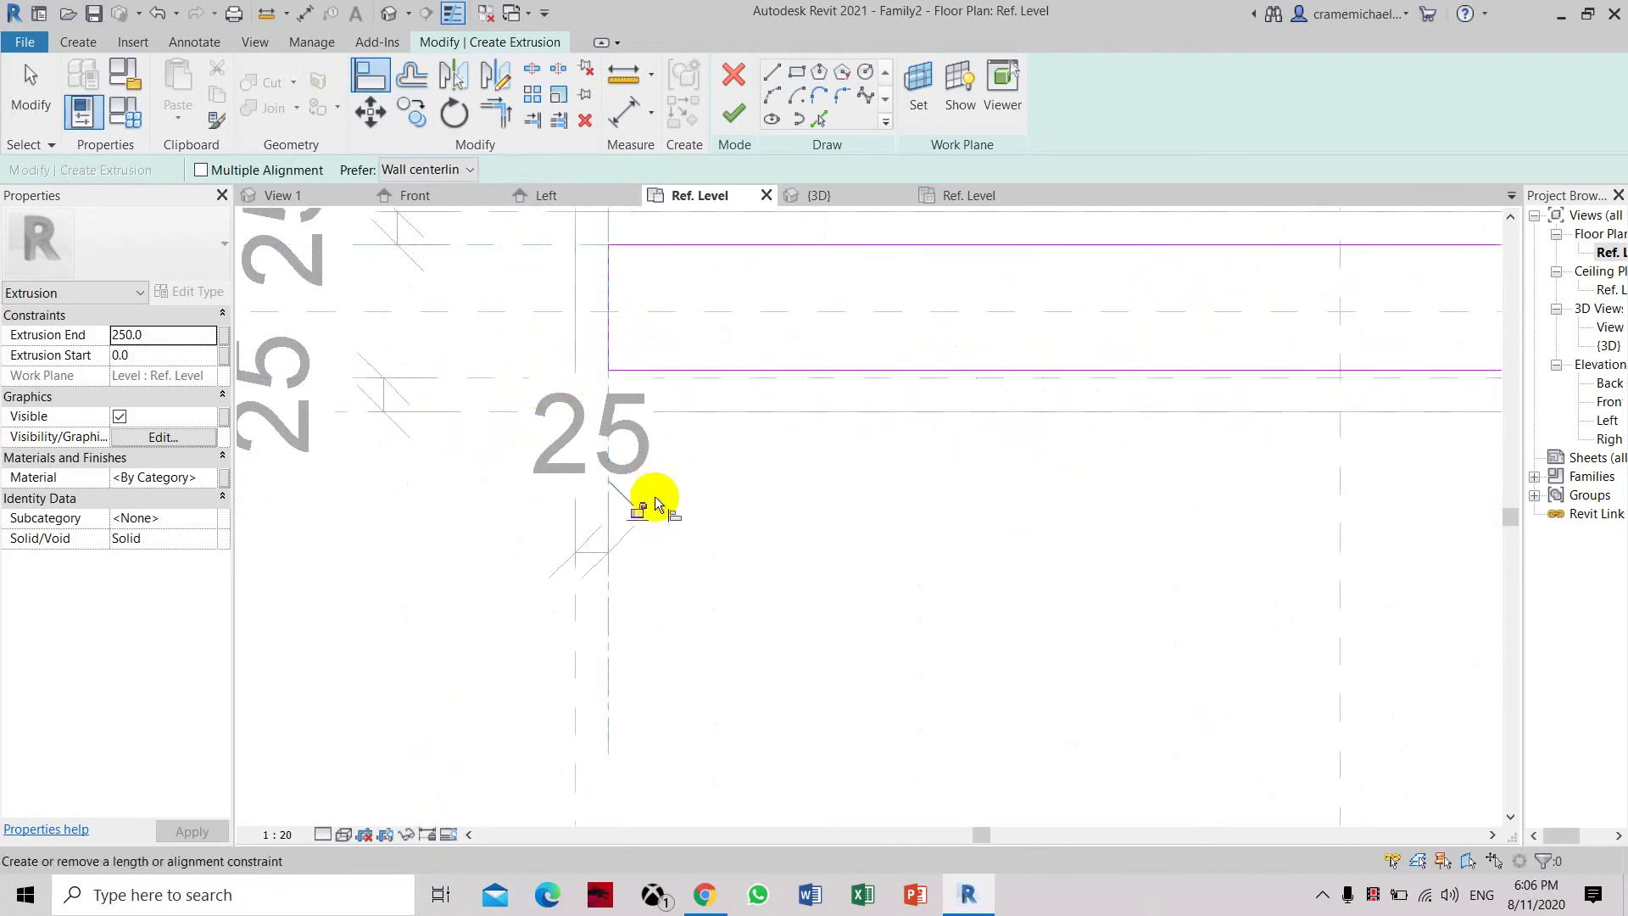
# Align the rectangle's lower edge to the lower inner horizontal reference plane and lock it
pyautogui.click(486, 409)
pyautogui.click(695, 372)
pyautogui.click(537, 374)
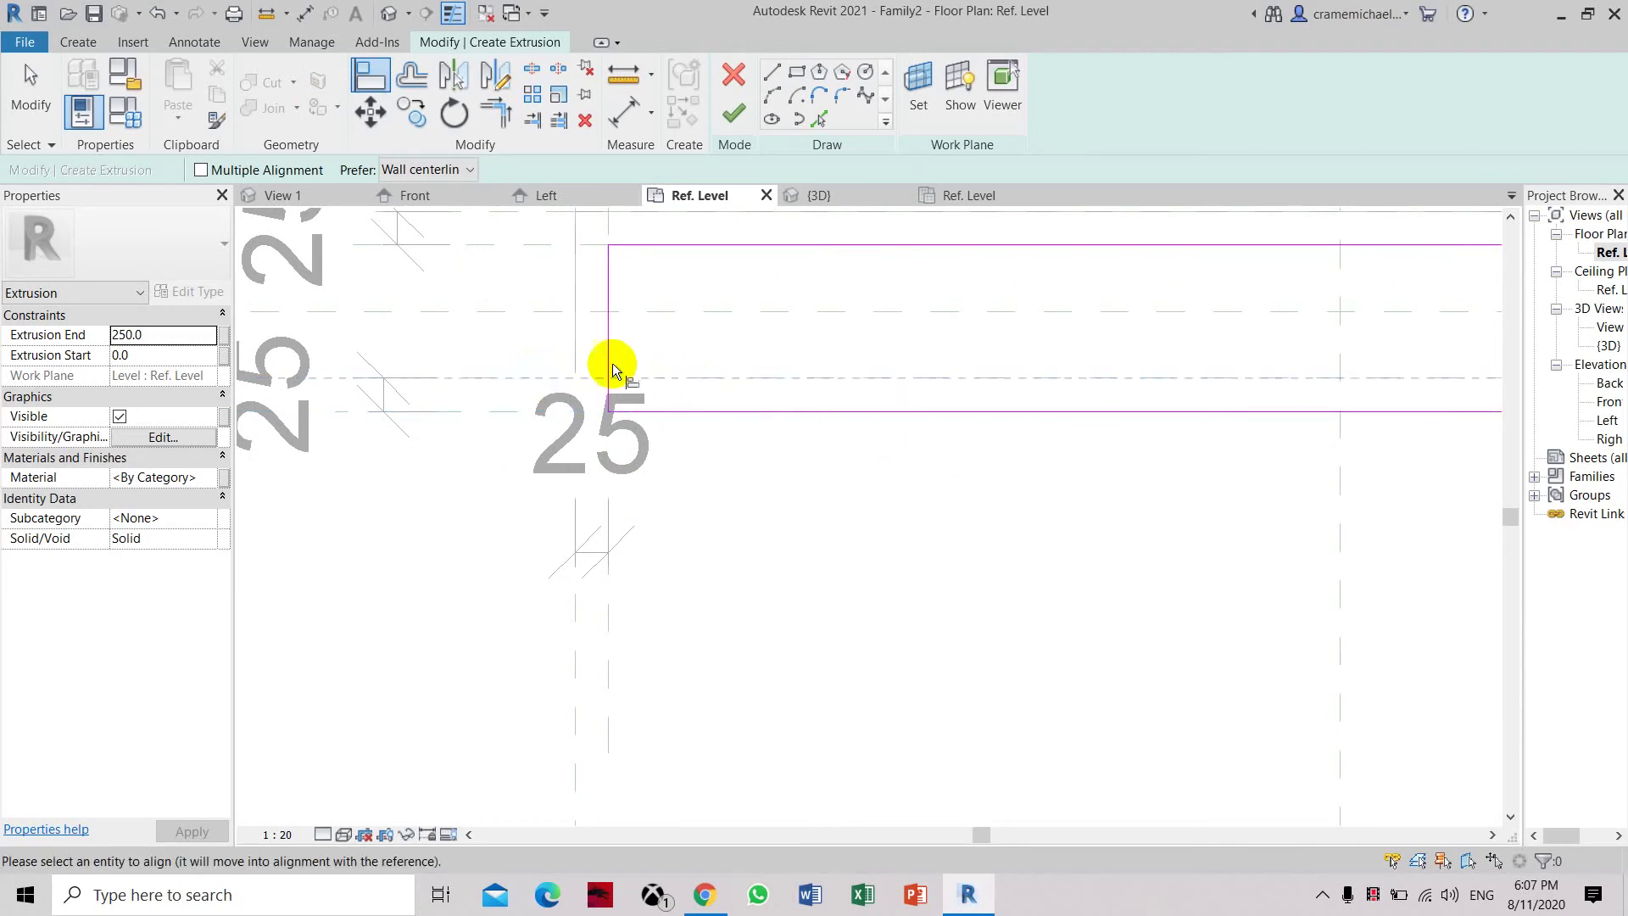
pyautogui.click(690, 414)
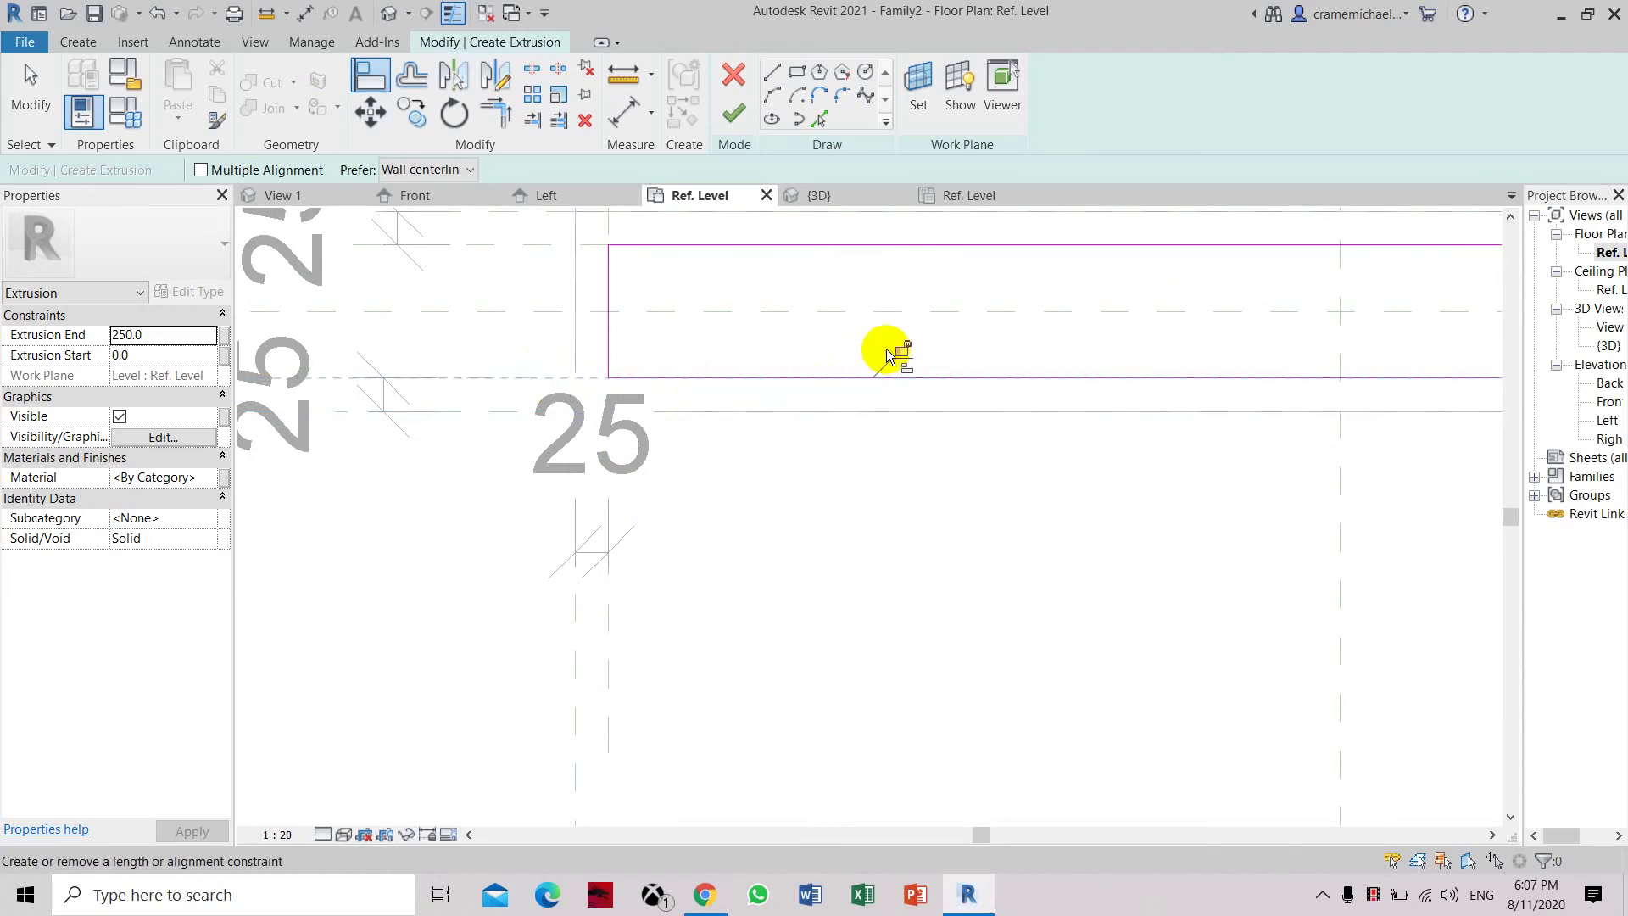
# Align and lock the rectangle's right edge to the right inner vertical reference plane, and finish the extrusion
pyautogui.scroll(-3, 800, 398)
pyautogui.scroll(3, 1162, 400)
pyautogui.click(1171, 359)
pyautogui.click(1145, 355)
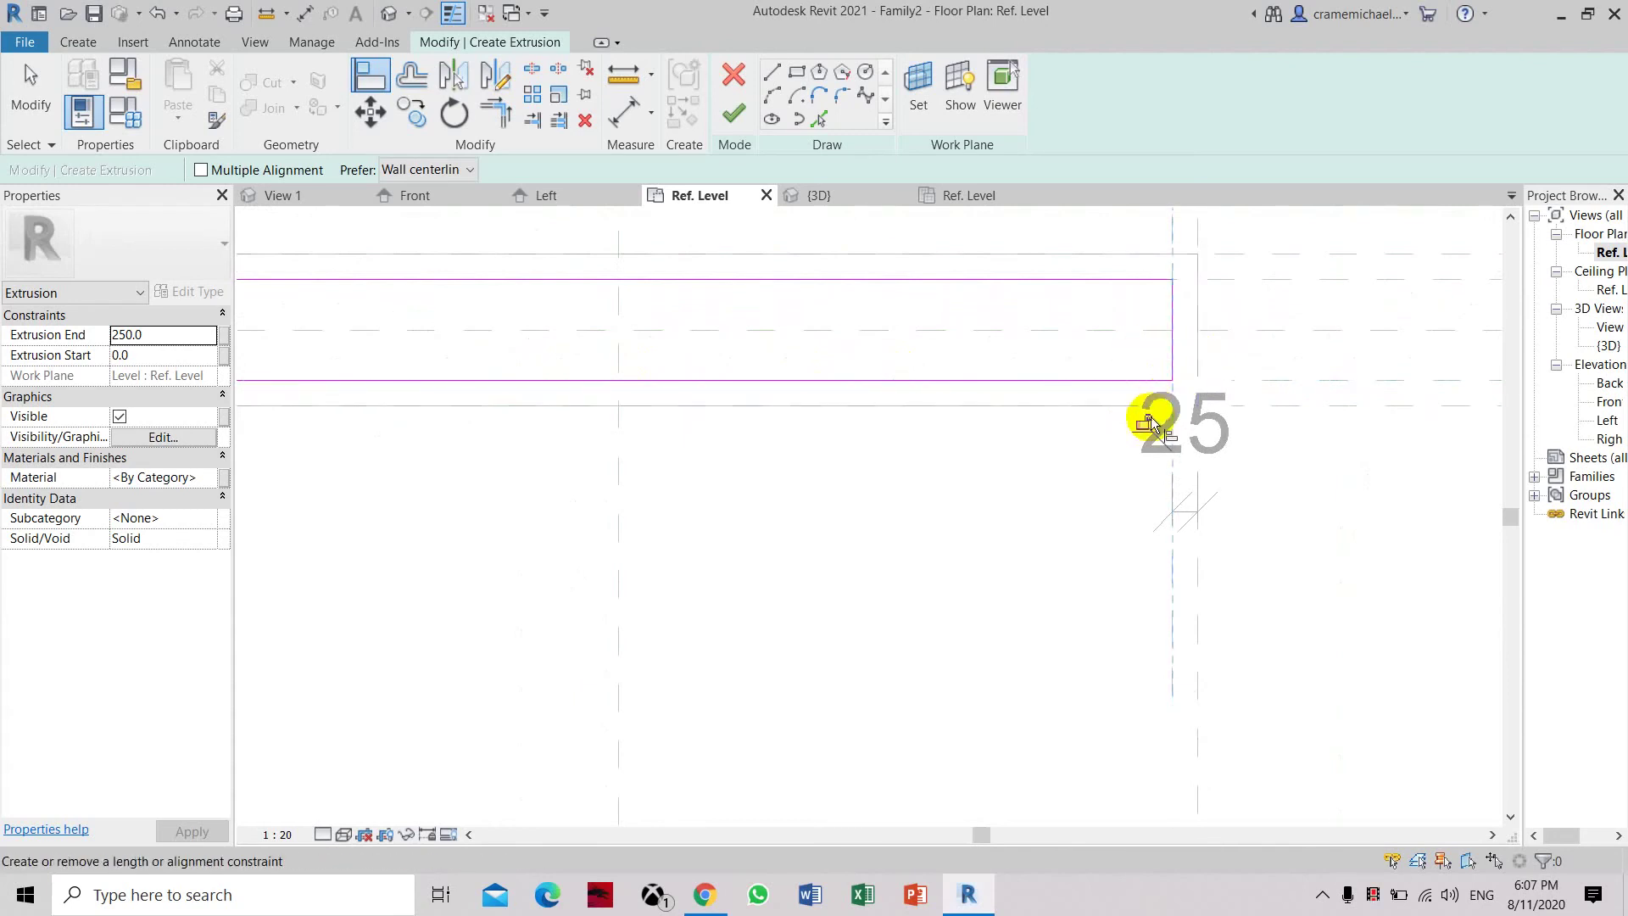
pyautogui.scroll(-2, 993, 373)
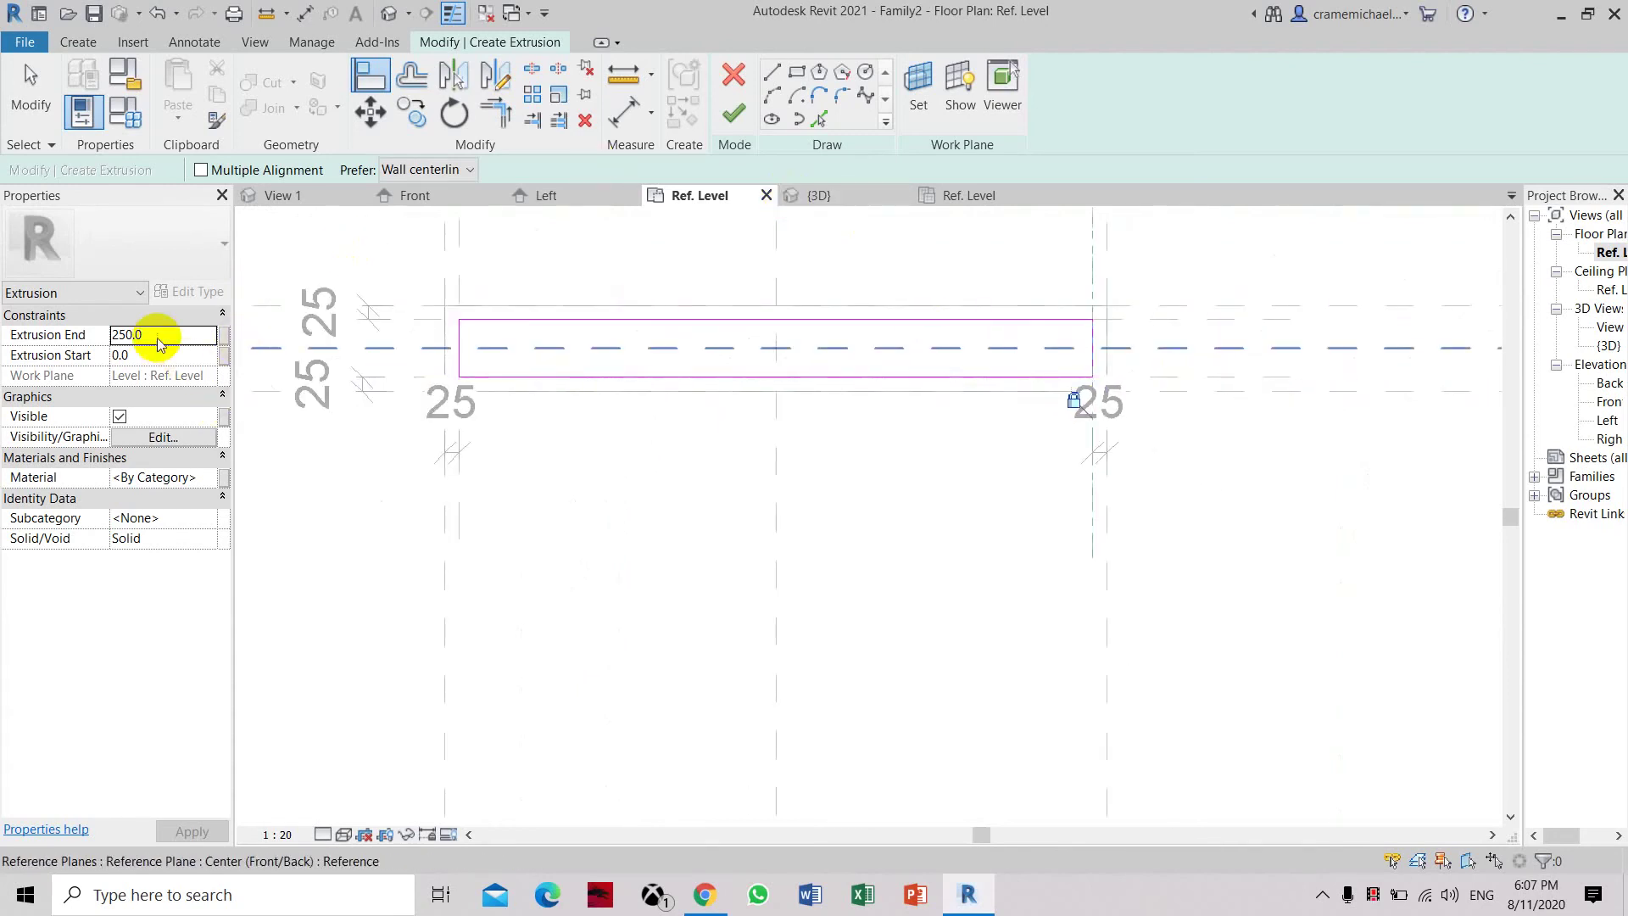
pyautogui.click(736, 112)
pyautogui.scroll(-3, 793, 398)
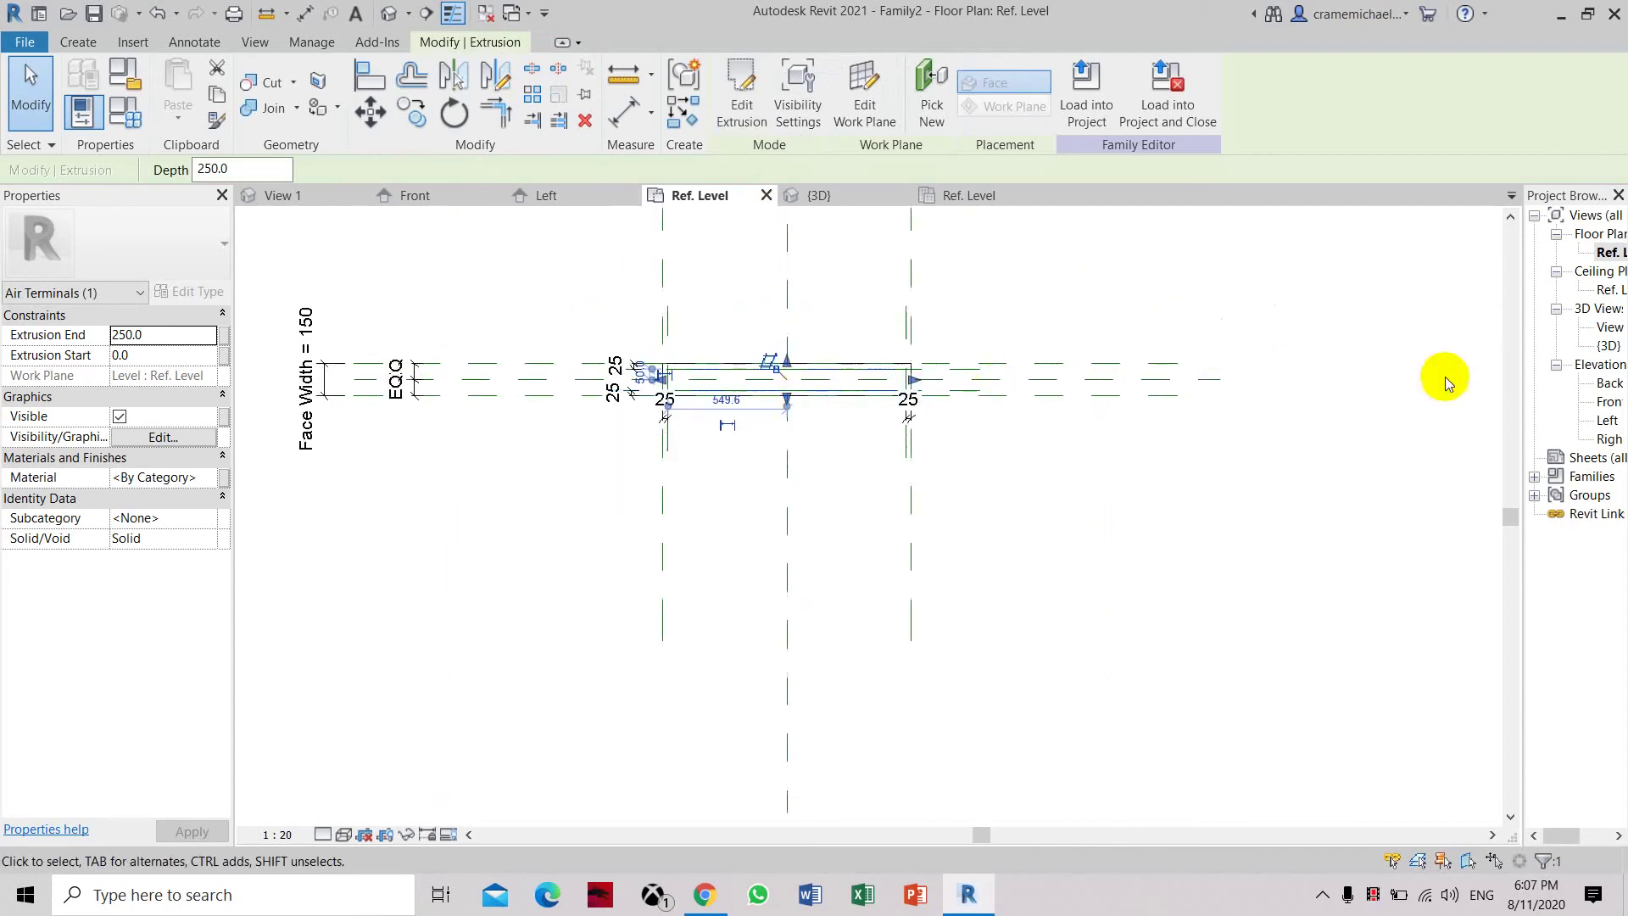
# In the Front elevation, stretch both ends of the new extrusion up above the face plate, from about 2346 to 2438 mm
pyautogui.doubleClick(1611, 402)
pyautogui.scroll(-3, 908, 458)
pyautogui.scroll(3, 882, 611)
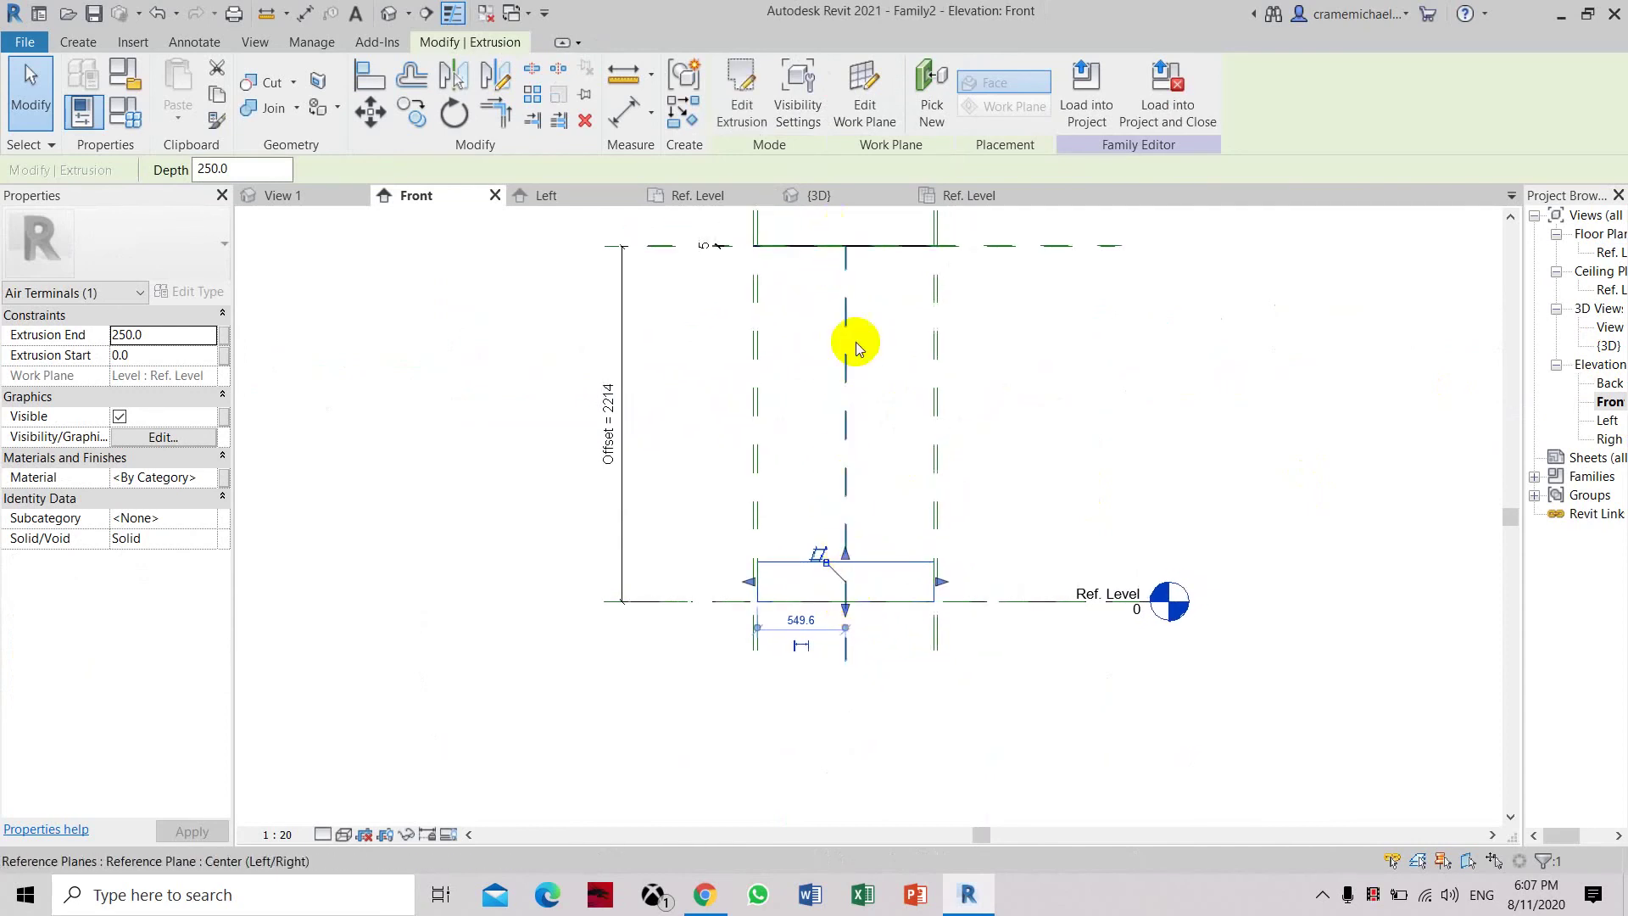
pyautogui.moveTo(844, 553); pyautogui.dragTo(836, 229)
pyautogui.moveTo(841, 604); pyautogui.dragTo(863, 227)
pyautogui.scroll(3, 821, 266)
pyautogui.moveTo(792, 297); pyautogui.dragTo(729, 466, button='middle')
pyautogui.scroll(4, 499, 392)
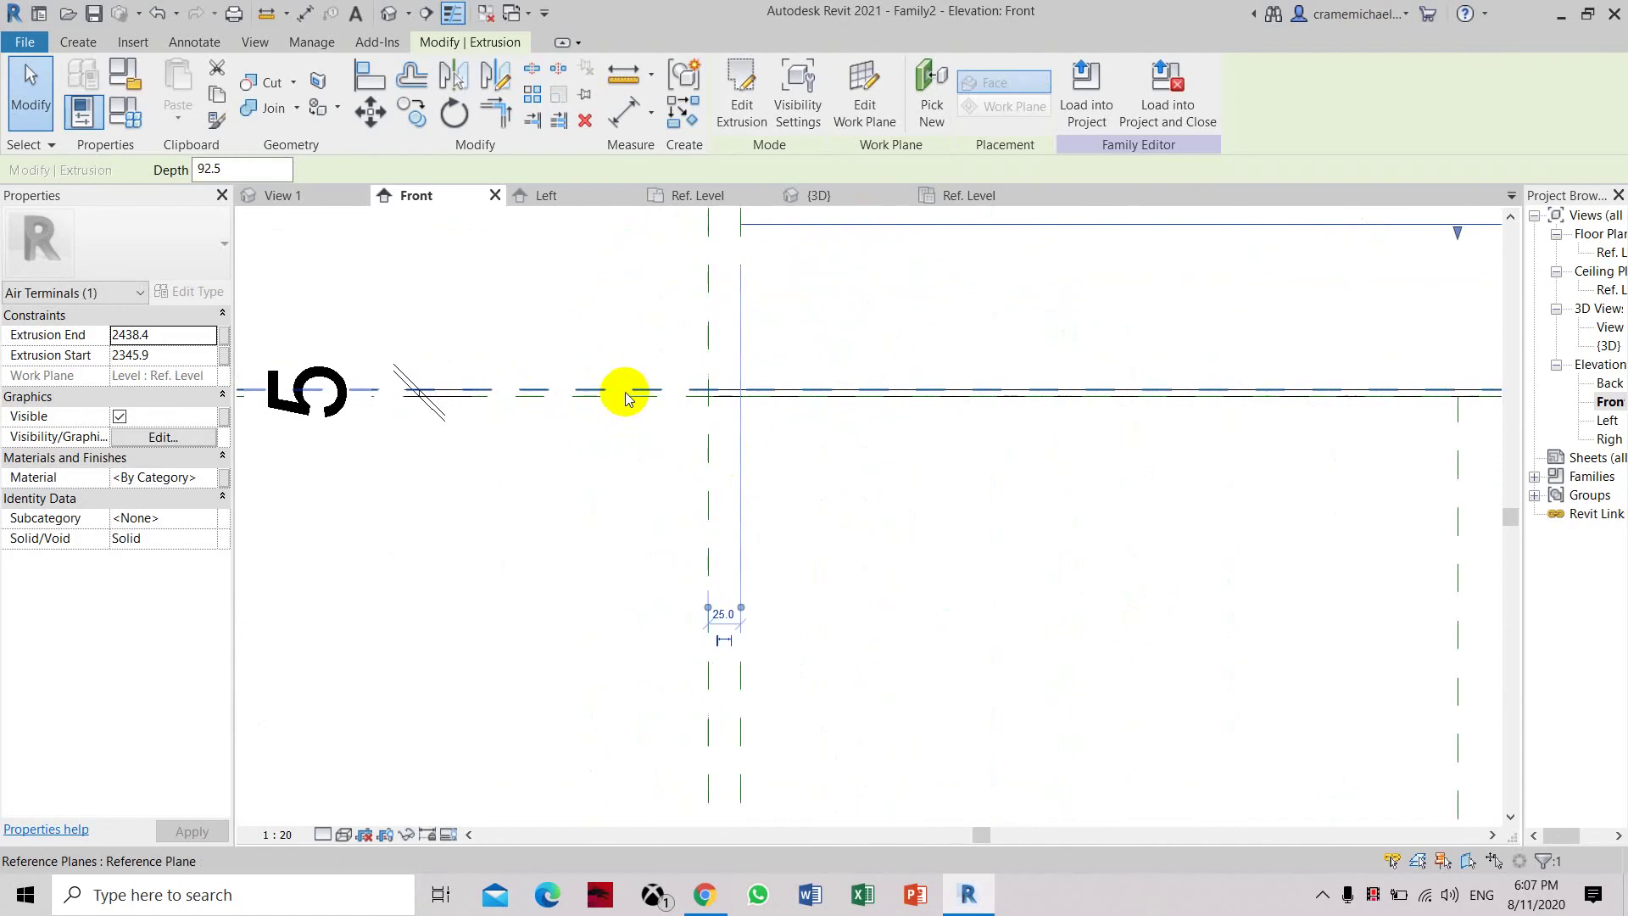
# Align the bottom face of the raised extrusion to the reference plane on the face plate's upper side and lock it
pyautogui.click(371, 76)
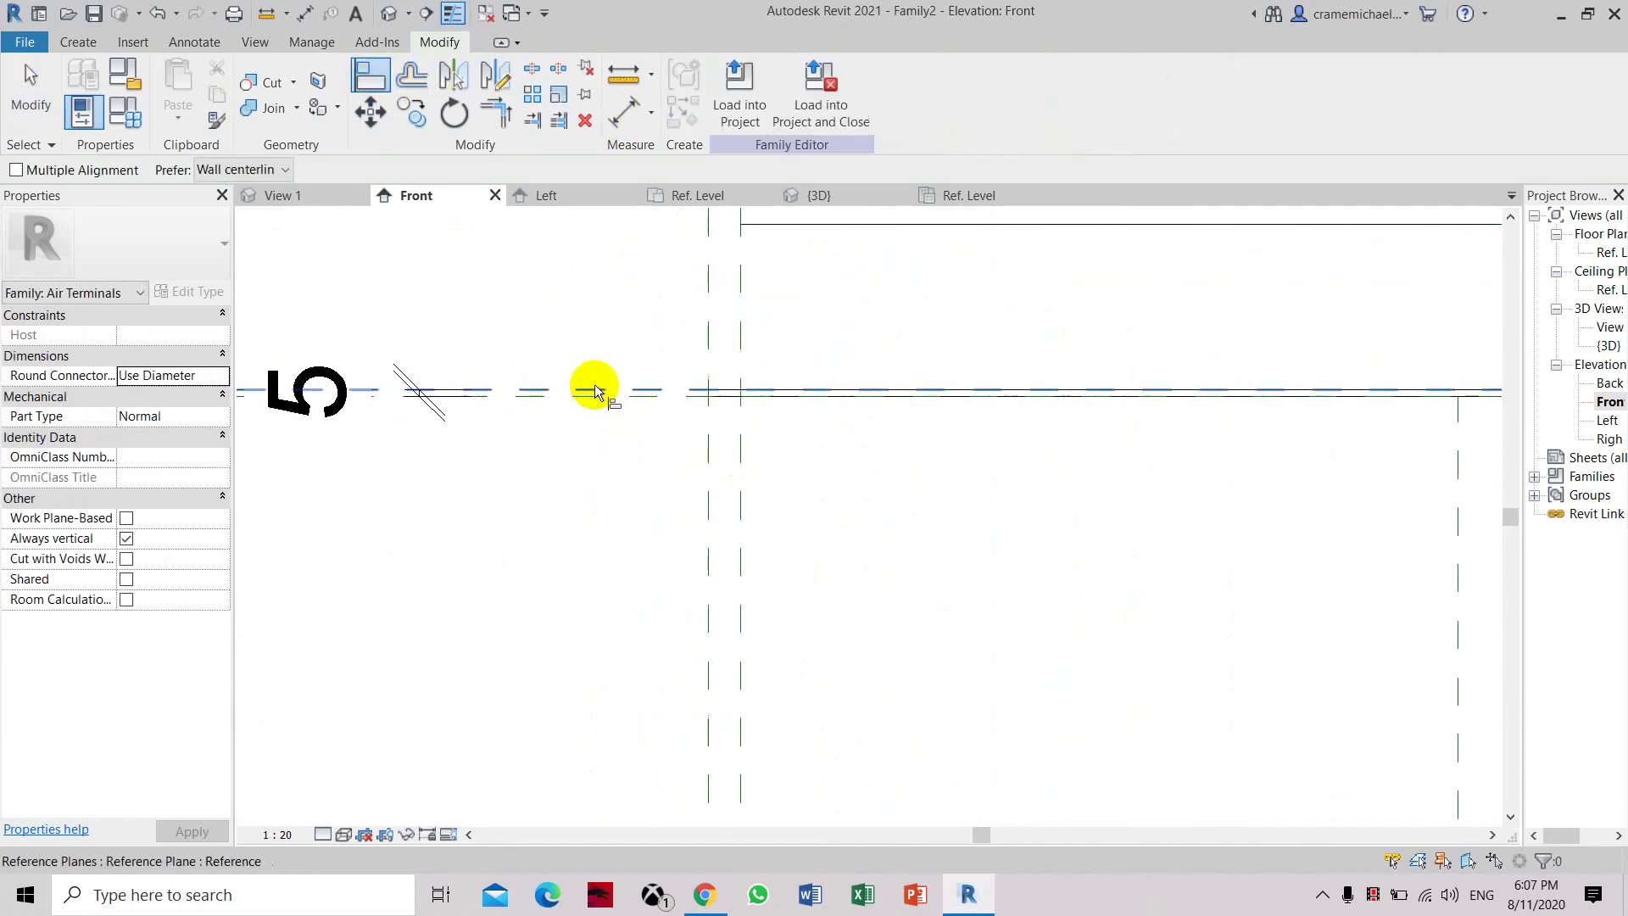
pyautogui.click(596, 392)
pyautogui.scroll(-2, 582, 390)
pyautogui.click(837, 282)
pyautogui.scroll(-1, 812, 356)
pyautogui.click(812, 412)
pyautogui.moveTo(884, 455); pyautogui.dragTo(745, 462, button='middle')
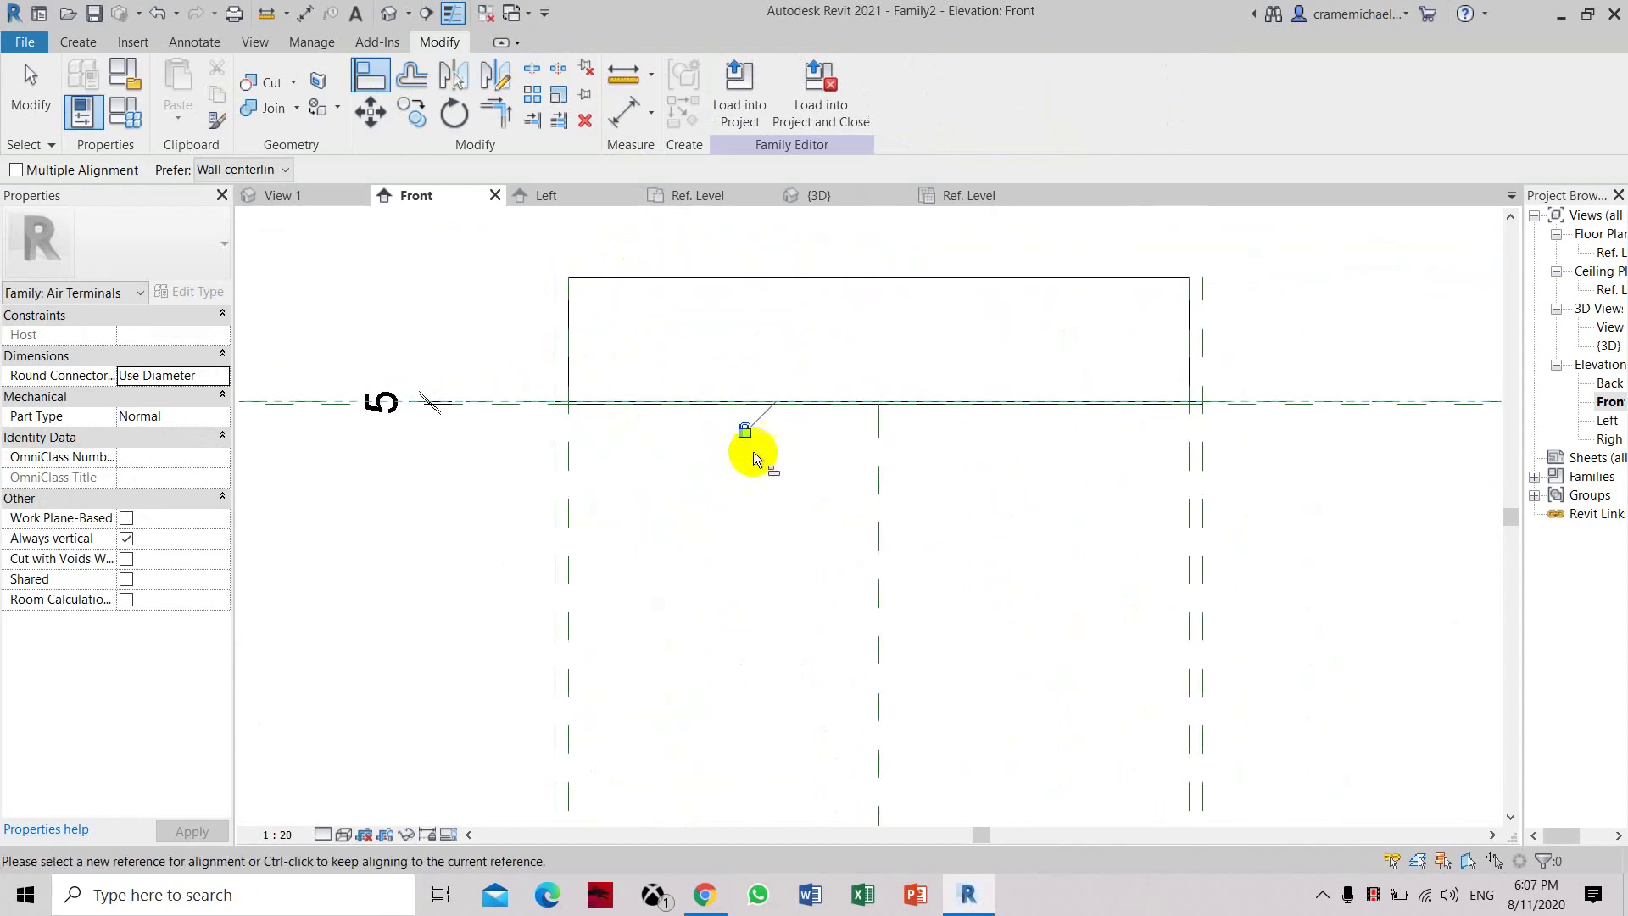
pyautogui.moveTo(618, 436); pyautogui.dragTo(690, 431, button='middle')
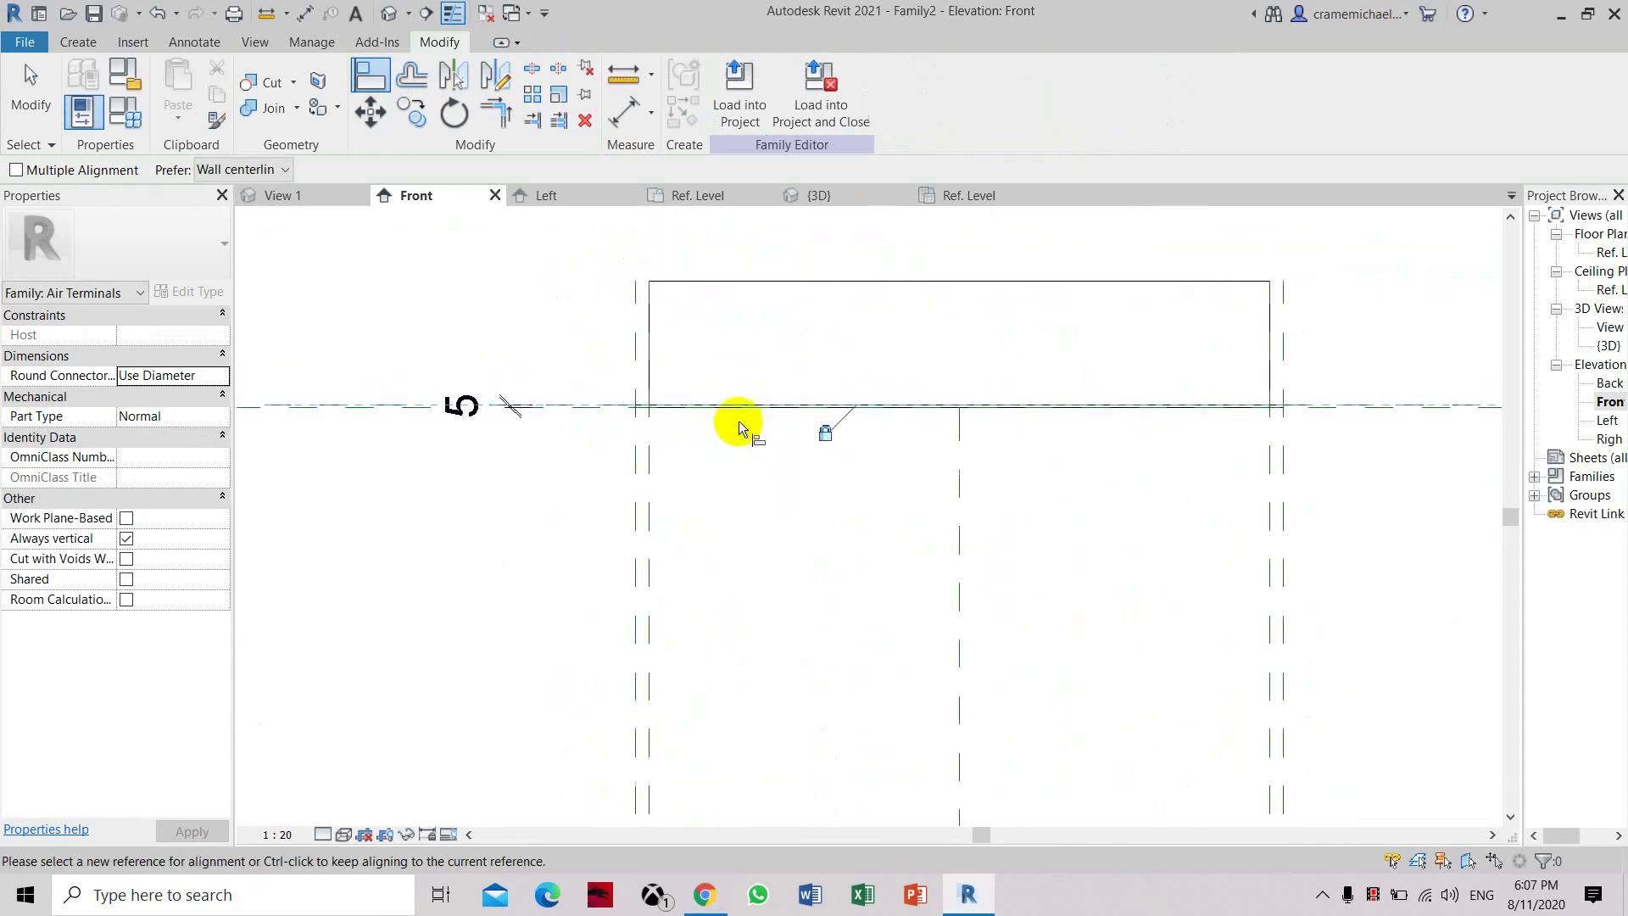
# Extend the upper end of the Center (Left/Right) reference plane above the top of the extrusion
pyautogui.scroll(-2, 853, 375)
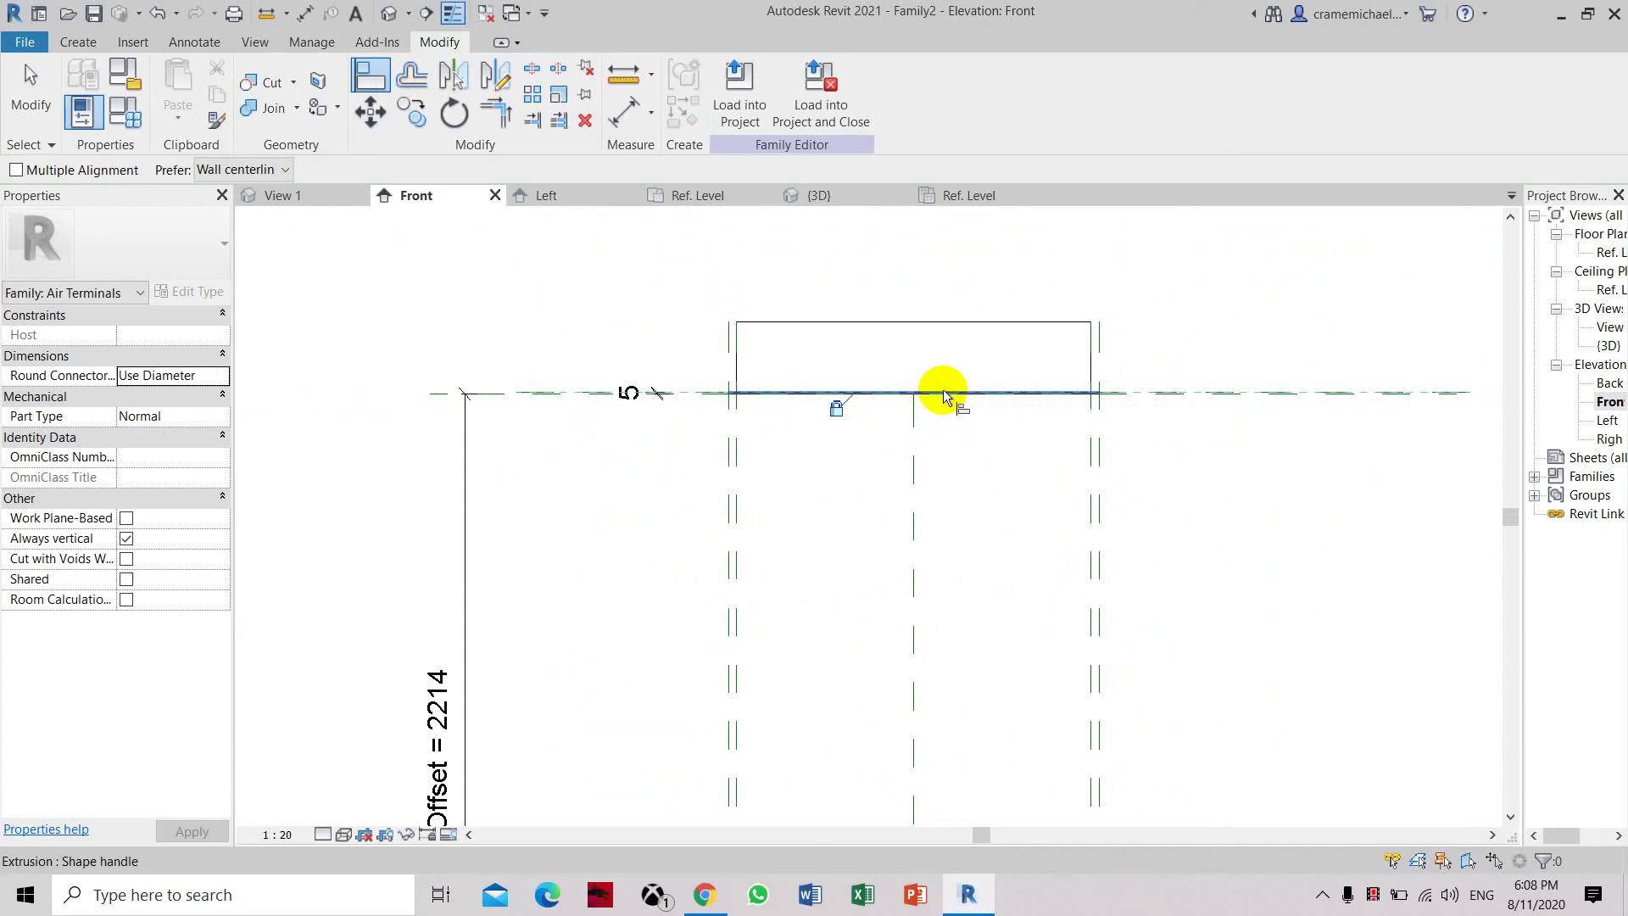
pyautogui.moveTo(1158, 468); pyautogui.dragTo(1115, 526, button='middle')
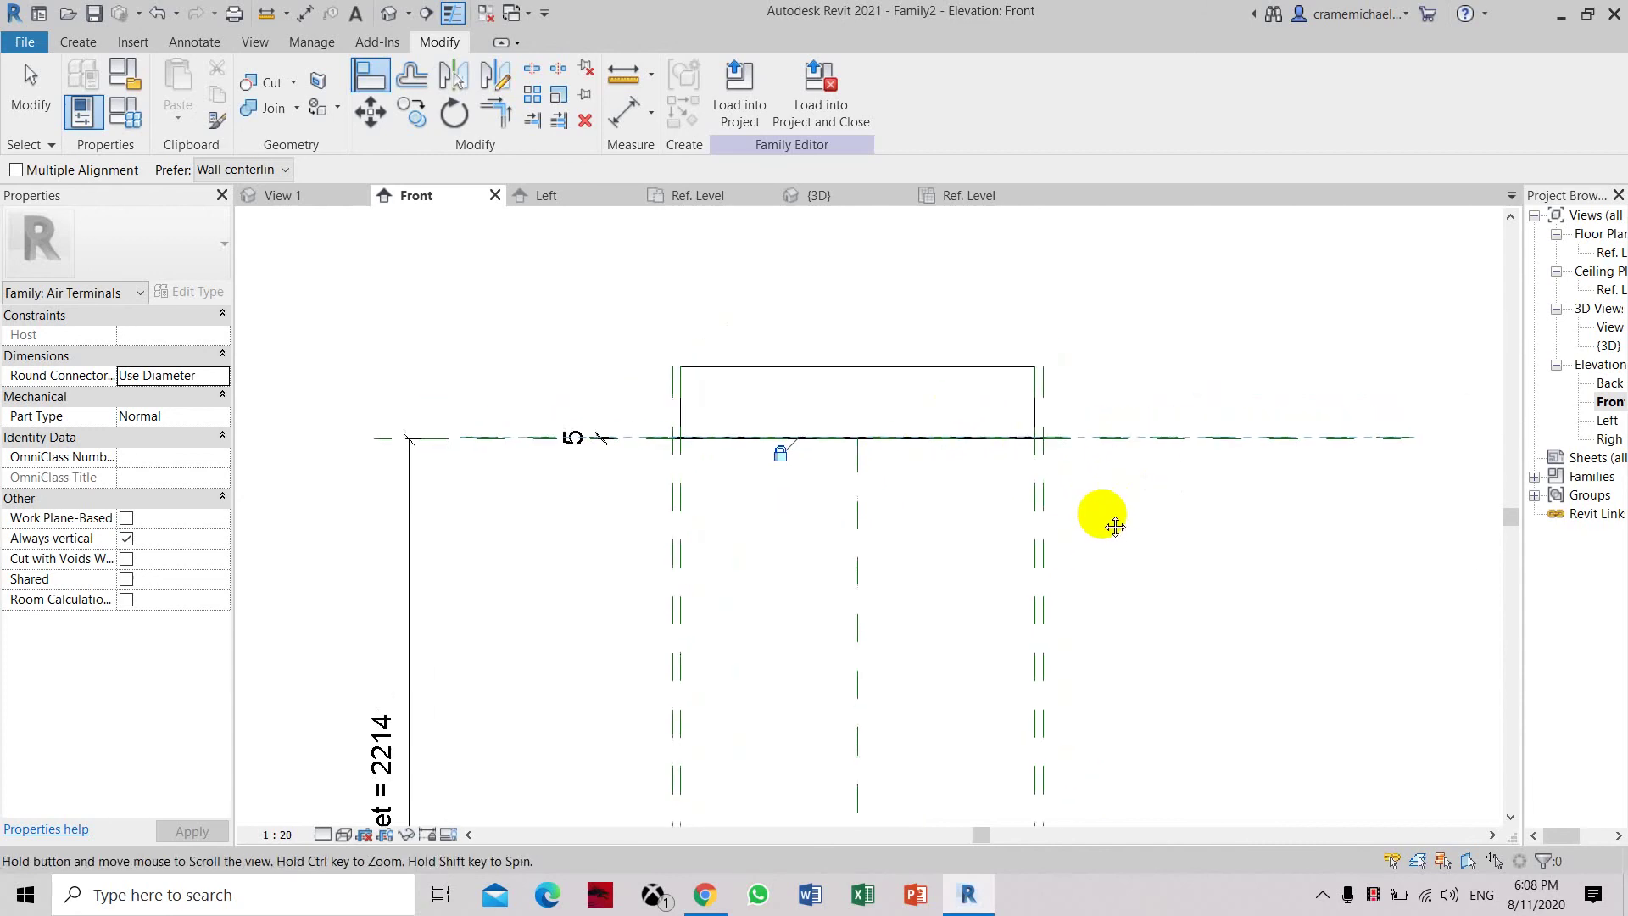
pyautogui.scroll(2, 929, 512)
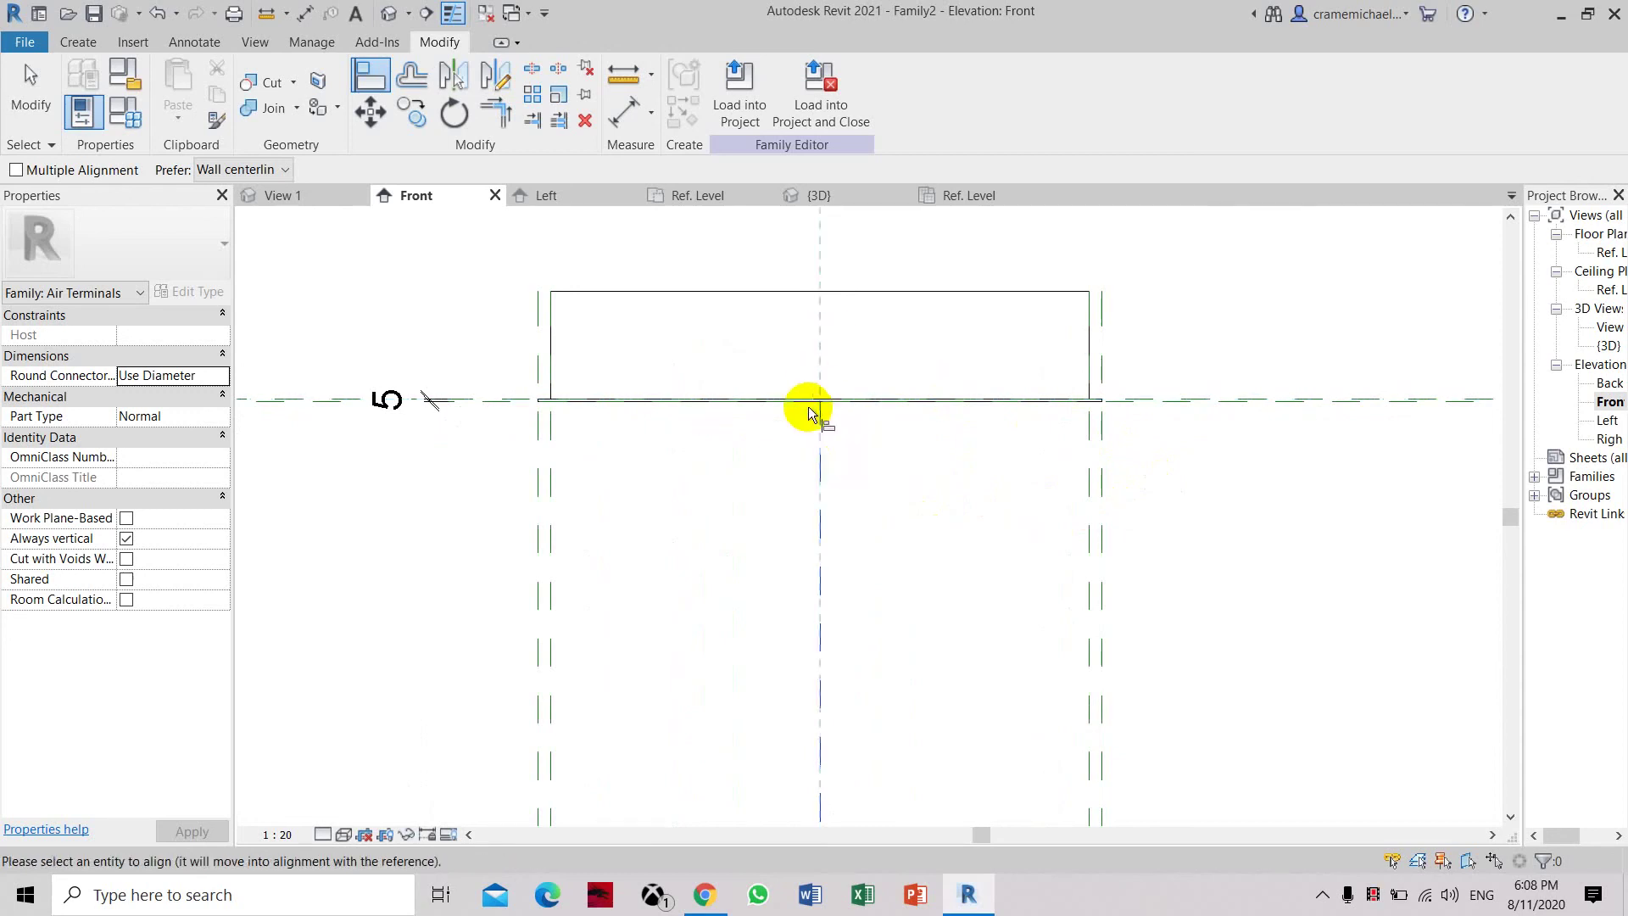
pyautogui.scroll(-2, 814, 406)
pyautogui.press('Escape')
pyautogui.click(816, 439)
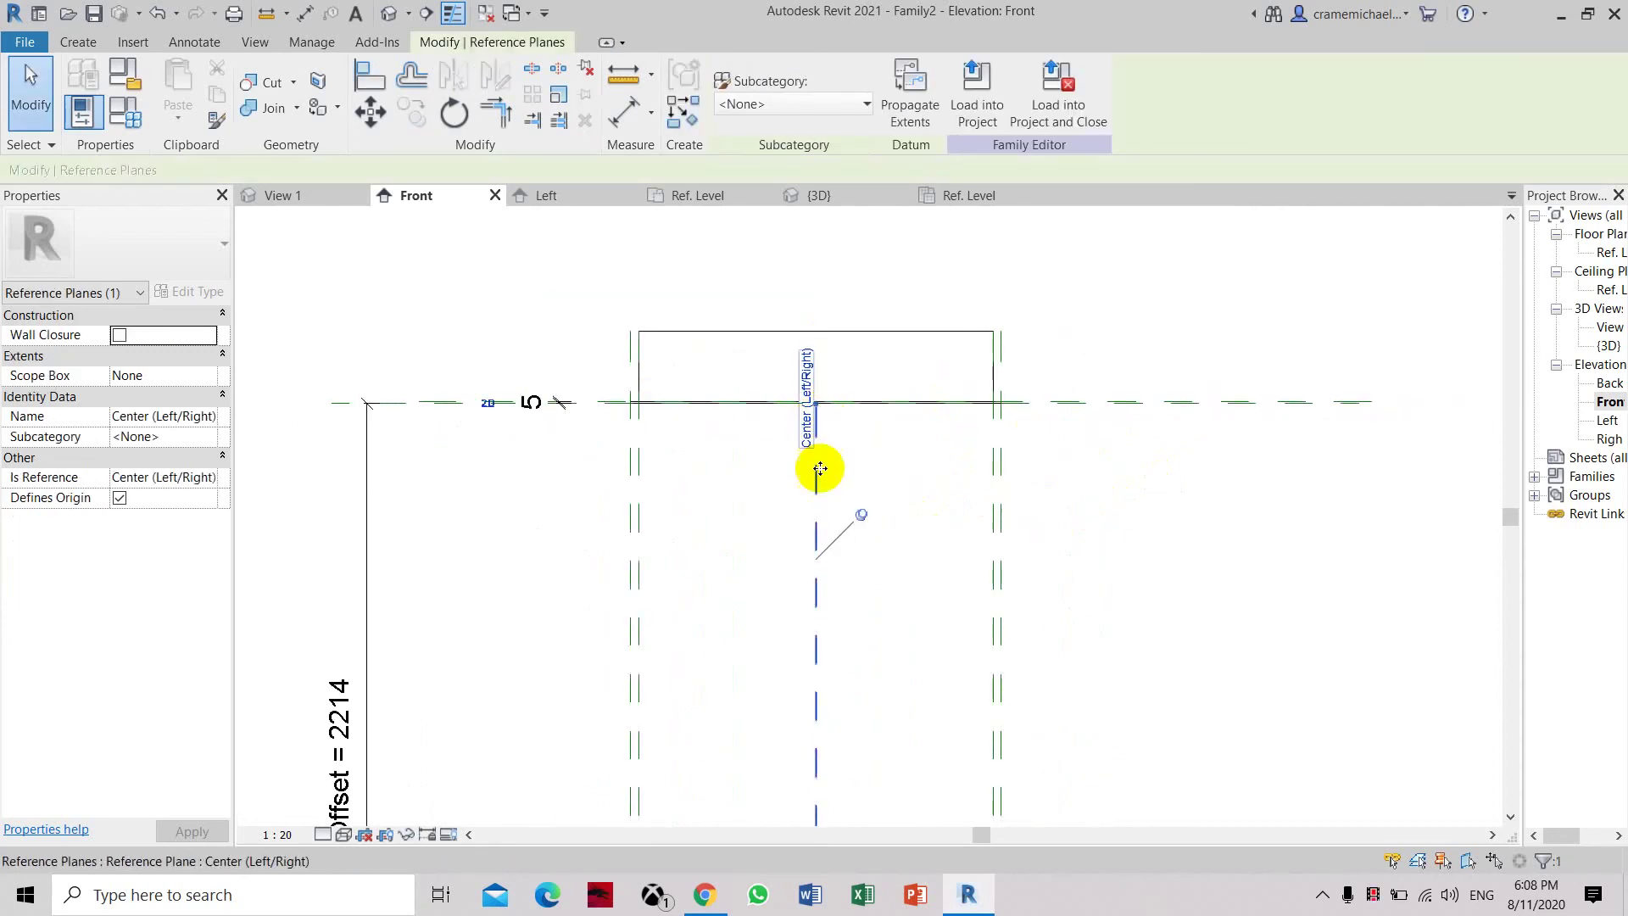
pyautogui.moveTo(816, 407); pyautogui.dragTo(822, 262)
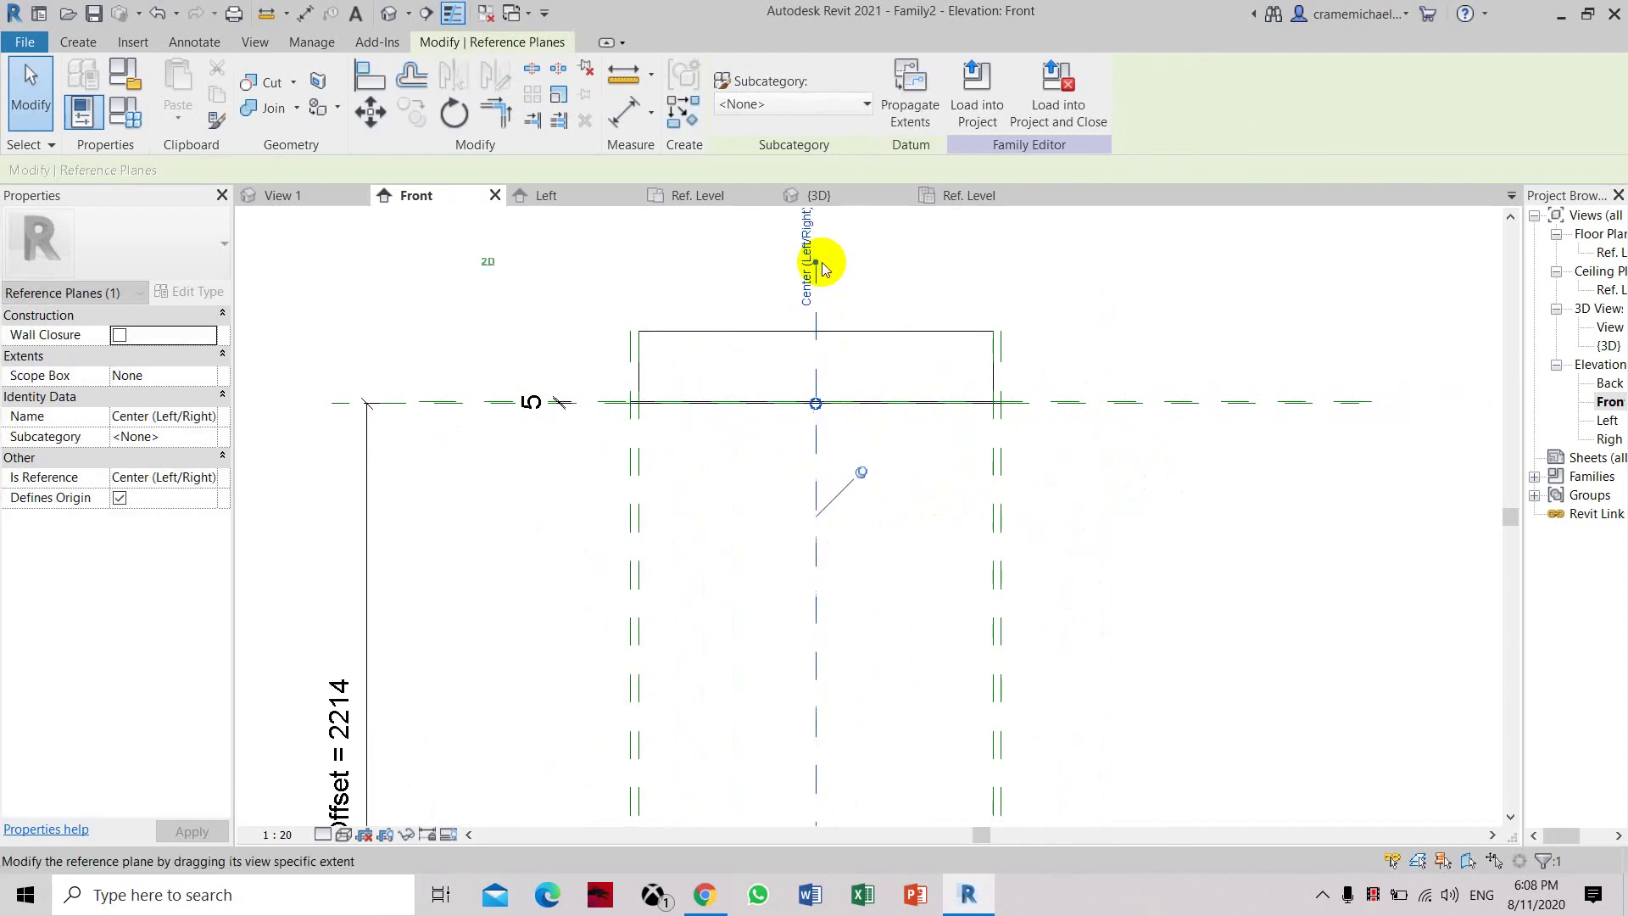
pyautogui.click(665, 374)
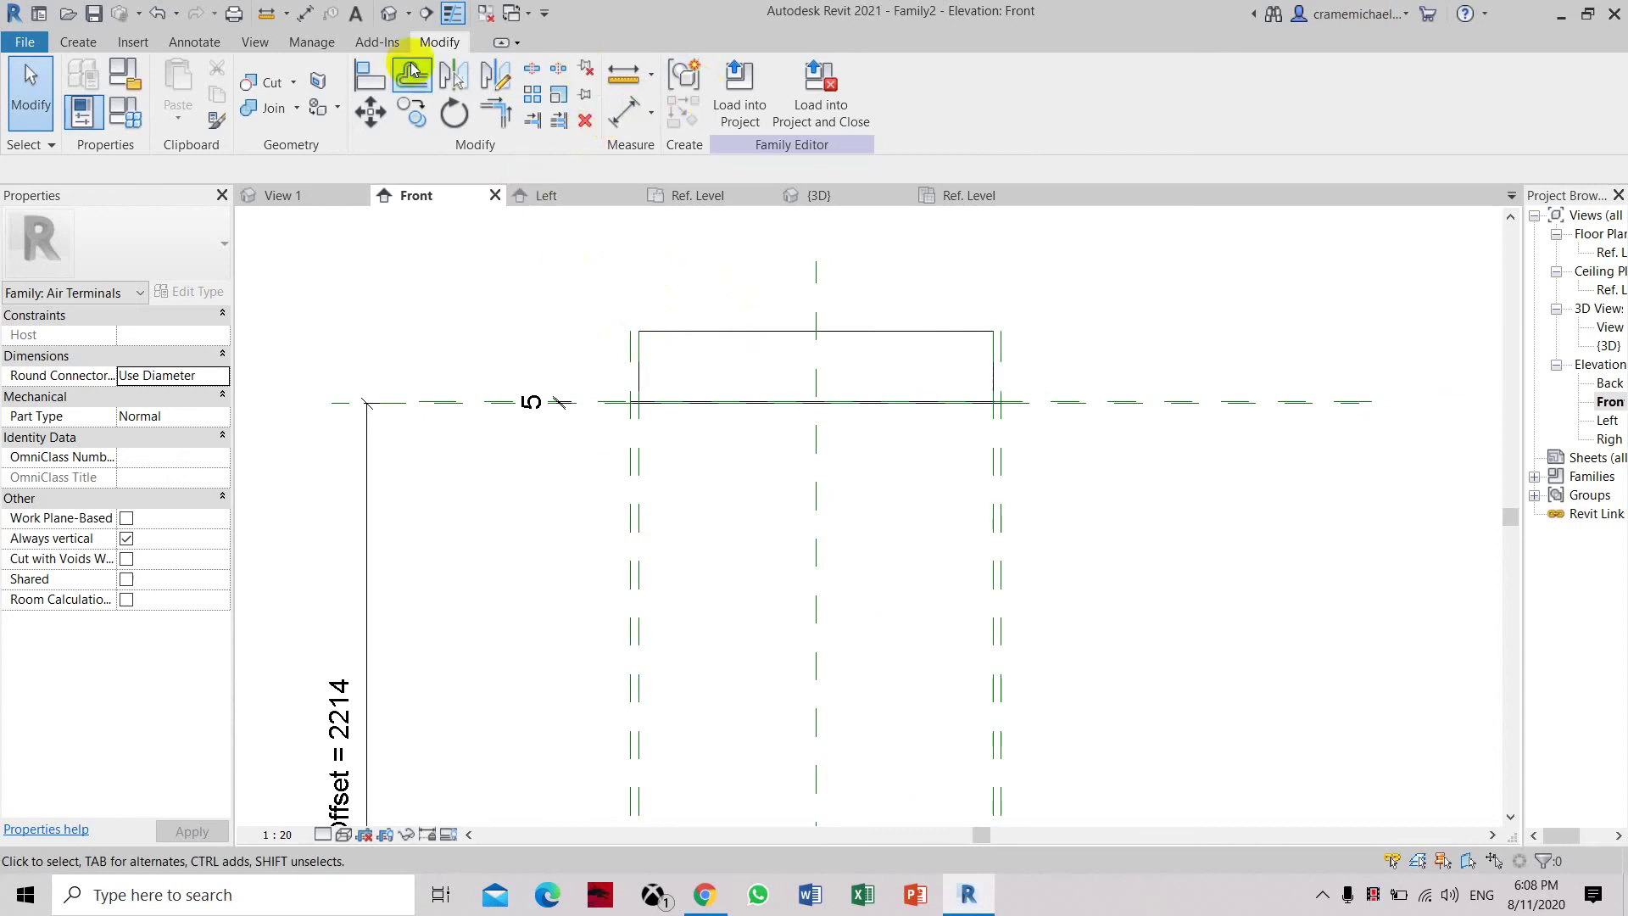
# Draw a horizontal reference plane across the extrusion about 147 mm above the face plate
pyautogui.click(78, 43)
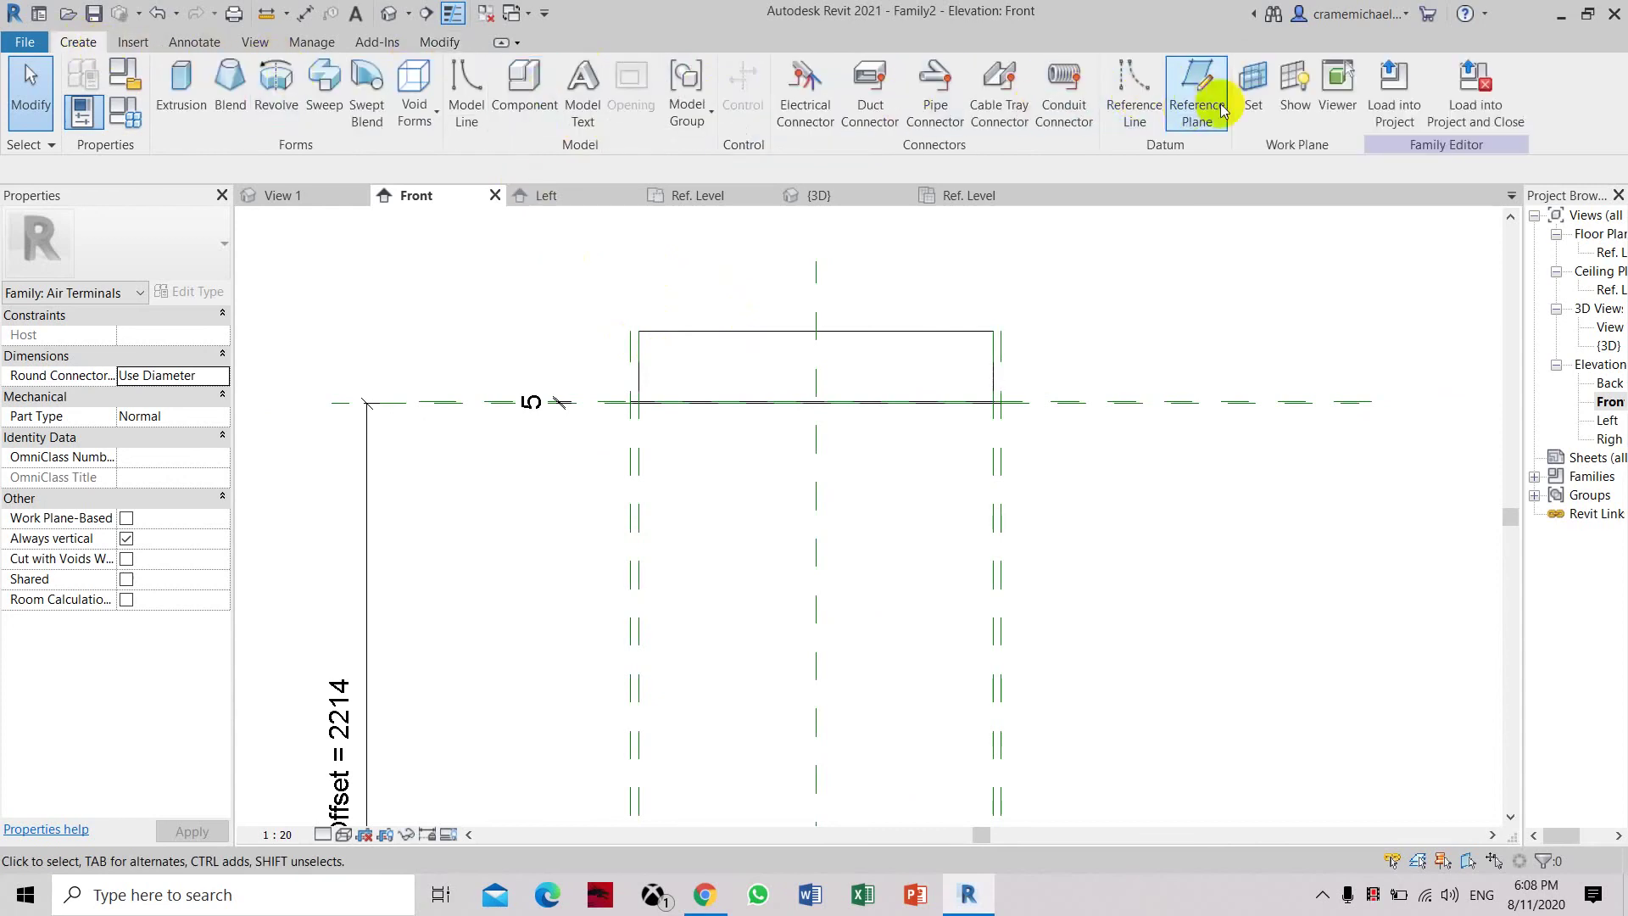
pyautogui.click(1197, 94)
pyautogui.click(513, 355)
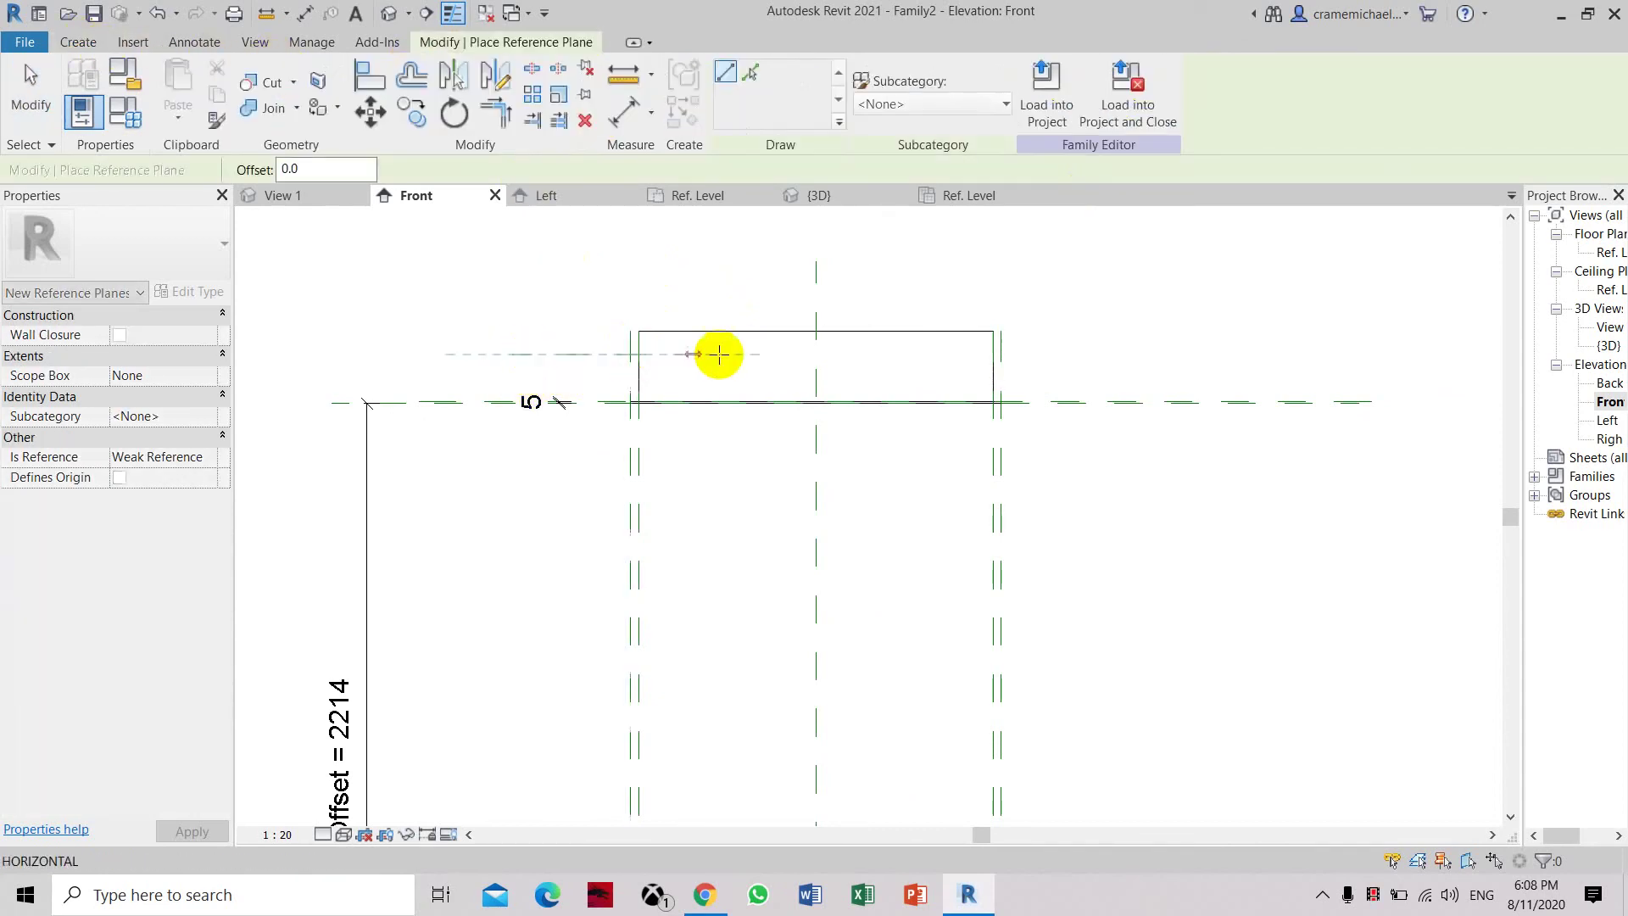
pyautogui.click(1138, 354)
# Draw two more horizontal reference planes across the extrusion, about 107 mm below and 42 mm above the existing middle one
pyautogui.scroll(2, 609, 377)
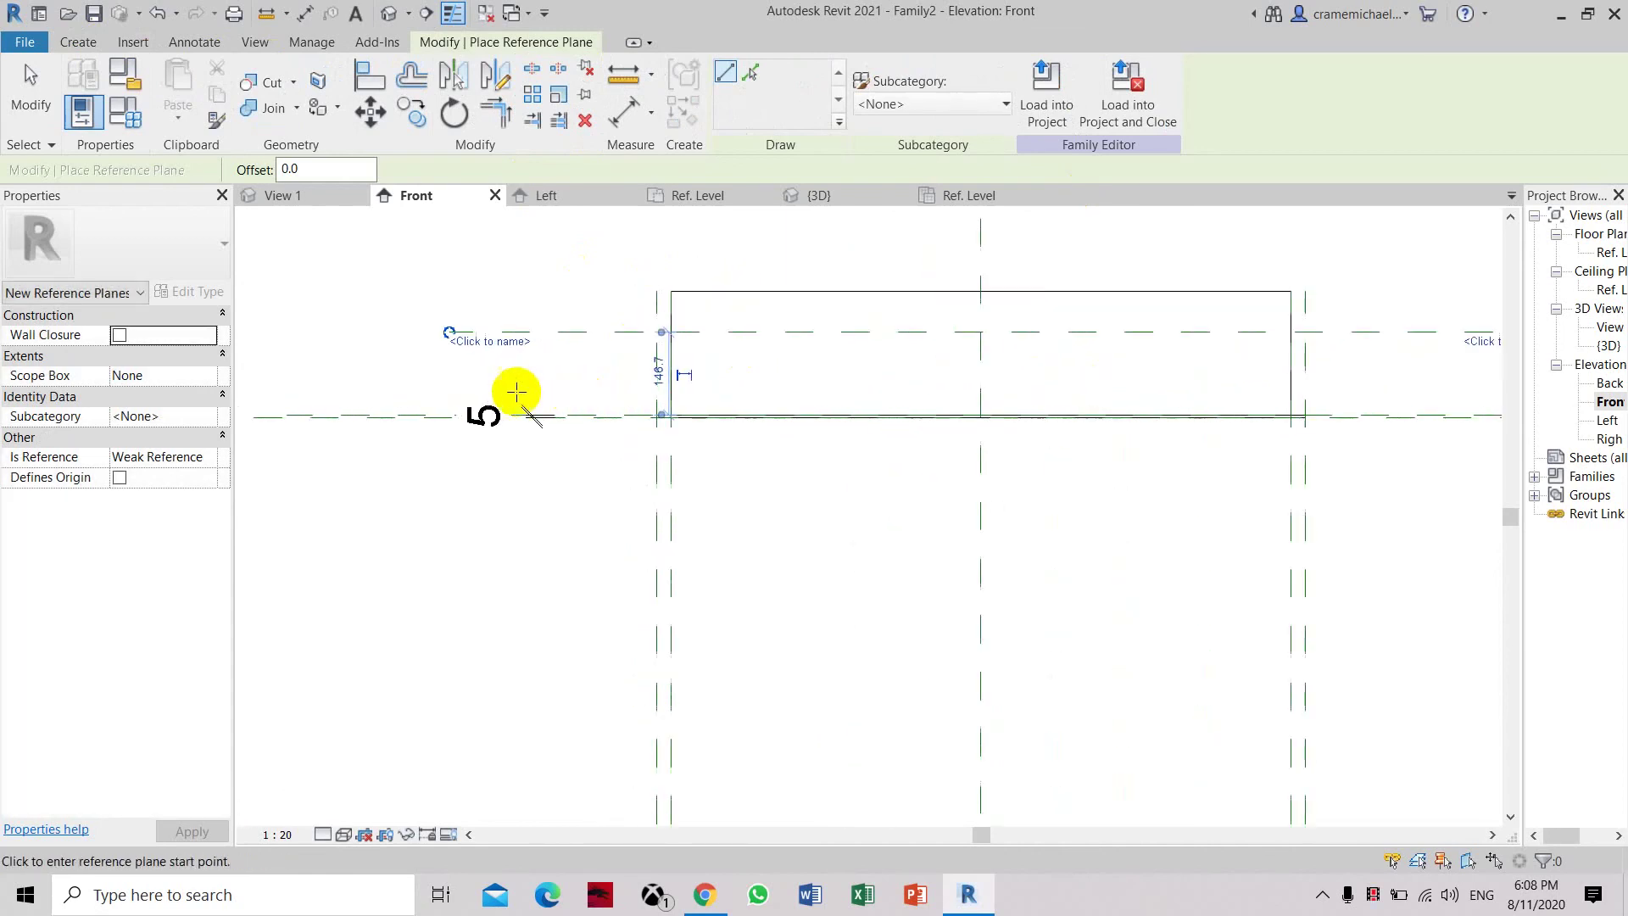
pyautogui.click(452, 388)
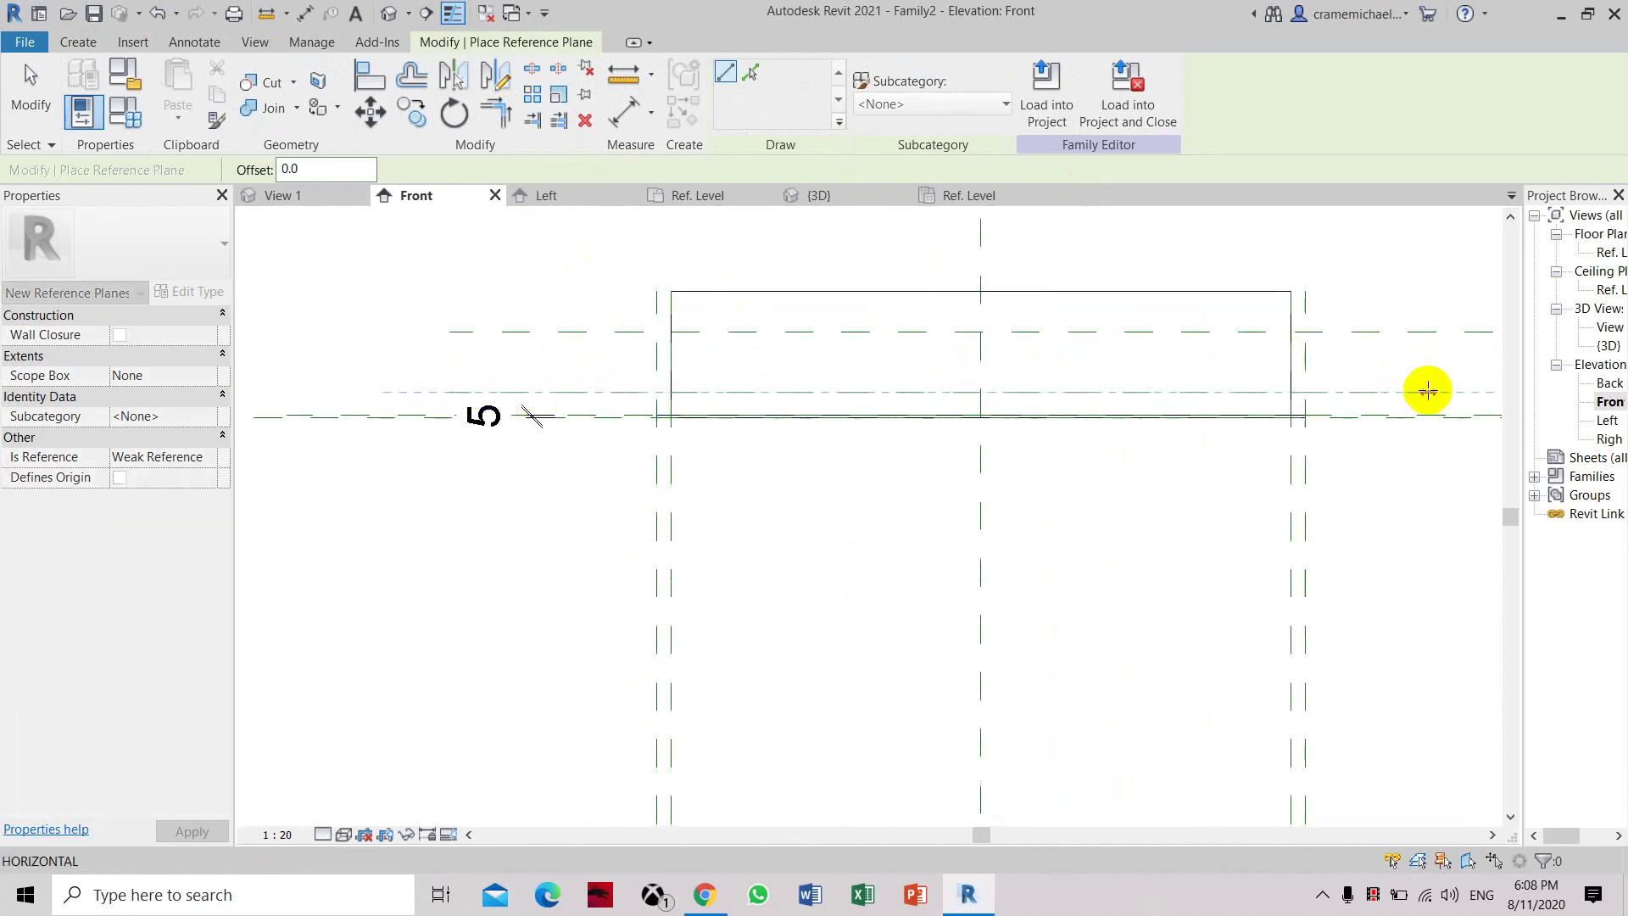
pyautogui.click(1428, 393)
pyautogui.click(467, 307)
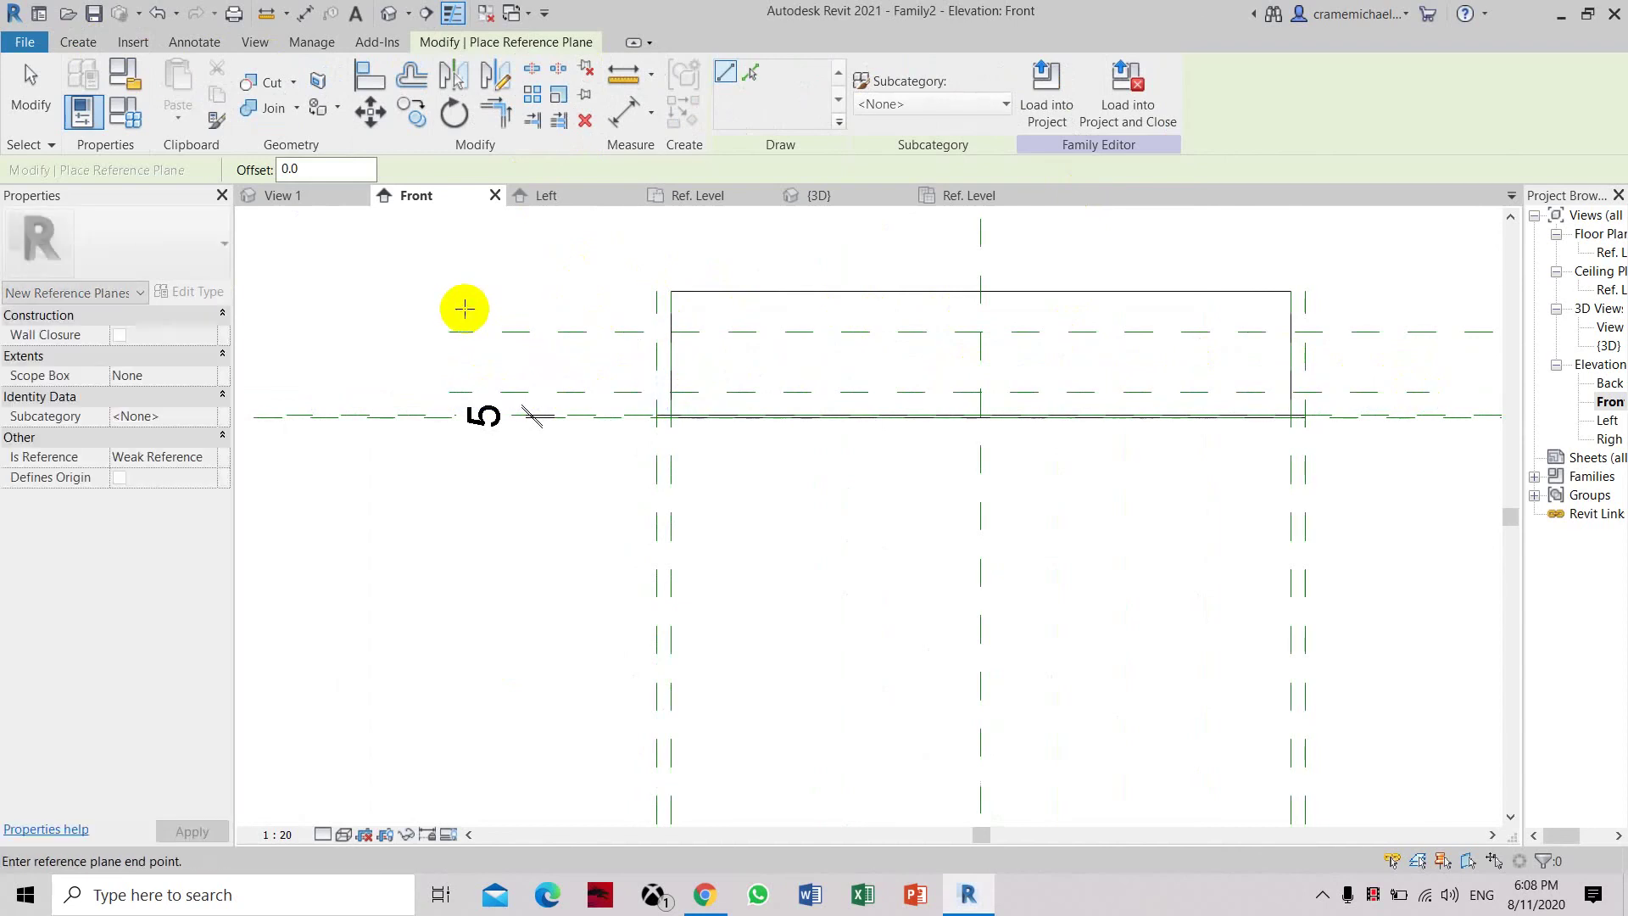
pyautogui.moveTo(1307, 343); pyautogui.dragTo(1122, 318, button='middle')
pyautogui.press('Escape')
pyautogui.press('Escape')
pyautogui.moveTo(477, 339); pyautogui.dragTo(692, 383, button='middle')
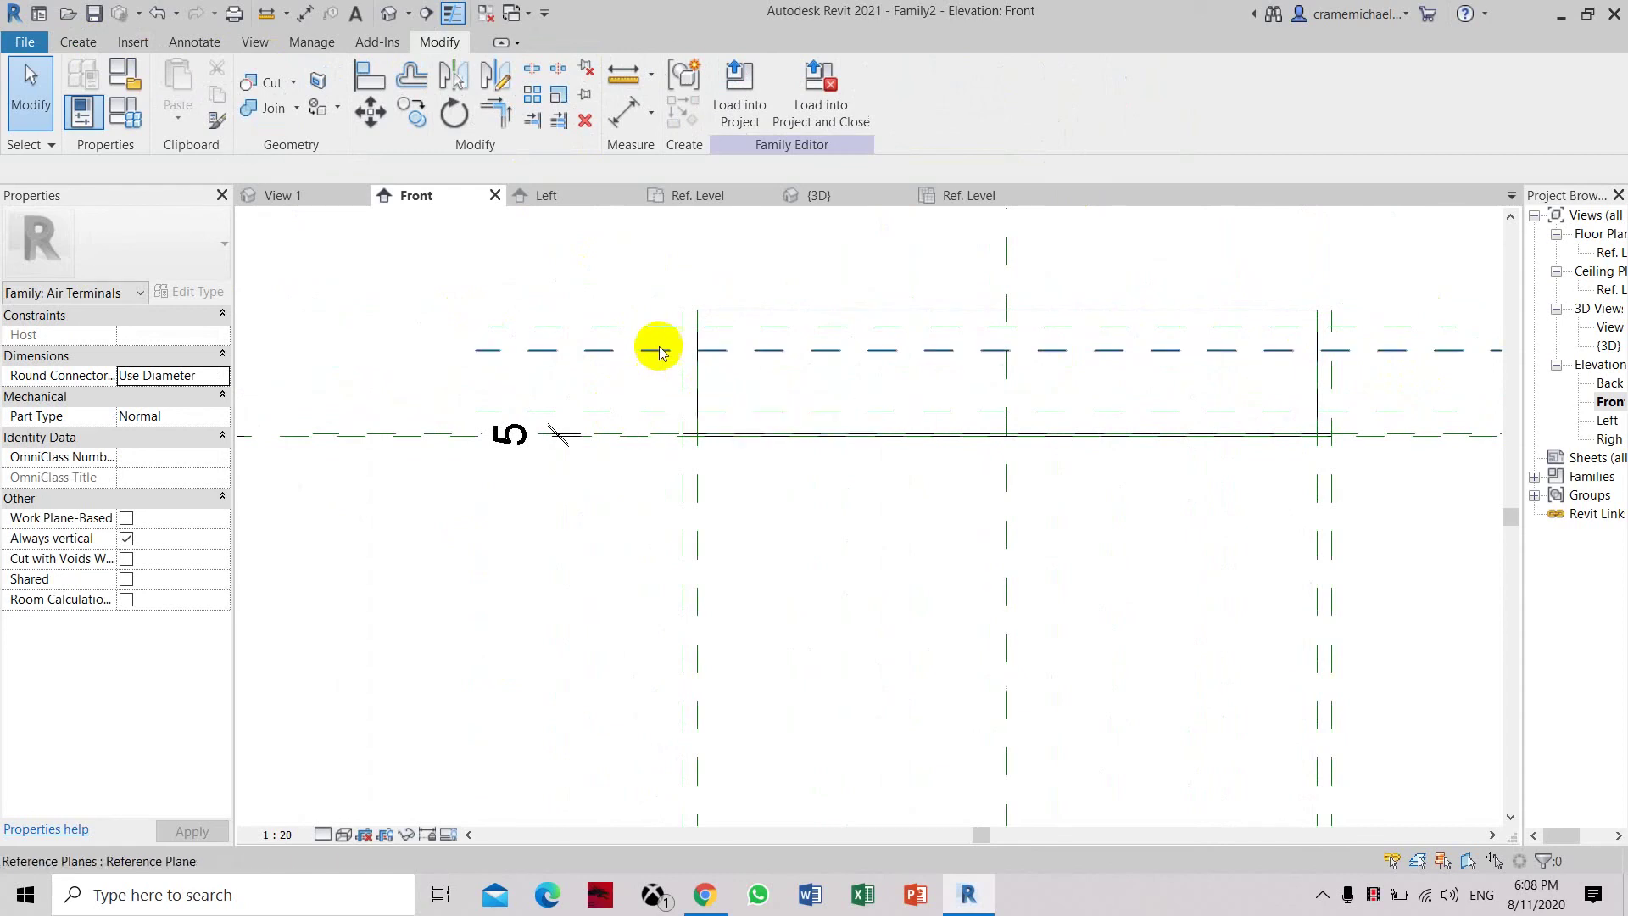
# Dimension the three horizontal reference planes across the extrusion in one aligned string and constrain their spacing to be equal
pyautogui.click(628, 113)
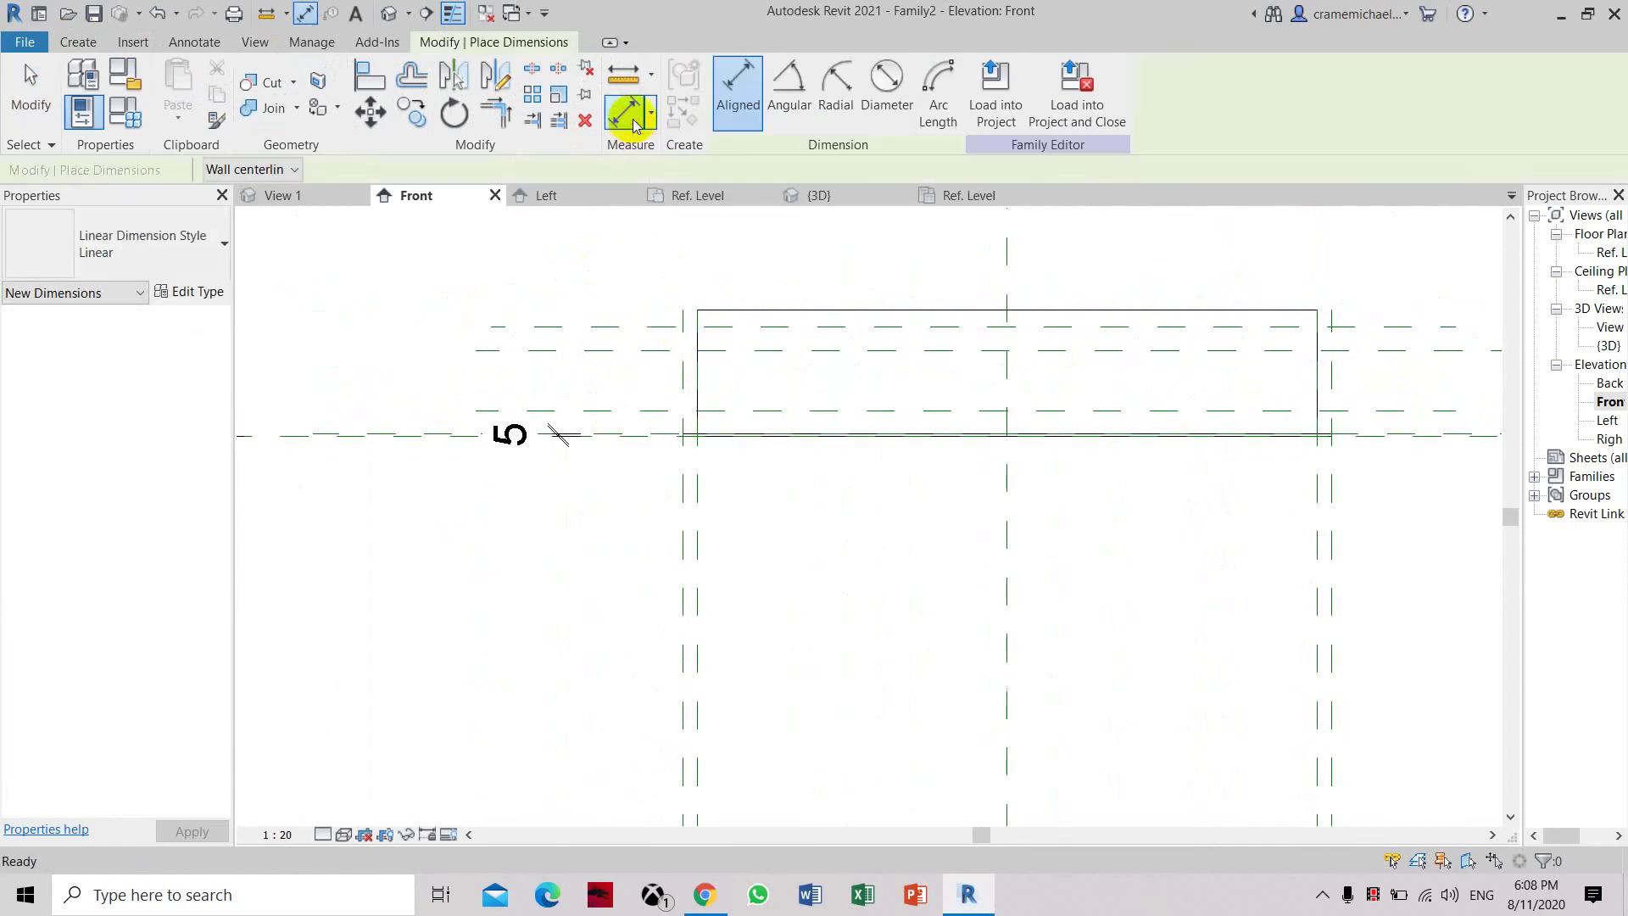
pyautogui.click(641, 326)
pyautogui.click(645, 351)
pyautogui.scroll(2, 636, 406)
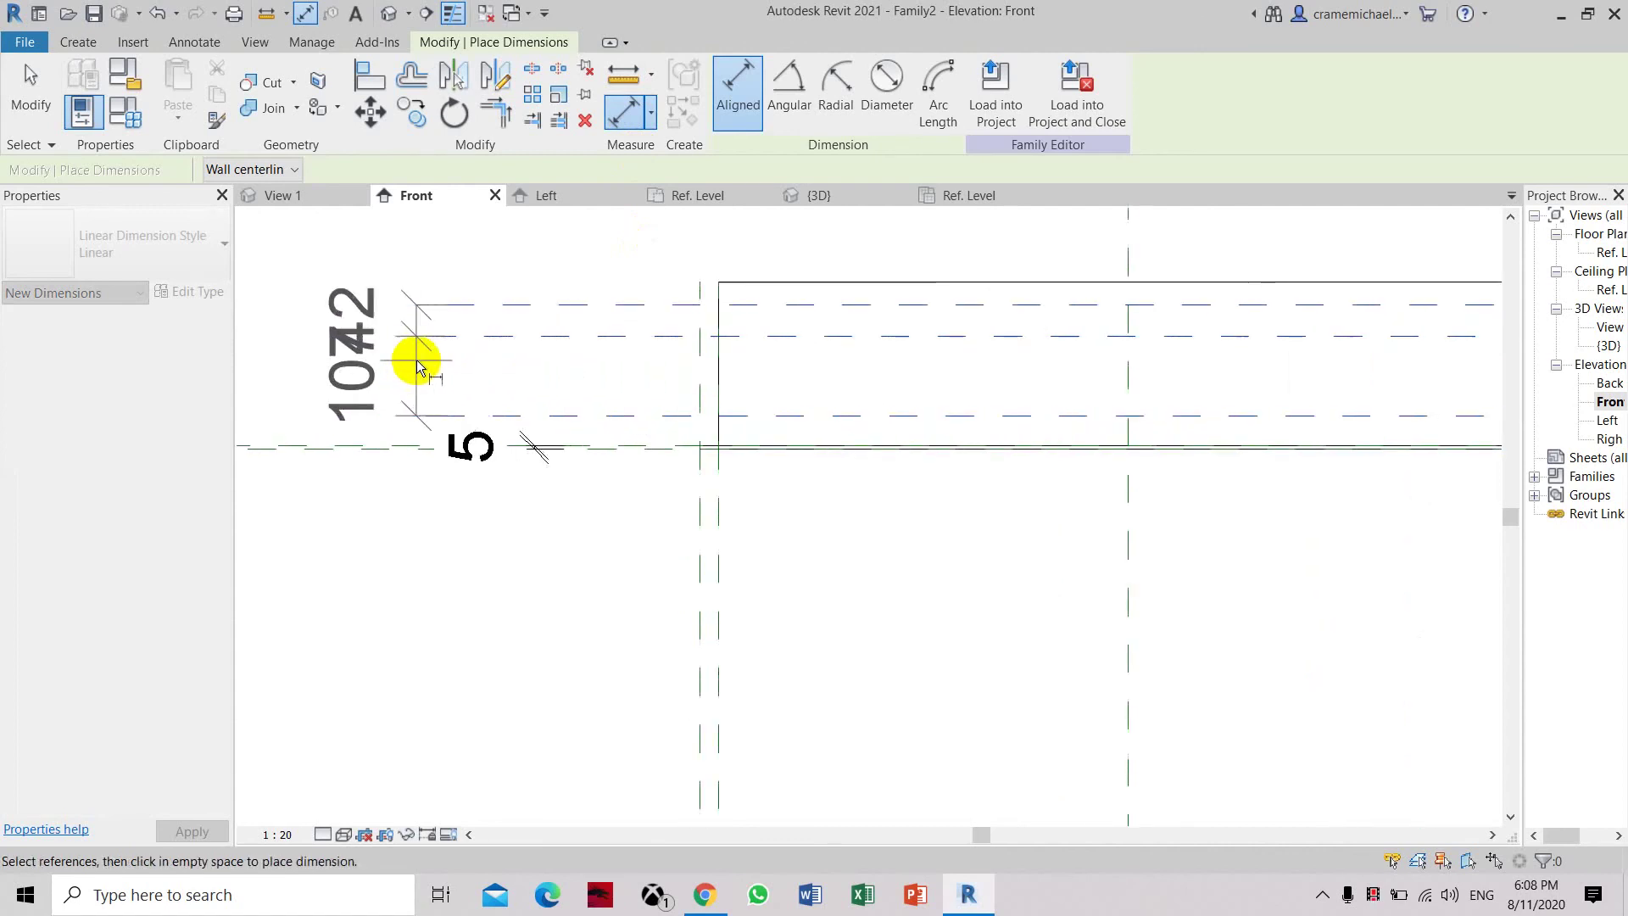
pyautogui.click(355, 378)
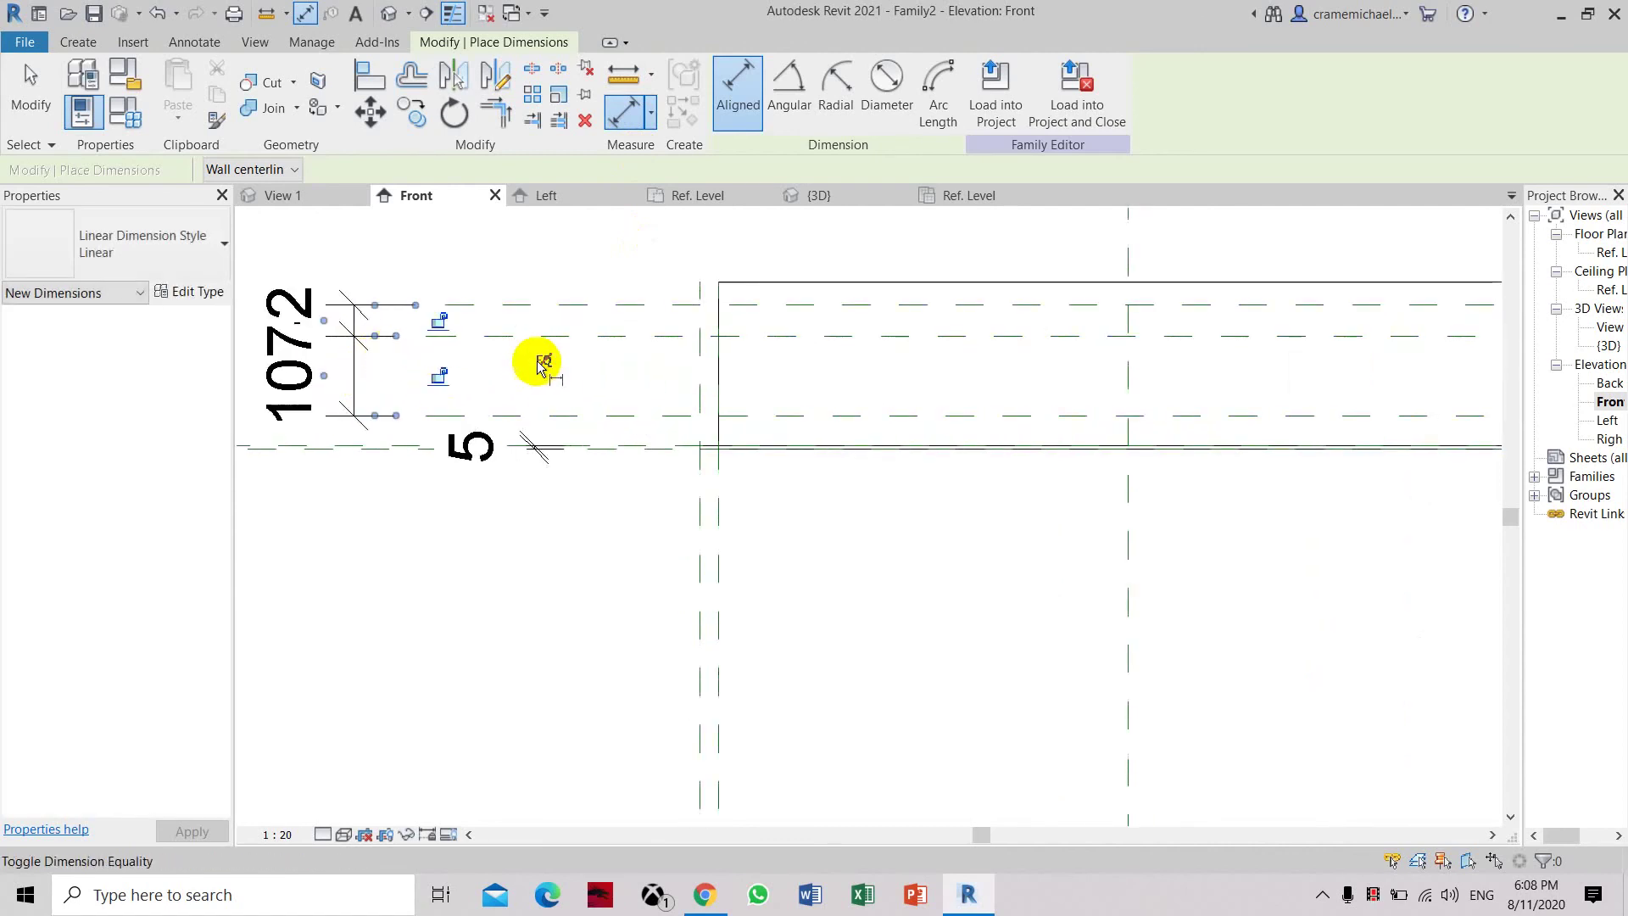
pyautogui.click(543, 363)
pyautogui.scroll(-2, 678, 399)
pyautogui.press('Escape')
pyautogui.press('Escape')
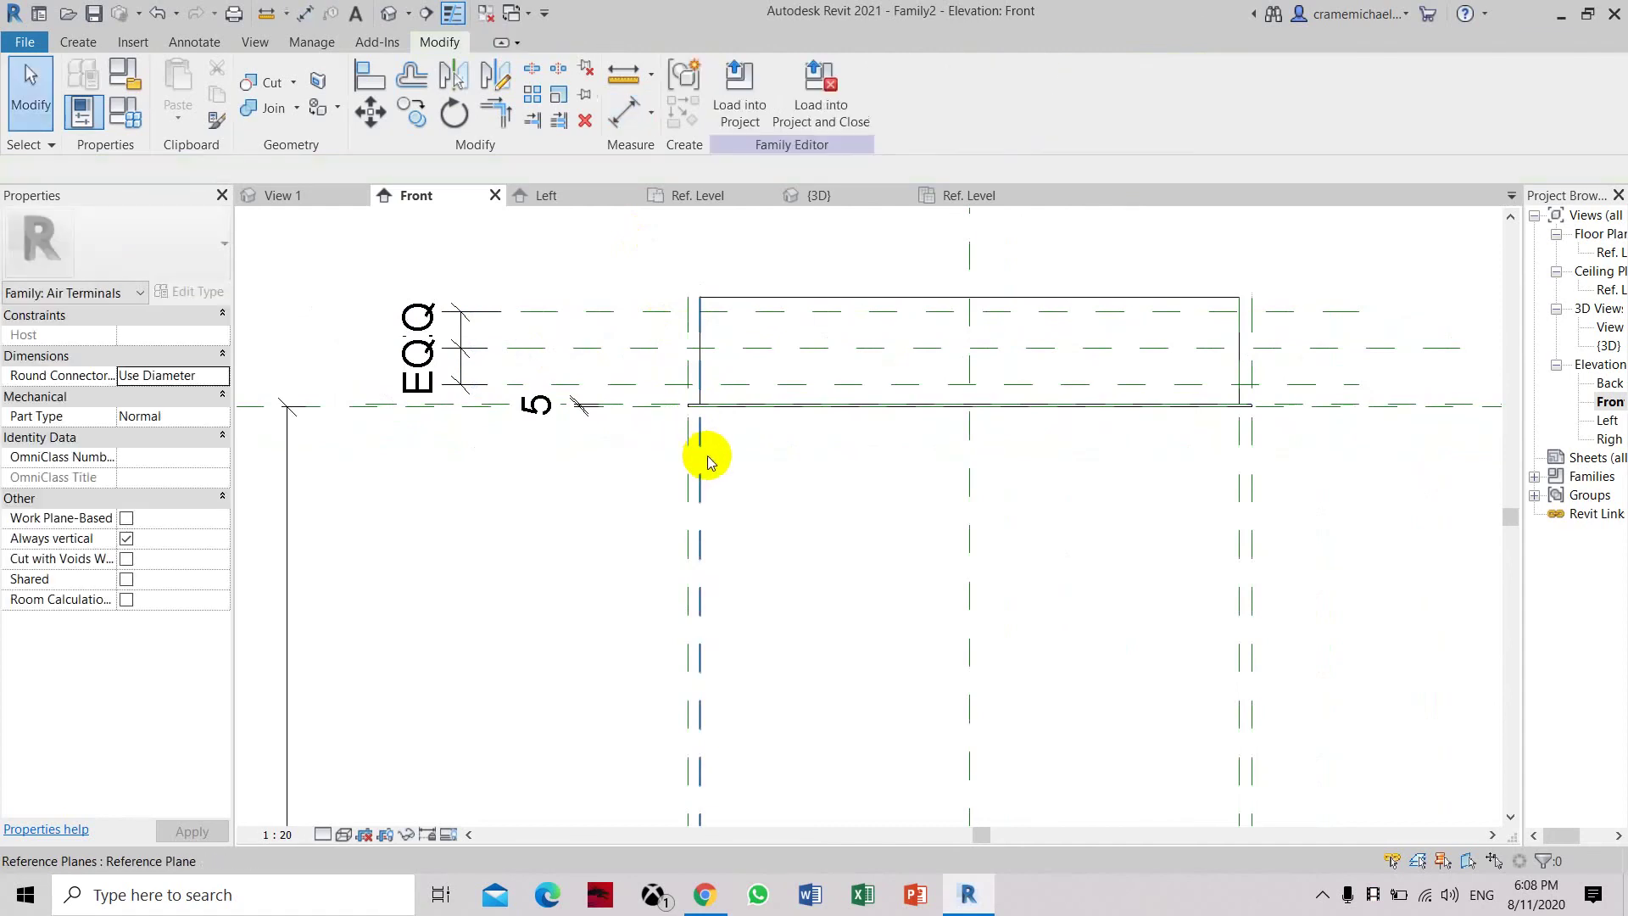
# Start measuring between two points at the extrusion above the face plate in the Front elevation
pyautogui.scroll(1, 685, 422)
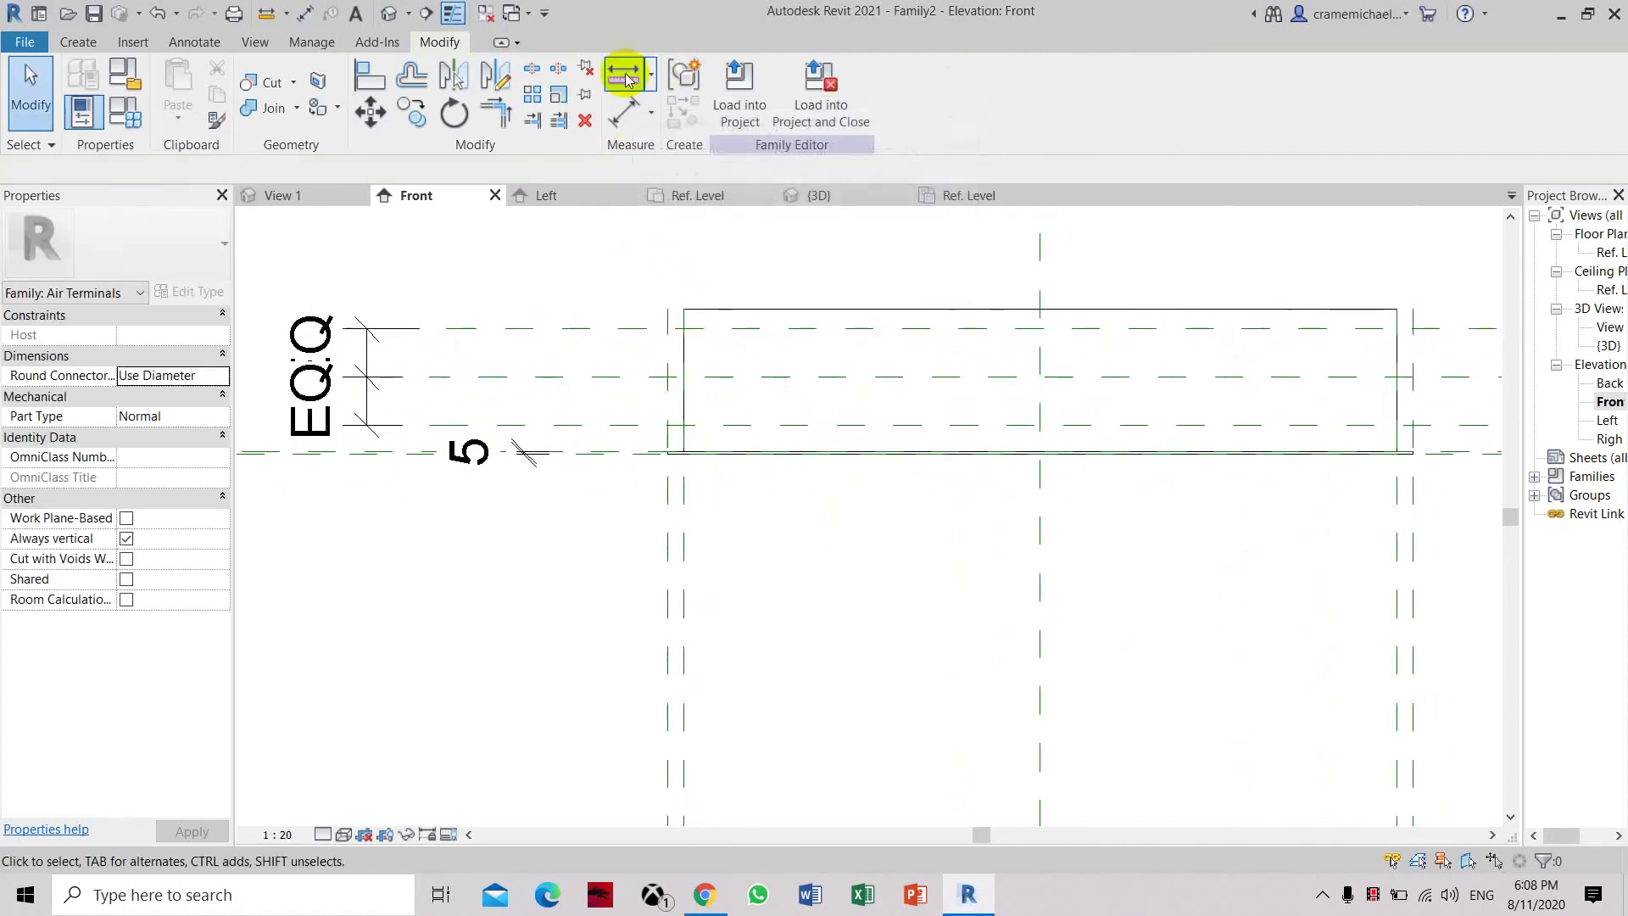
pyautogui.click(625, 79)
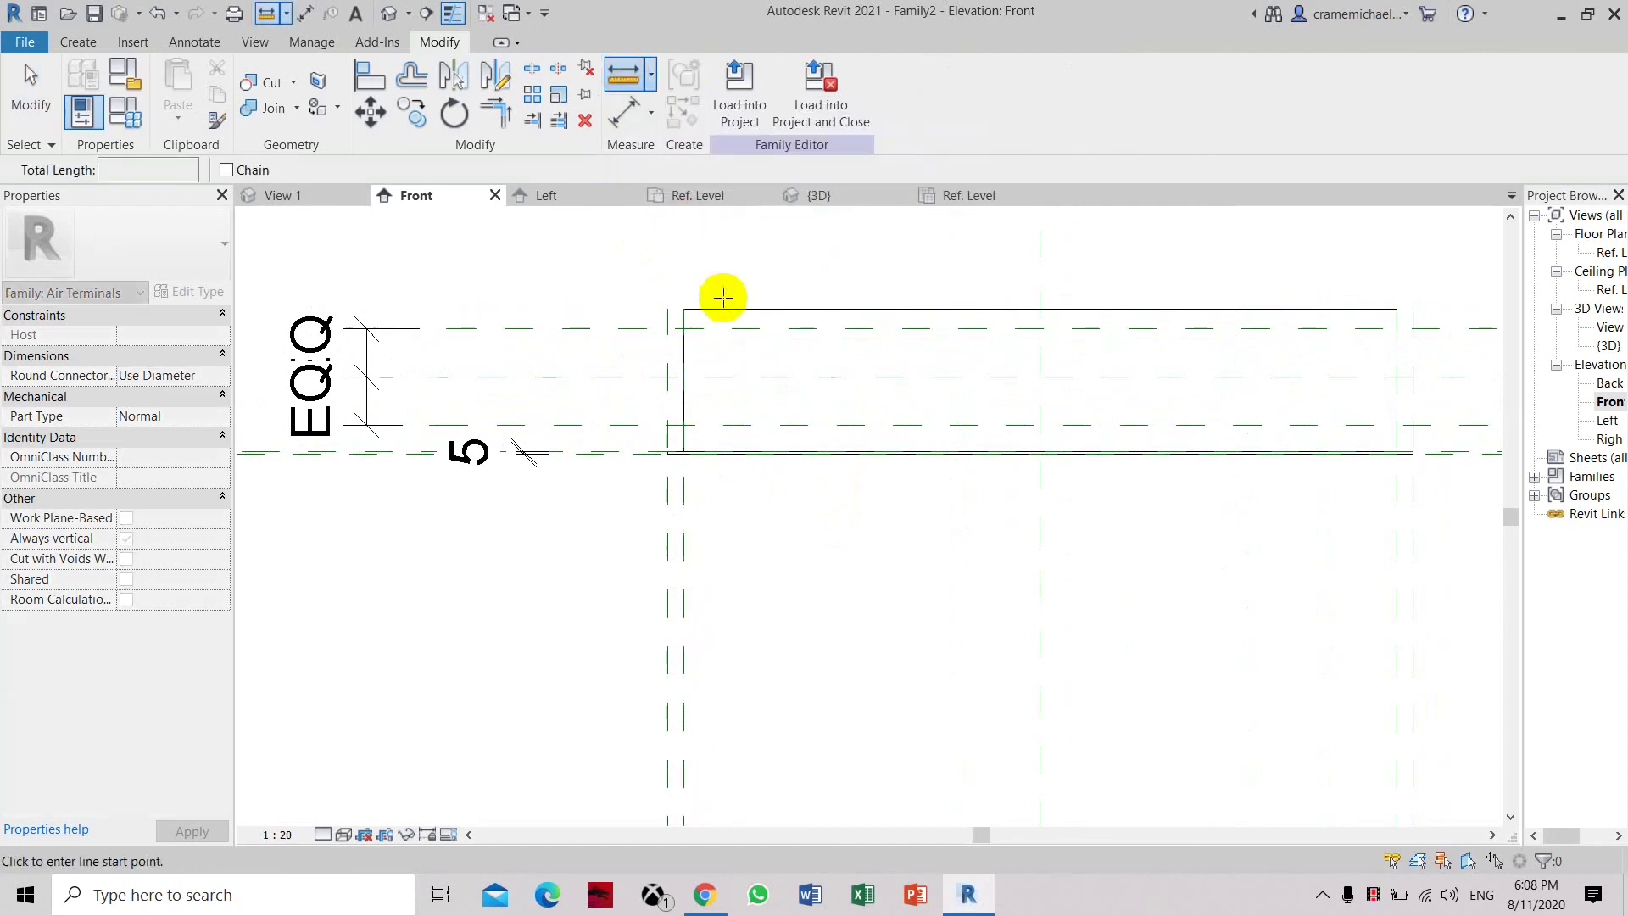
pyautogui.scroll(-2, 646, 327)
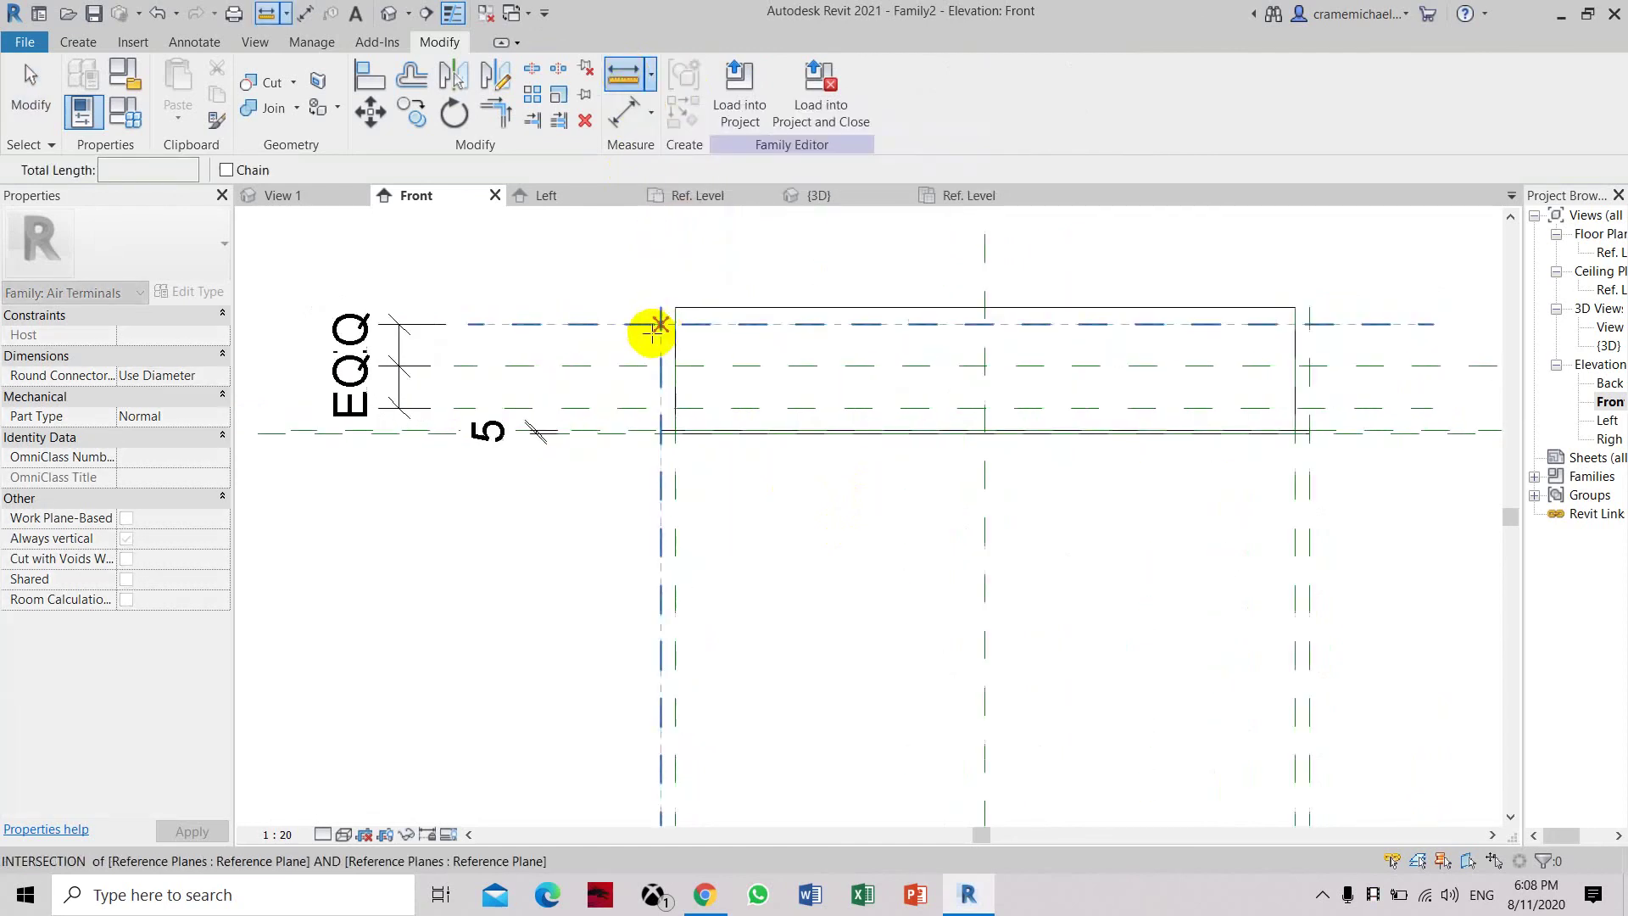